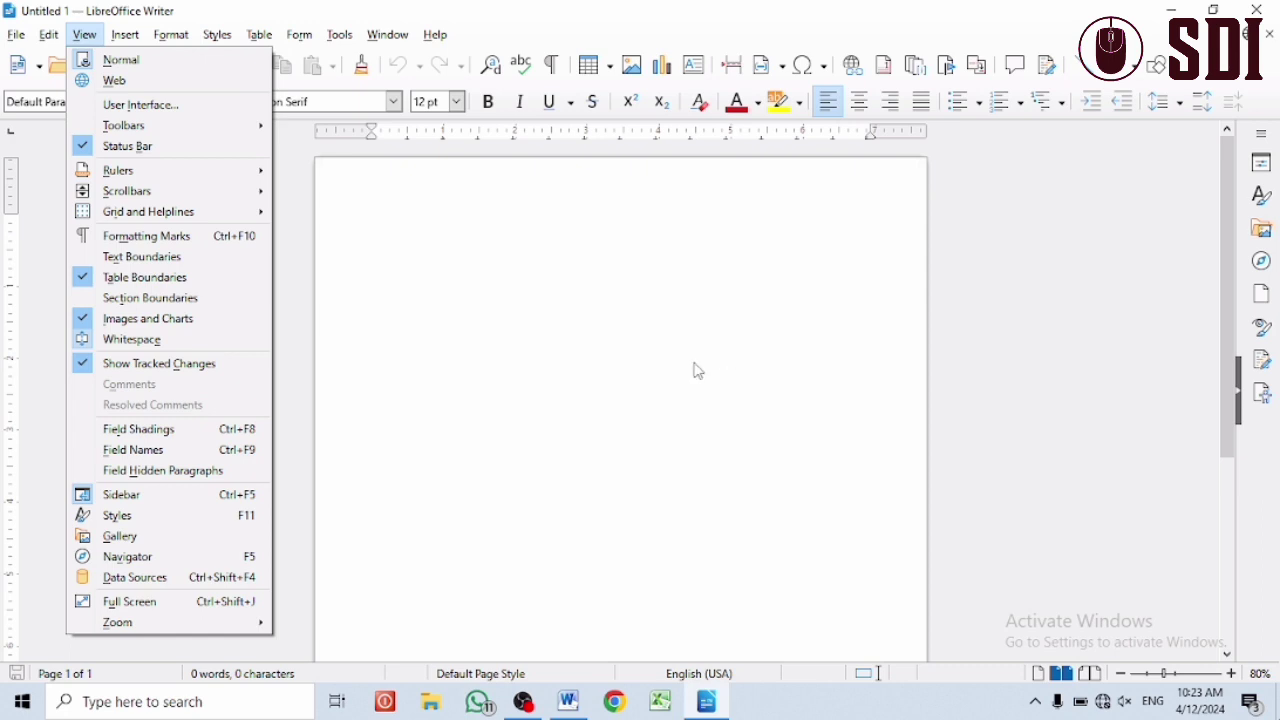
- Insert the built-in dummy text paragraph into the empty document using the AutoText abbreviation dt
click(428, 238)
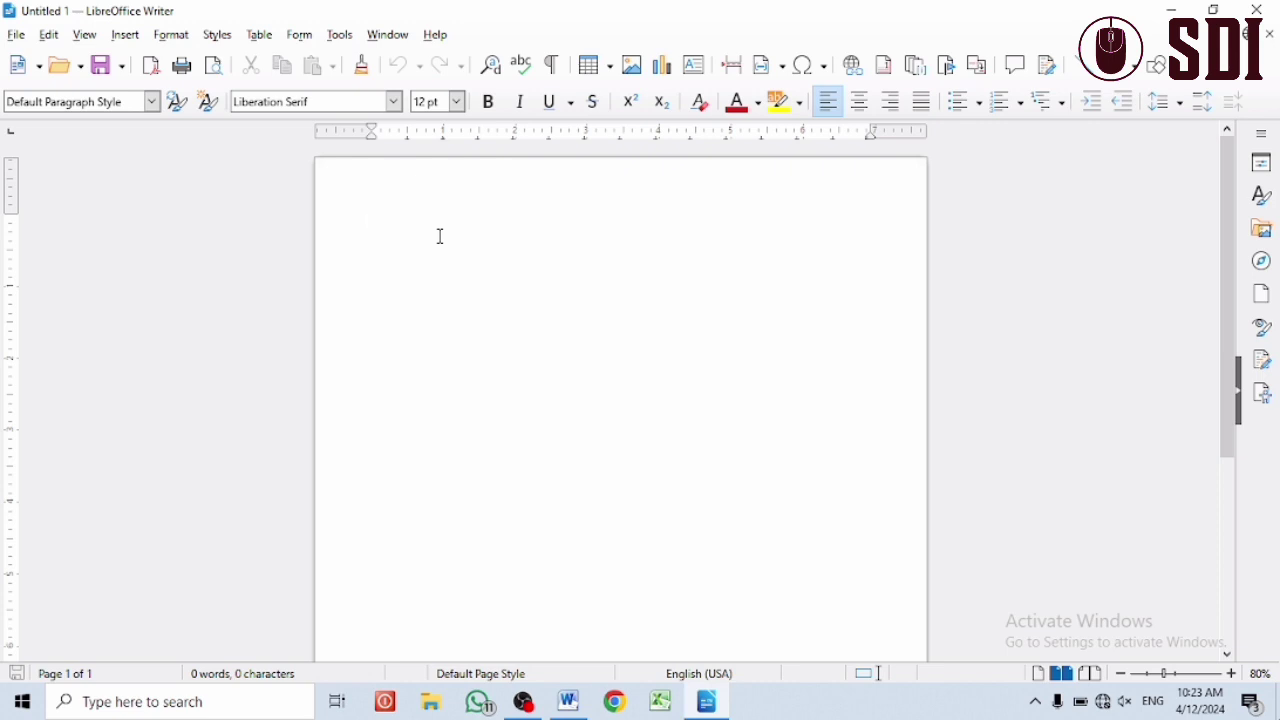
text(d t)
key(F3)
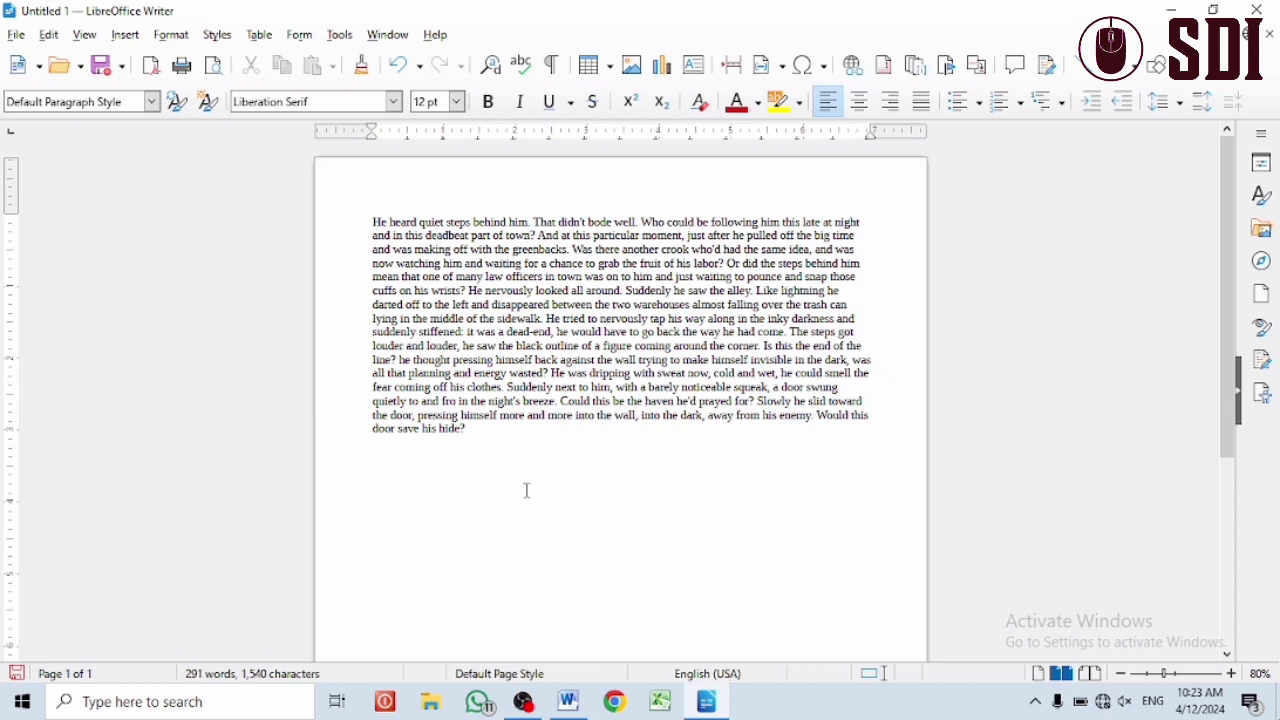
- Set the font size of the entire dummy text paragraph to 20 pt
drag(520, 453, 340, 200)
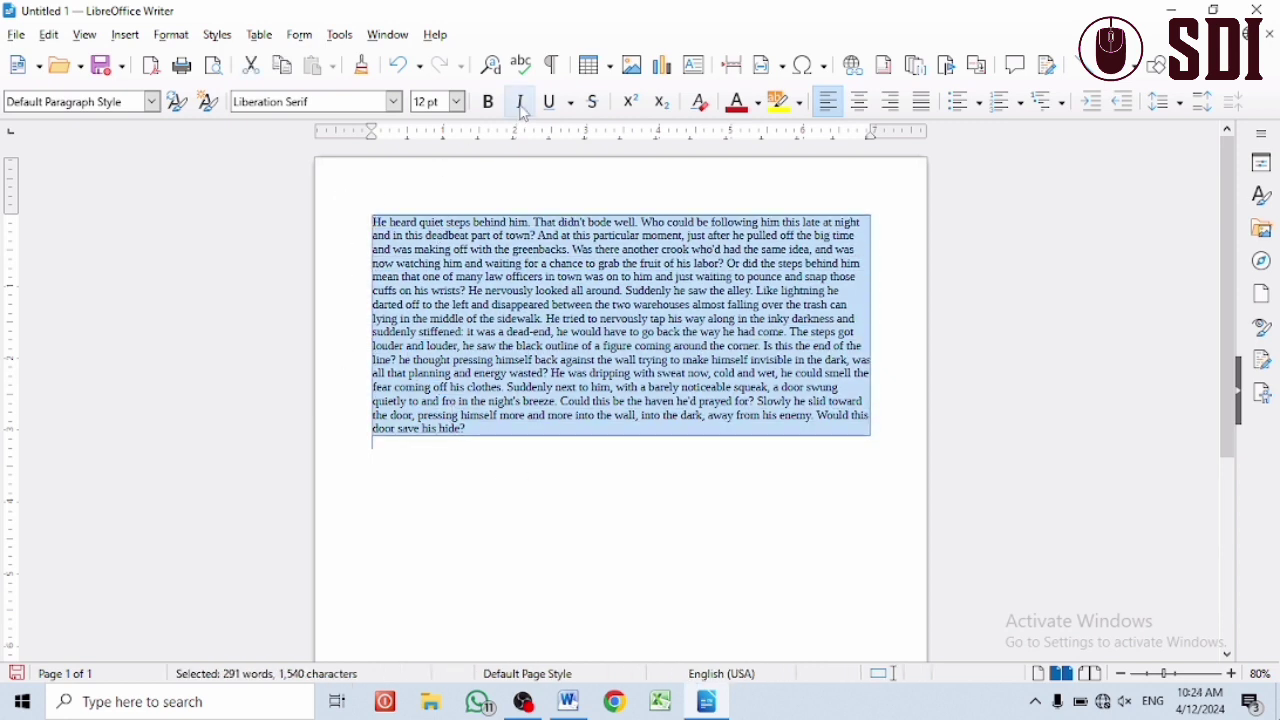
click(456, 101)
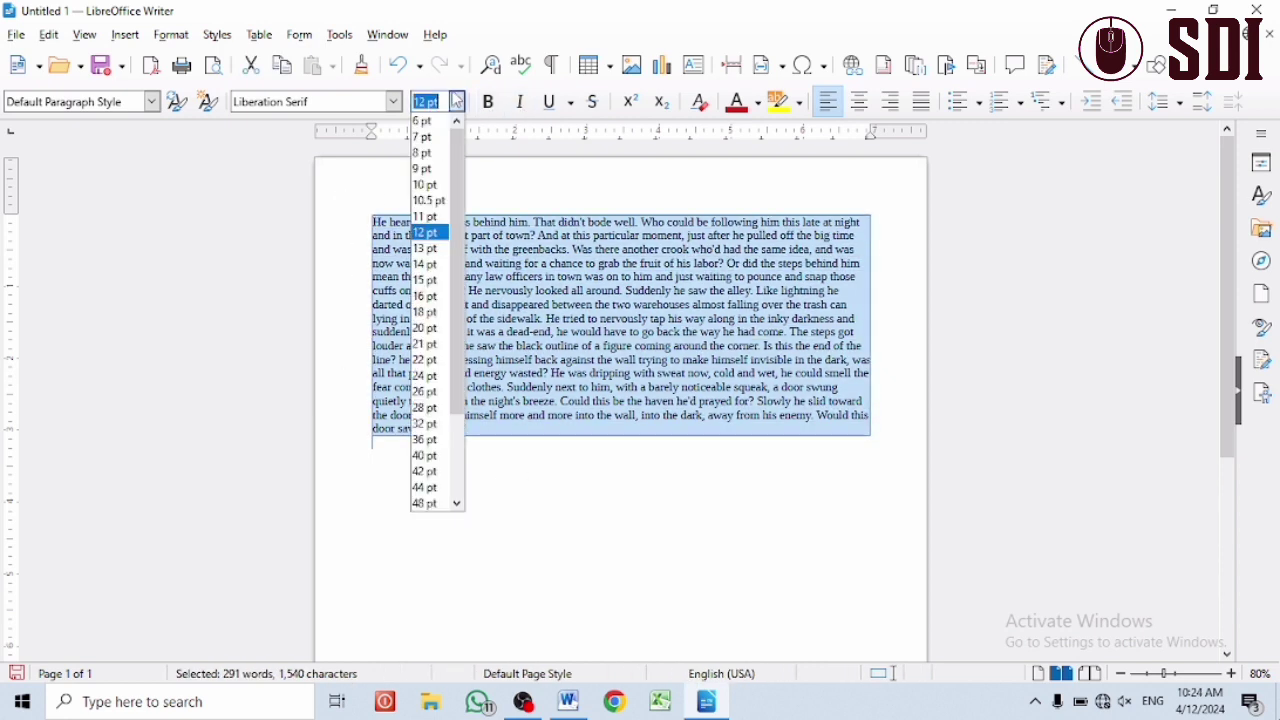
click(426, 330)
click(580, 392)
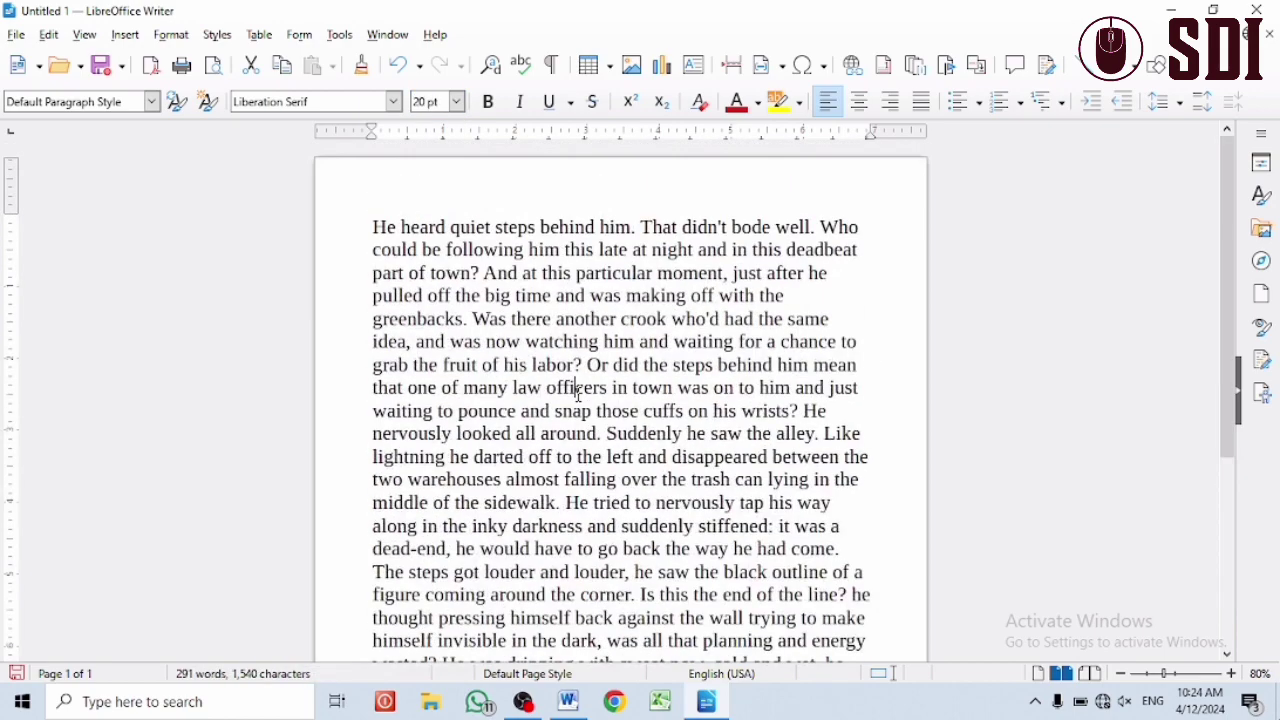
ctrl+scroll(580, 392, up, 2)
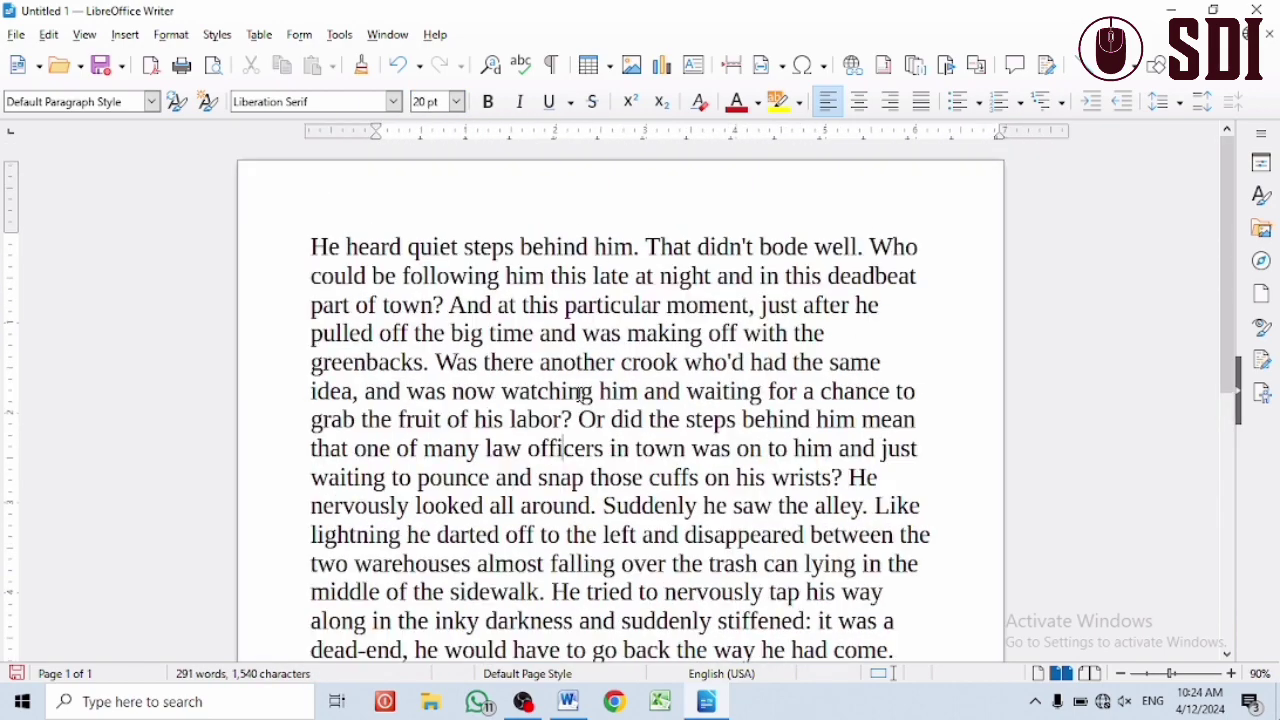
ctrl+scroll(513, 436, up, 3)
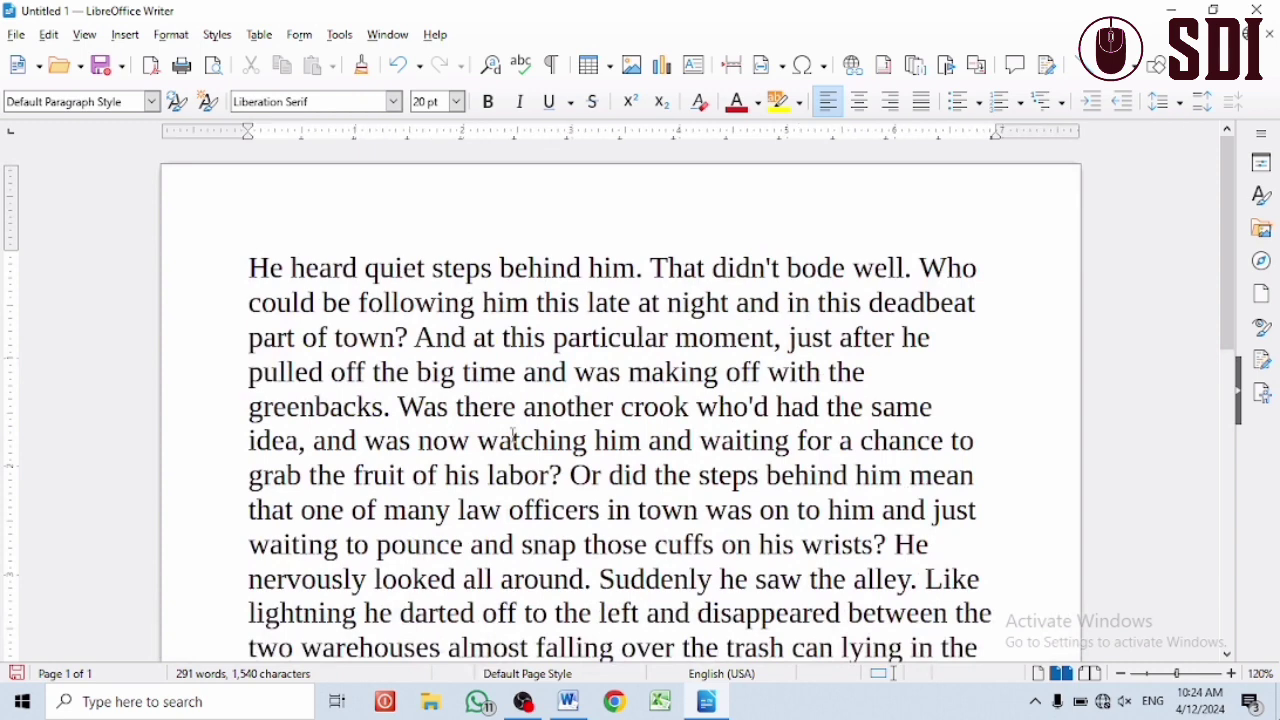
ctrl+scroll(513, 436, down, 1)
ctrl+scroll(513, 436, down, 1)
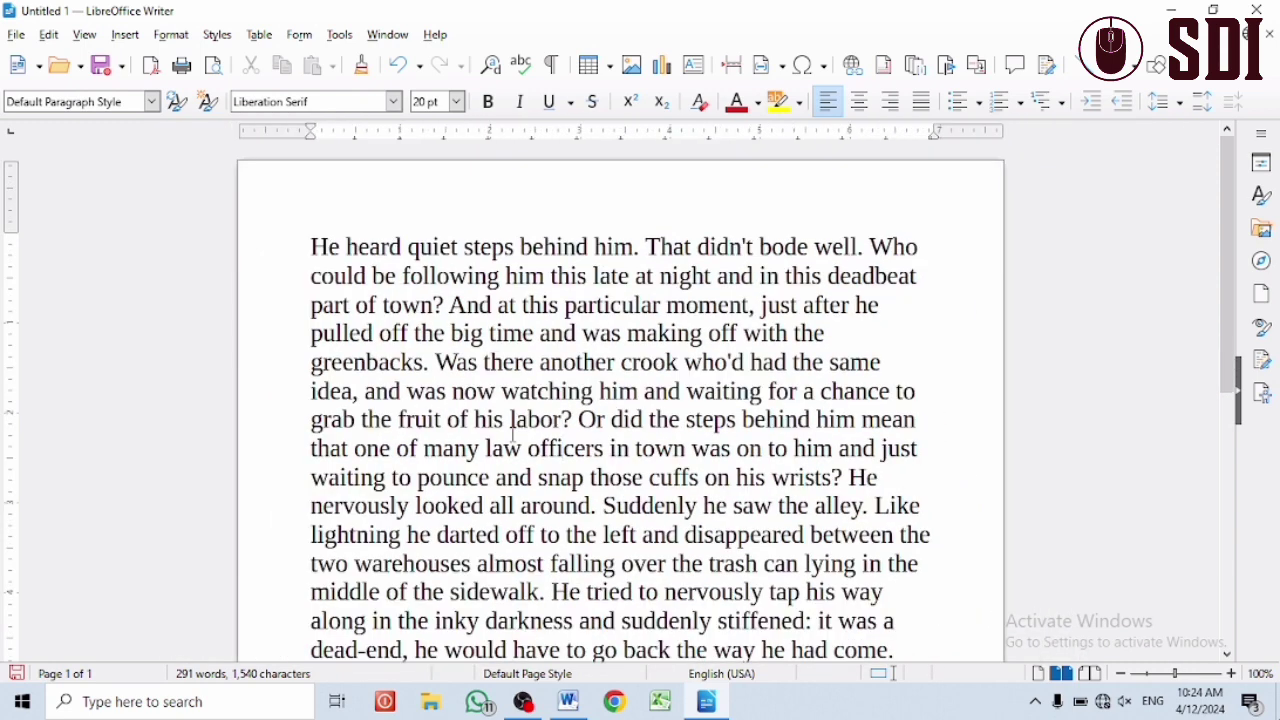
- Display the document in Web view and return it to Normal view
click(84, 34)
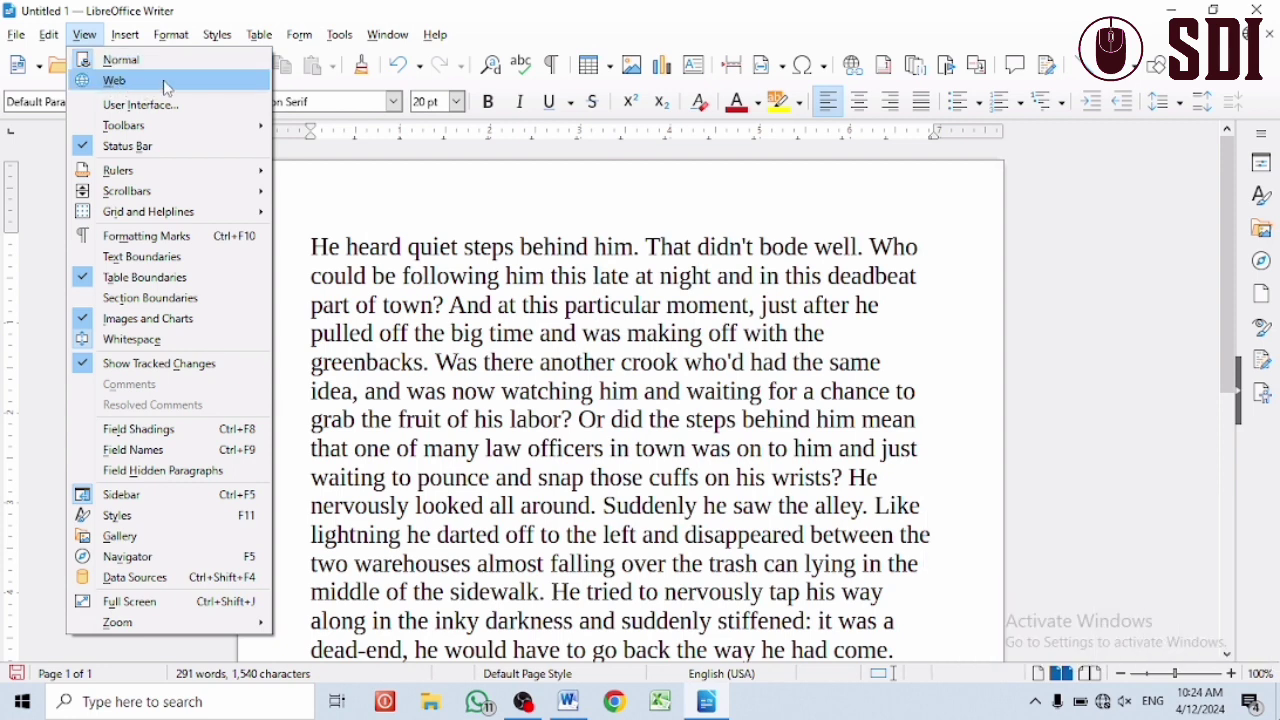
click(140, 86)
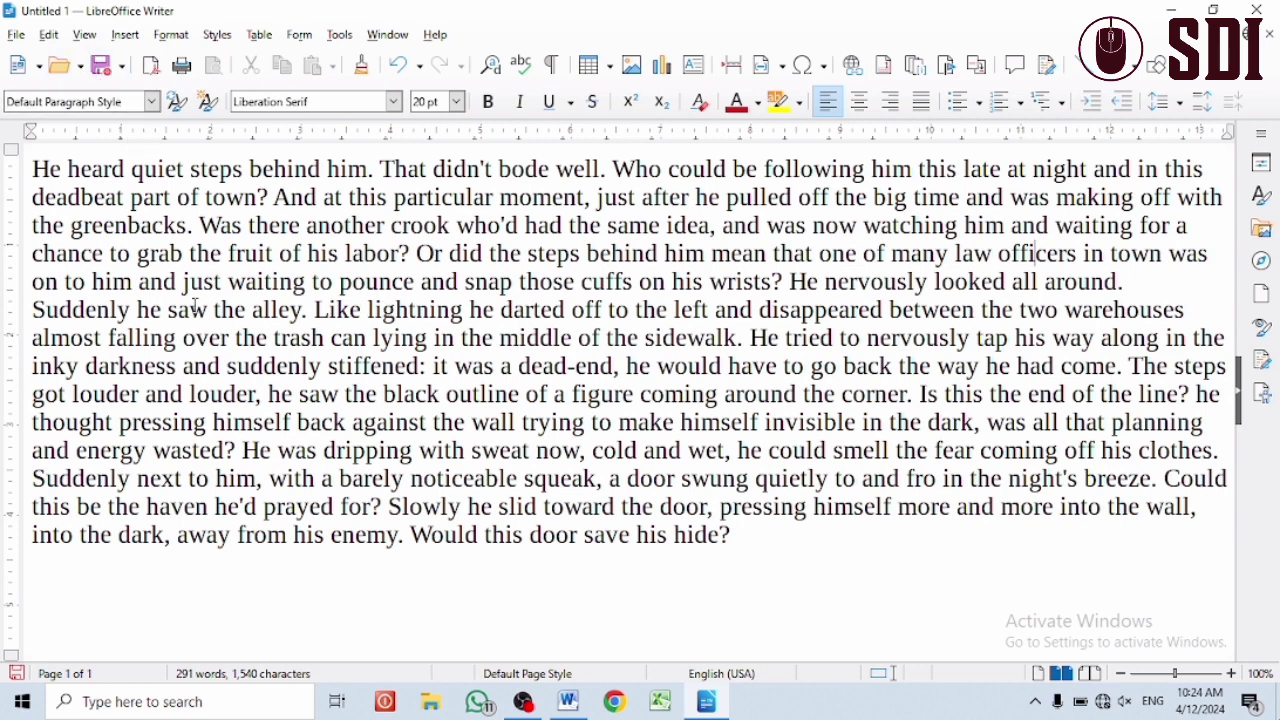
click(84, 34)
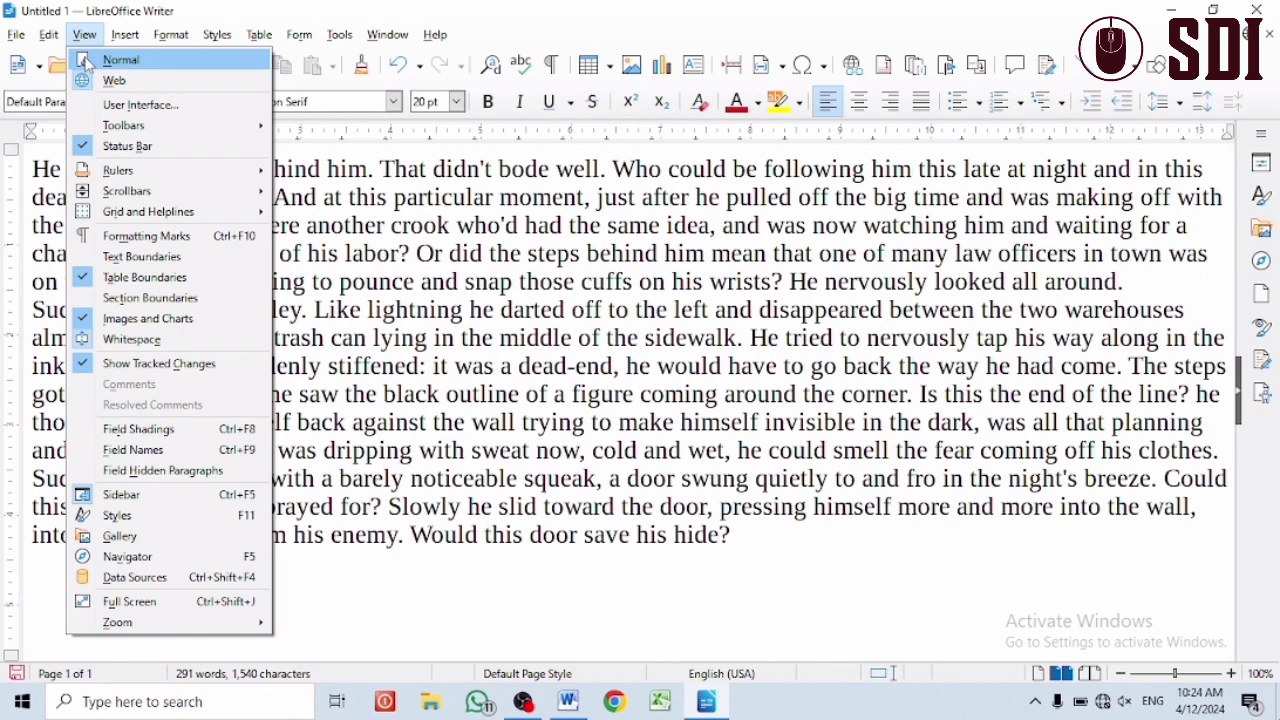
click(87, 62)
- Apply the Tabbed user interface variant to Writer only and close the interface selection dialog
click(93, 36)
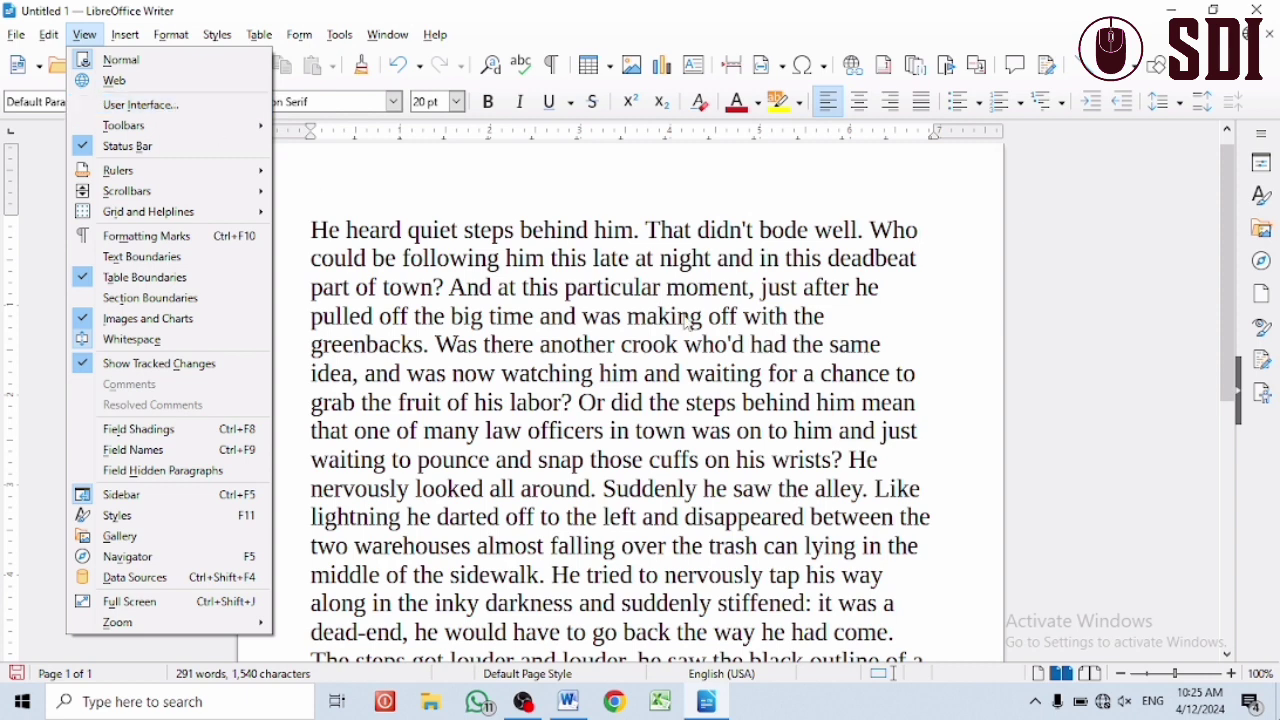
click(745, 363)
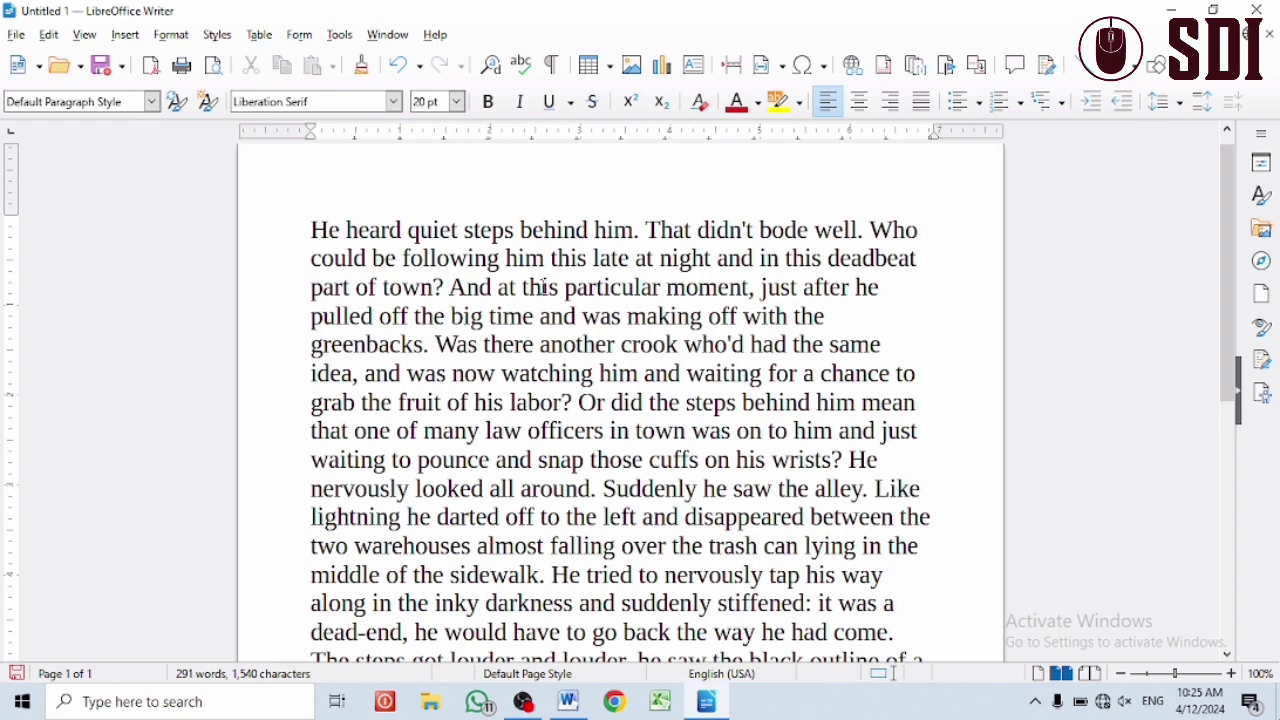
click(82, 36)
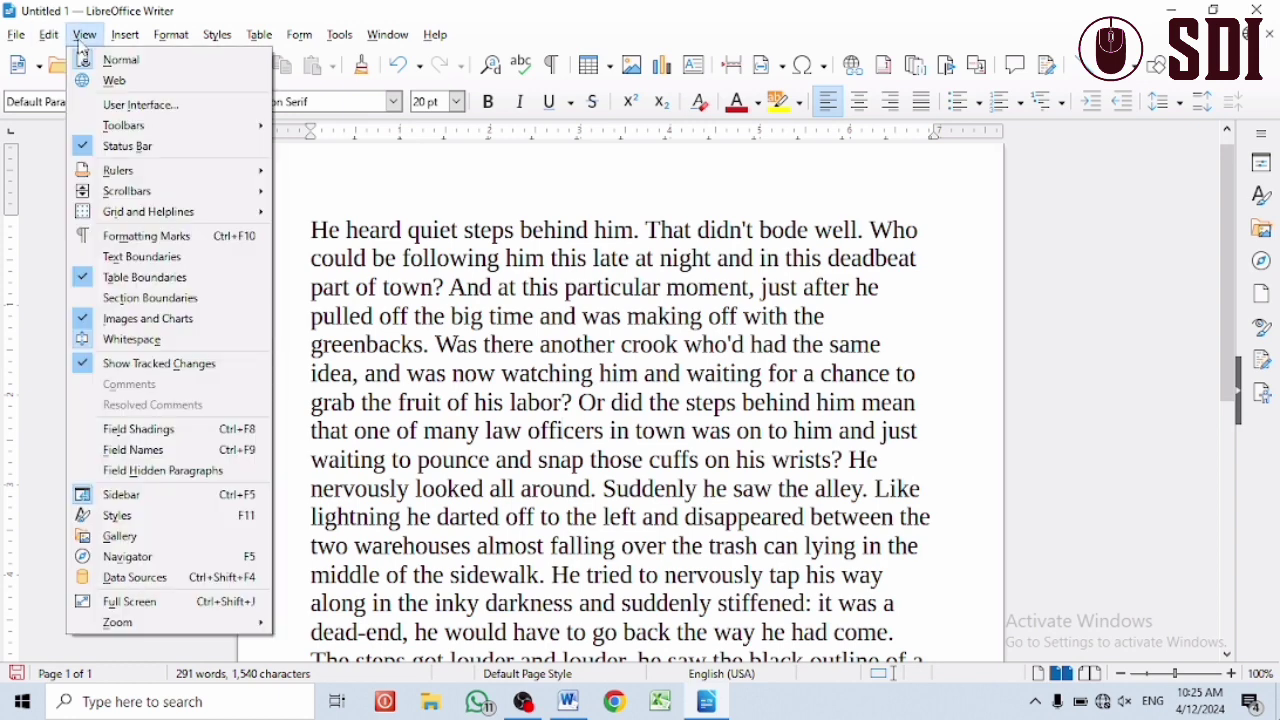
click(141, 105)
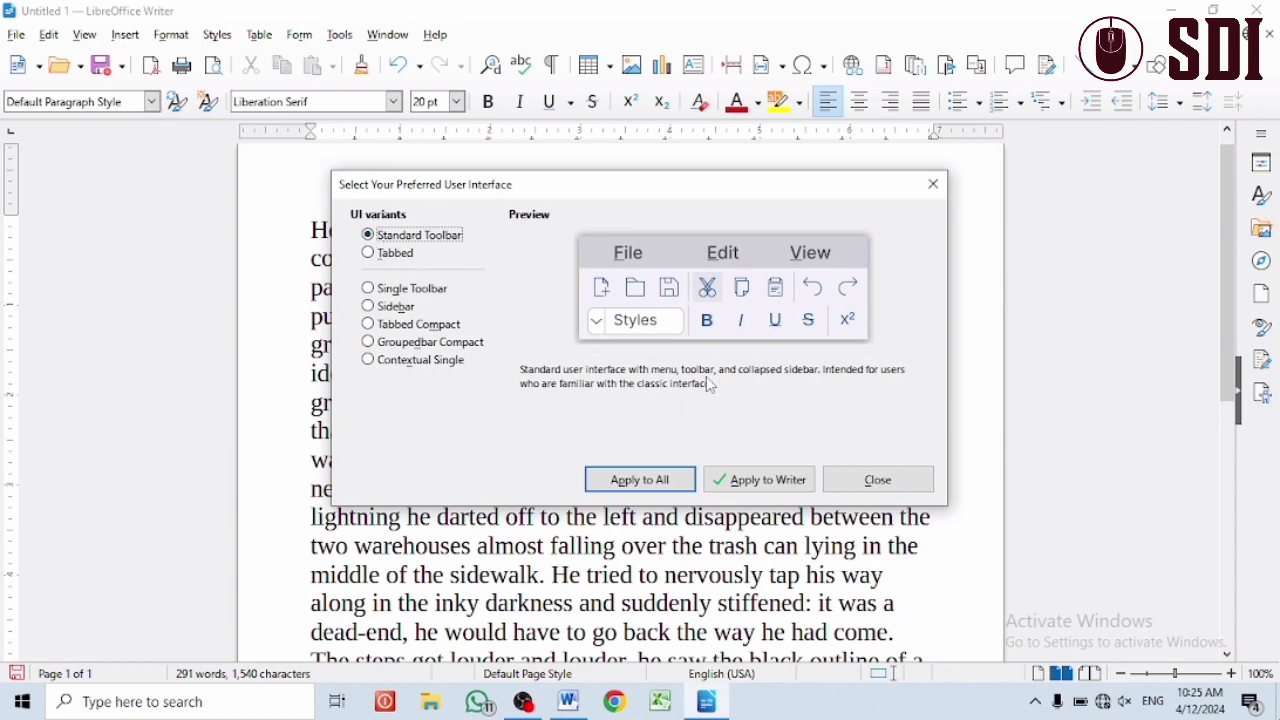
click(390, 258)
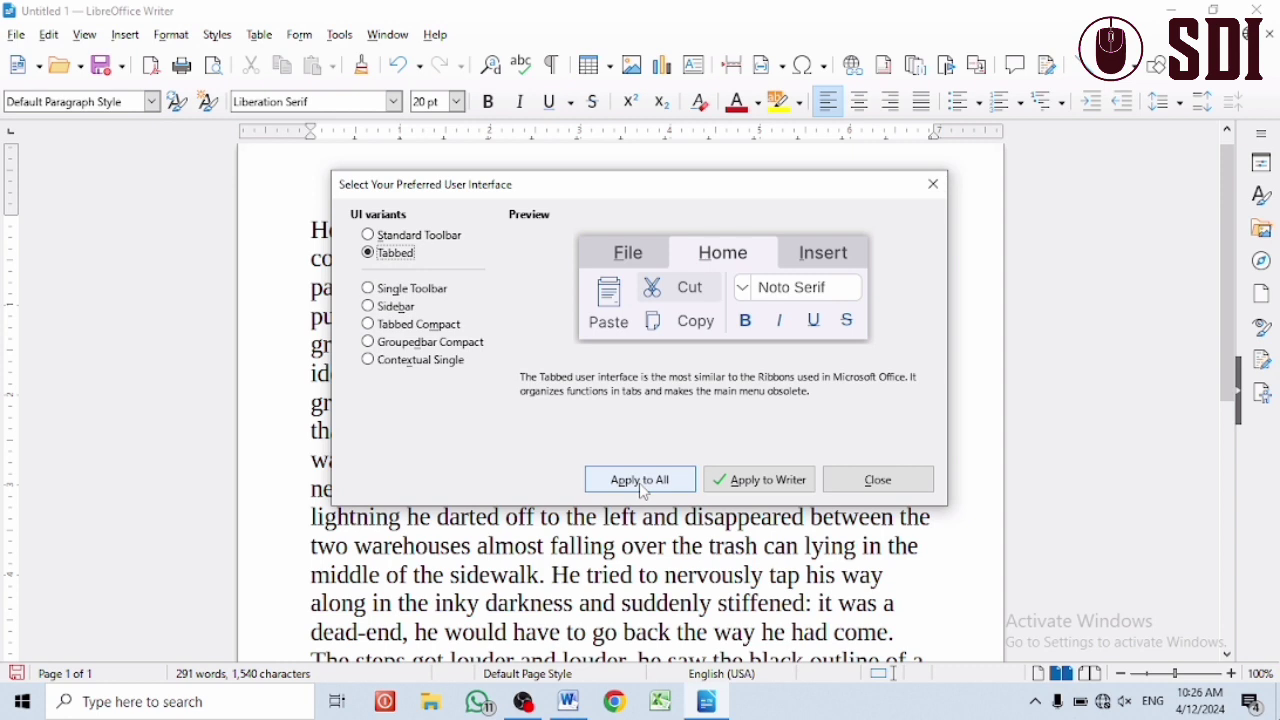
click(780, 492)
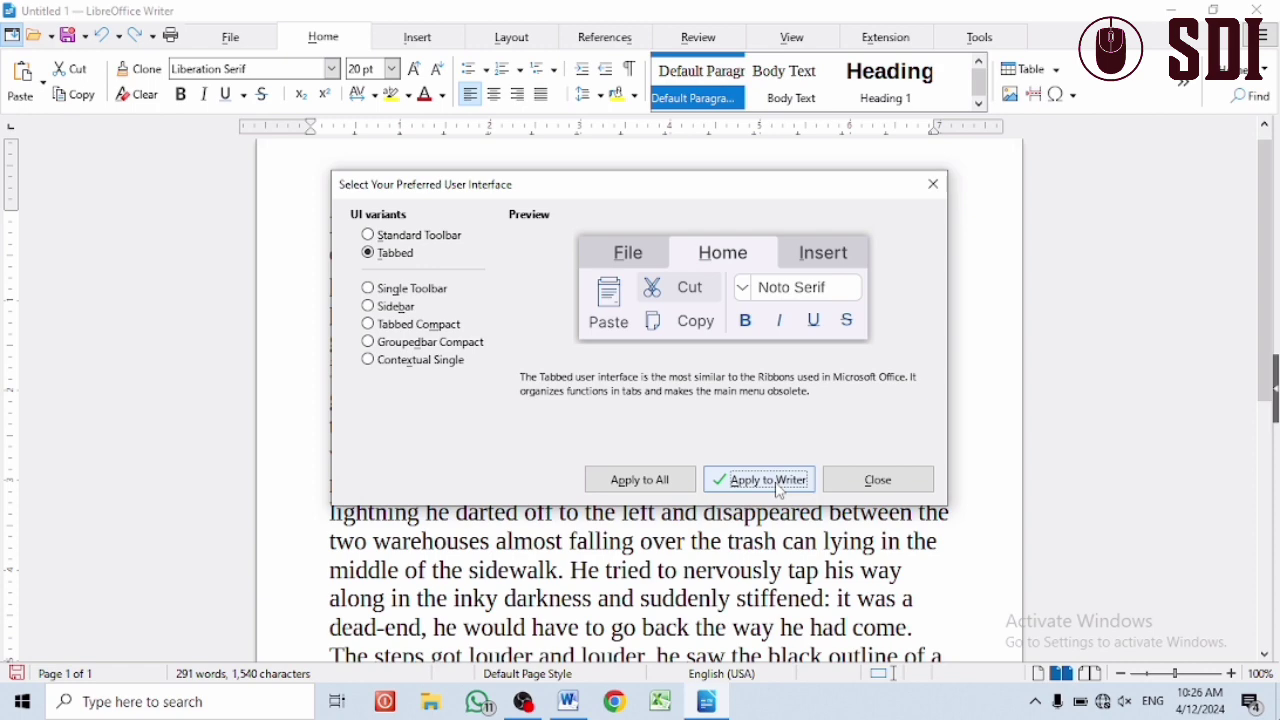
click(933, 185)
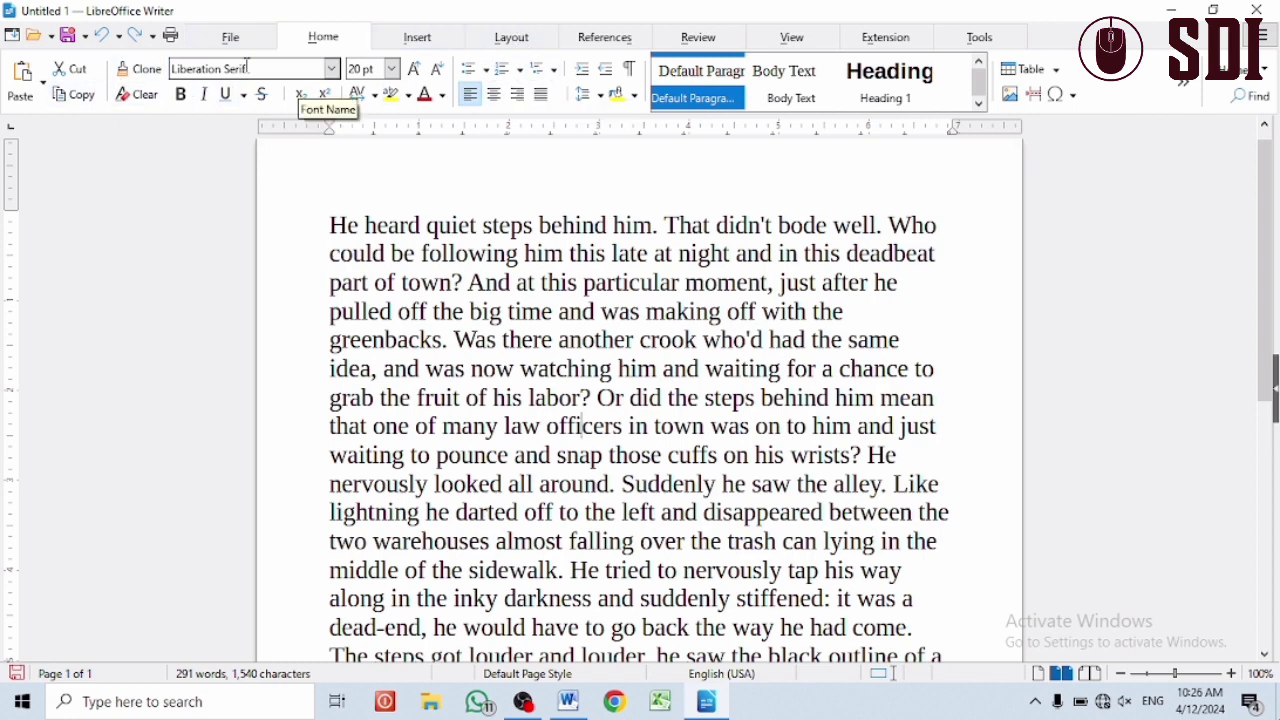
- Examine the commands the tabbed interface offers under File, Home, Insert, Layout, References, Review, View and Extension
click(229, 38)
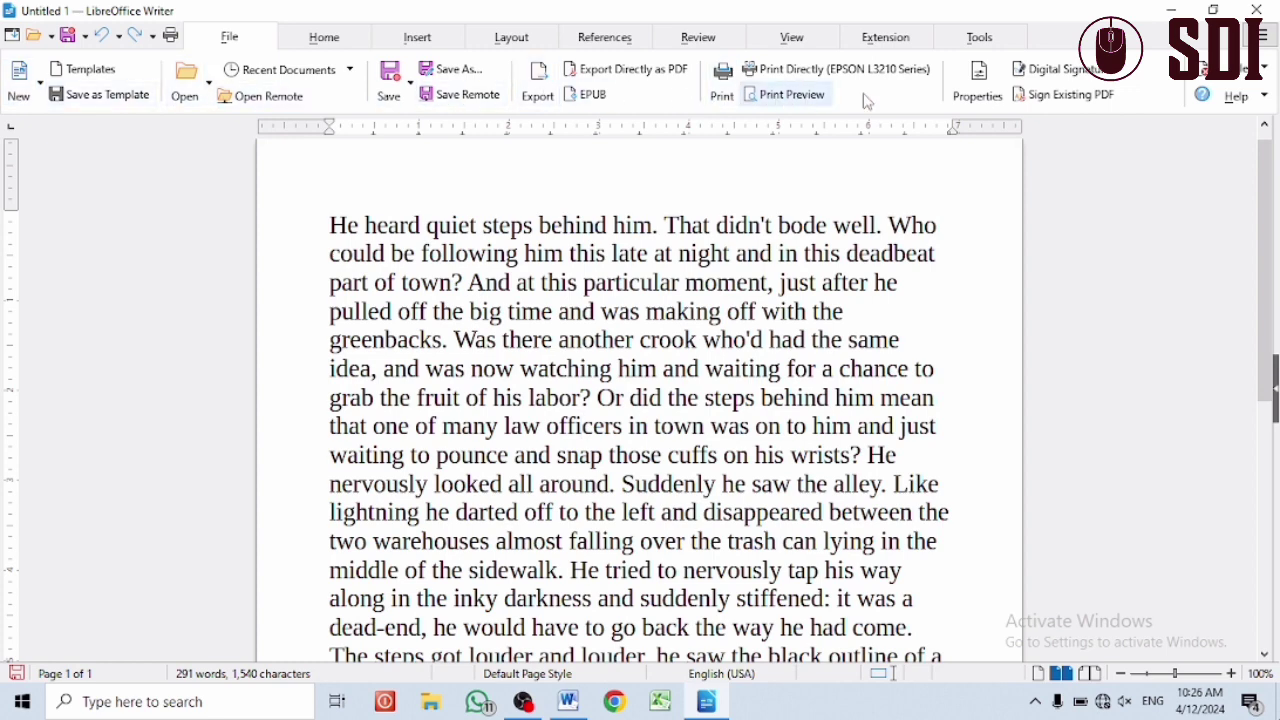
click(331, 48)
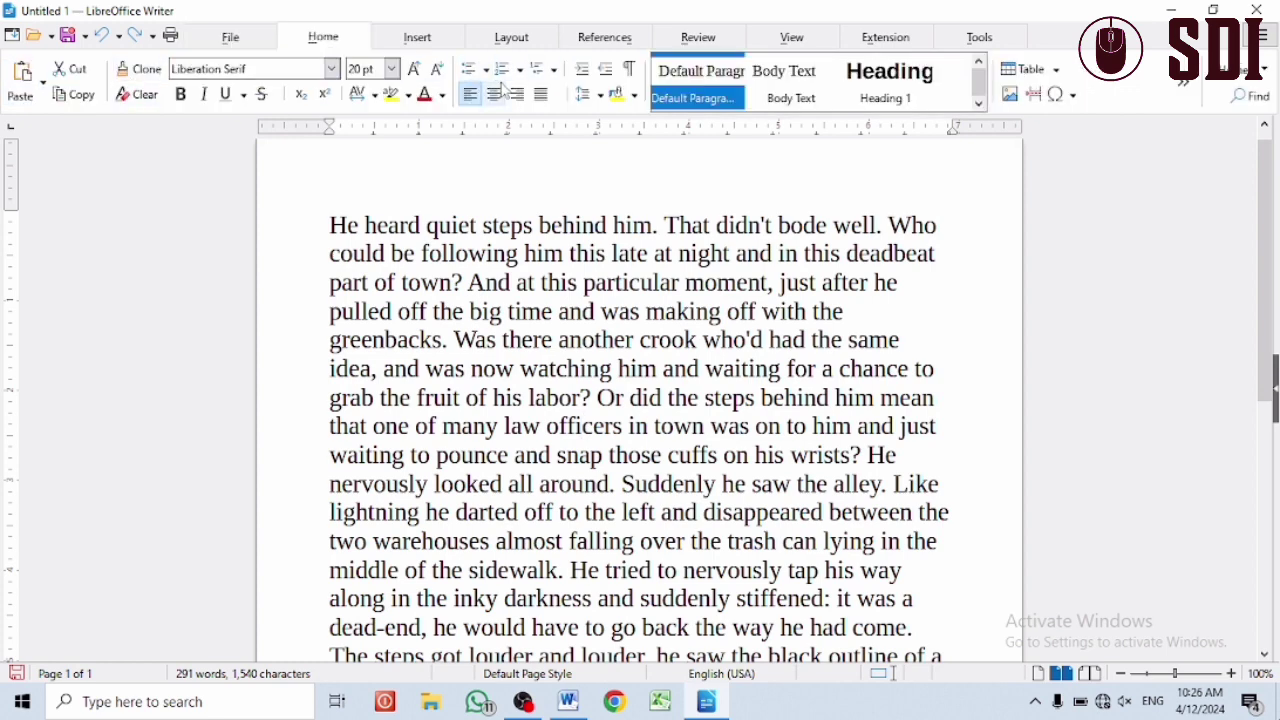
click(415, 38)
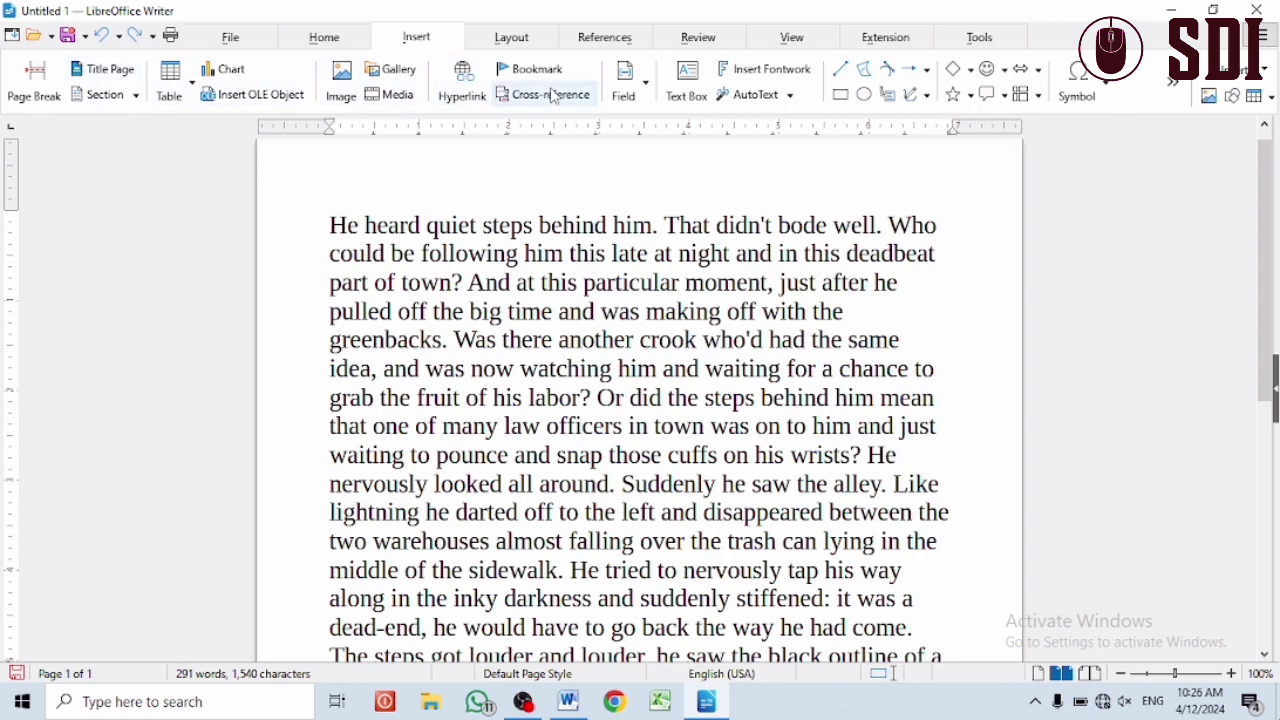
click(511, 38)
click(600, 38)
click(698, 38)
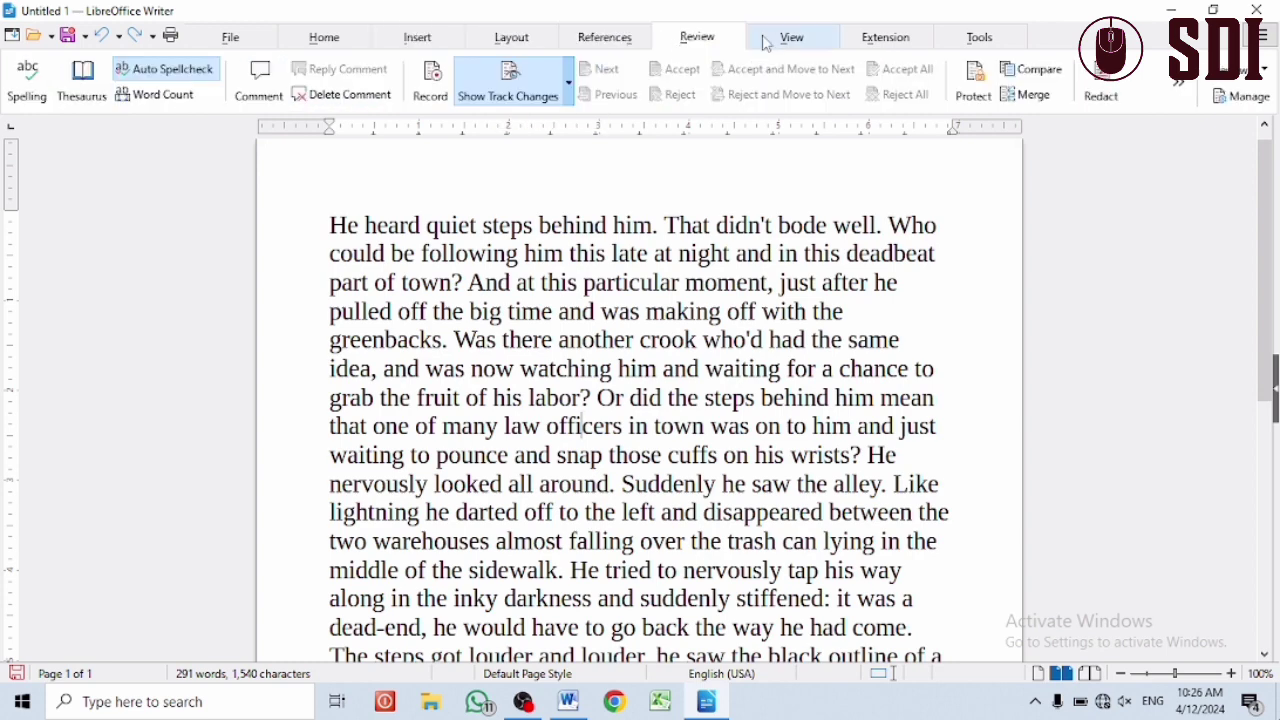
click(791, 38)
click(881, 39)
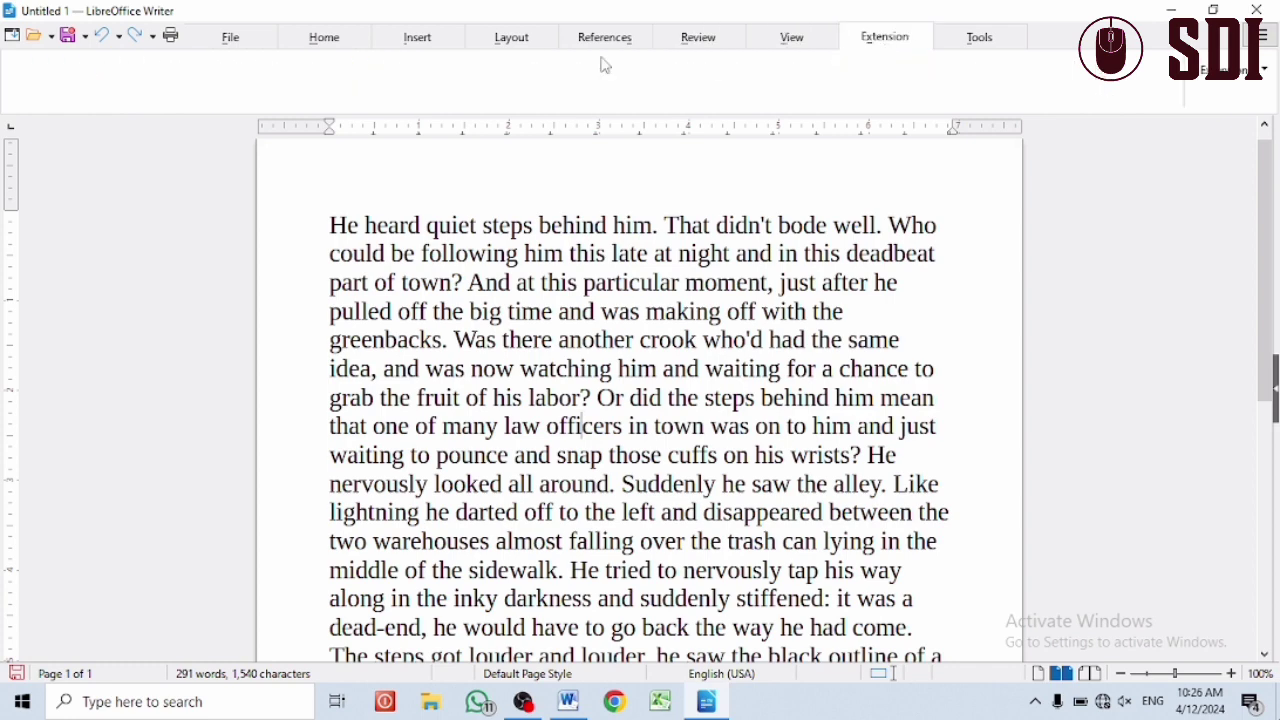
click(232, 40)
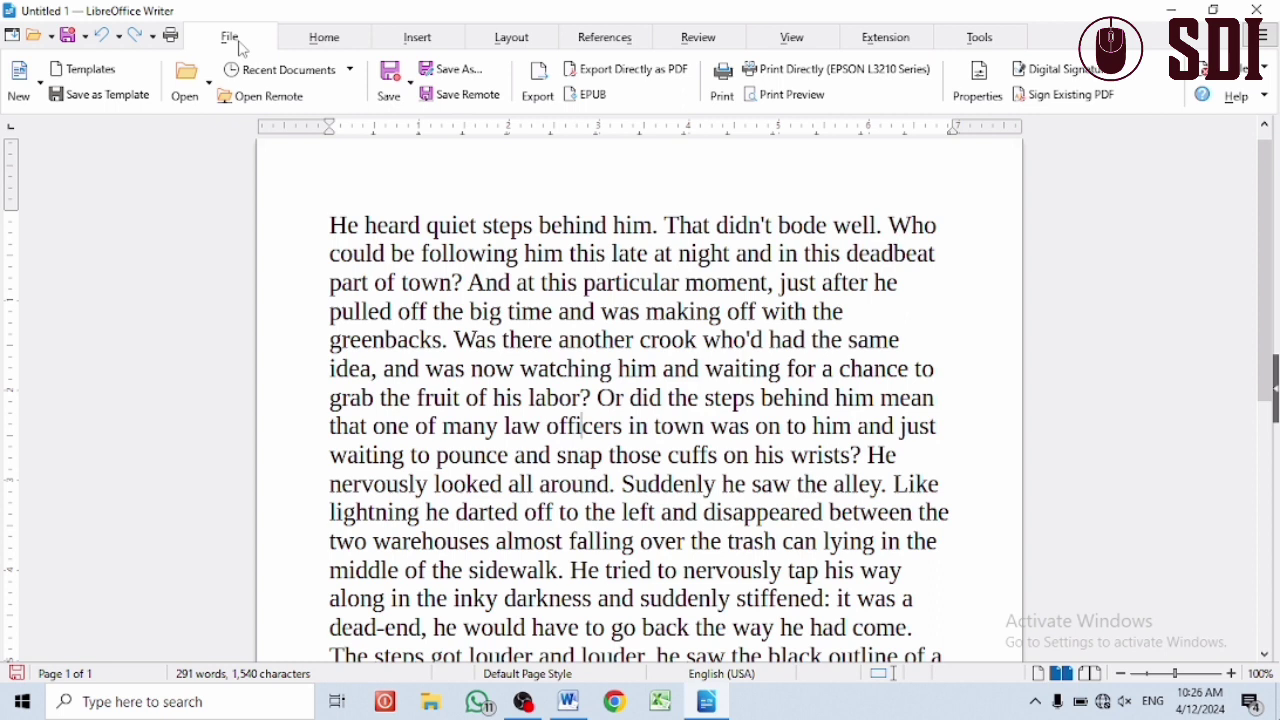
- Reopen the user interface selection and preview the Standard Toolbar, Single Toolbar, Sidebar, Tabbed Compact, Groupedbar Compact and Contextual Single variants
click(1262, 36)
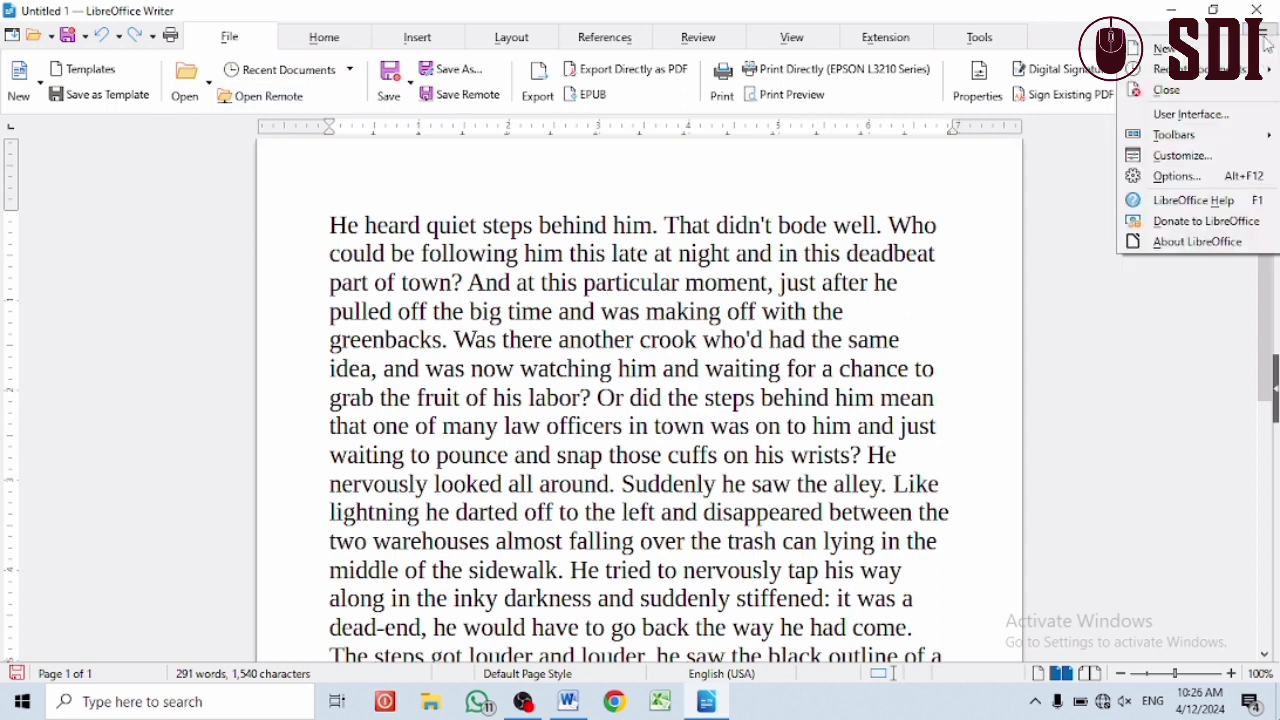
click(1180, 115)
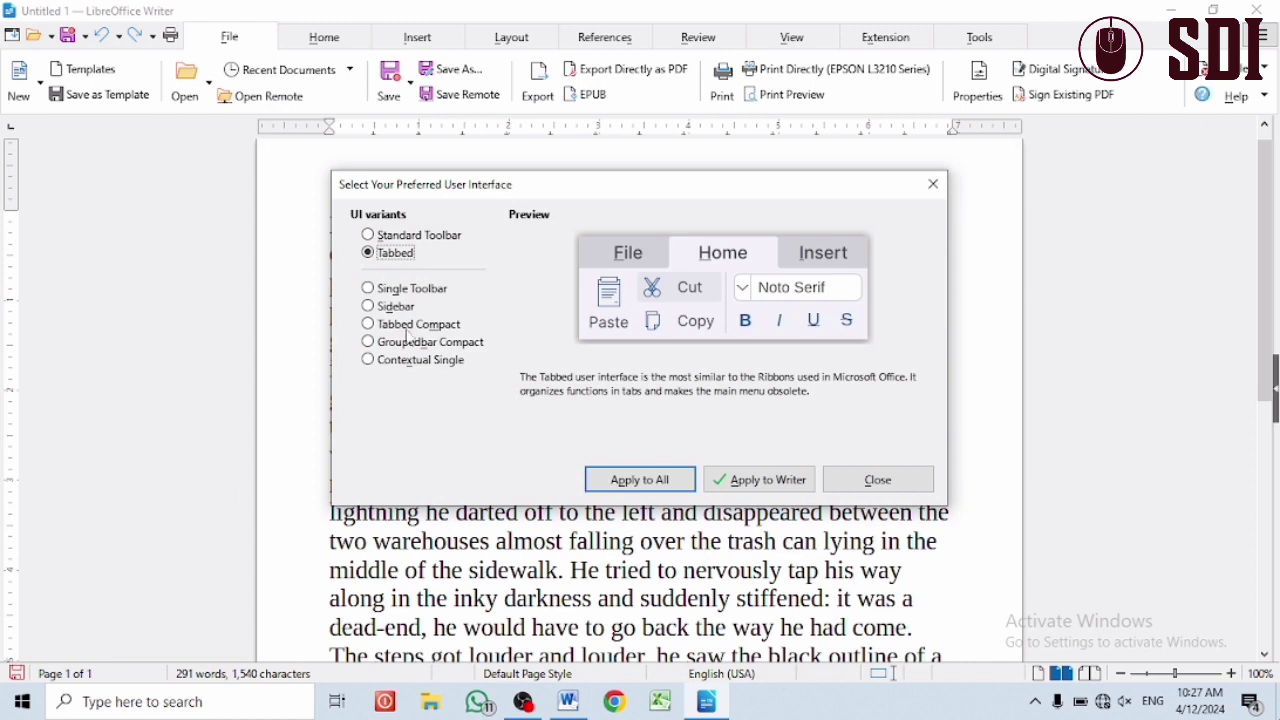
drag(626, 192, 615, 170)
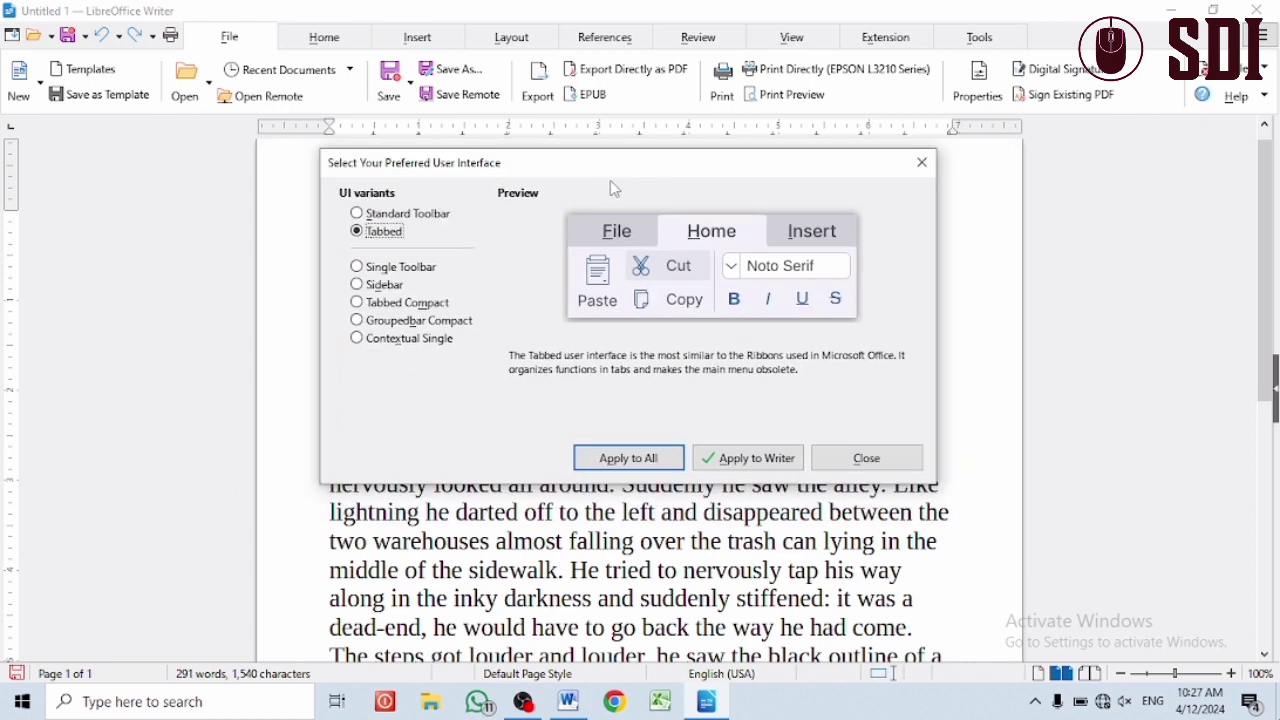
click(398, 214)
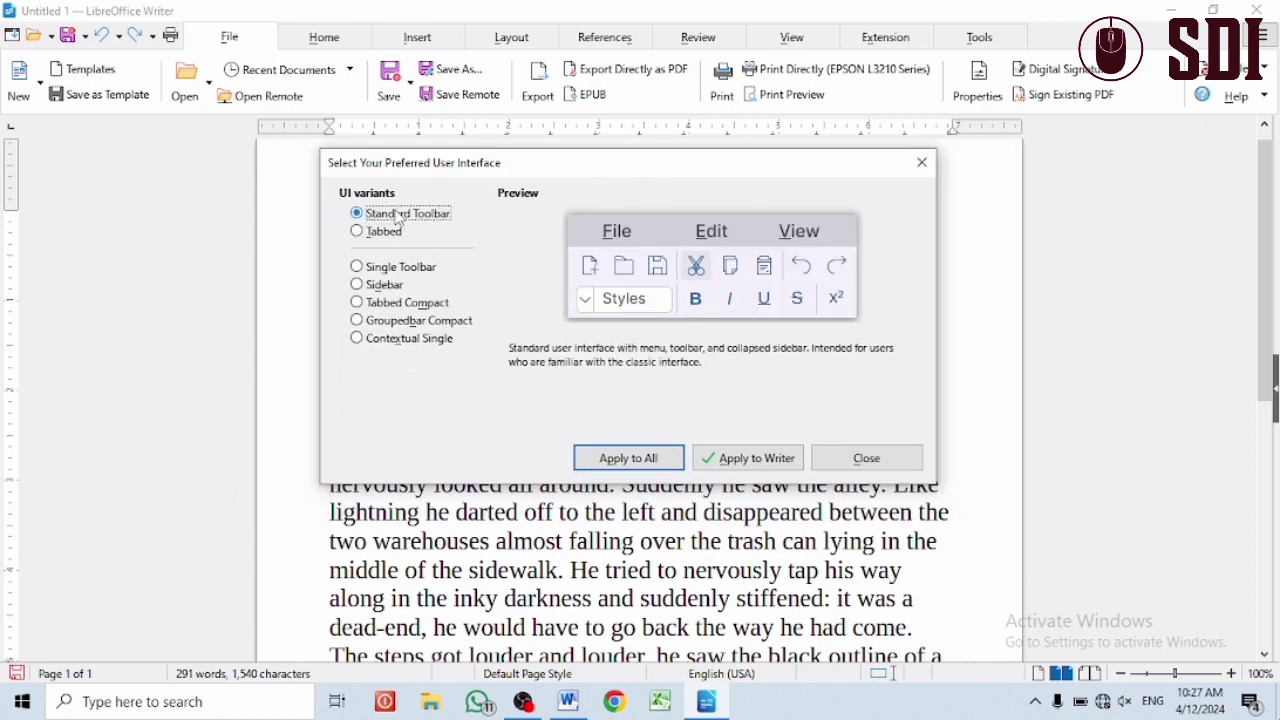
click(386, 268)
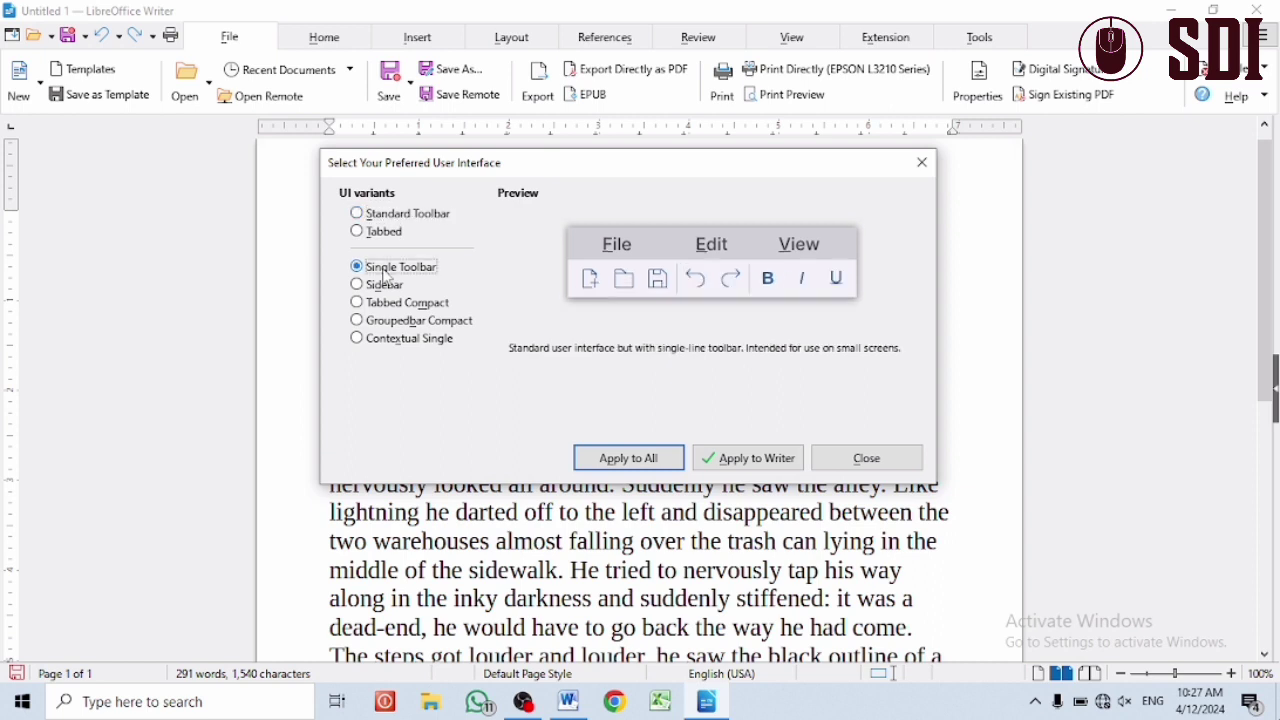
click(384, 286)
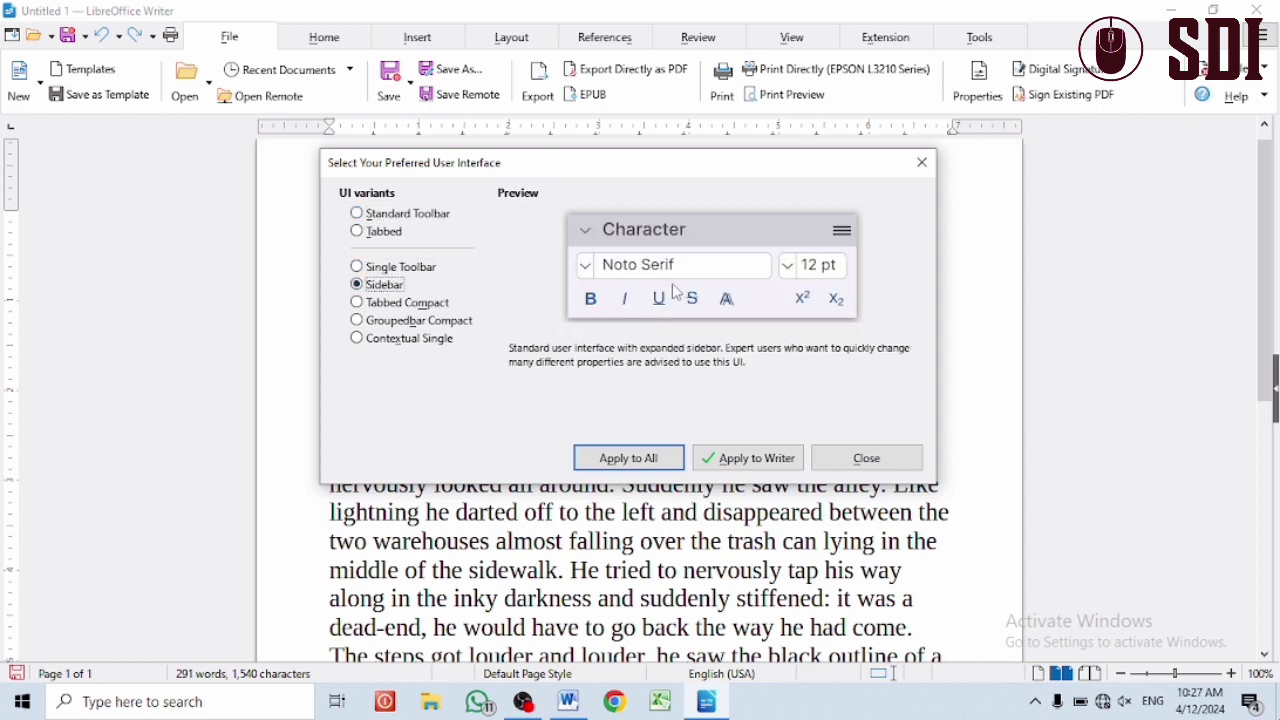
click(438, 304)
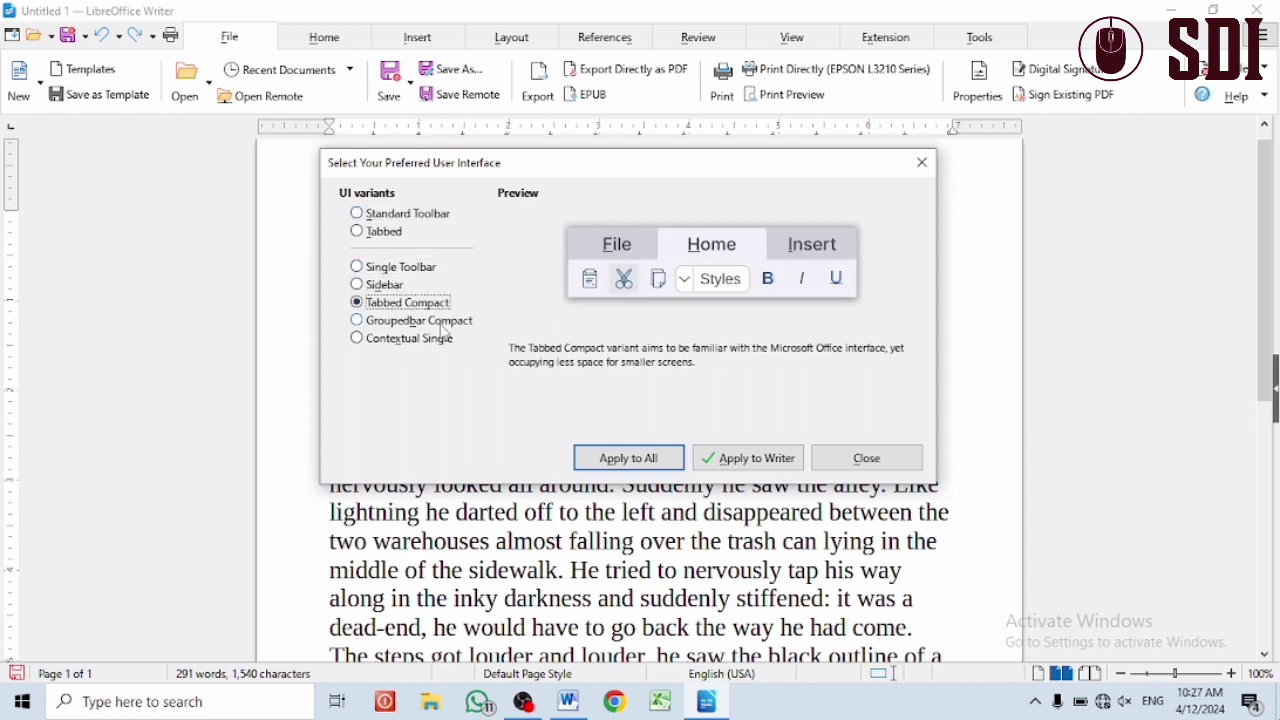
click(440, 322)
click(421, 343)
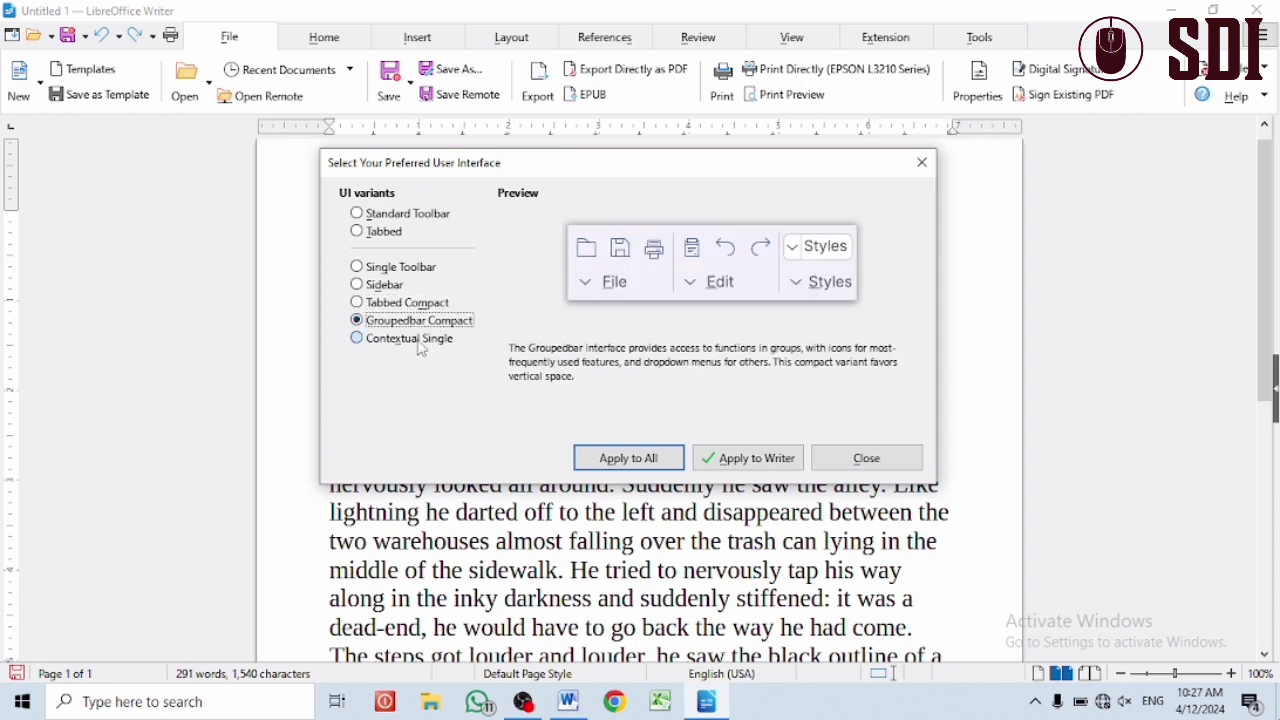
- Apply the Standard Toolbar interface variant to all applications and close the interface selection dialog
click(362, 215)
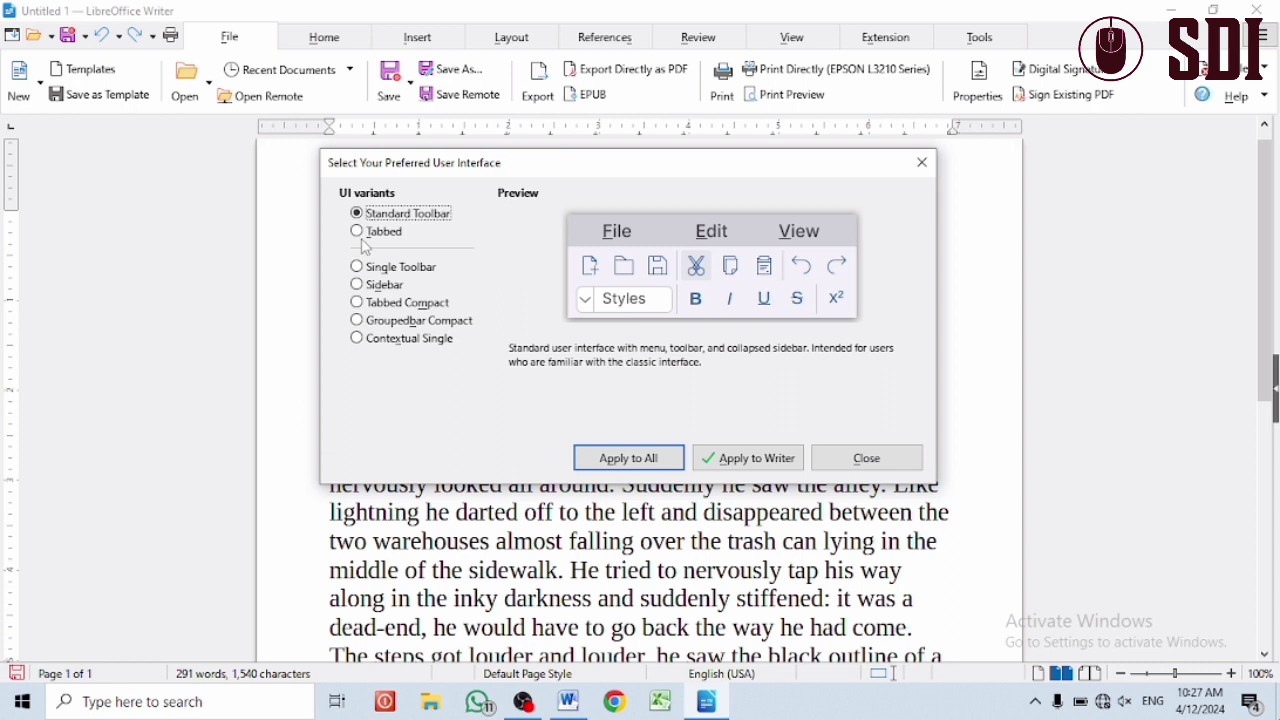
click(362, 232)
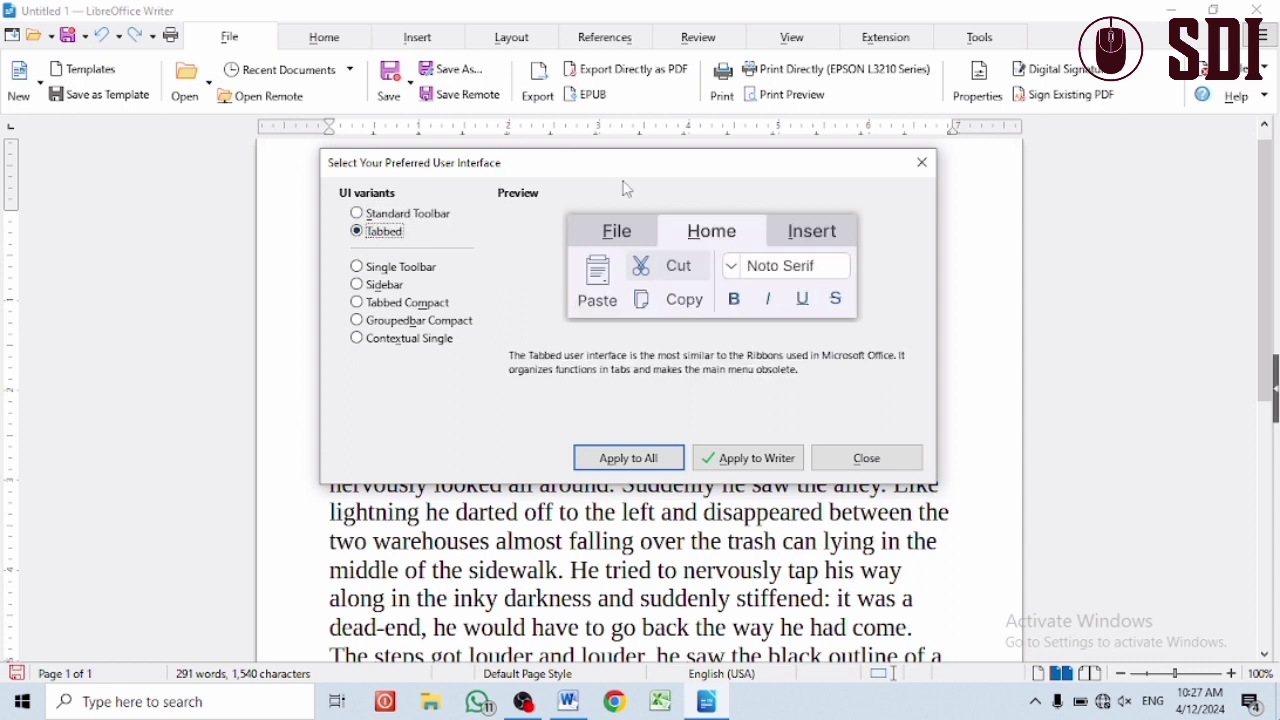
click(380, 220)
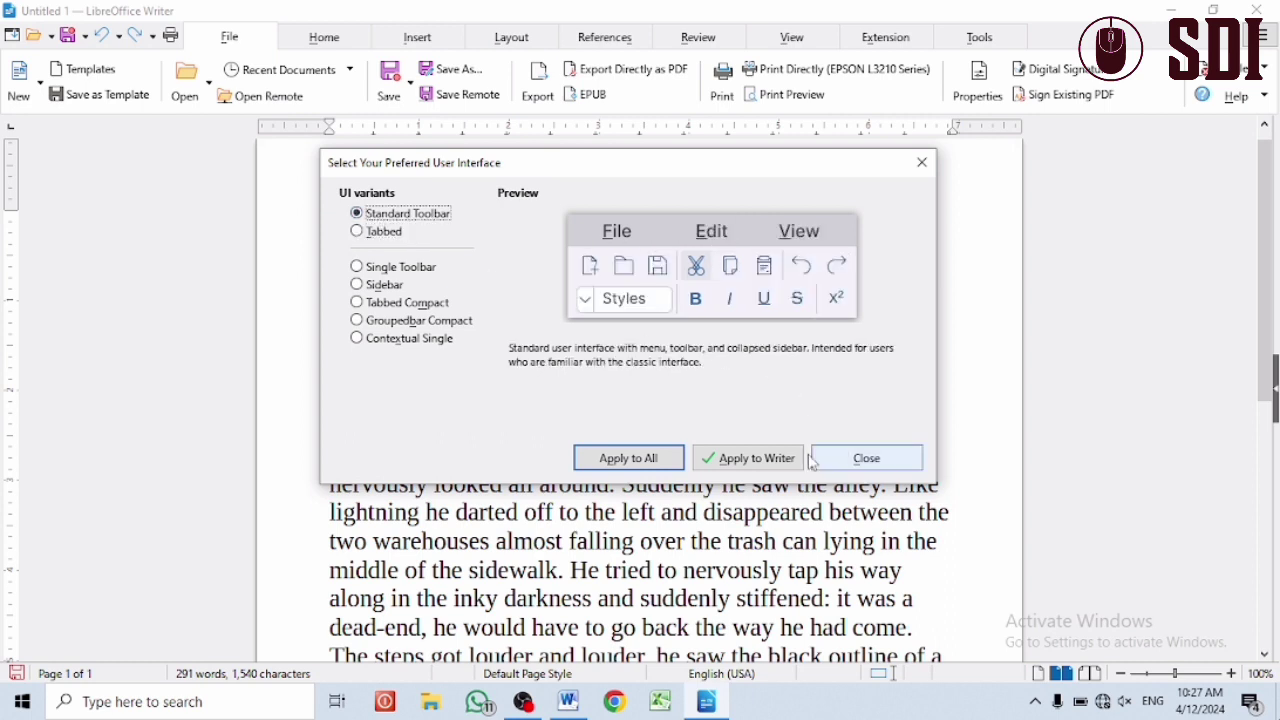
click(652, 467)
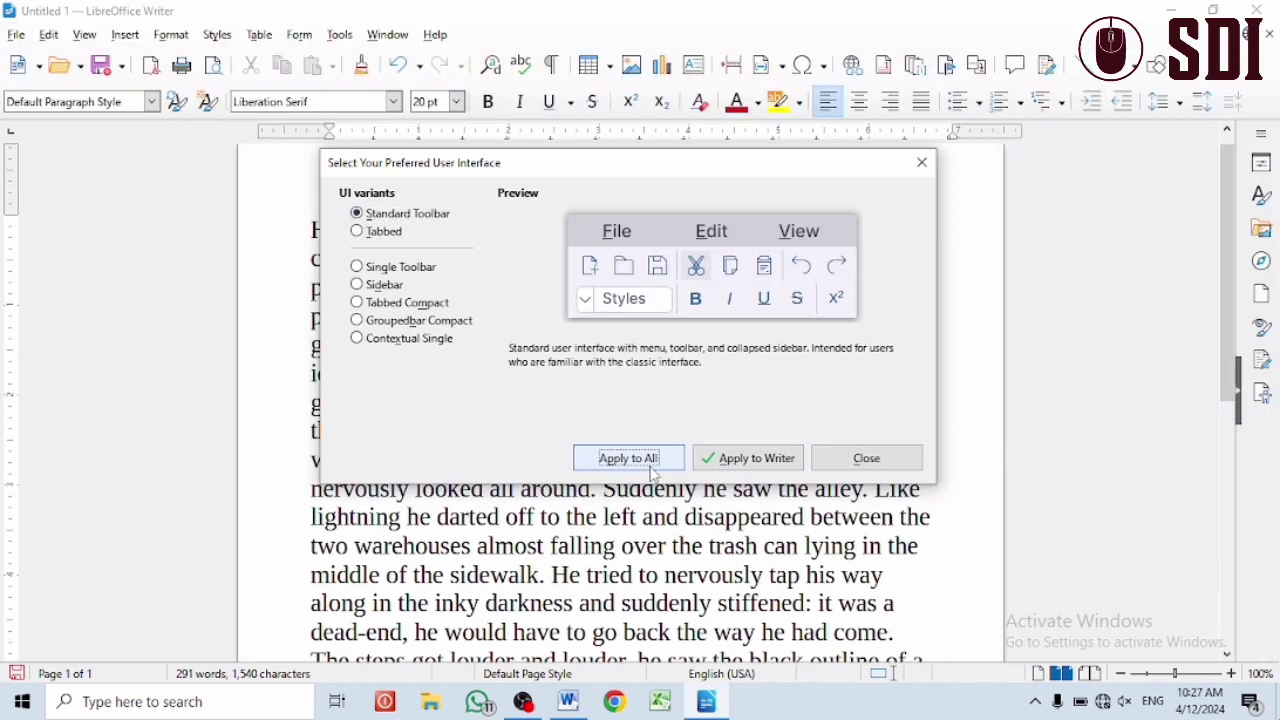
click(867, 458)
- Hide the Formatting toolbar and display it again
click(80, 37)
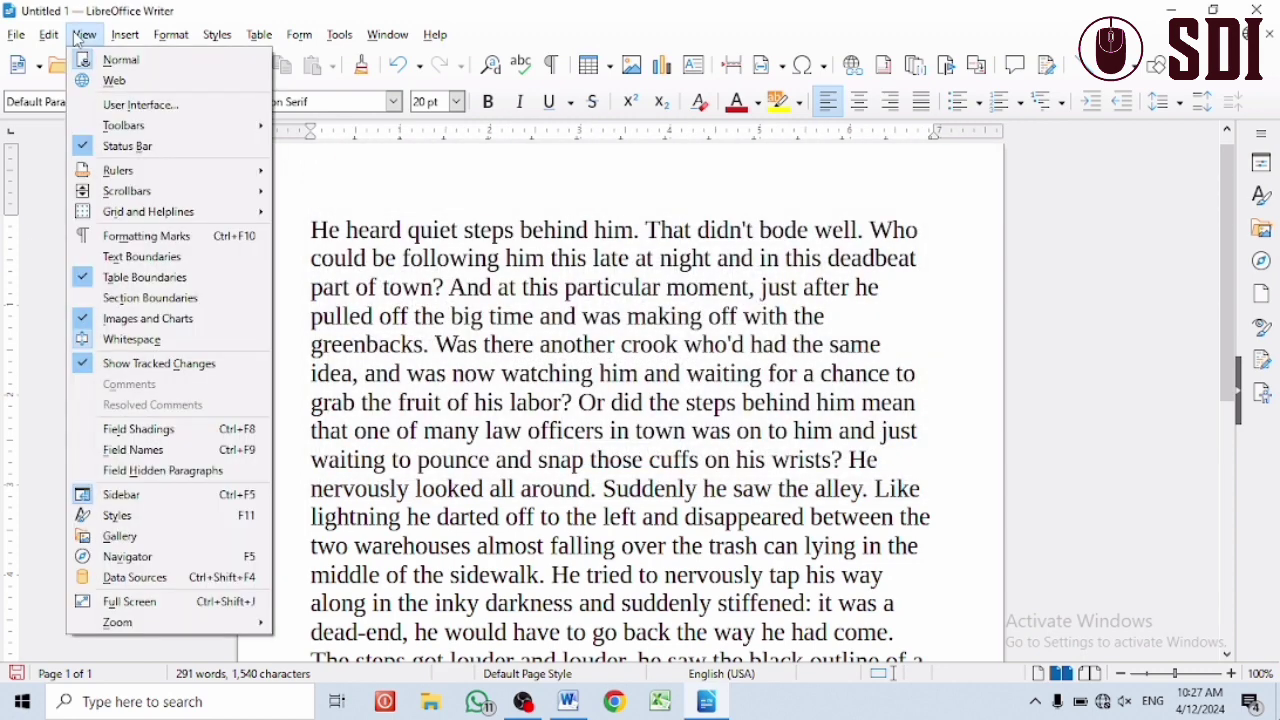
mouse_move(155, 125)
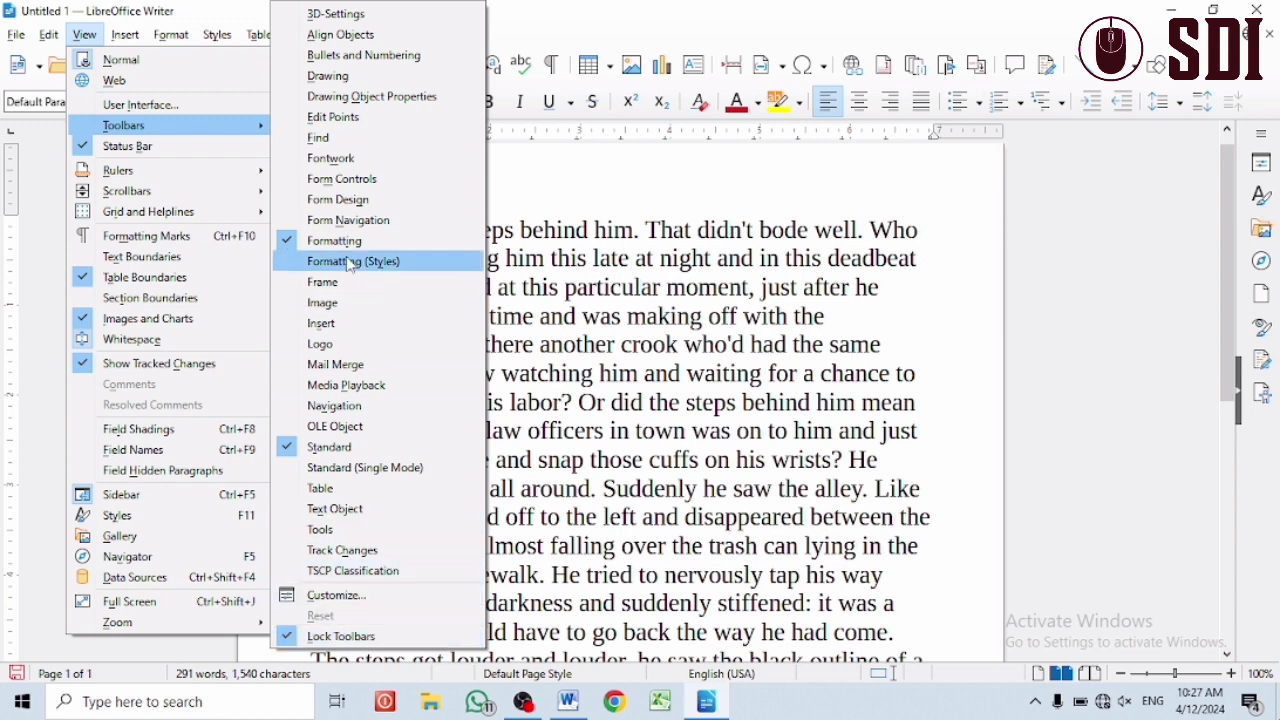
click(740, 230)
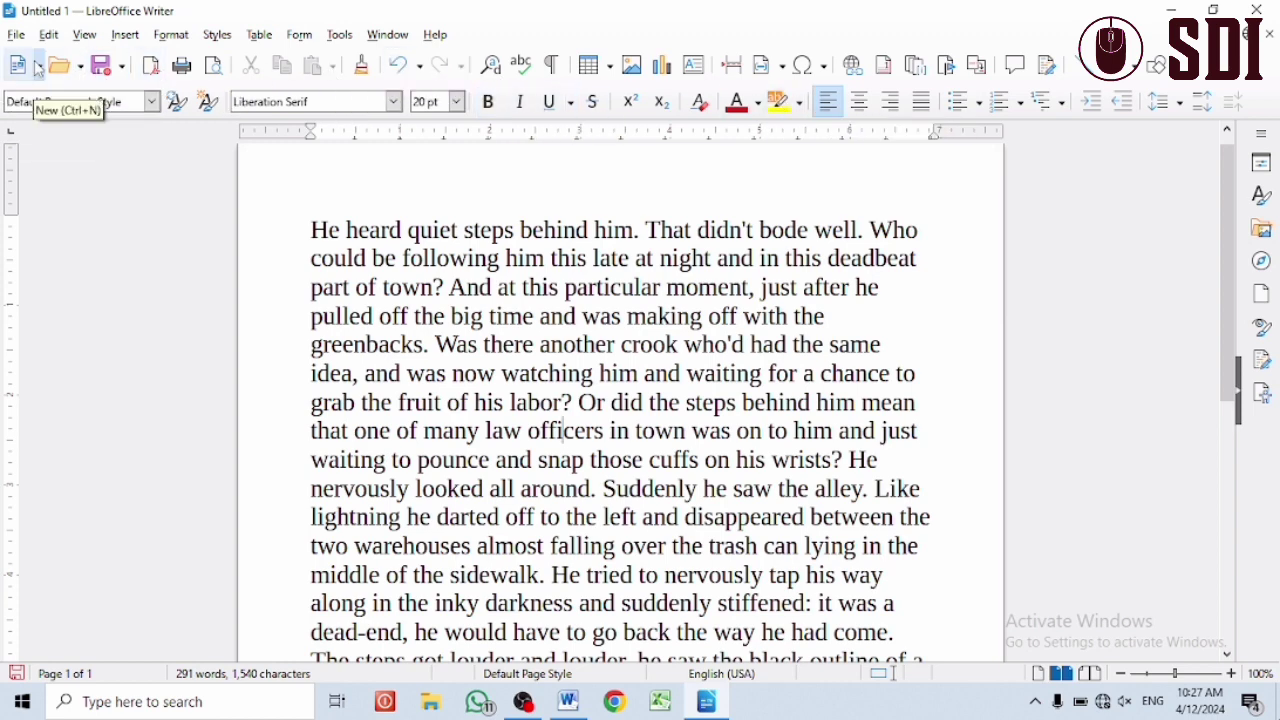
click(84, 36)
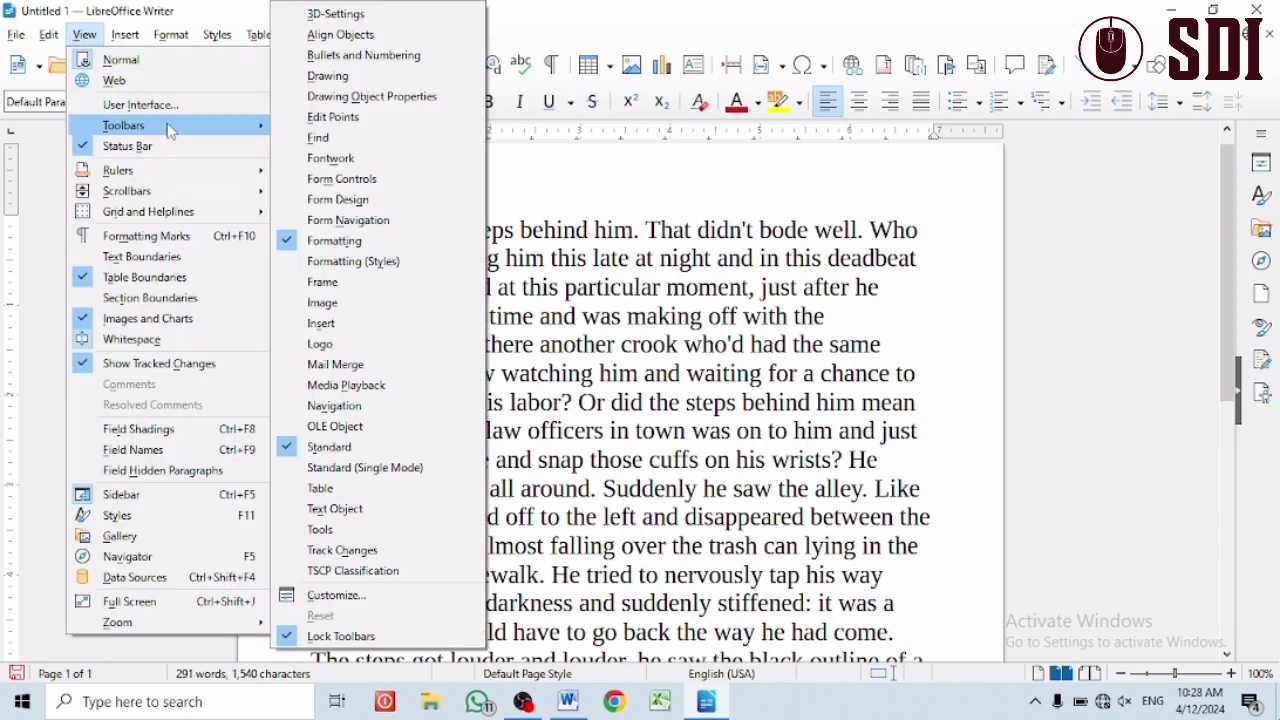
click(289, 246)
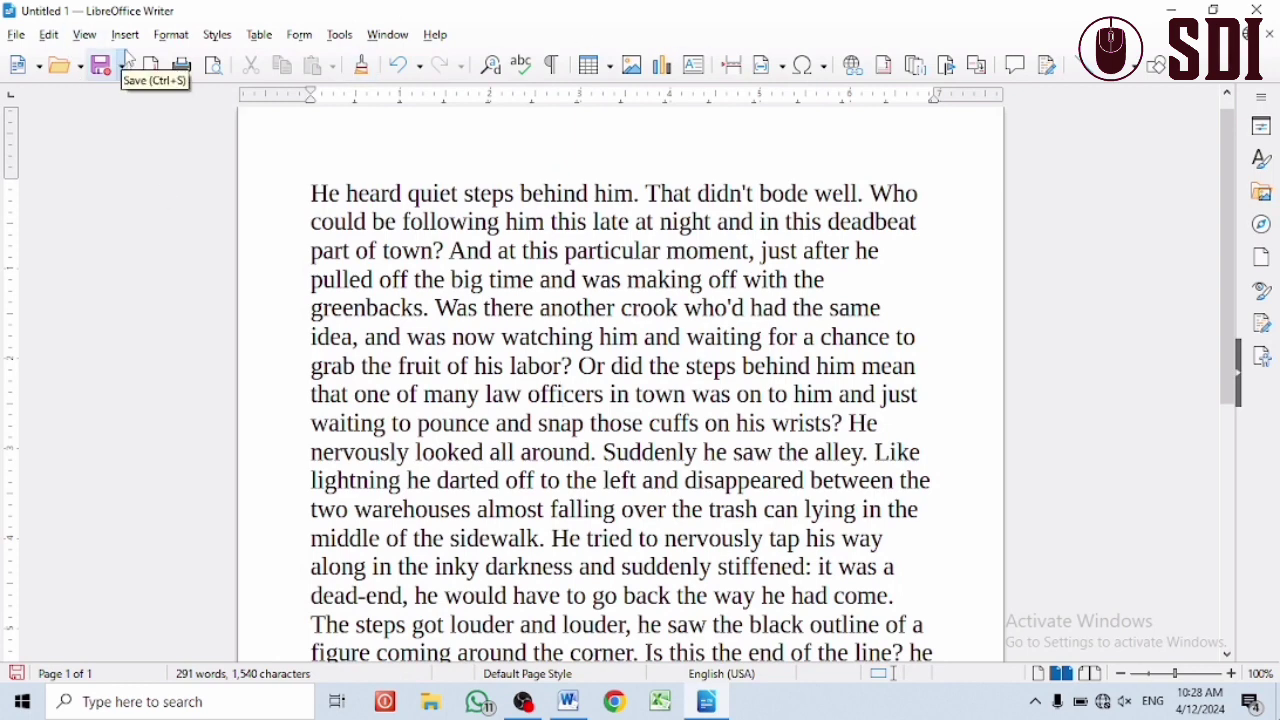
click(84, 34)
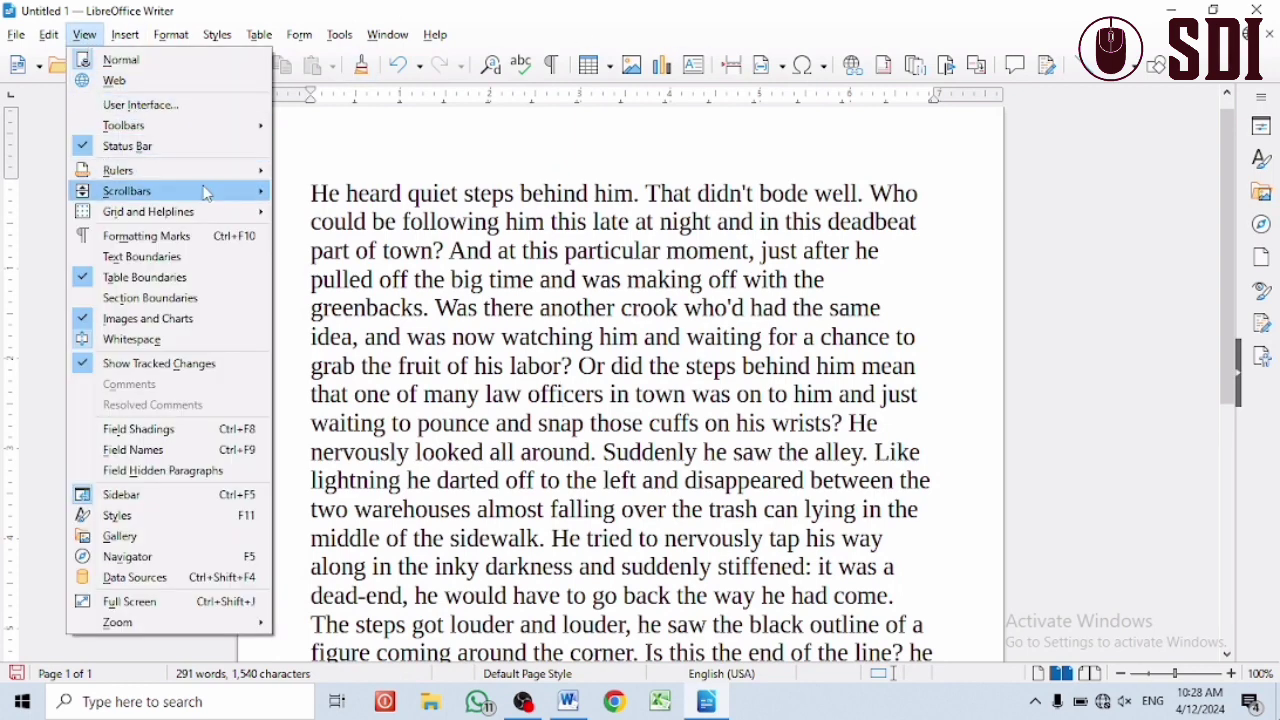
mouse_move(205, 125)
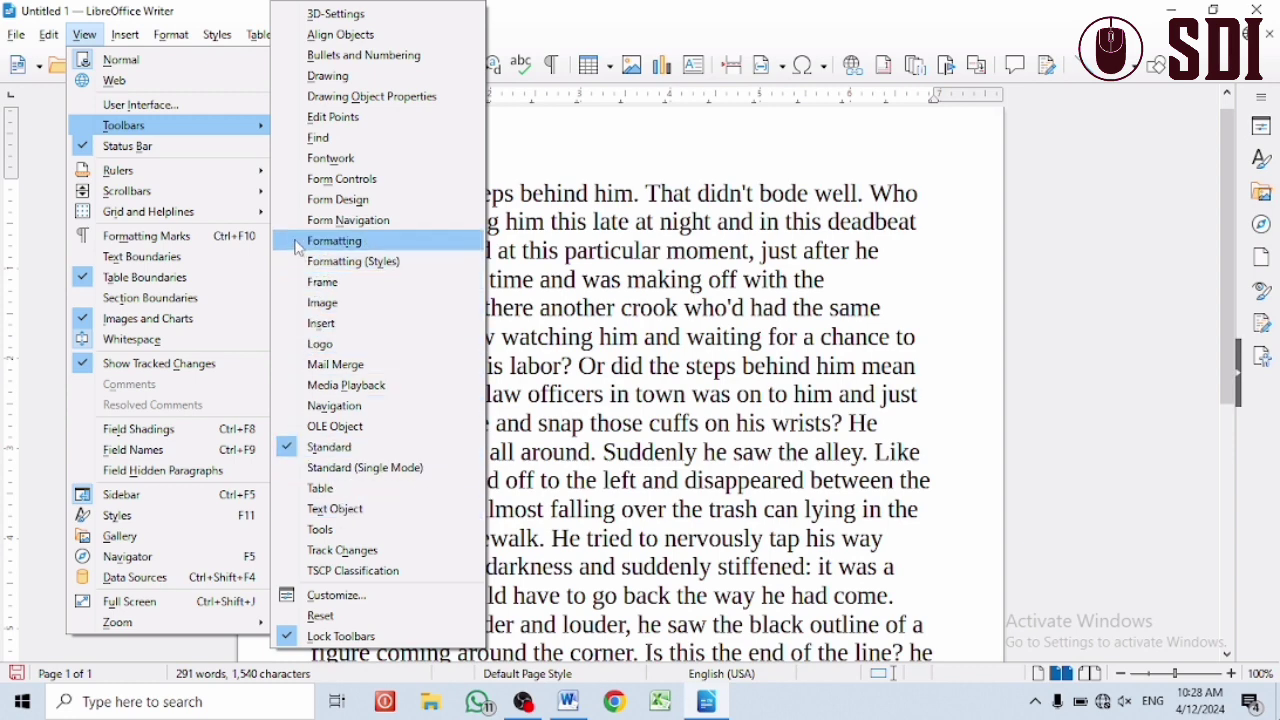
click(334, 241)
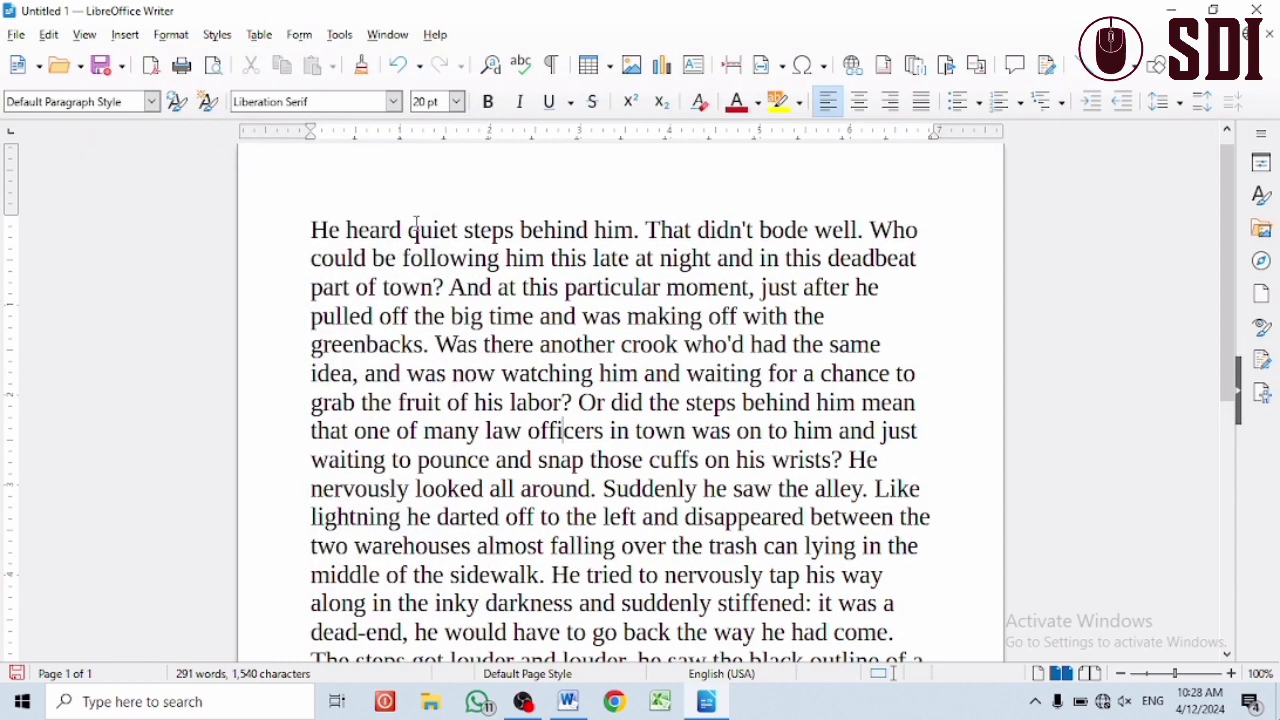
- Hide the Standard toolbar and restore it above the document
click(84, 34)
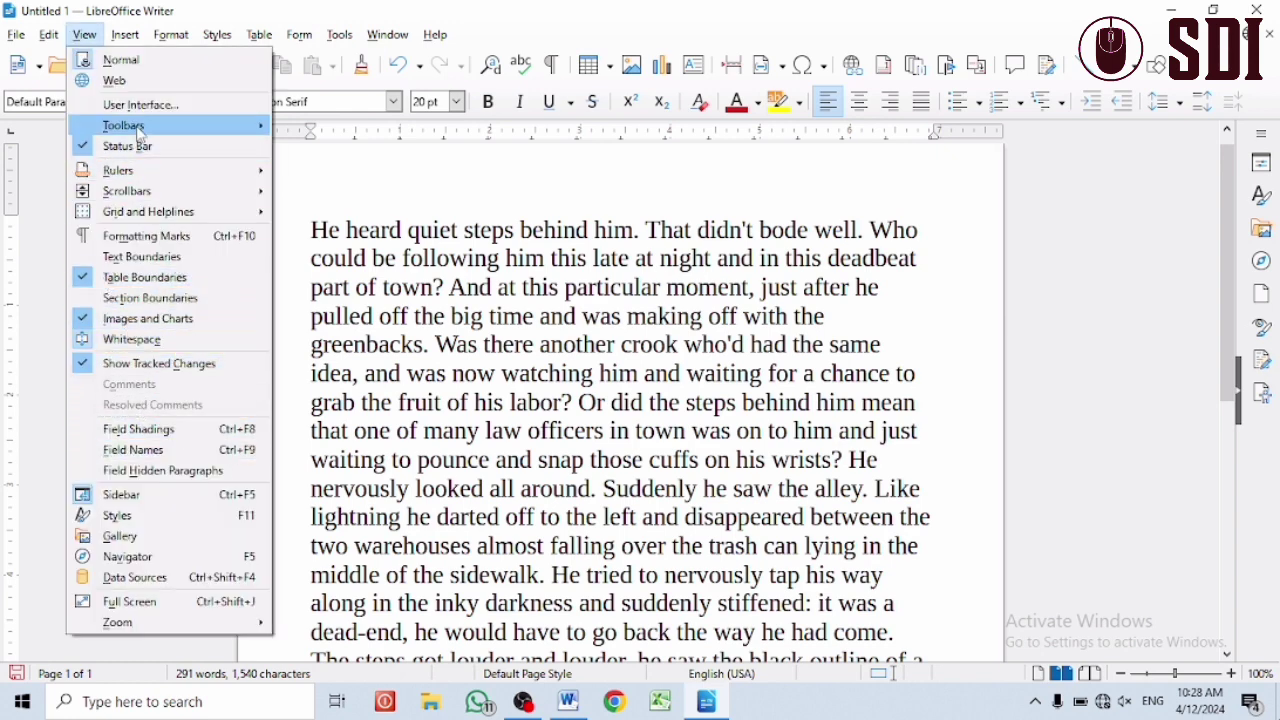
mouse_move(138, 126)
click(293, 448)
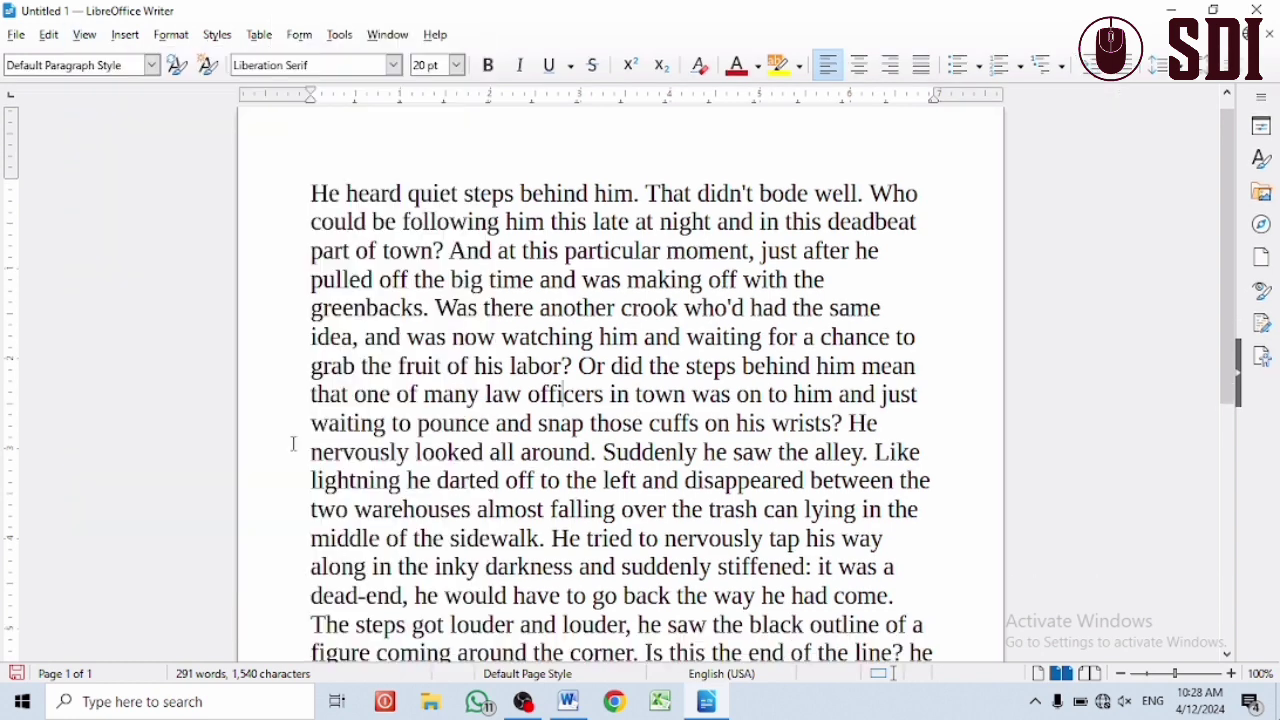
click(84, 34)
mouse_move(190, 126)
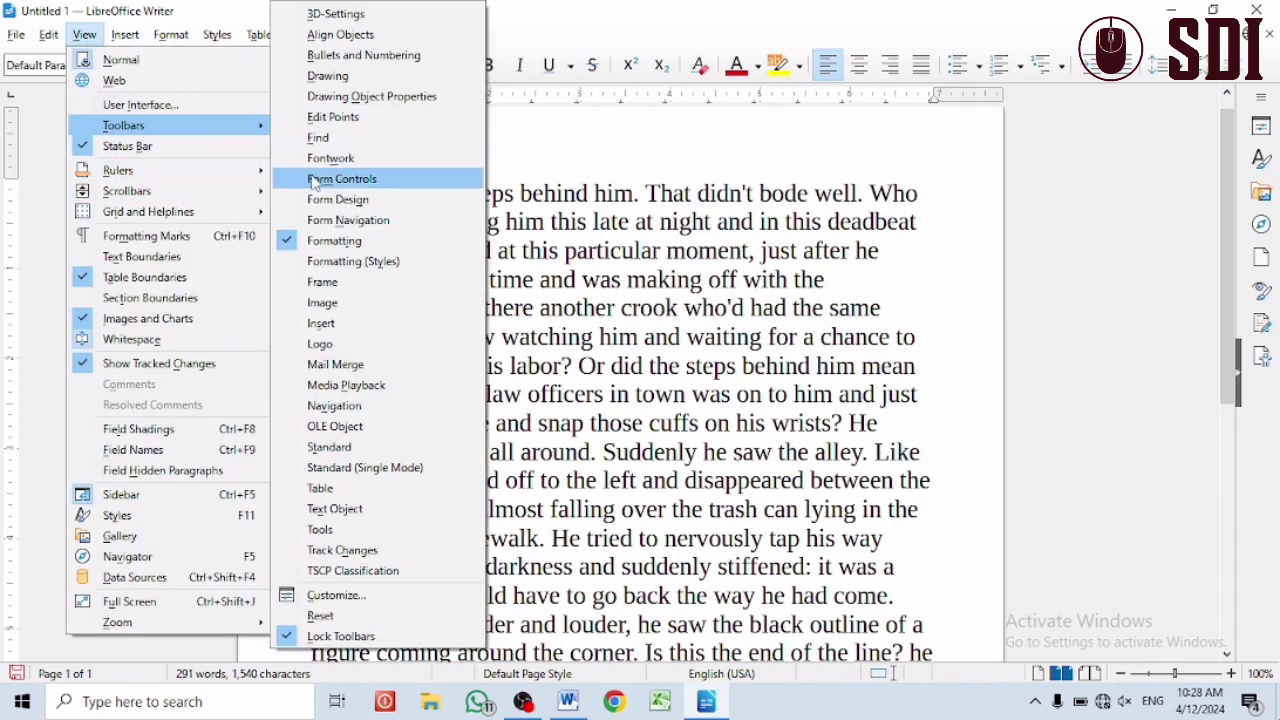
click(313, 447)
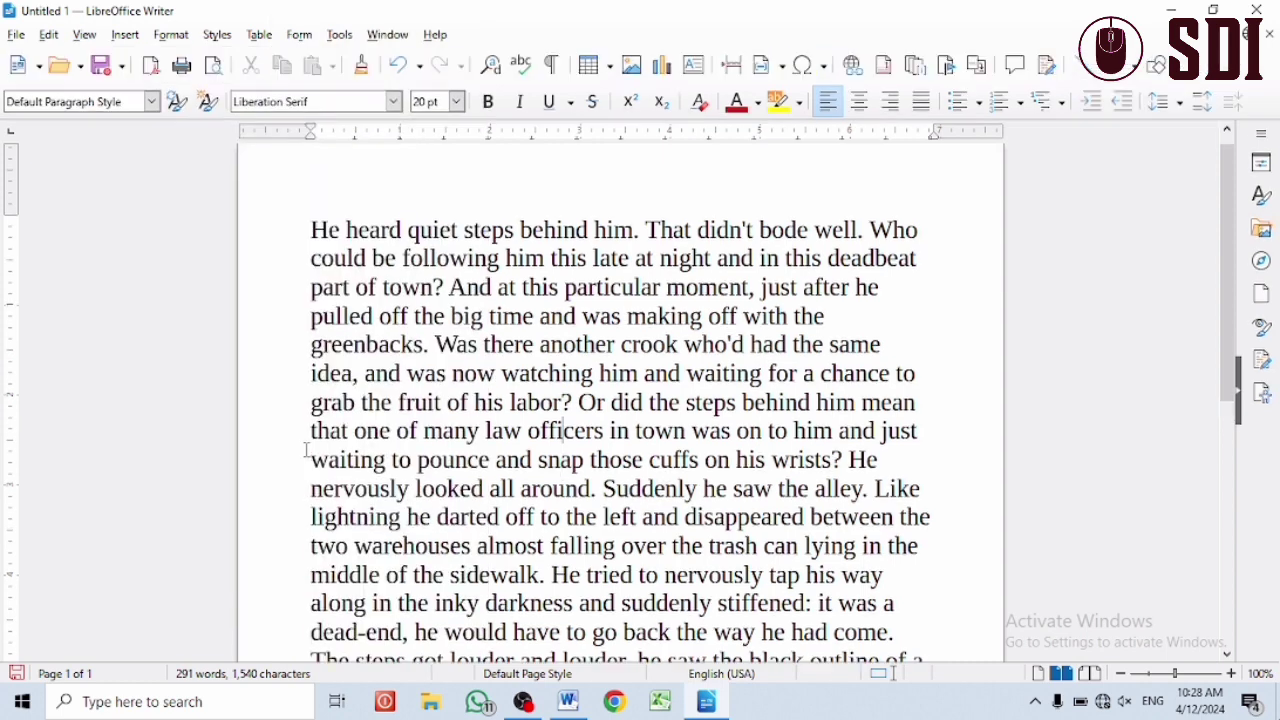
- Enable the Image toolbar and turn it off again
click(125, 35)
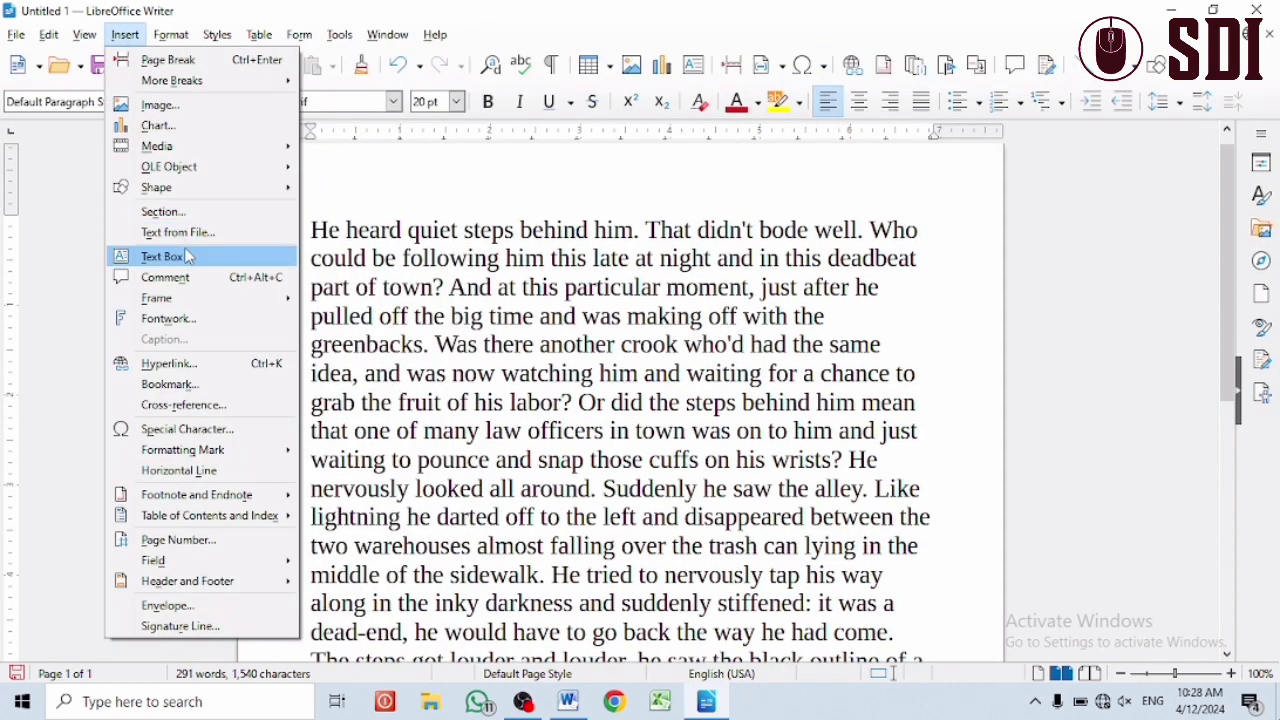
mouse_move(86, 36)
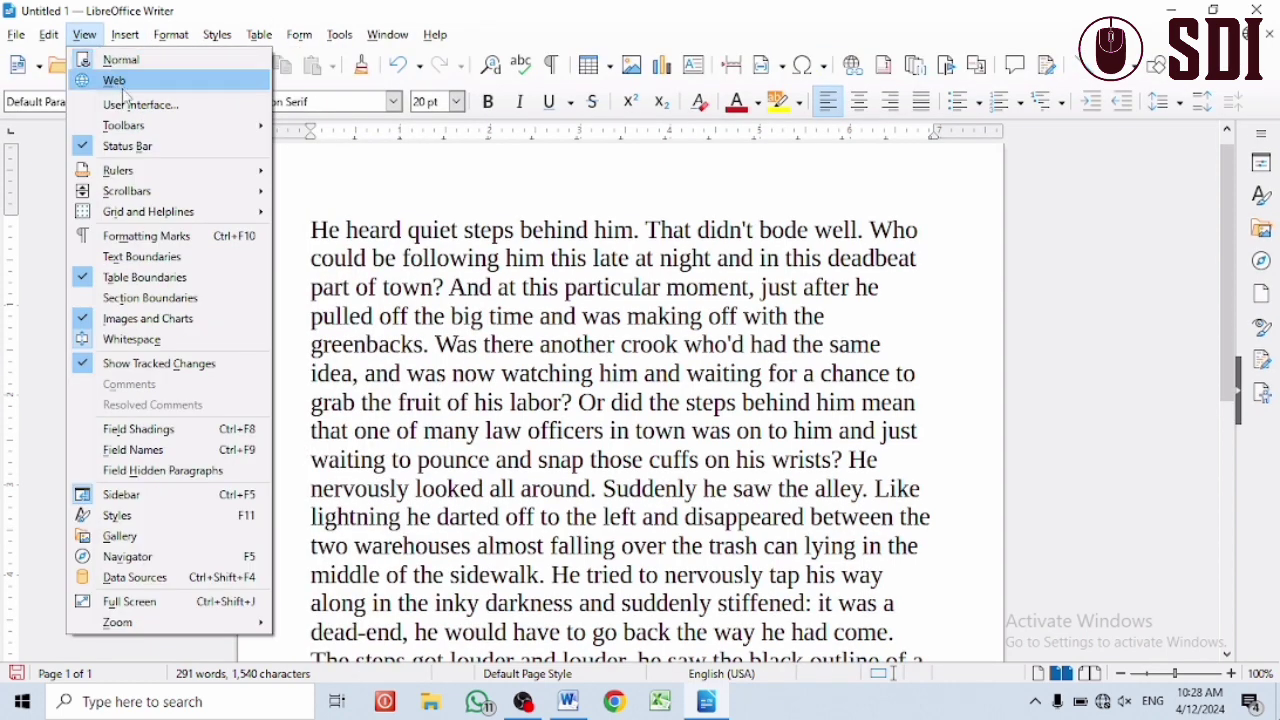
mouse_move(137, 125)
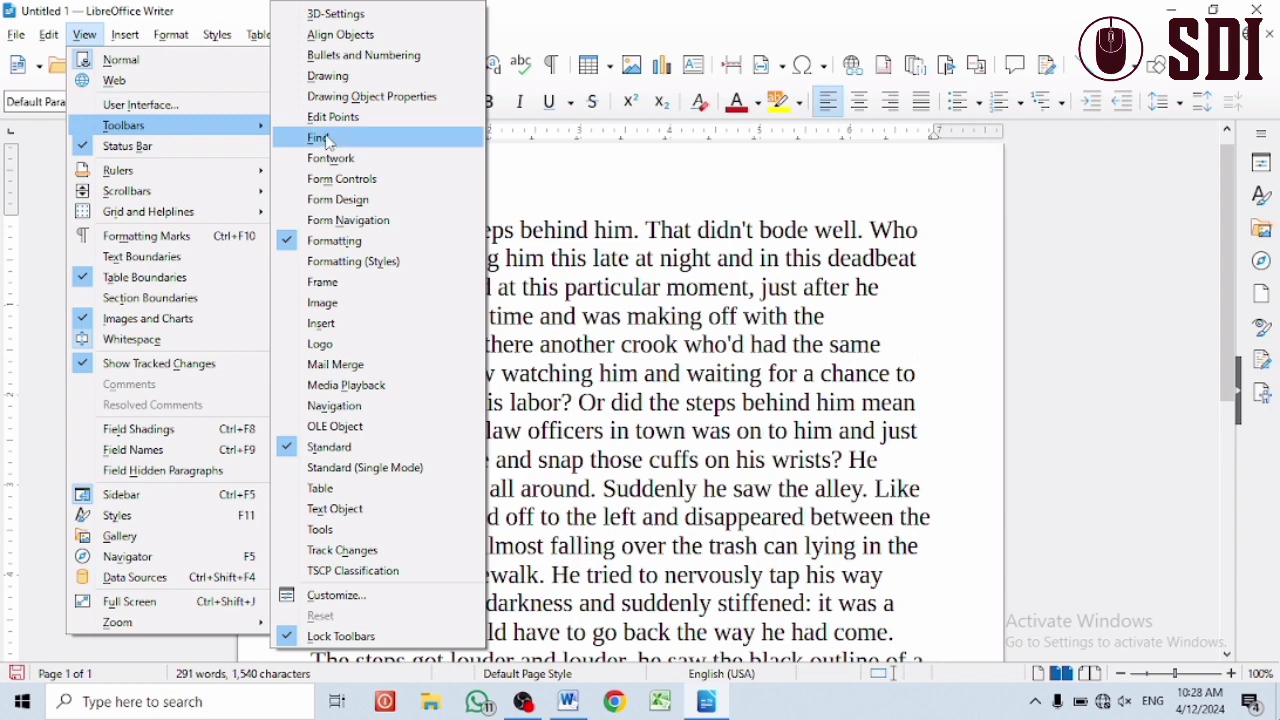
click(355, 305)
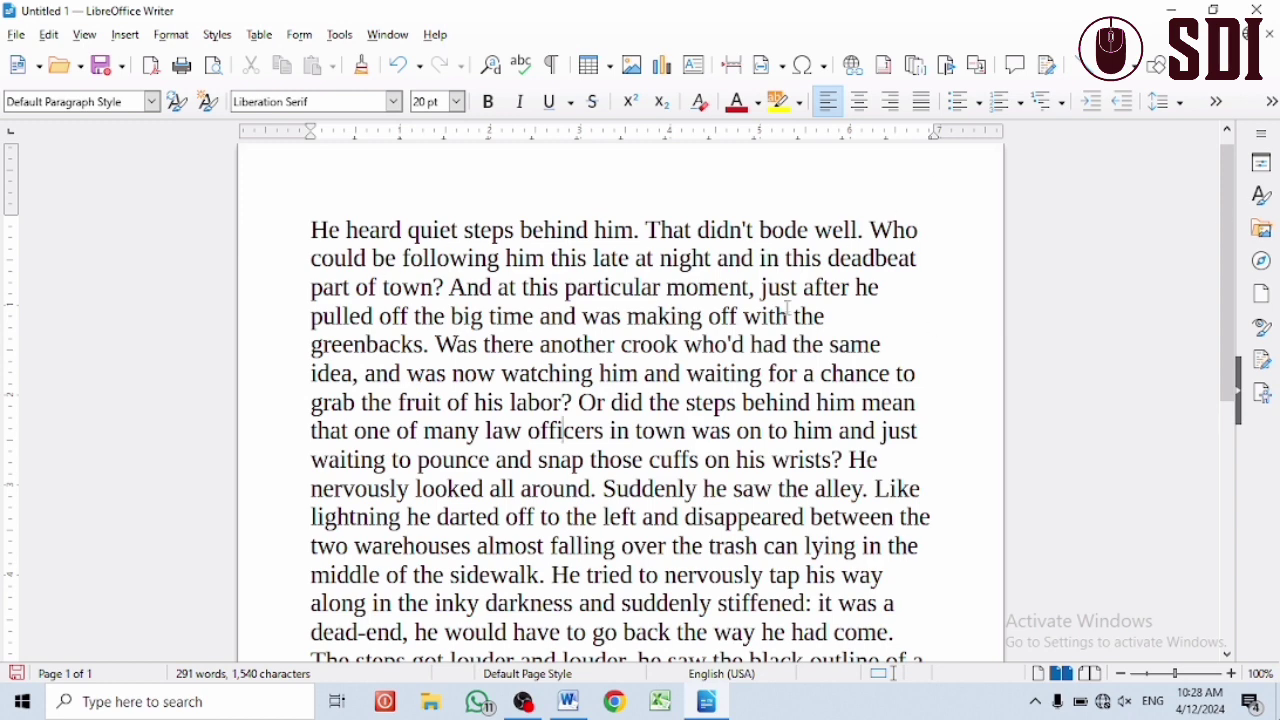
click(84, 35)
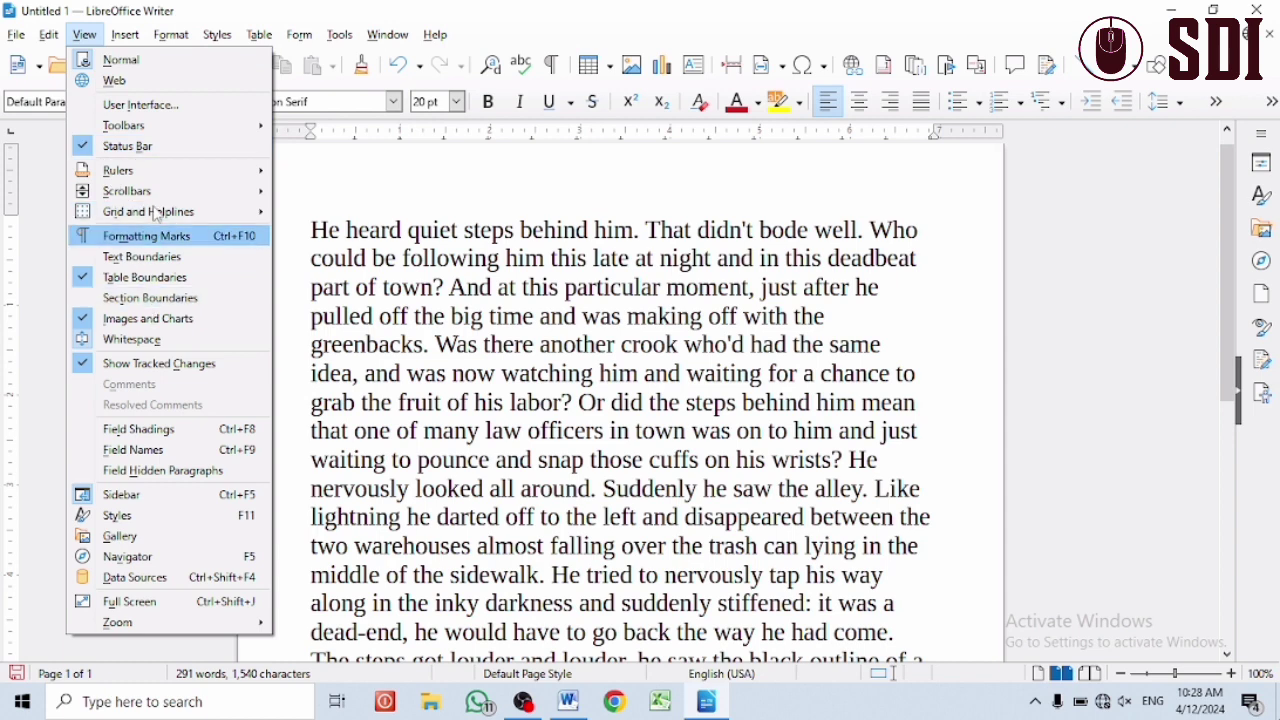
mouse_move(176, 126)
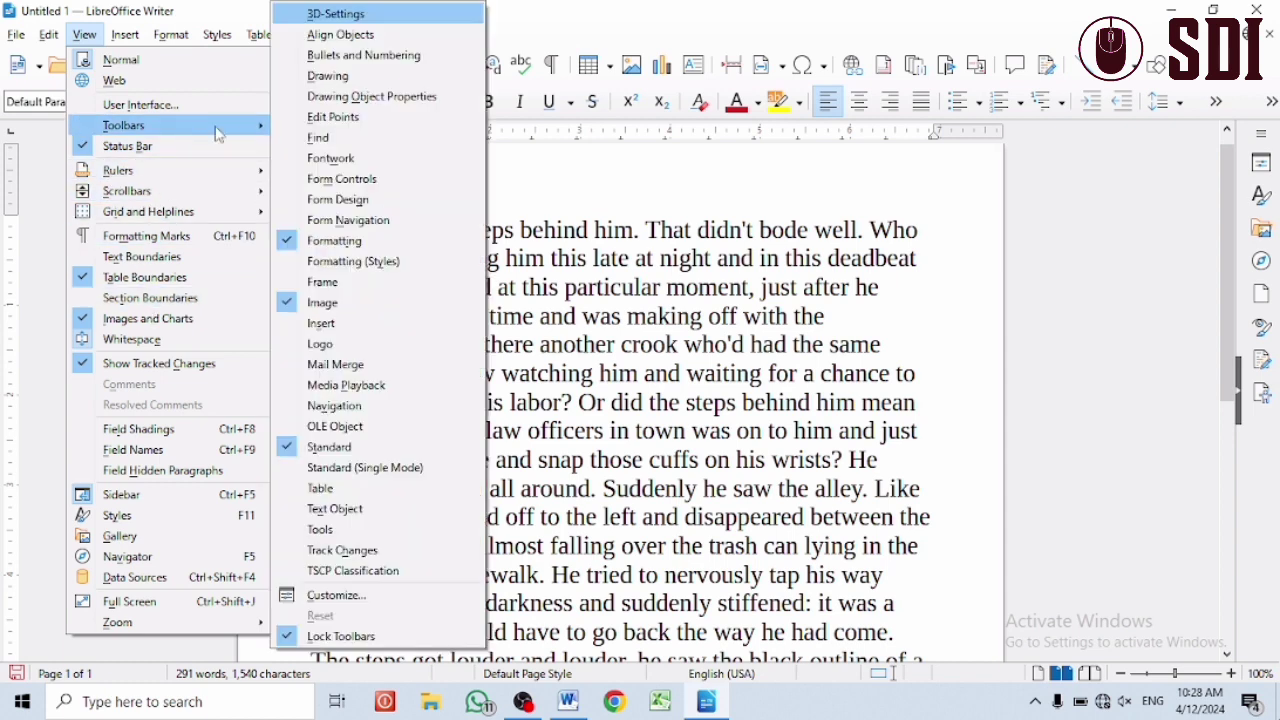
click(298, 310)
- Display the Drawing toolbar with its shape tools and hide it again
click(84, 35)
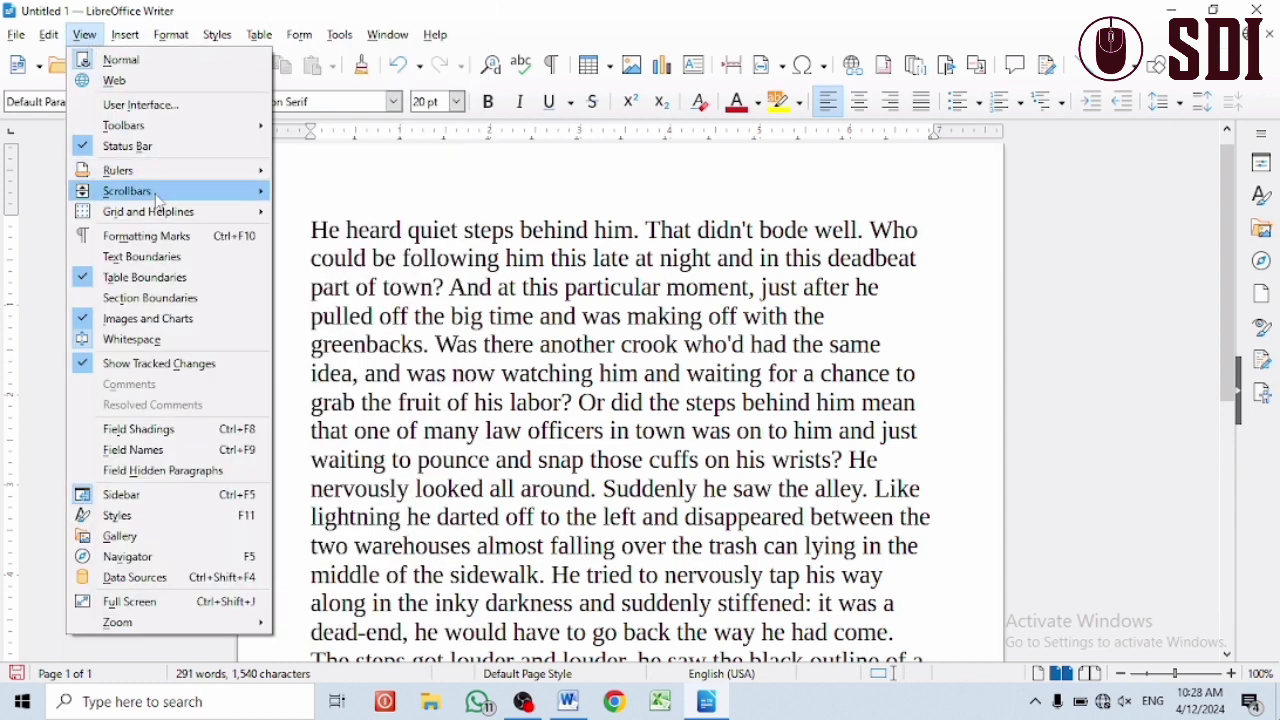
mouse_move(208, 126)
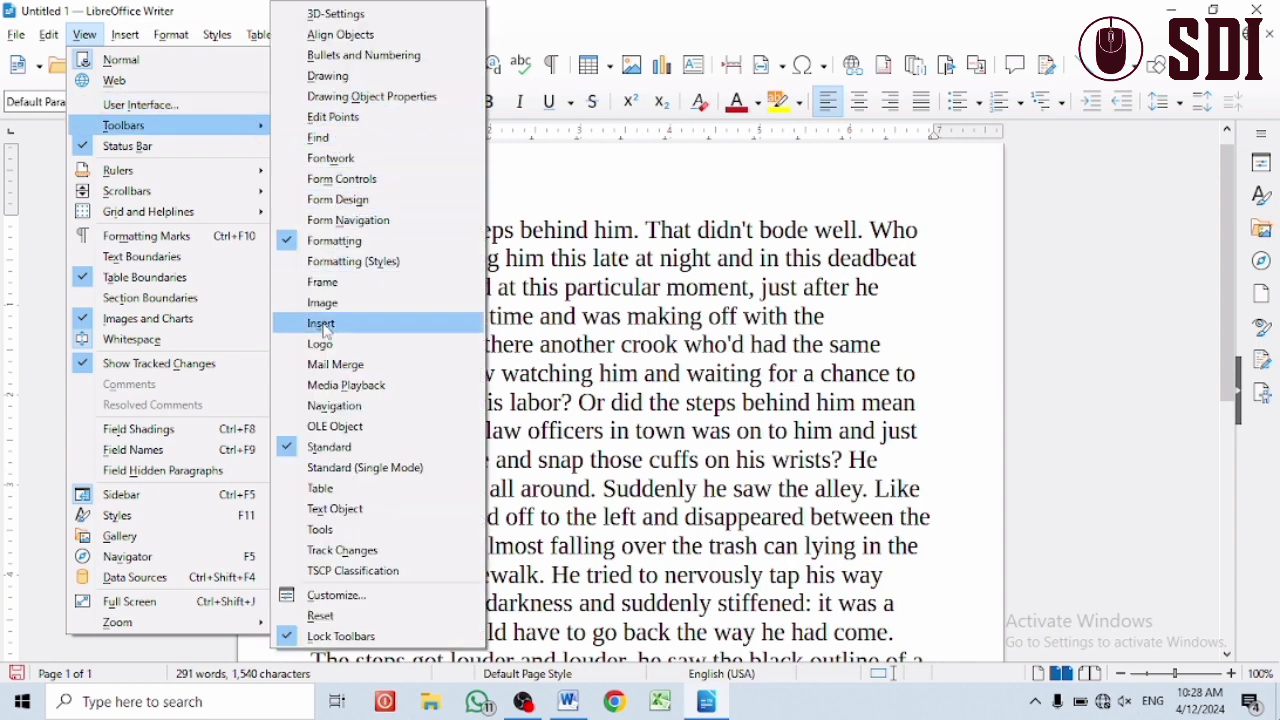
click(330, 76)
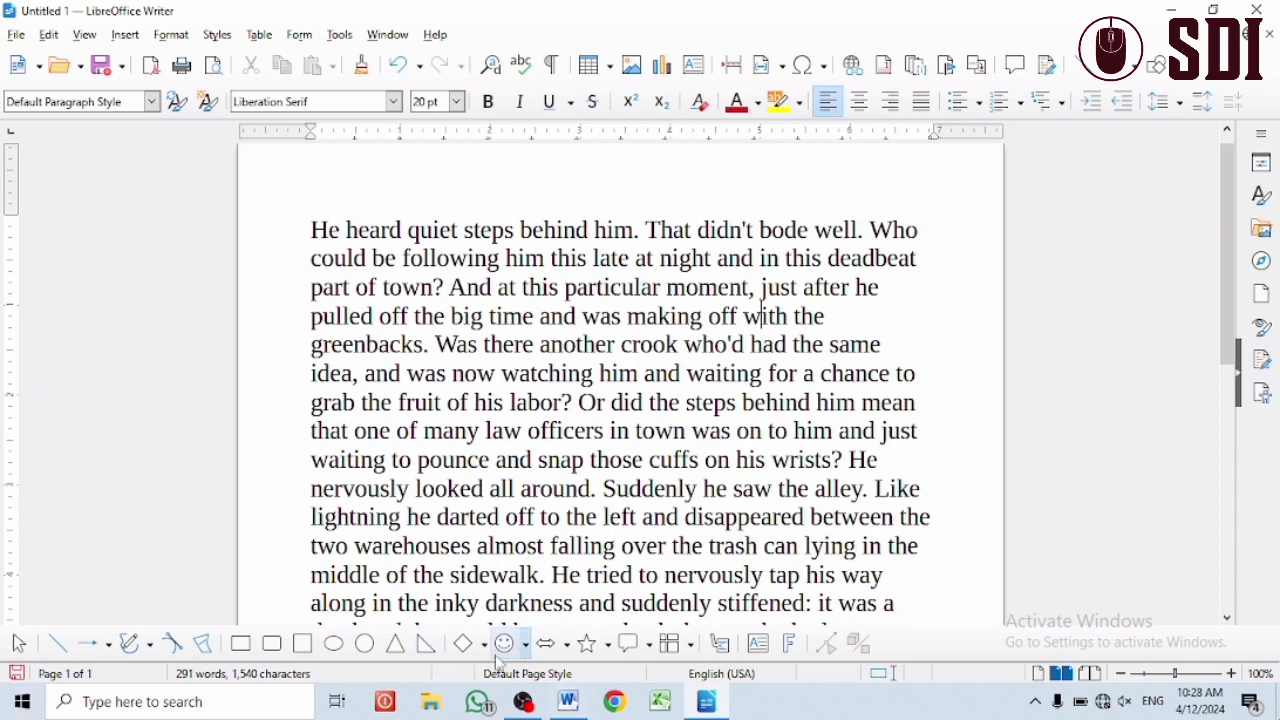
click(84, 35)
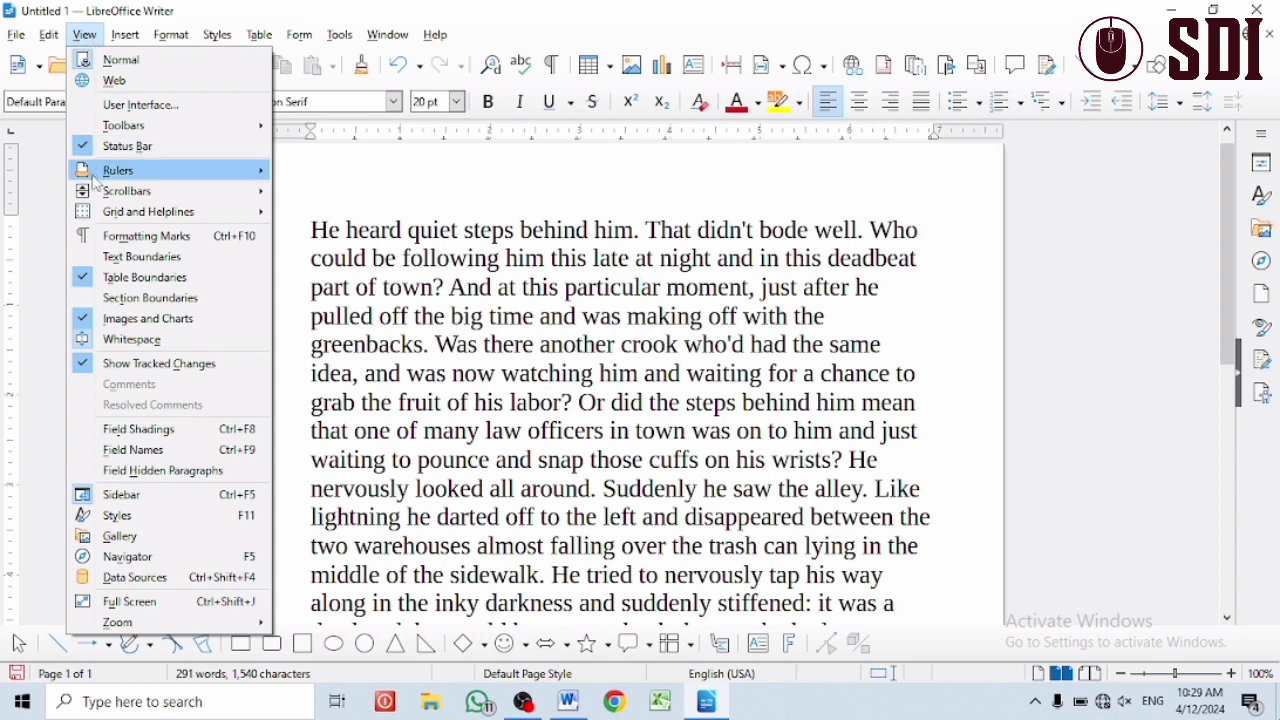
mouse_move(138, 211)
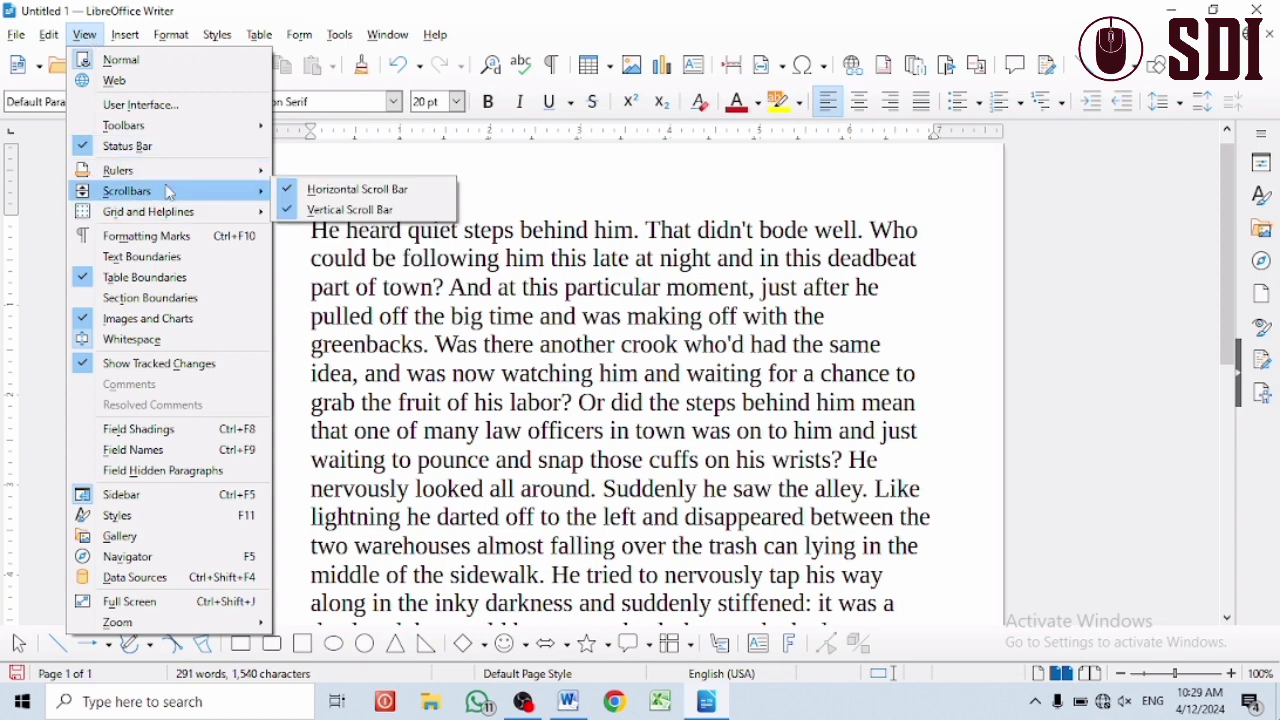
mouse_move(160, 125)
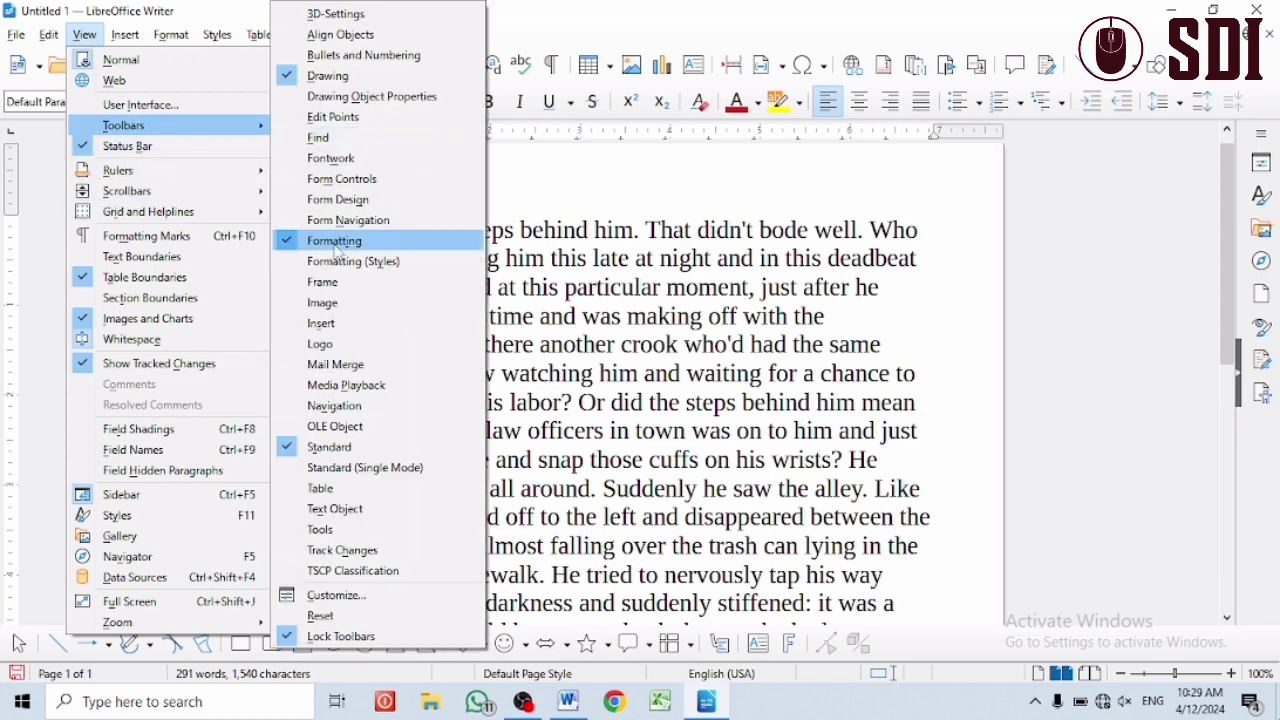
click(290, 76)
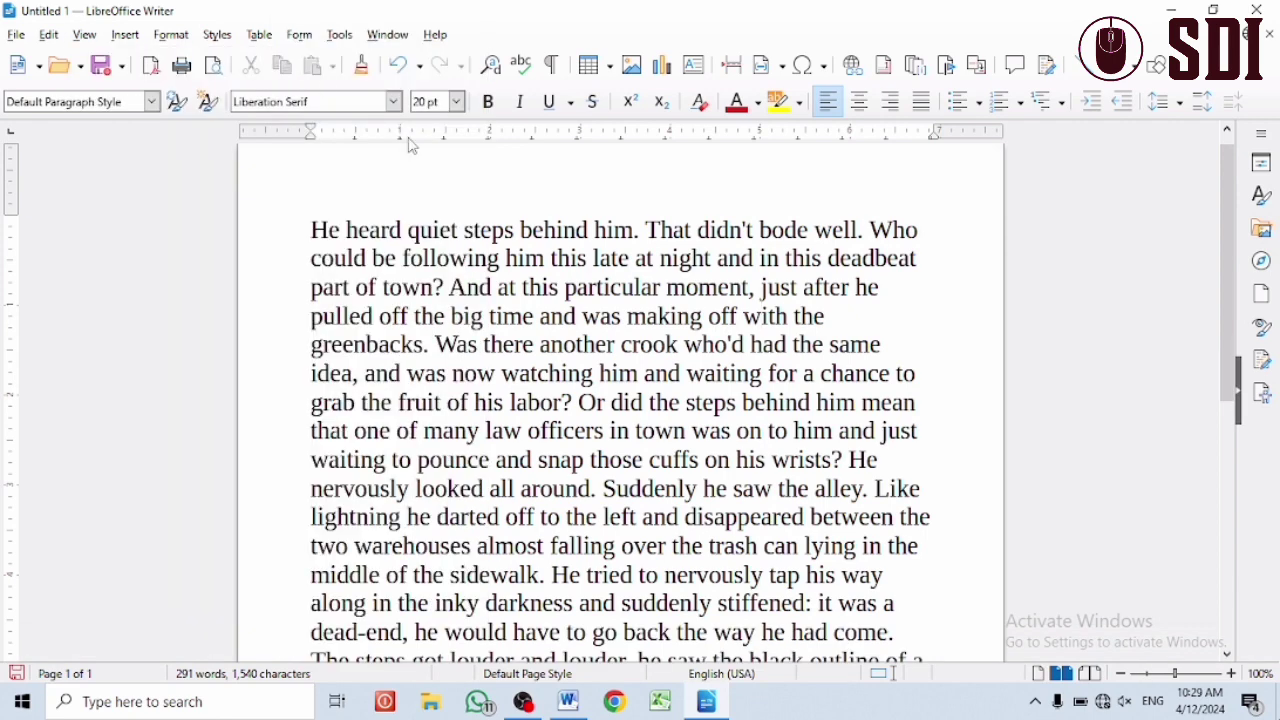
- Hide the status bar below the document and show it again
click(86, 34)
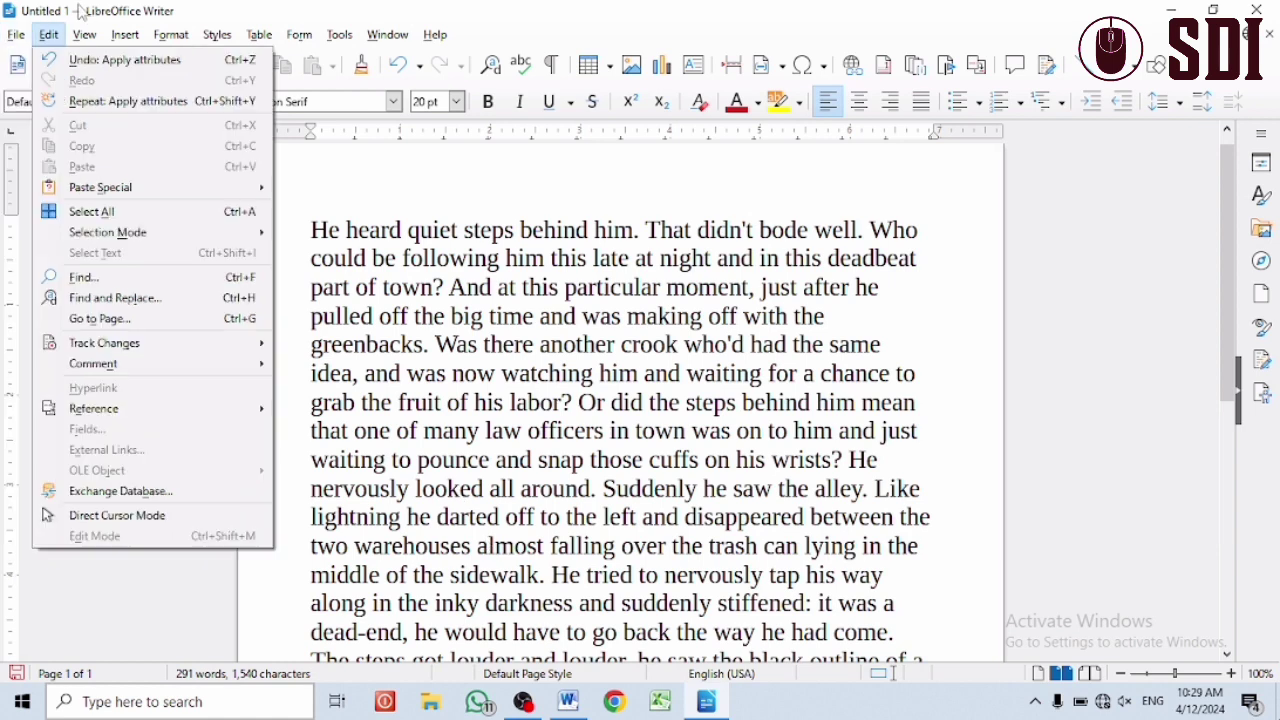
click(90, 146)
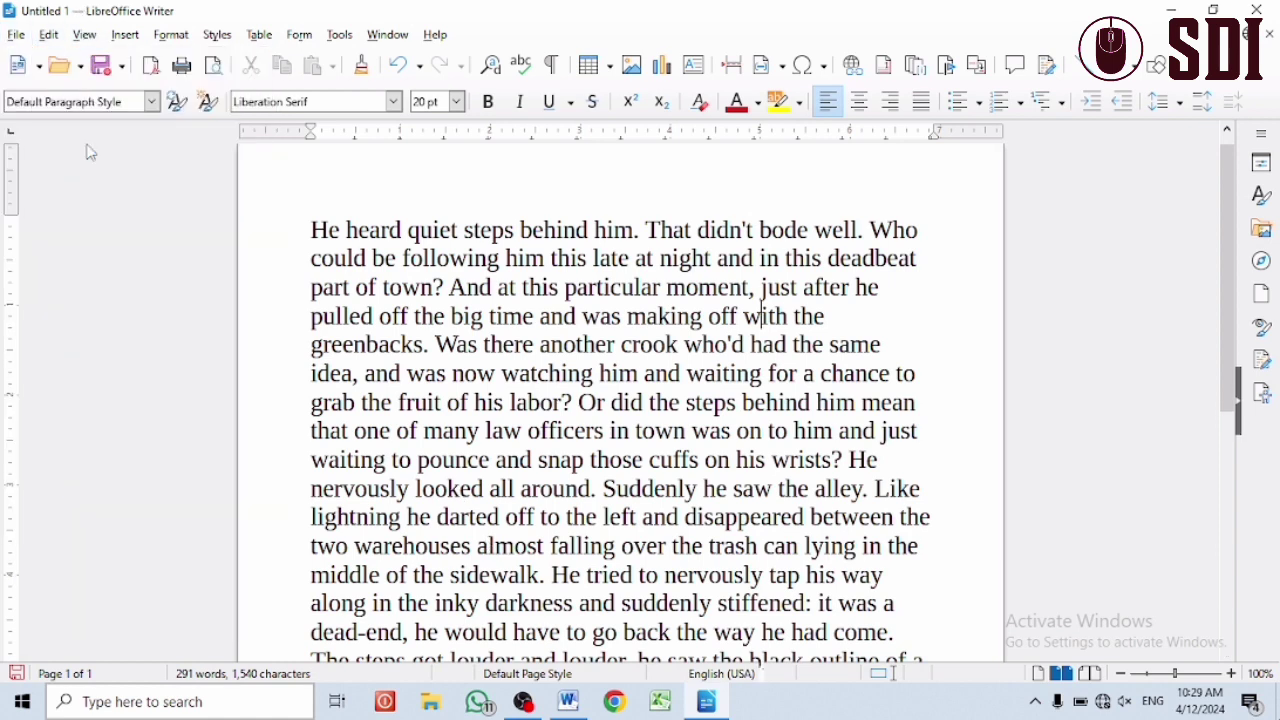
click(84, 34)
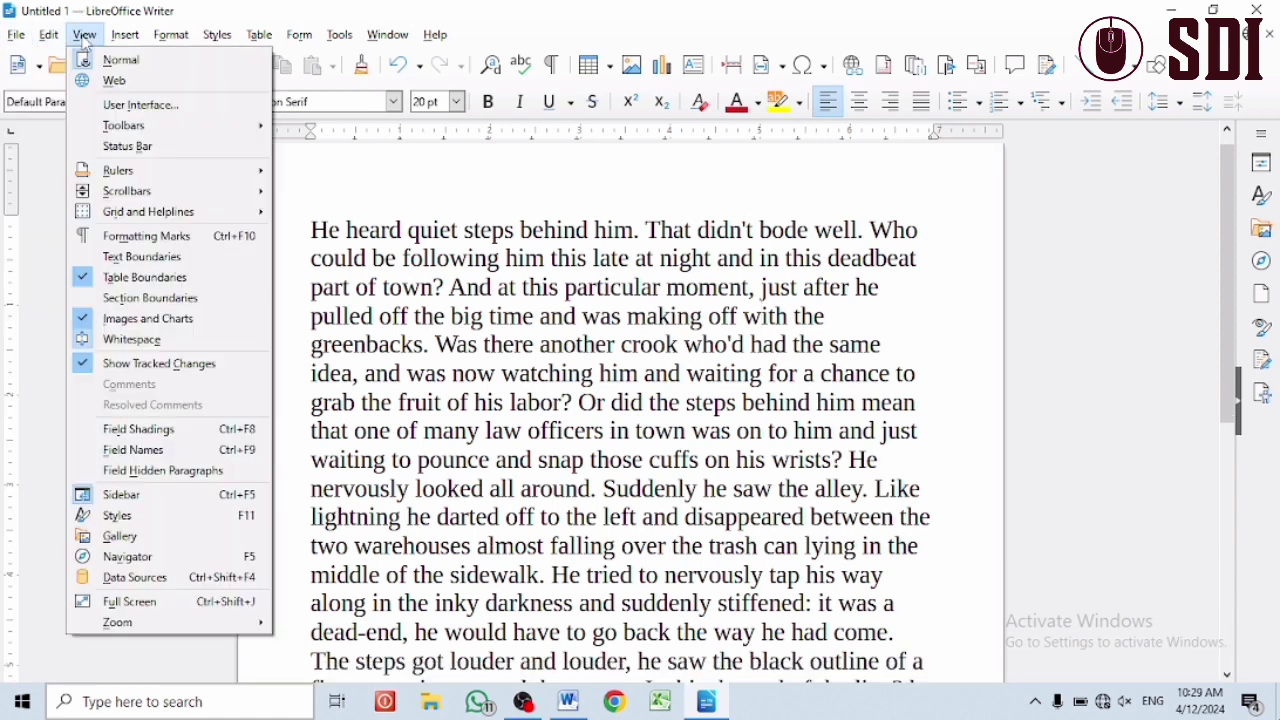
click(95, 150)
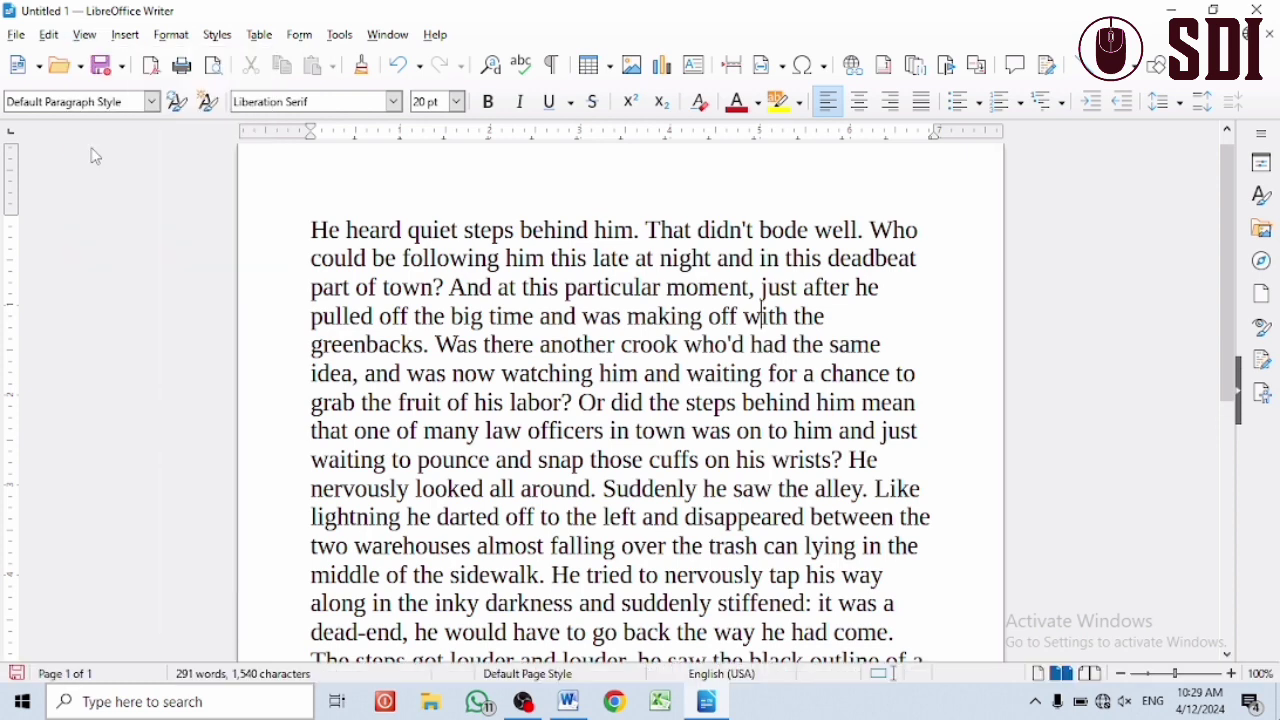
- Turn off the vertical ruler and review the available scrollbar options
click(86, 36)
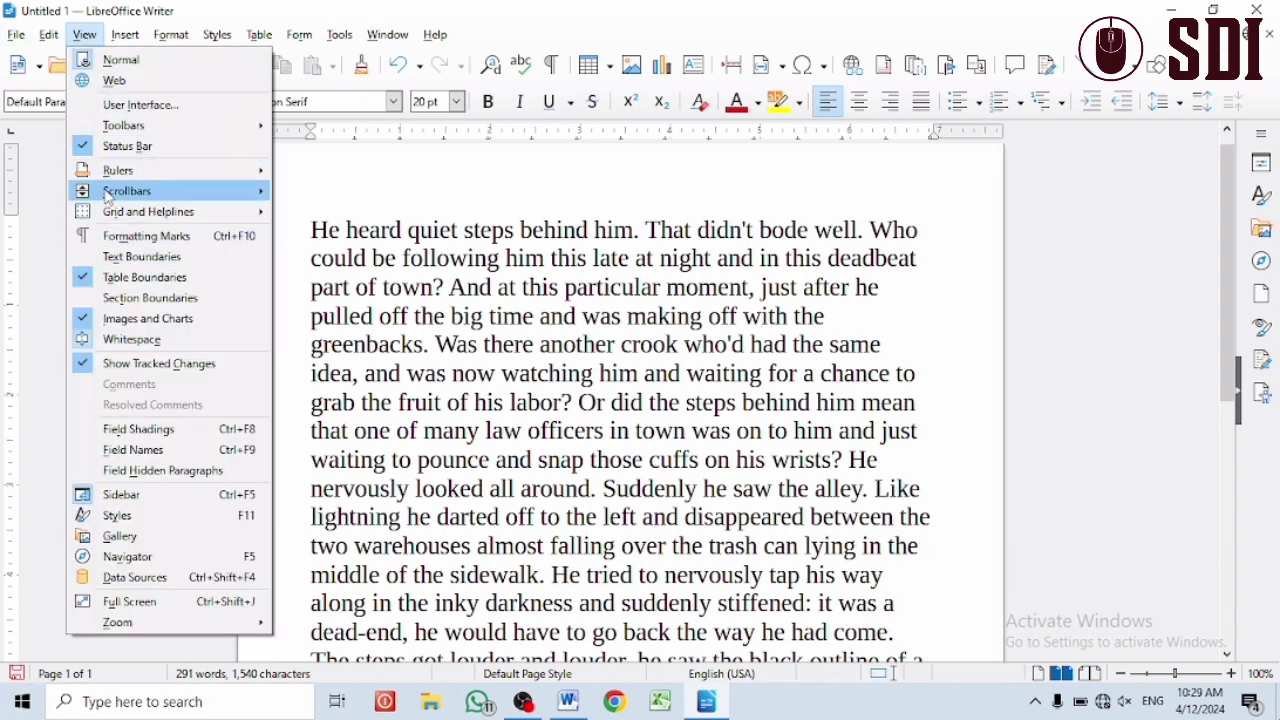
mouse_move(120, 172)
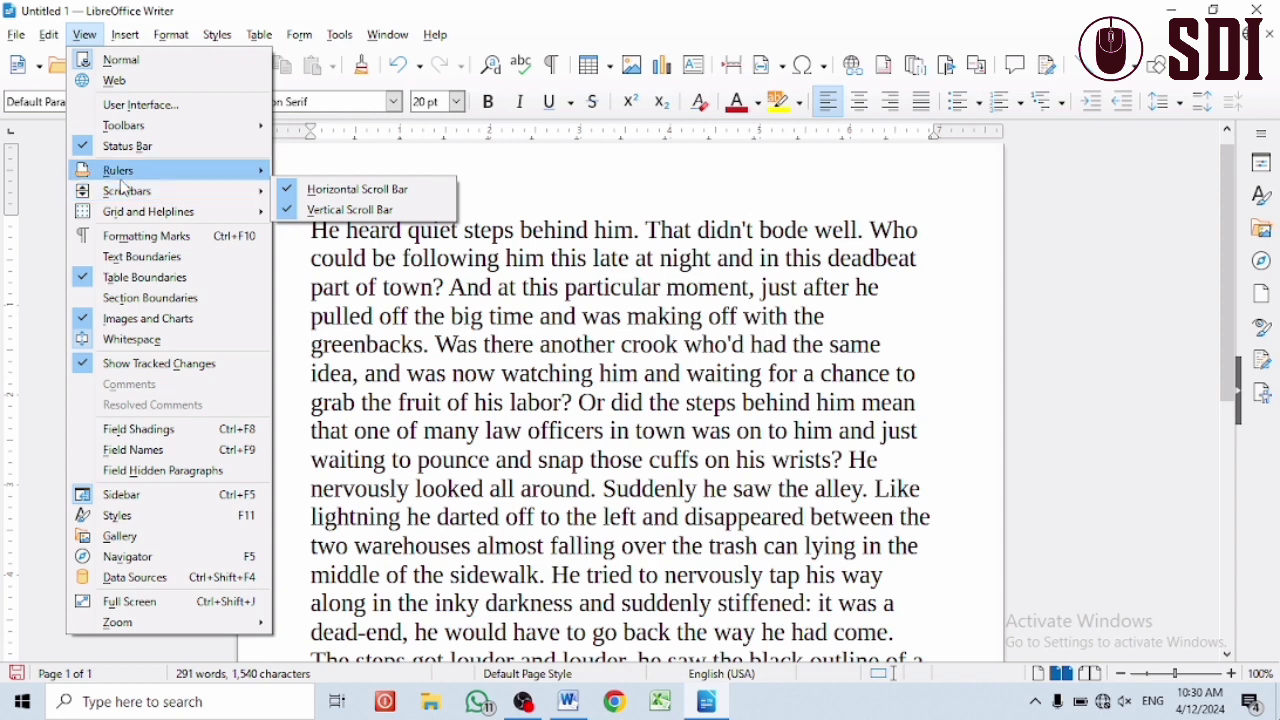
mouse_move(160, 211)
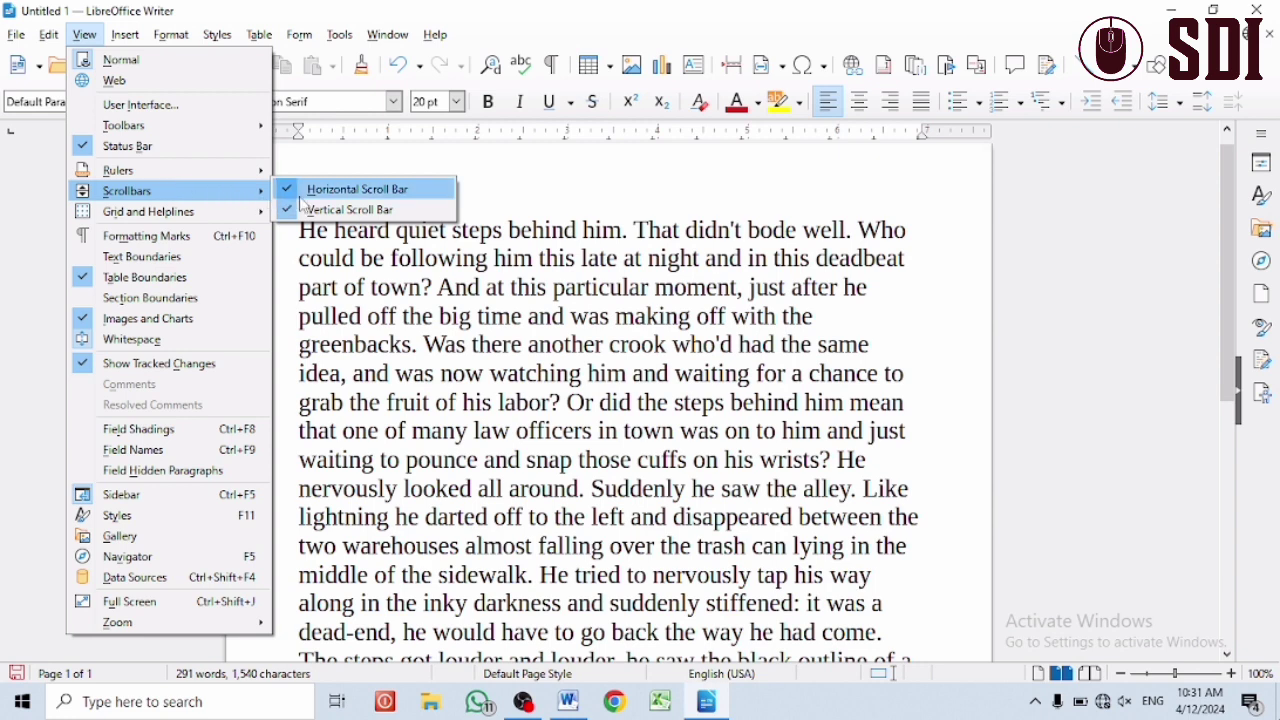
click(1020, 366)
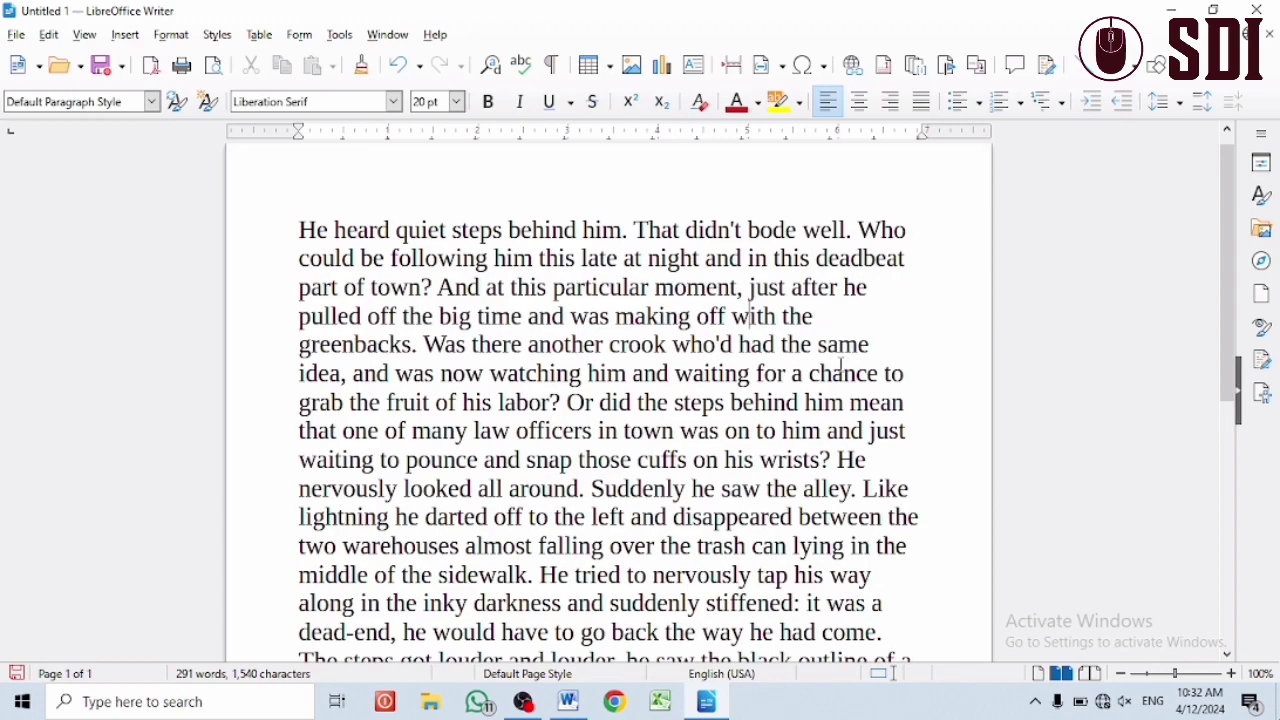
- Go to the end of the page and back to its start, including with the vertical scroll bar
scroll(840, 372, down, 7)
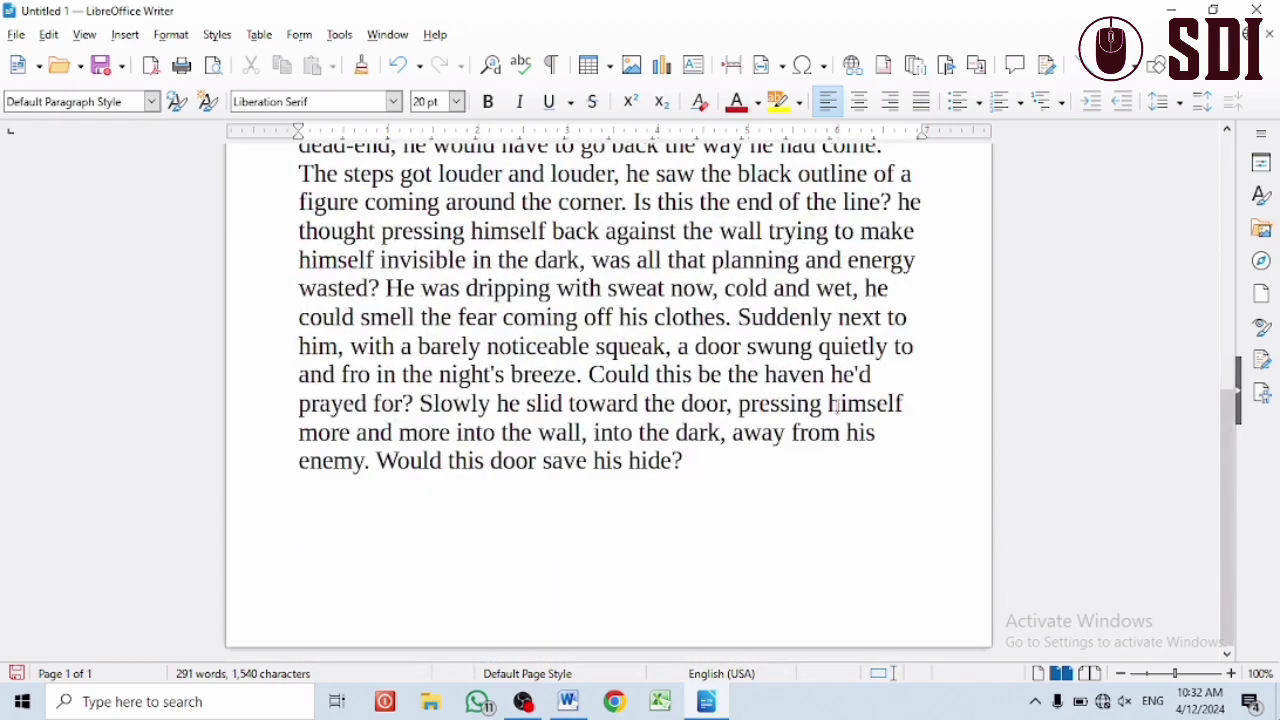
scroll(915, 381, up, 7)
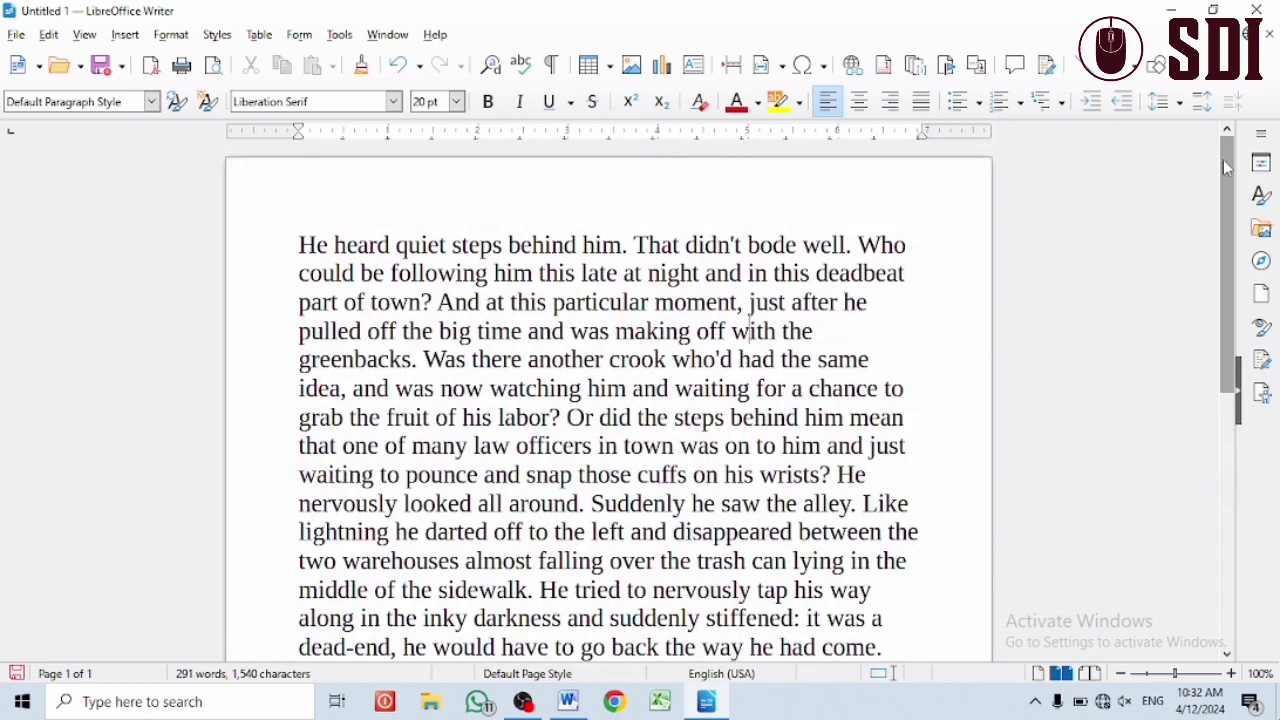
mouse_move(1227, 173)
mouse_down()
mouse_move(1213, 420)
mouse_move(1200, 130)
mouse_move(1234, 348)
mouse_move(1240, 503)
mouse_move(1236, 160)
mouse_up()
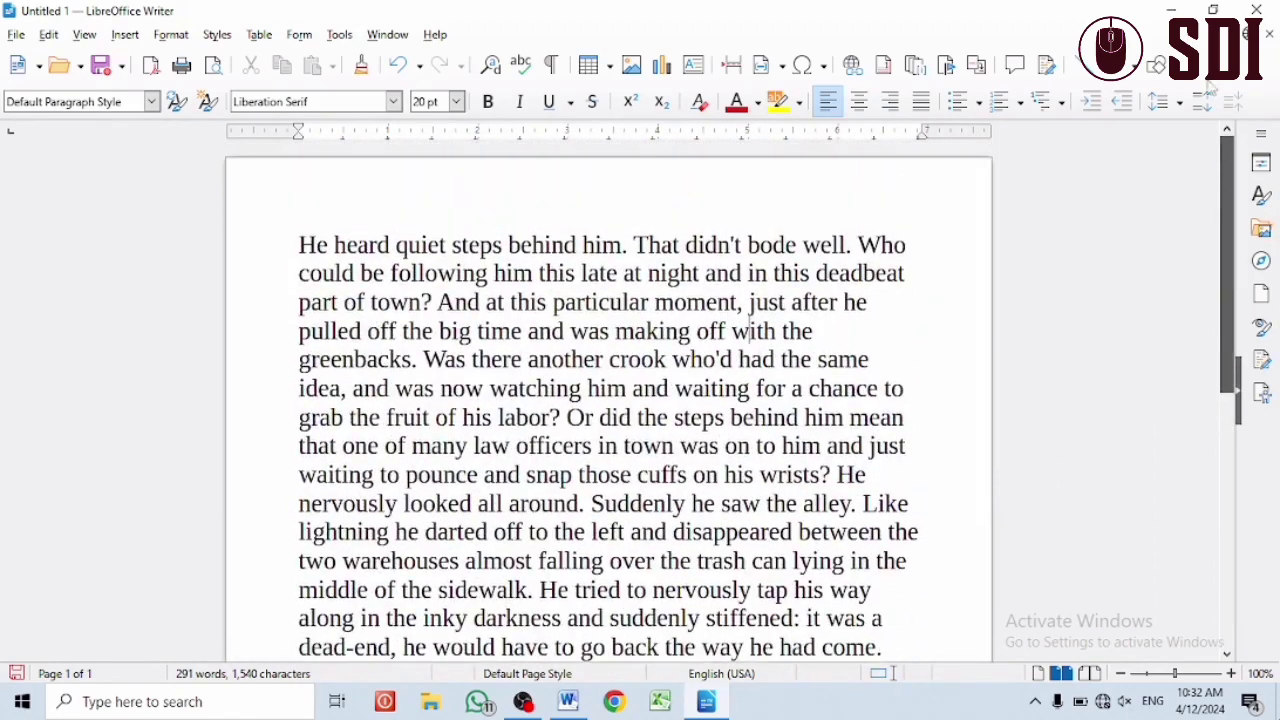
drag(1228, 220, 1200, 60)
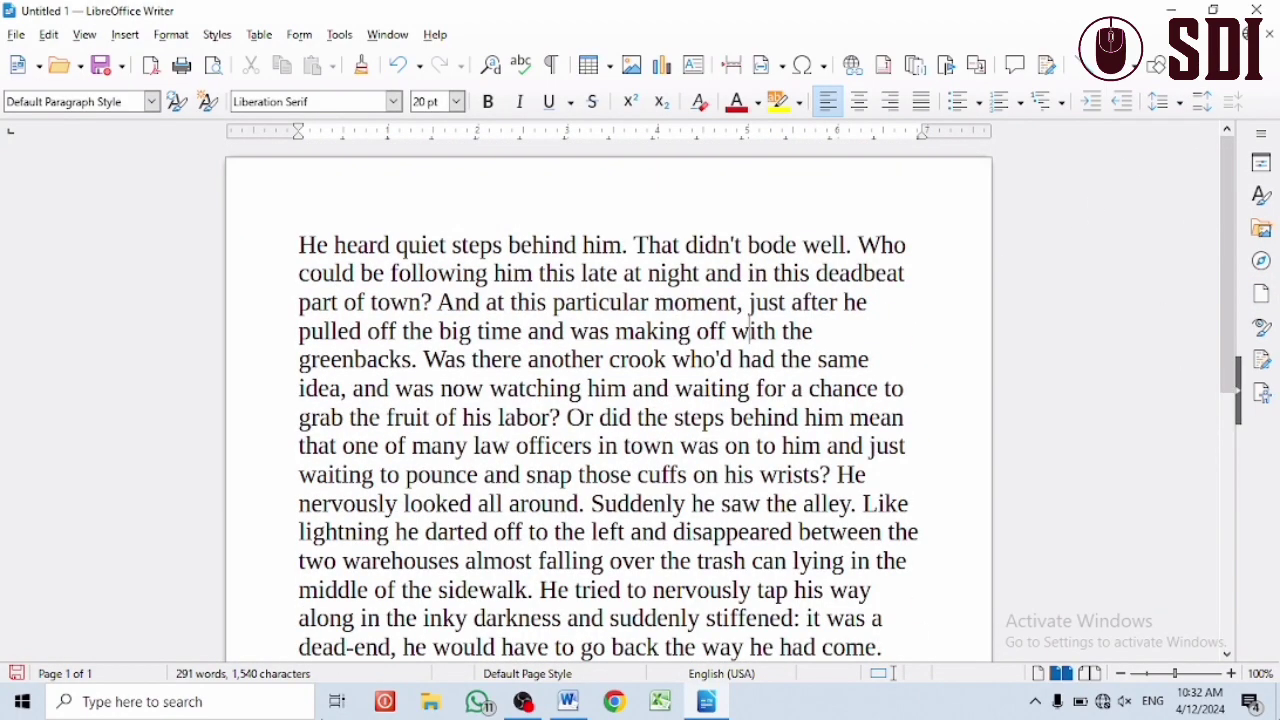
- Enlarge the page to 200% and try the horizontal scroll bar, restoring the smaller zoom
ctrl+scroll(507, 395, up, 3)
ctrl+scroll(507, 395, up, 2)
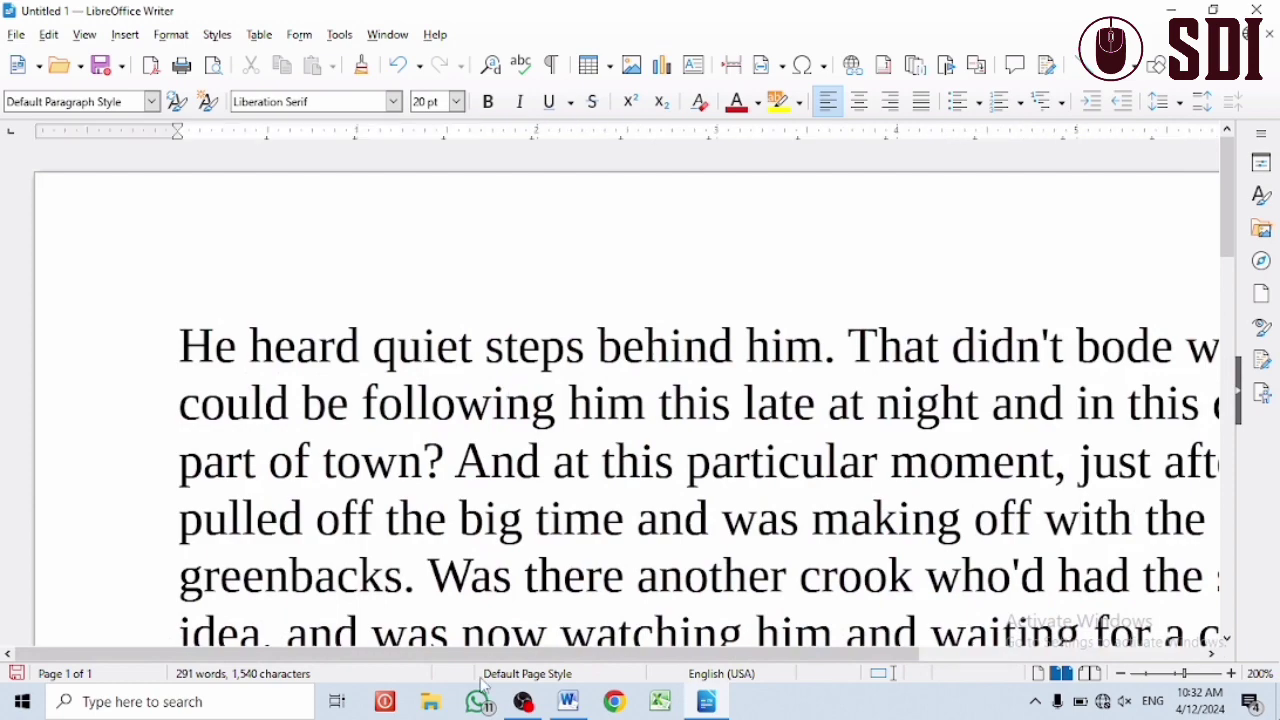
drag(479, 654, 40, 586)
ctrl+scroll(400, 280, down, 4)
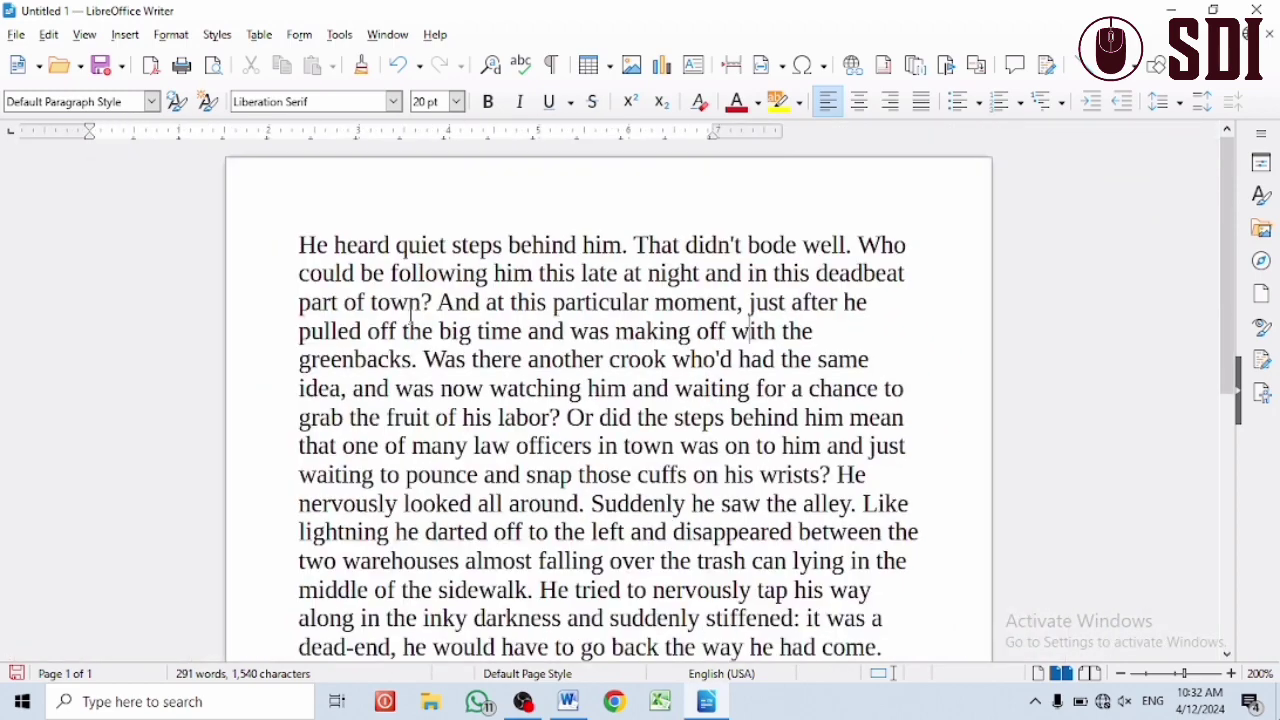
- Enlarge the page to 220% and hide the horizontal scroll bar
ctrl+scroll(450, 320, up, 3)
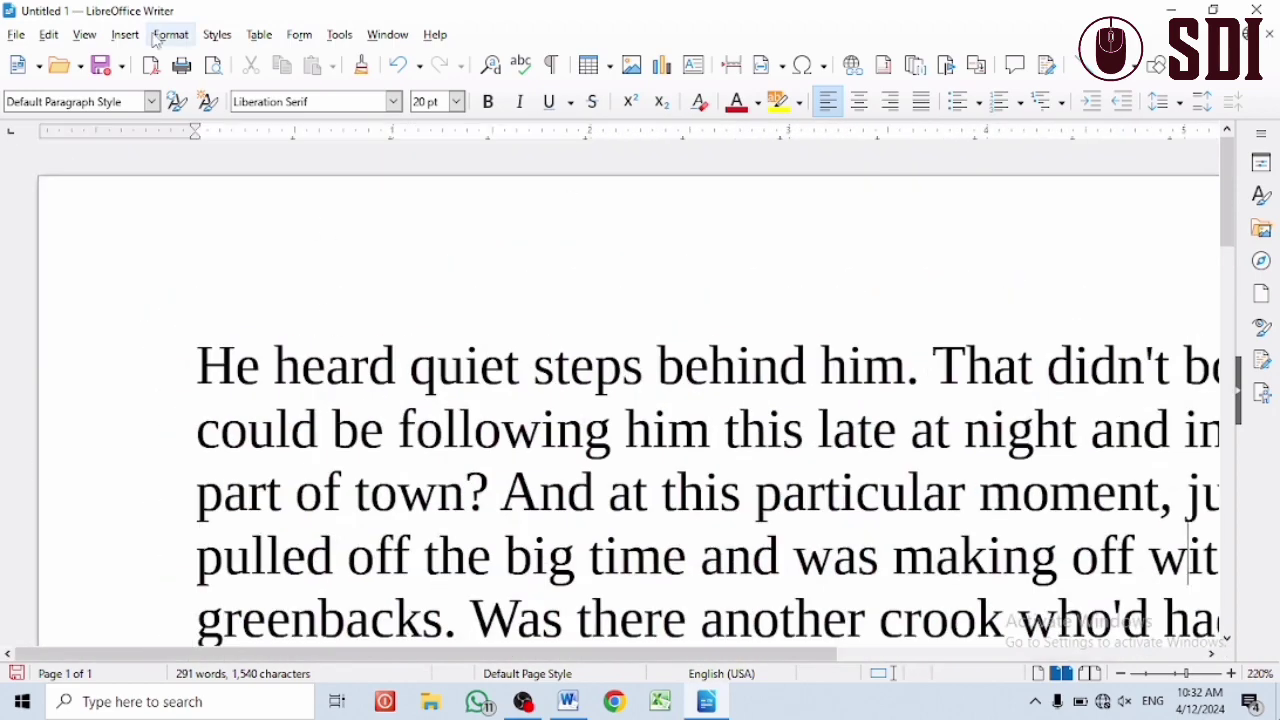
click(84, 34)
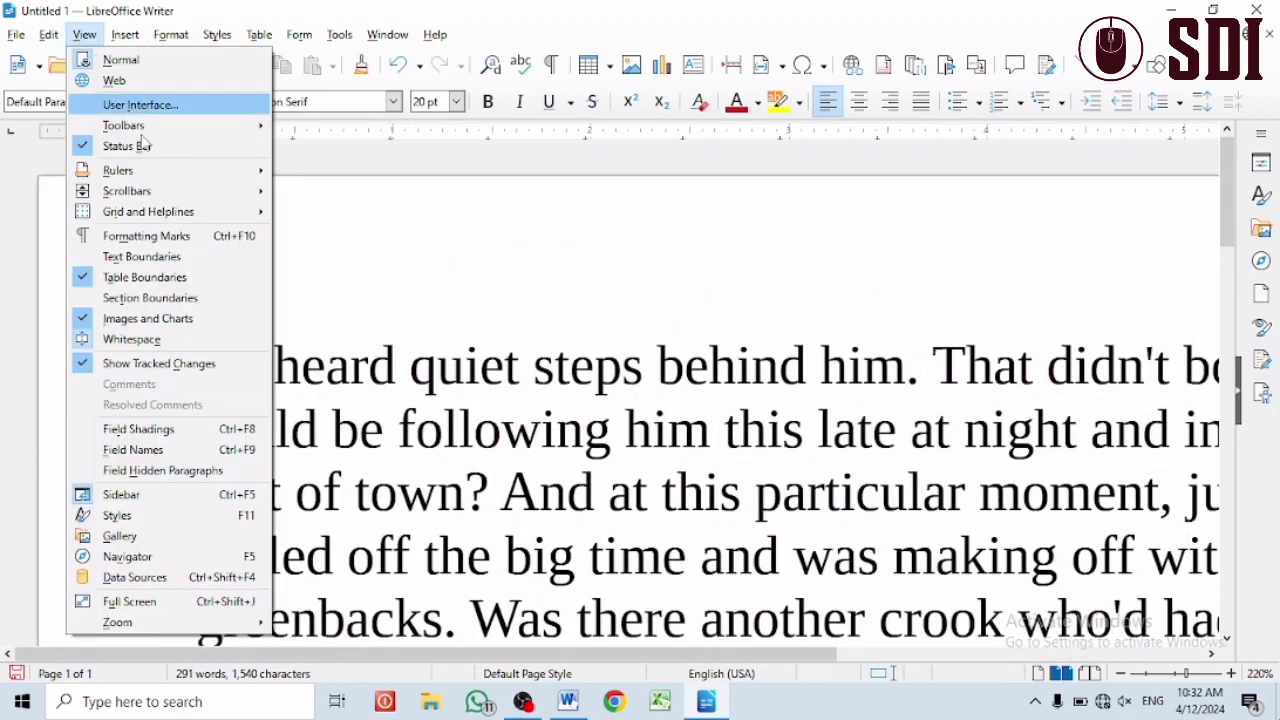
mouse_move(184, 210)
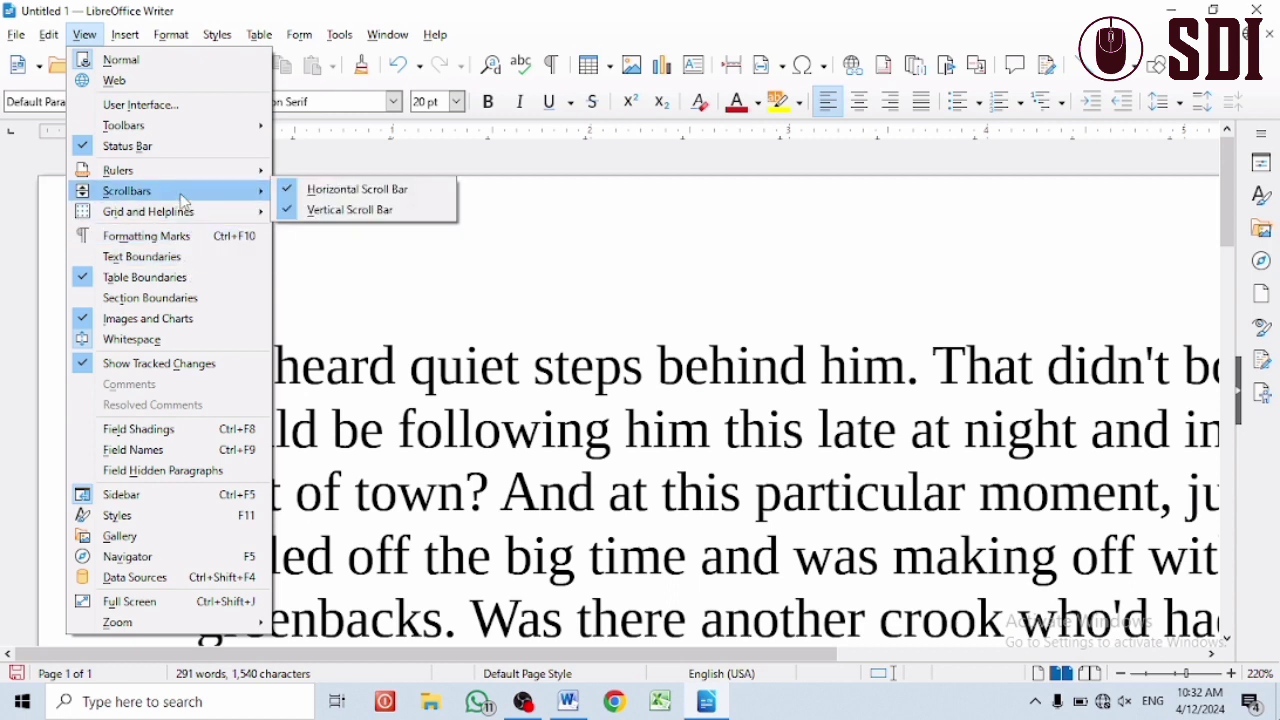
click(287, 191)
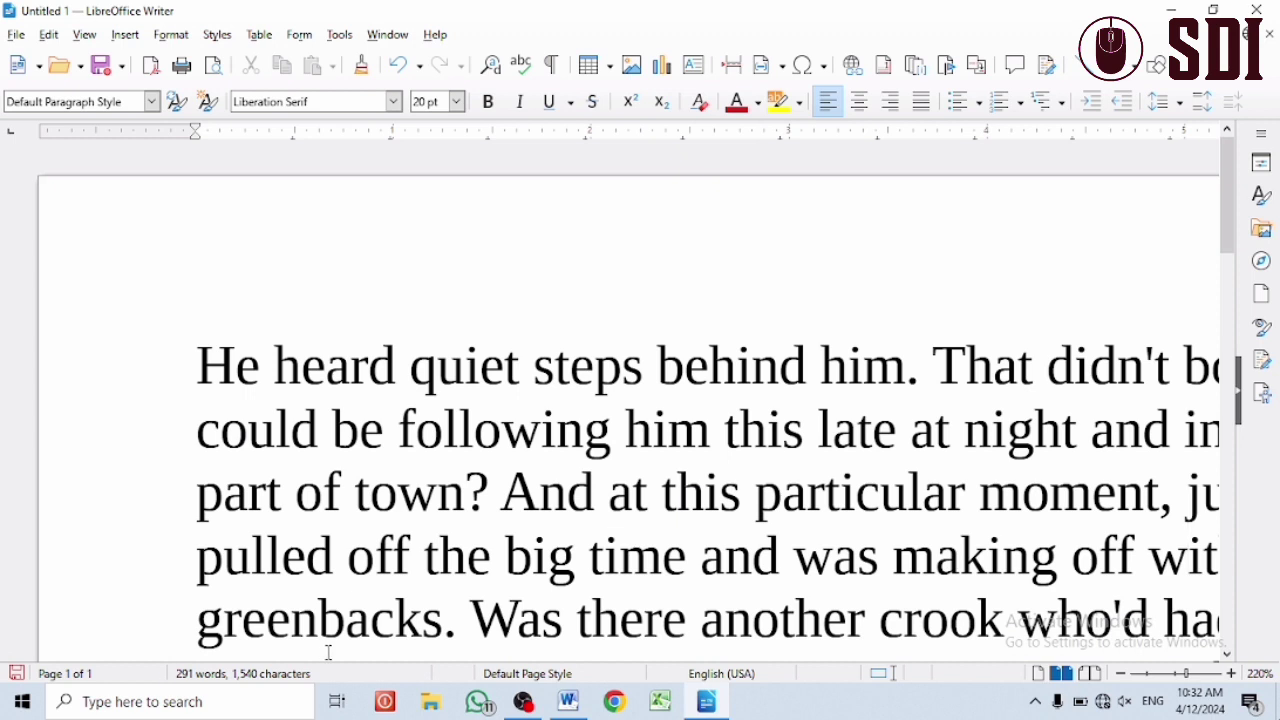
- Hide the vertical scroll bar beside the document
click(84, 34)
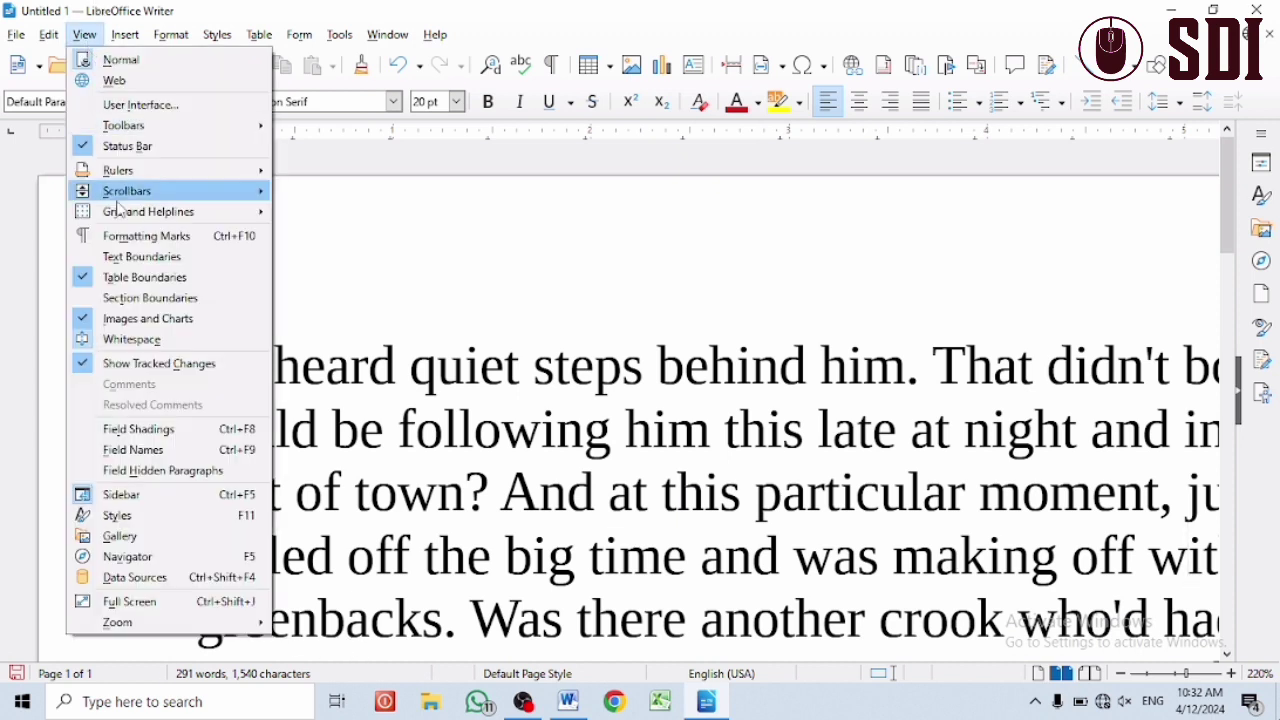
mouse_move(165, 193)
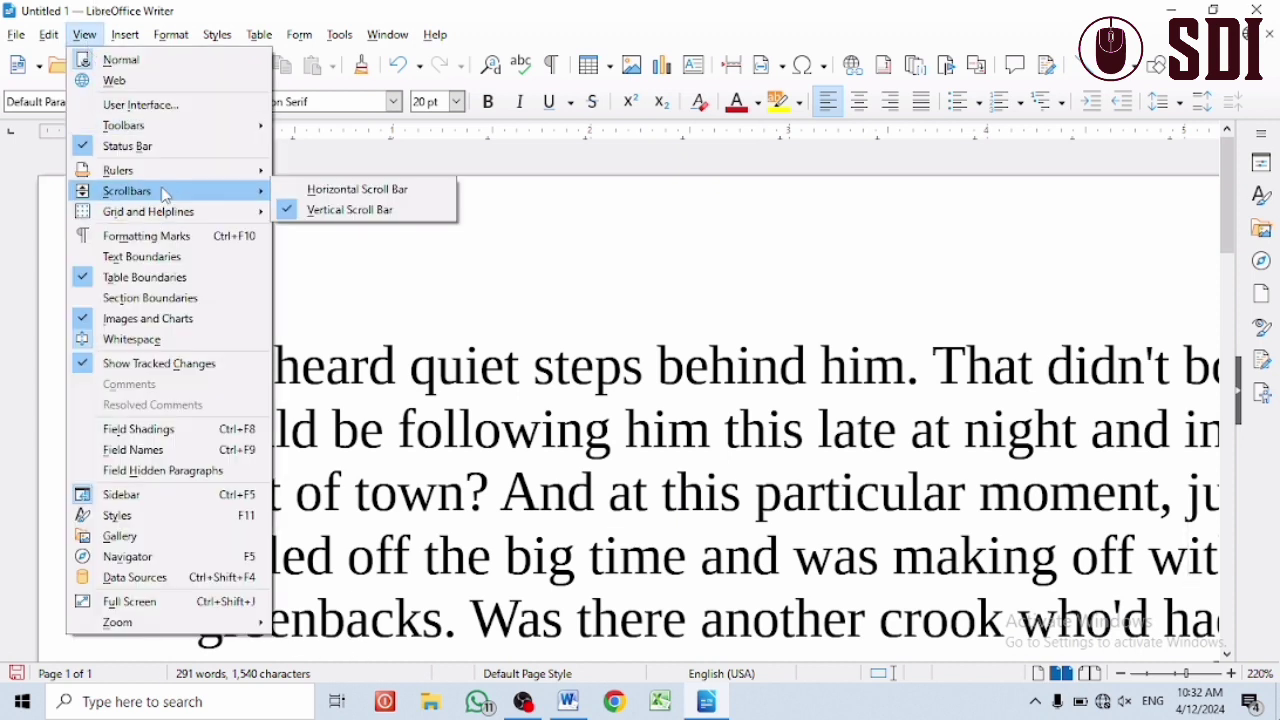
click(288, 210)
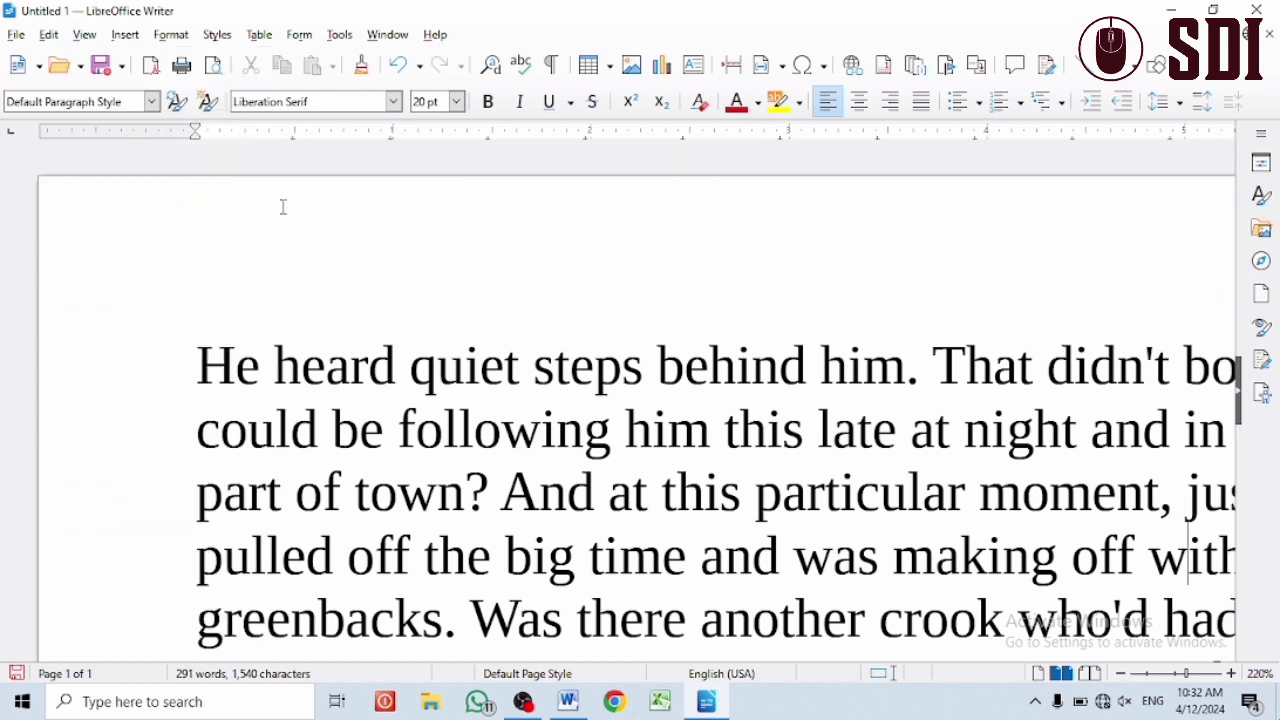
- Display the grid on the page and inspect it from start to end at 60% zoom
click(80, 36)
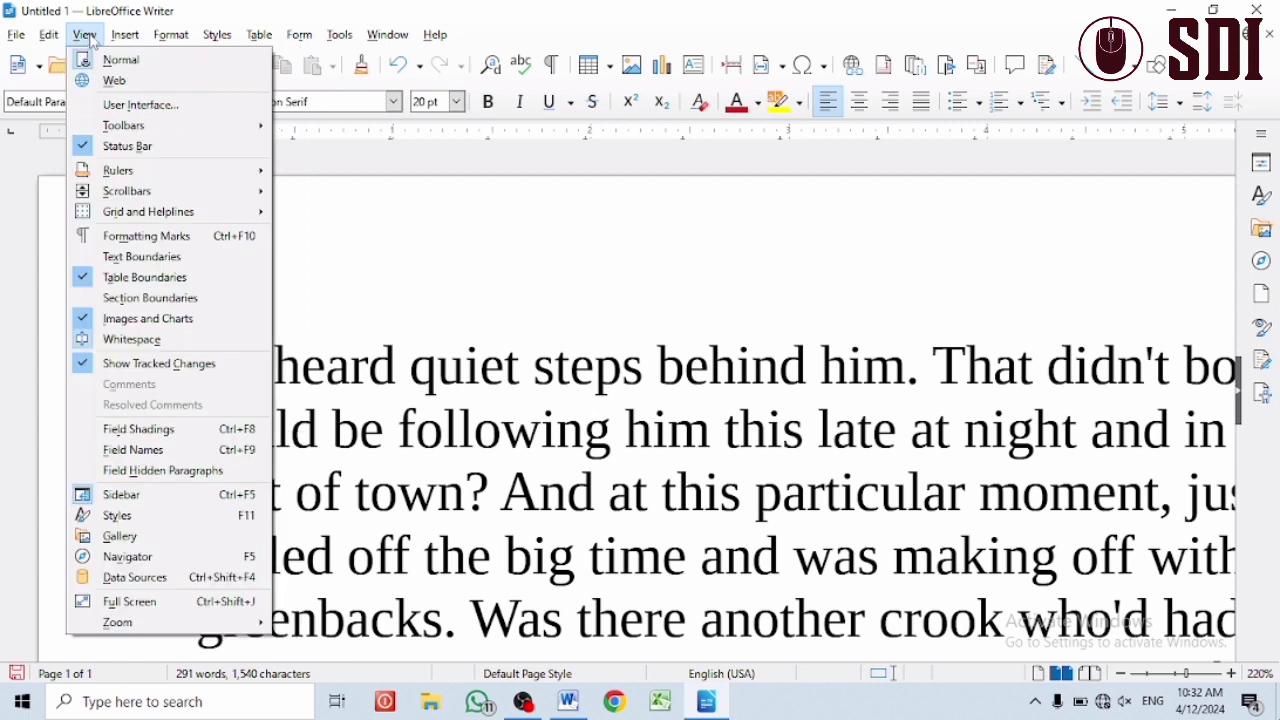
mouse_move(205, 218)
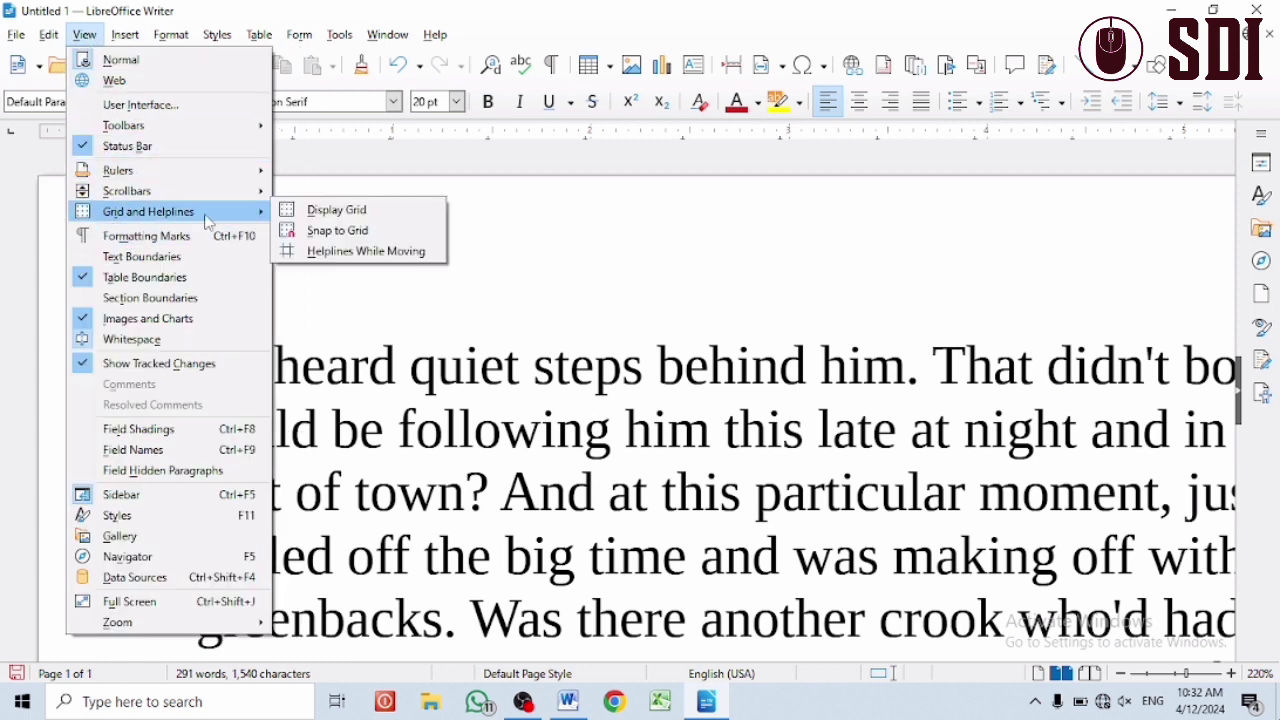
click(323, 212)
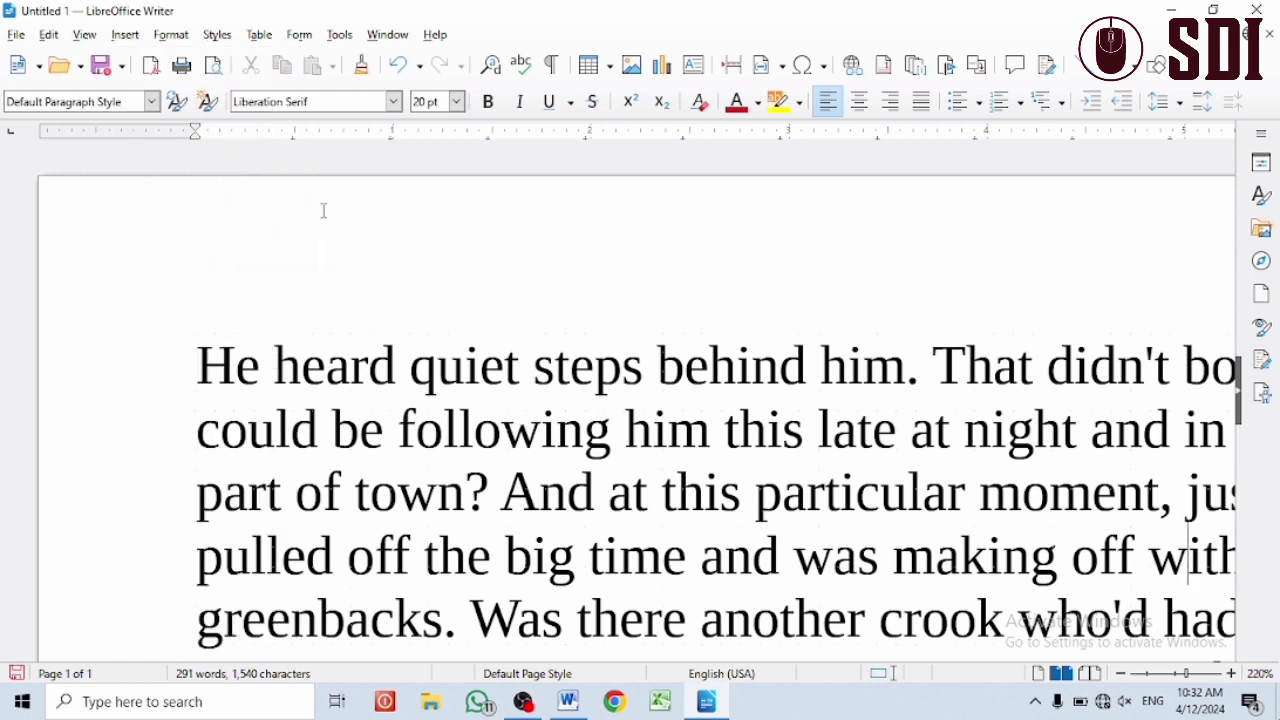
scroll(414, 365, down, 5)
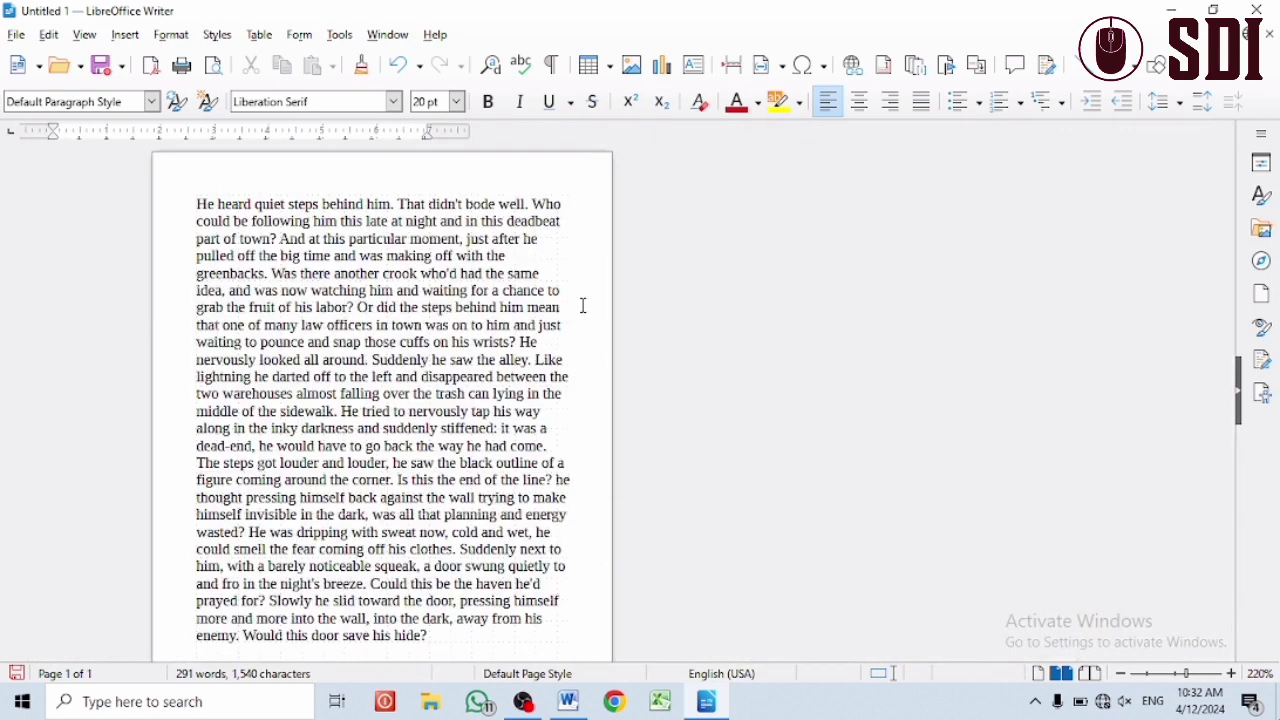
scroll(537, 630, down, 2)
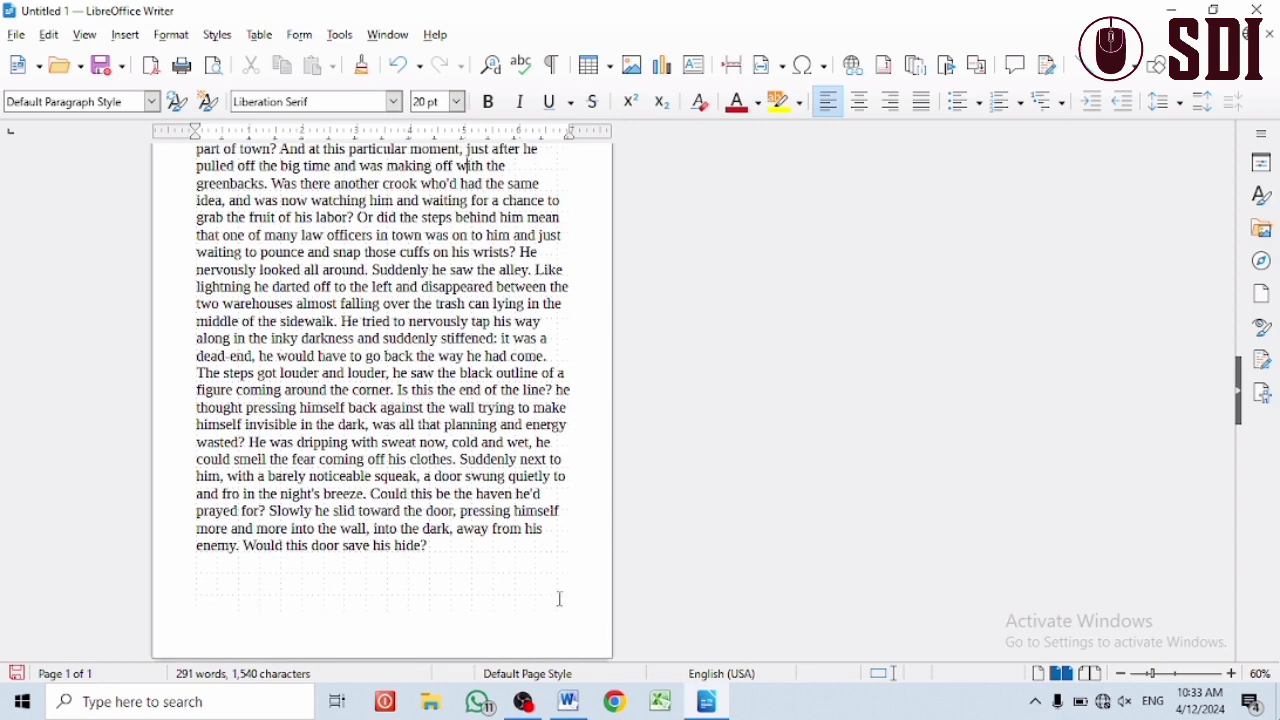
scroll(560, 219, up, 1)
scroll(570, 200, up, 1)
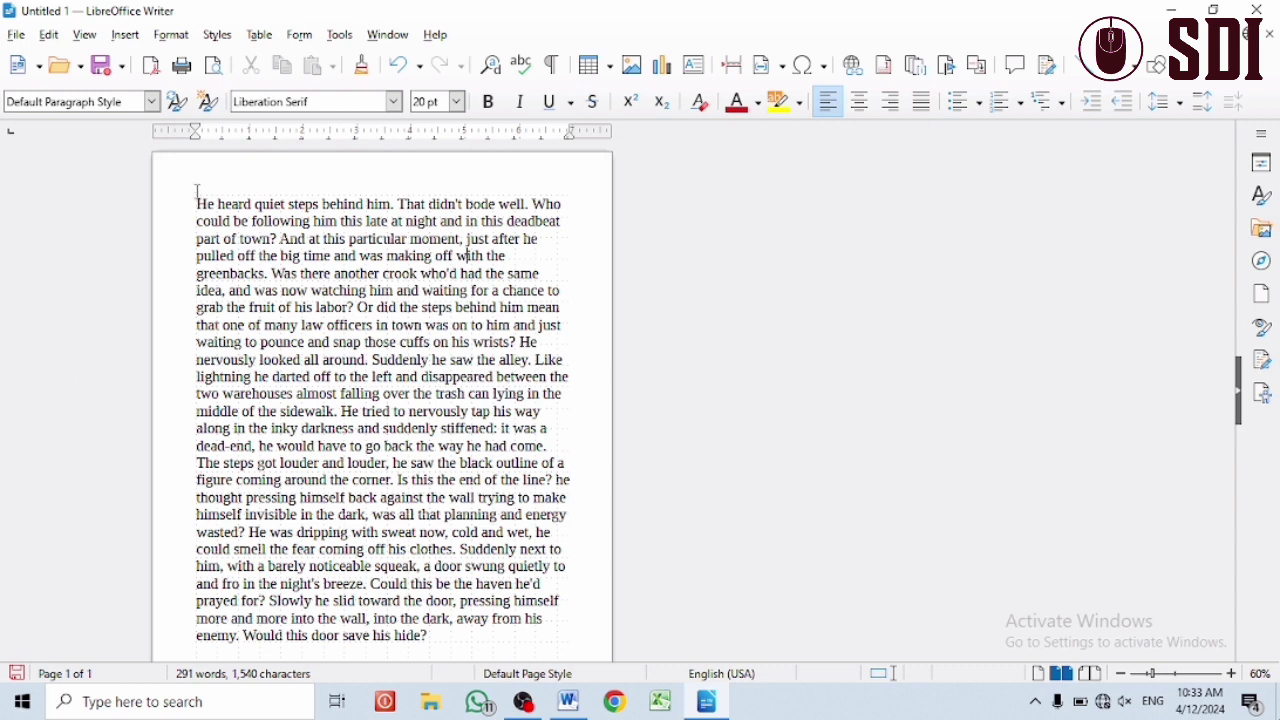
scroll(489, 443, down, 3)
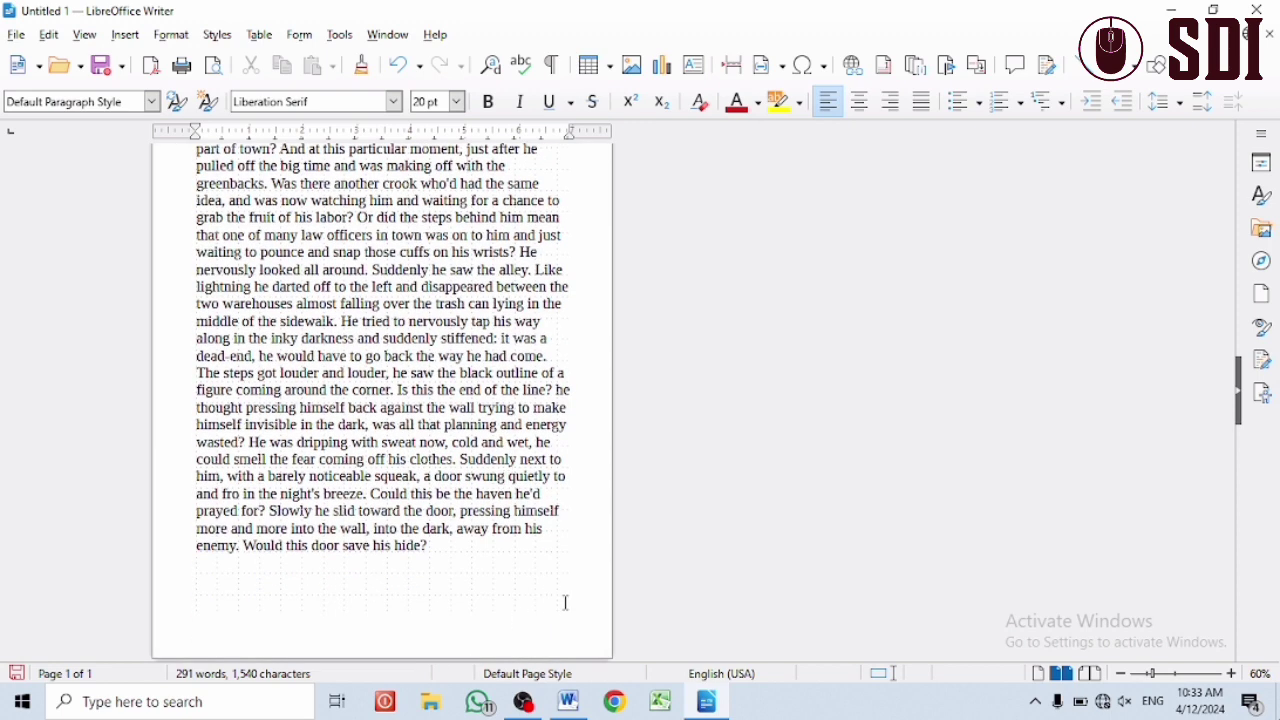
- Turn off the grid display on the page
click(86, 36)
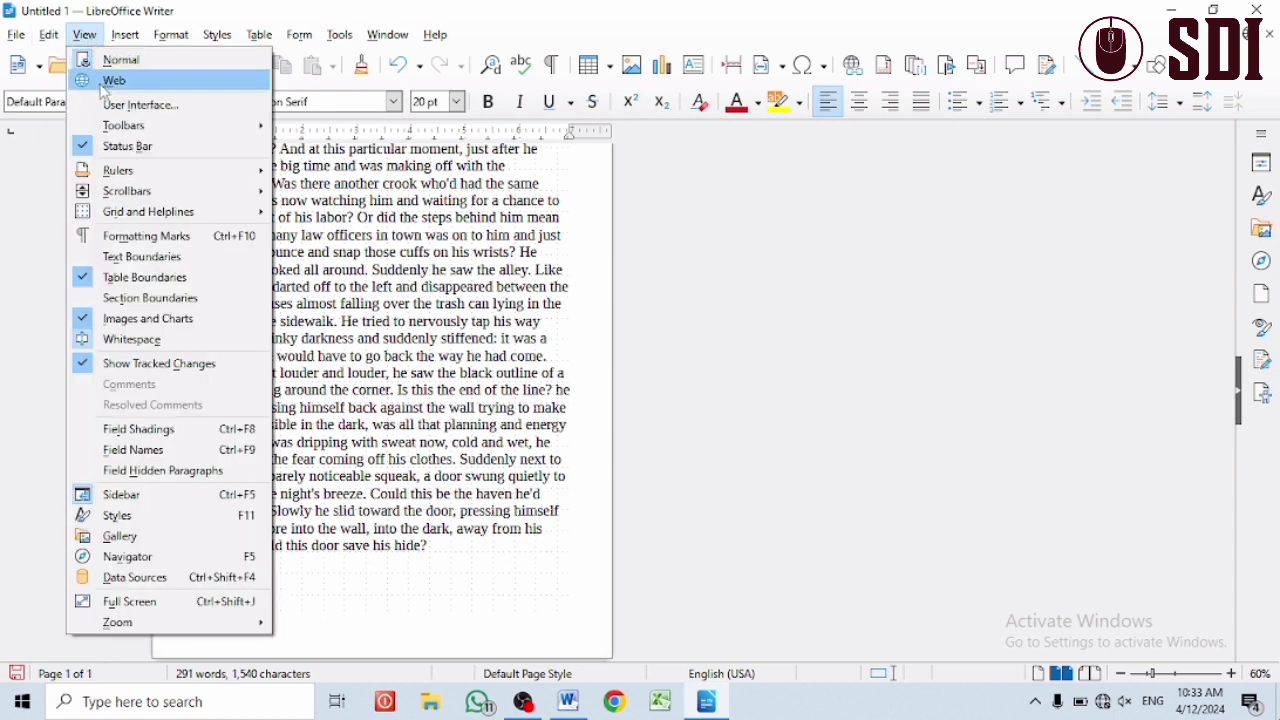
mouse_move(132, 218)
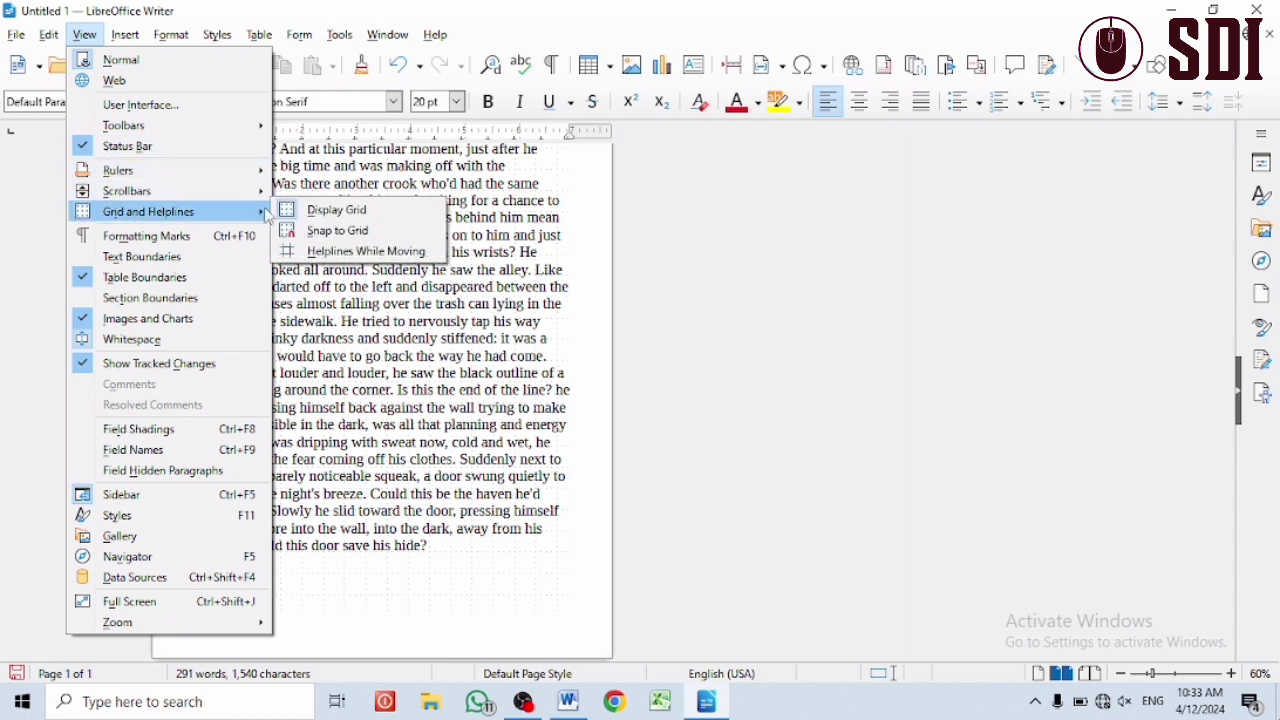
click(290, 212)
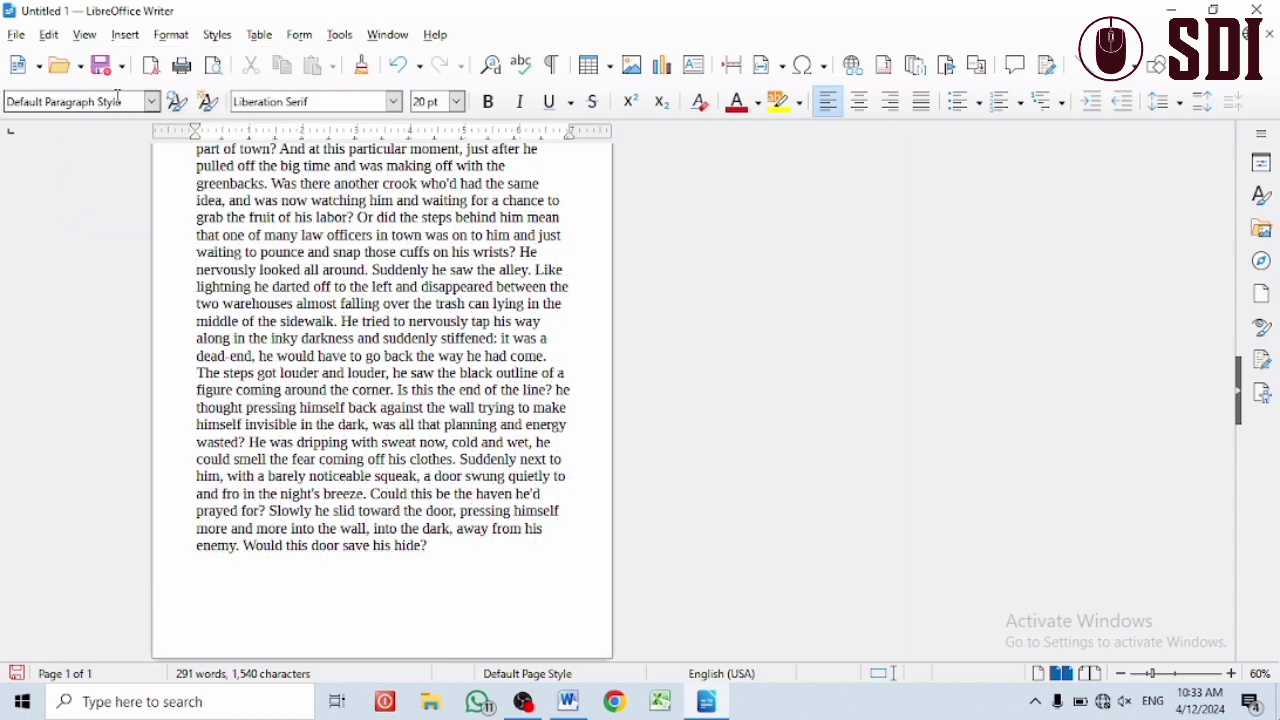
- Start a new line below the last paragraph with the label Name, several spaces and a person's first name
click(85, 35)
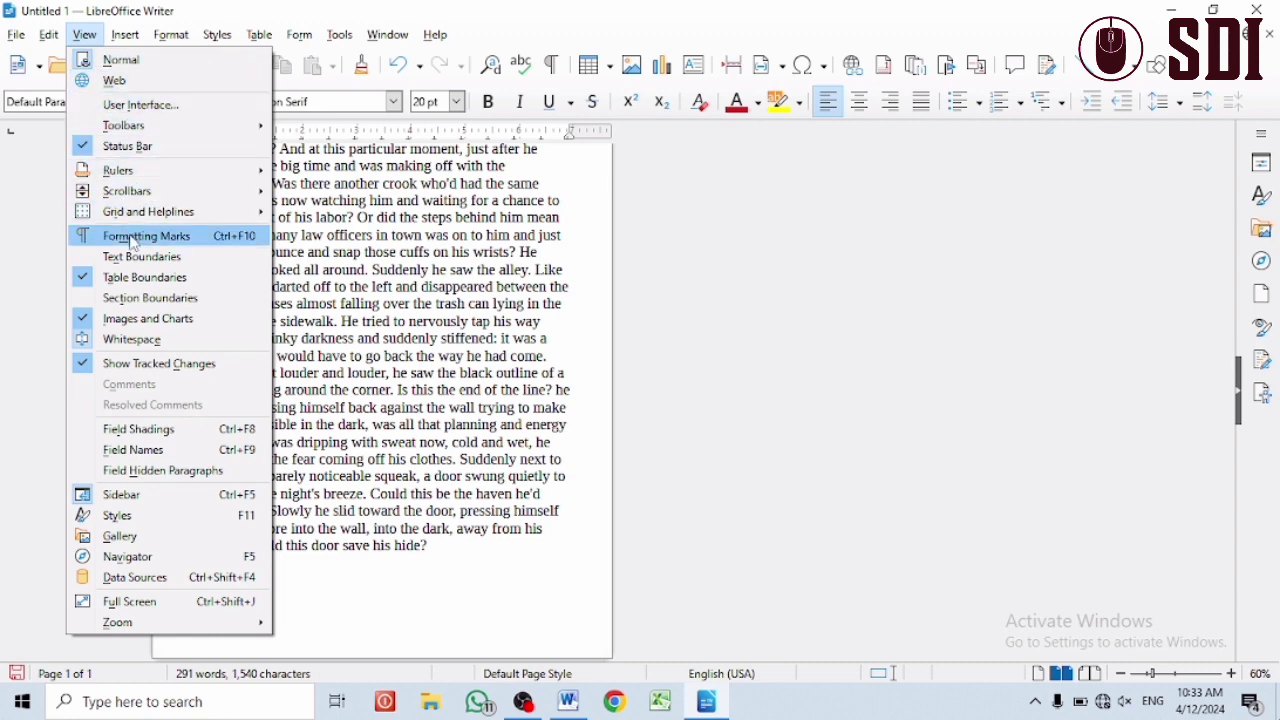
click(467, 652)
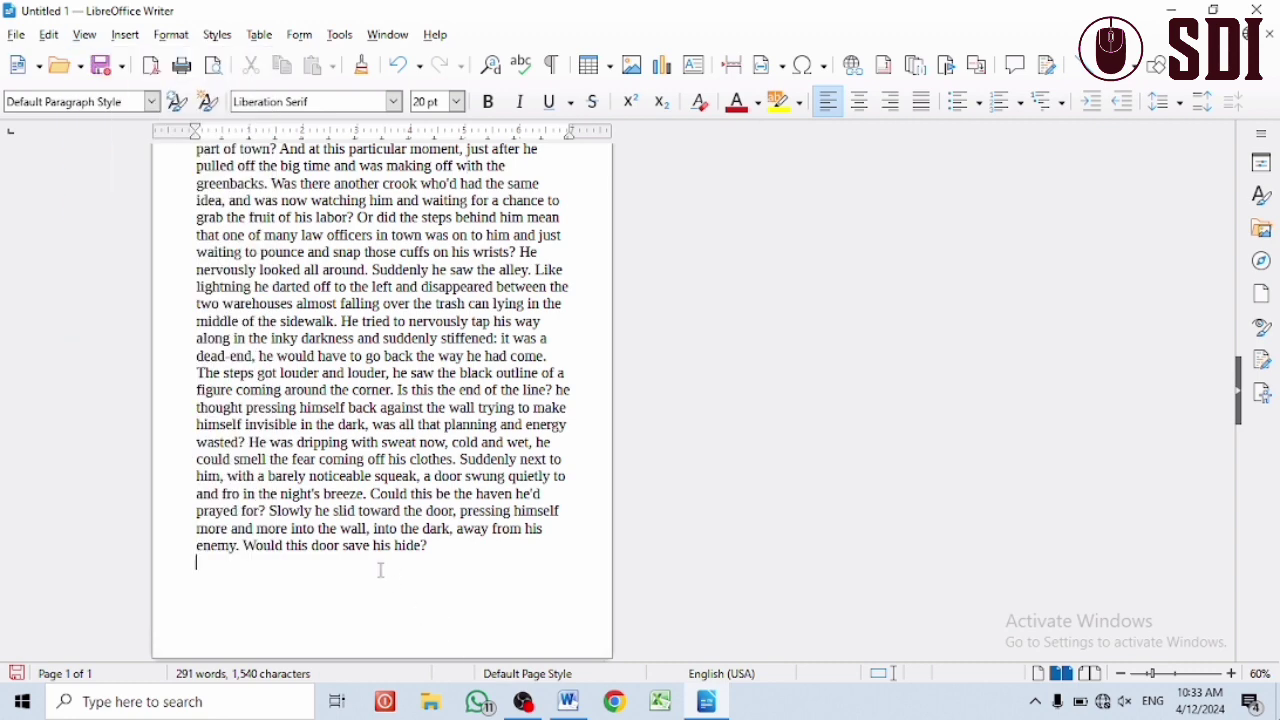
ctrl+scroll(400, 603, up, 4)
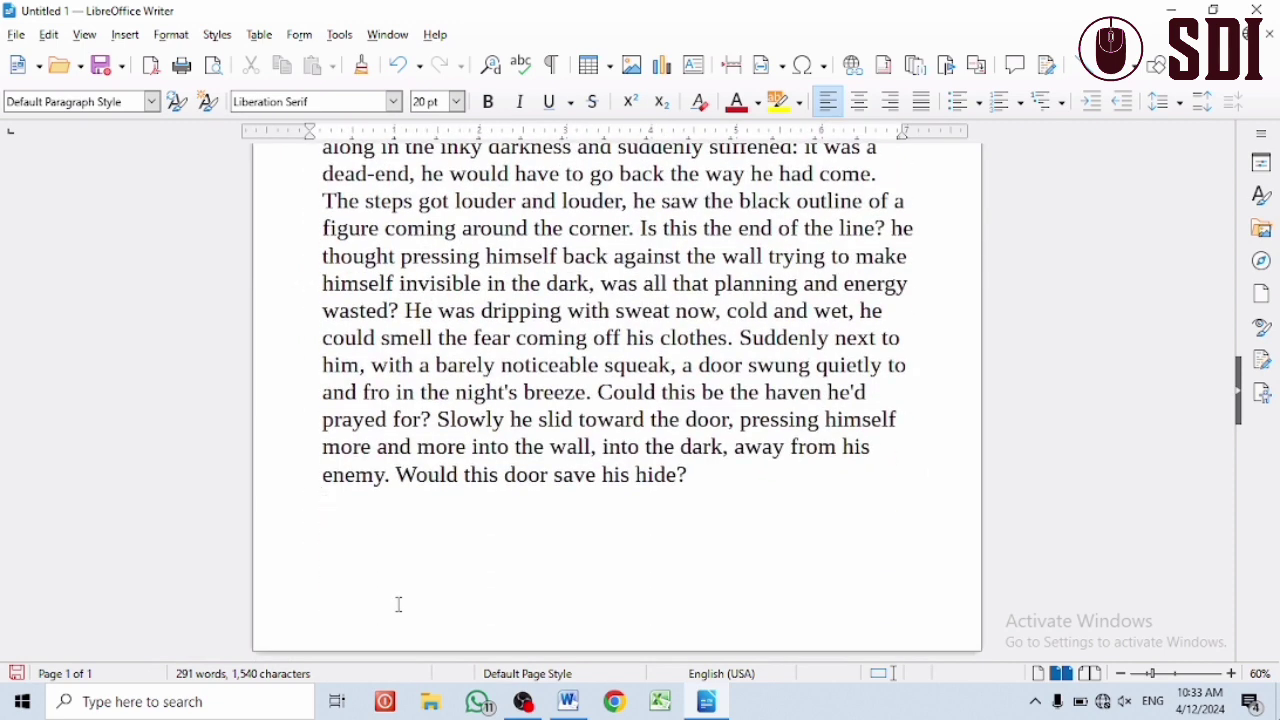
text(Ni)
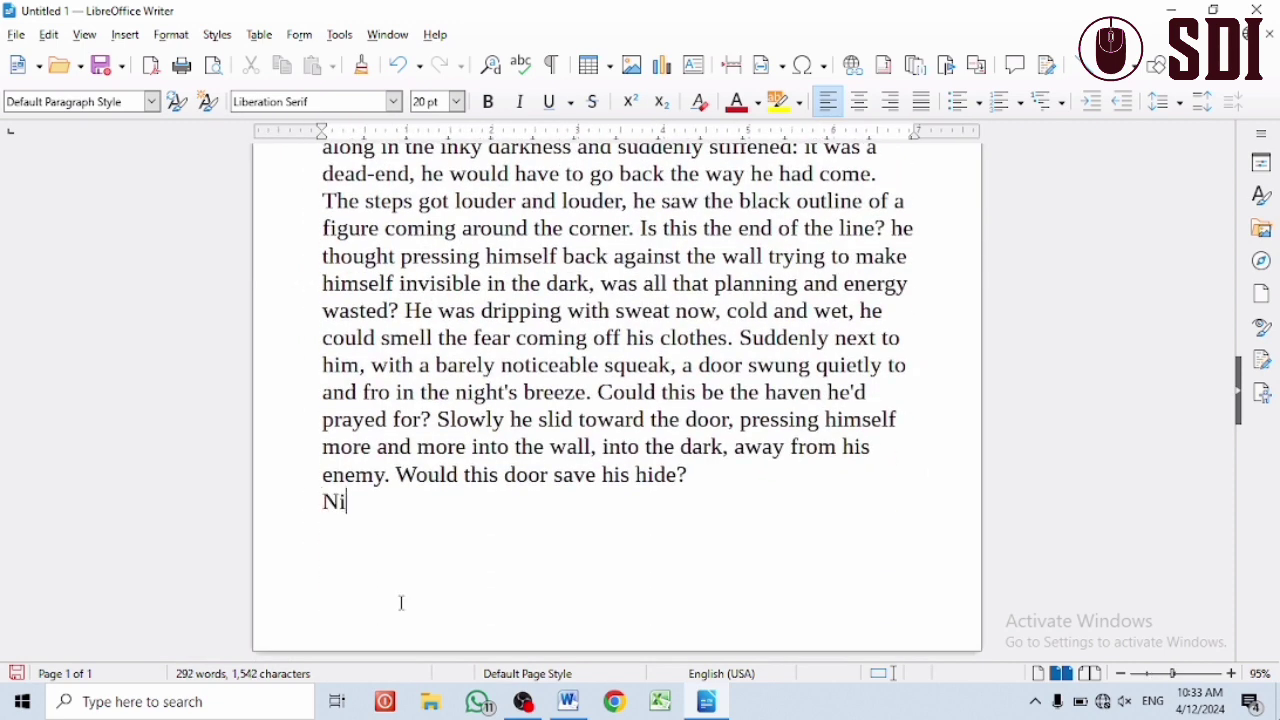
key(BackSpace)
text(ame    Nitin)
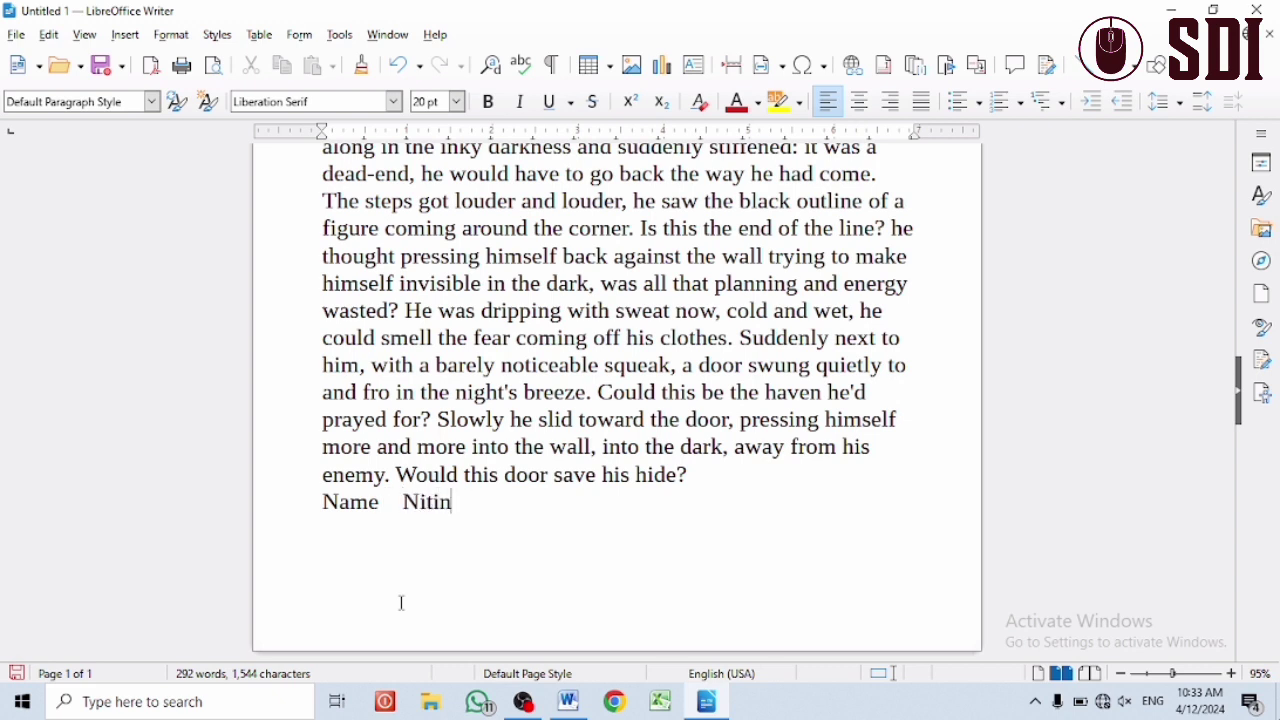
- Continue the same line after two tabs with class, several spaces and 6th
key(Tab)
key(Tab)
text(class)
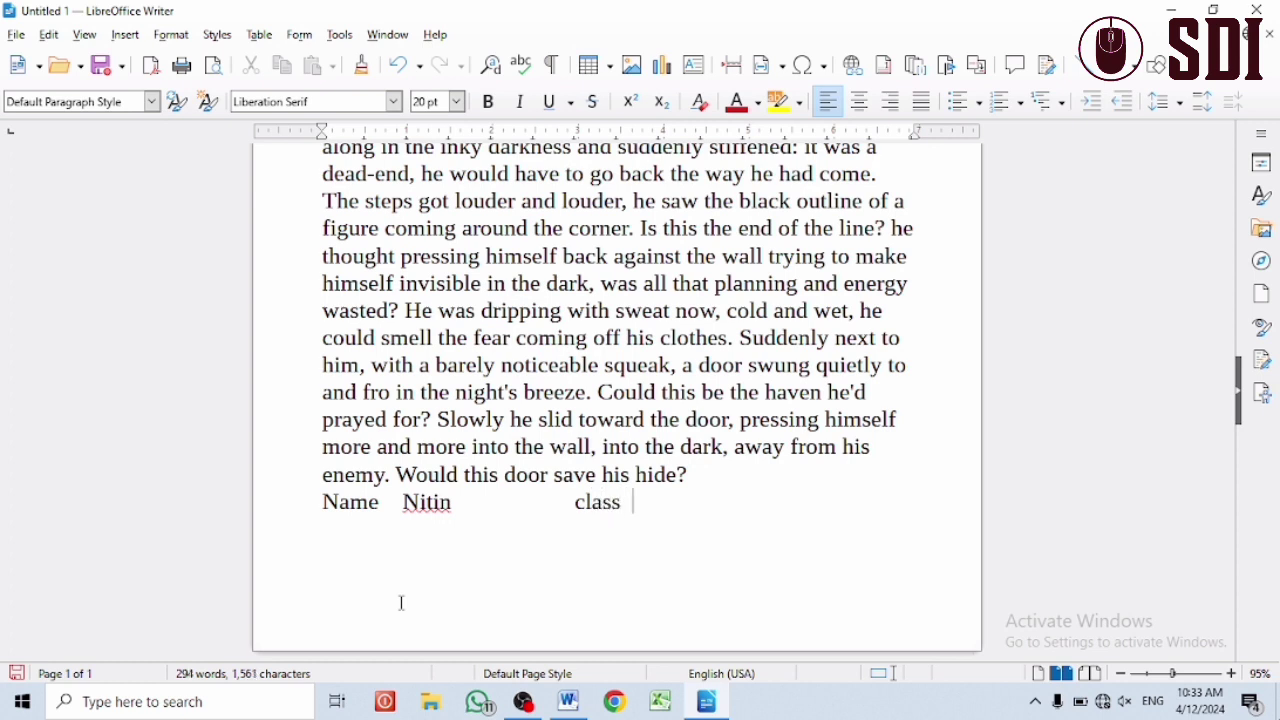
text(   6th)
- Highlight the blank gap after Name and the tab gap before class to compare the spacing
key(Right)
key(ctrl+shift+Right)
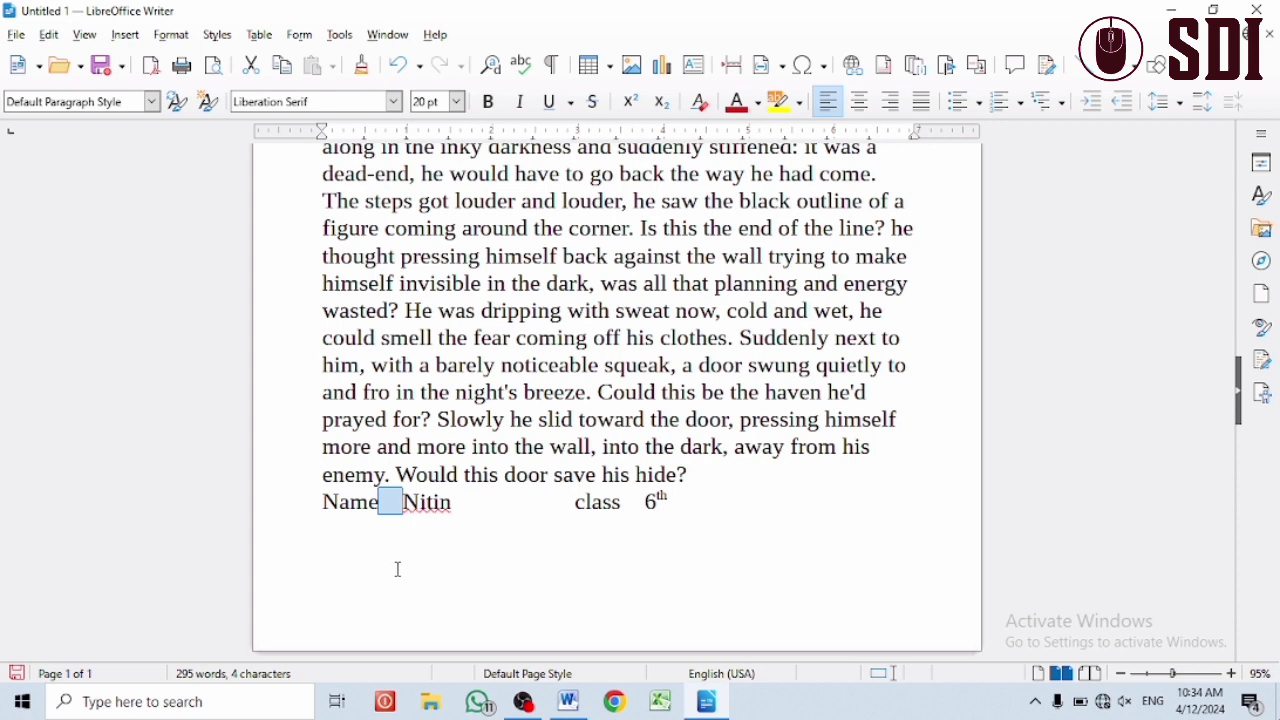
drag(452, 504, 560, 502)
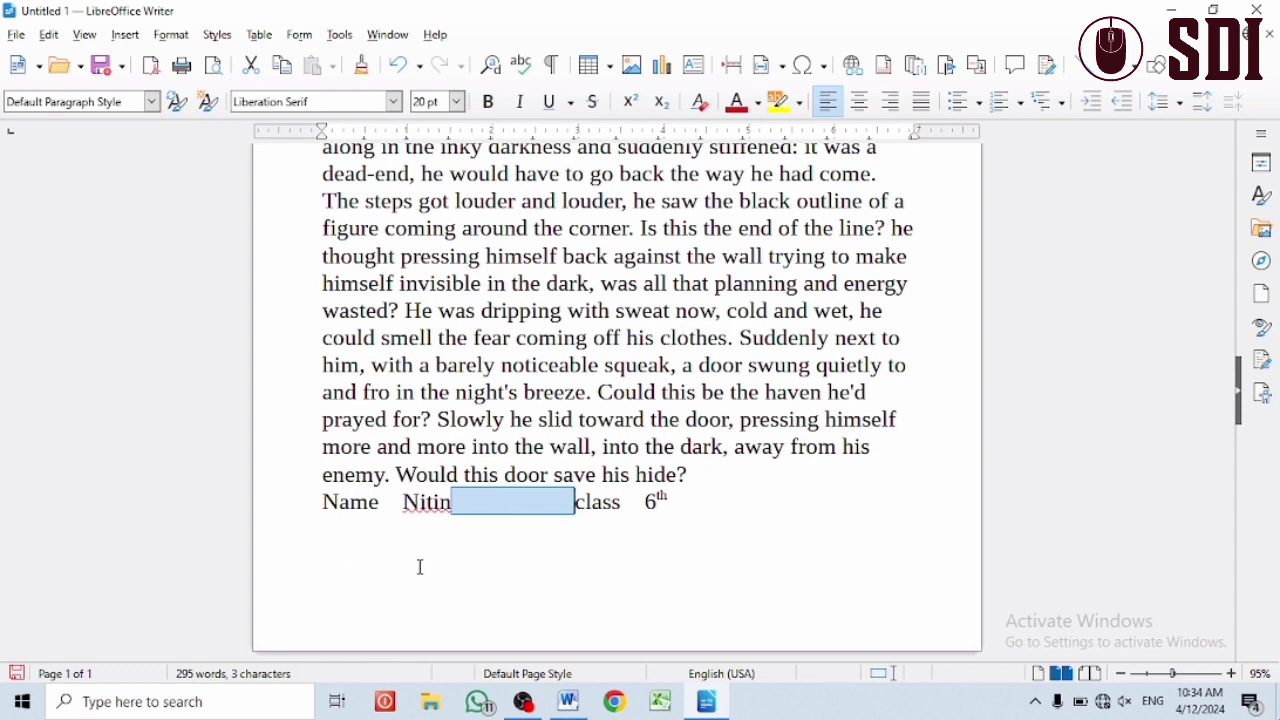
- Highlight the gap after class and the whole Name line to examine their spacing without formatting marks
click(611, 503)
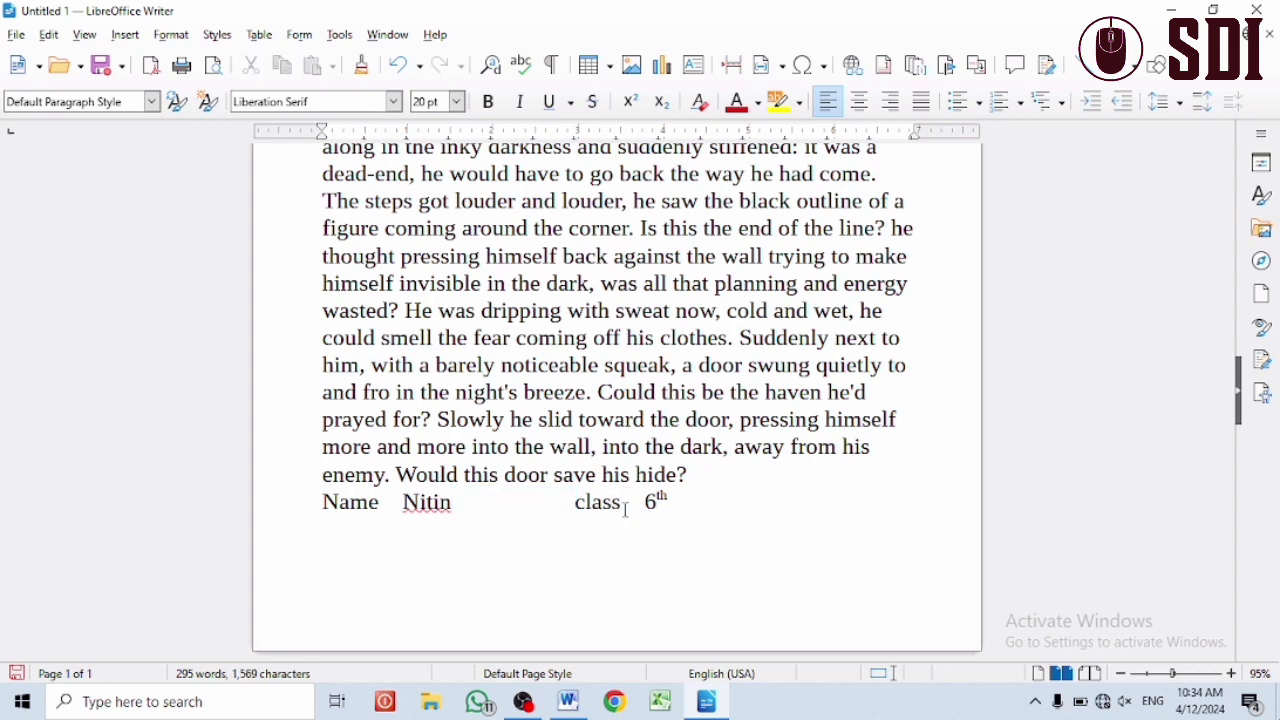
drag(616, 499, 641, 498)
click(694, 520)
drag(320, 502, 577, 522)
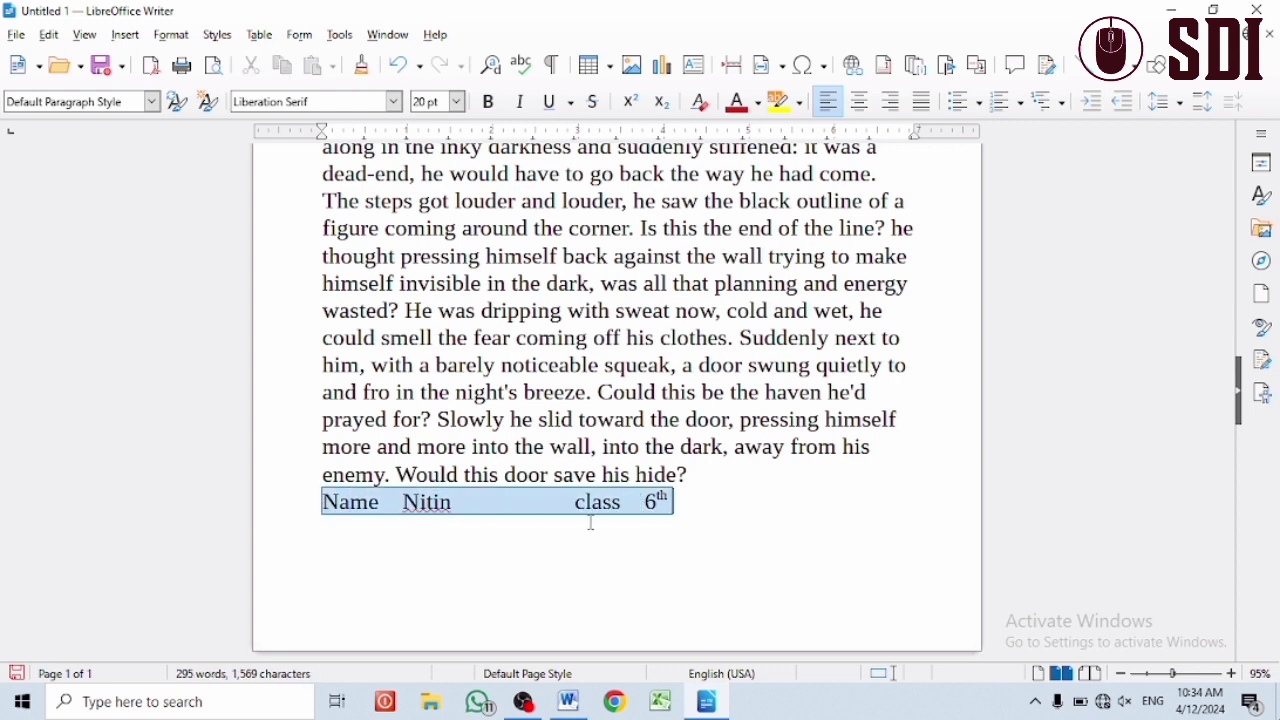
click(743, 514)
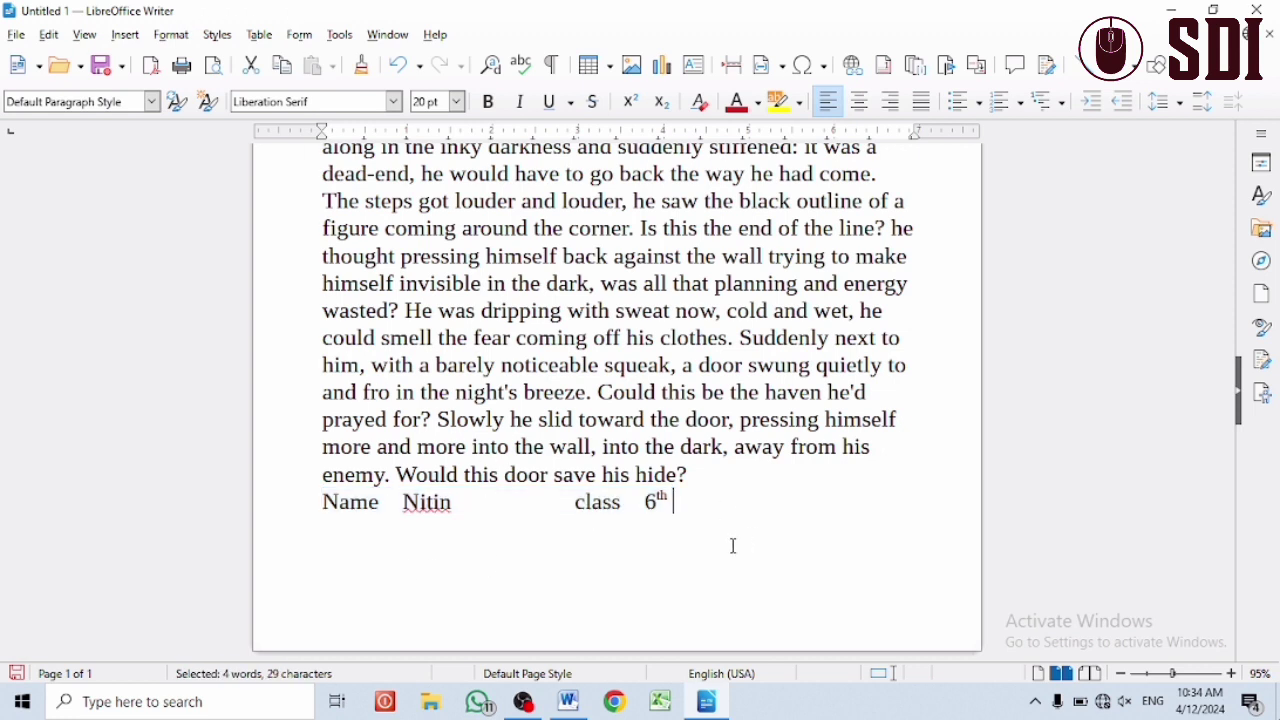
- Turn on the display of formatting marks for the document text
click(84, 35)
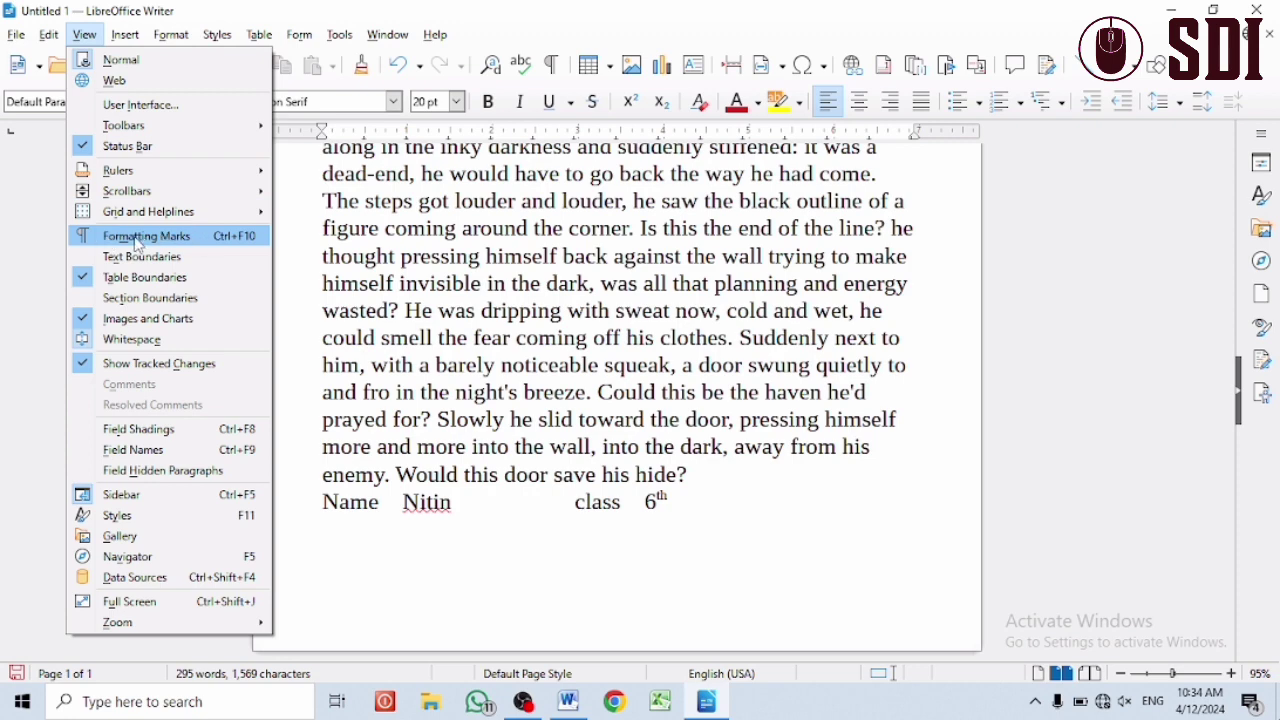
click(172, 240)
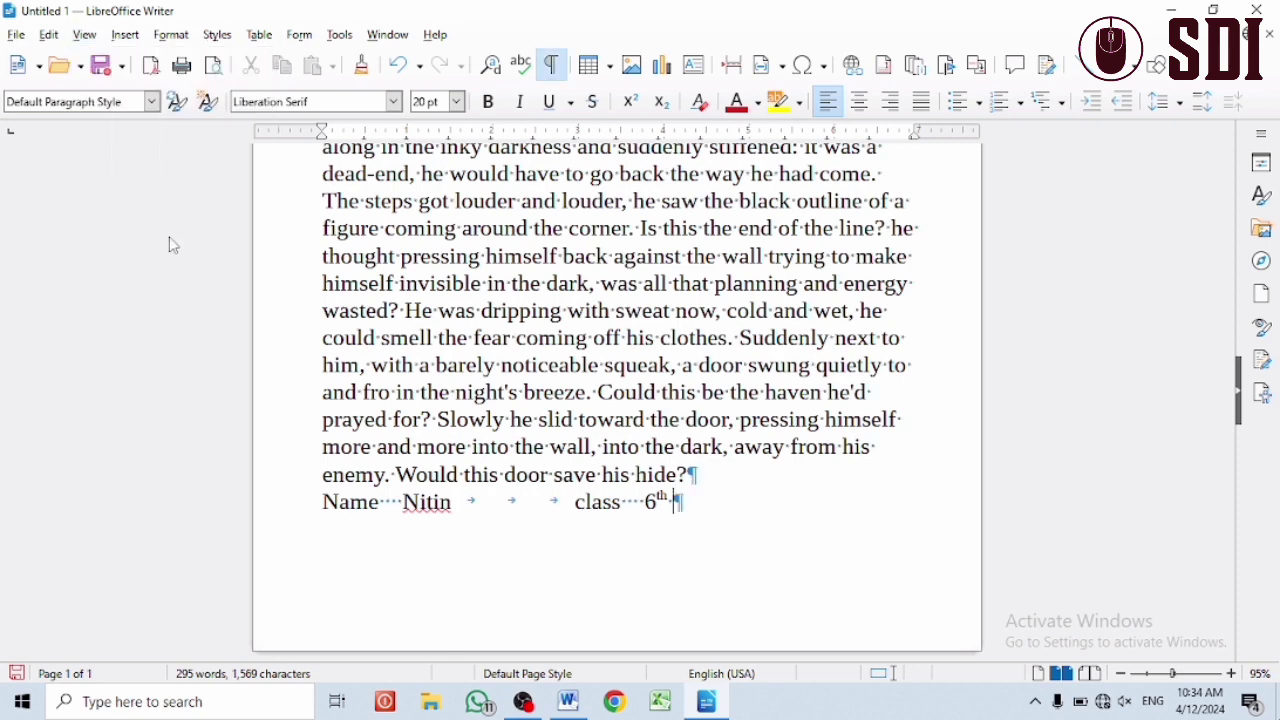
scroll(394, 532, up, 5)
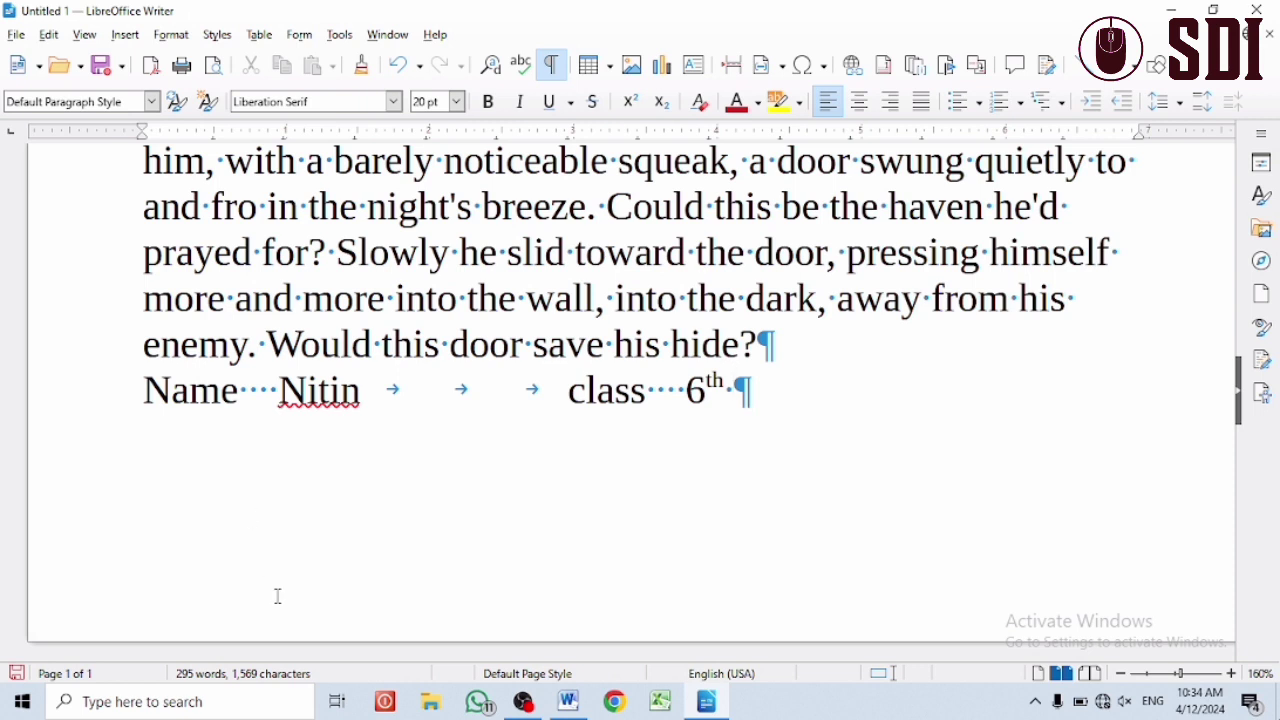
- Examine the tab arrows, space dots and paragraph marks on the Name line by highlighting its gaps
drag(388, 390, 535, 412)
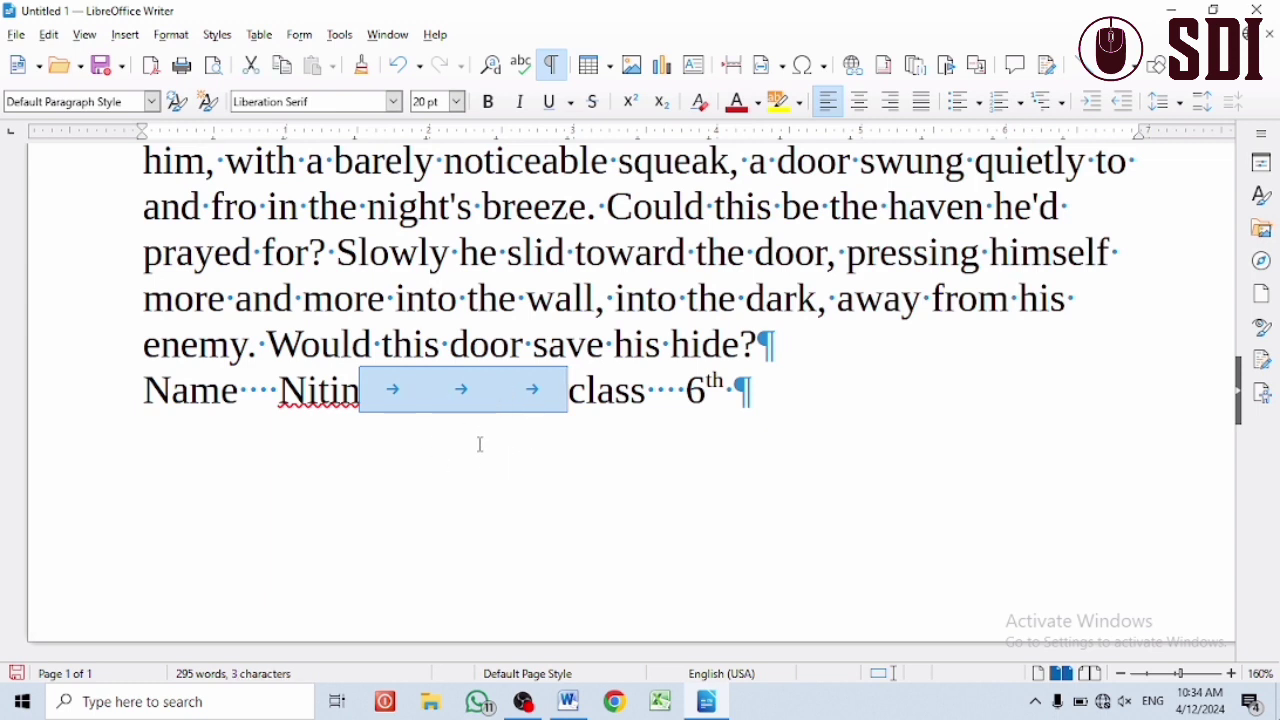
drag(645, 390, 694, 394)
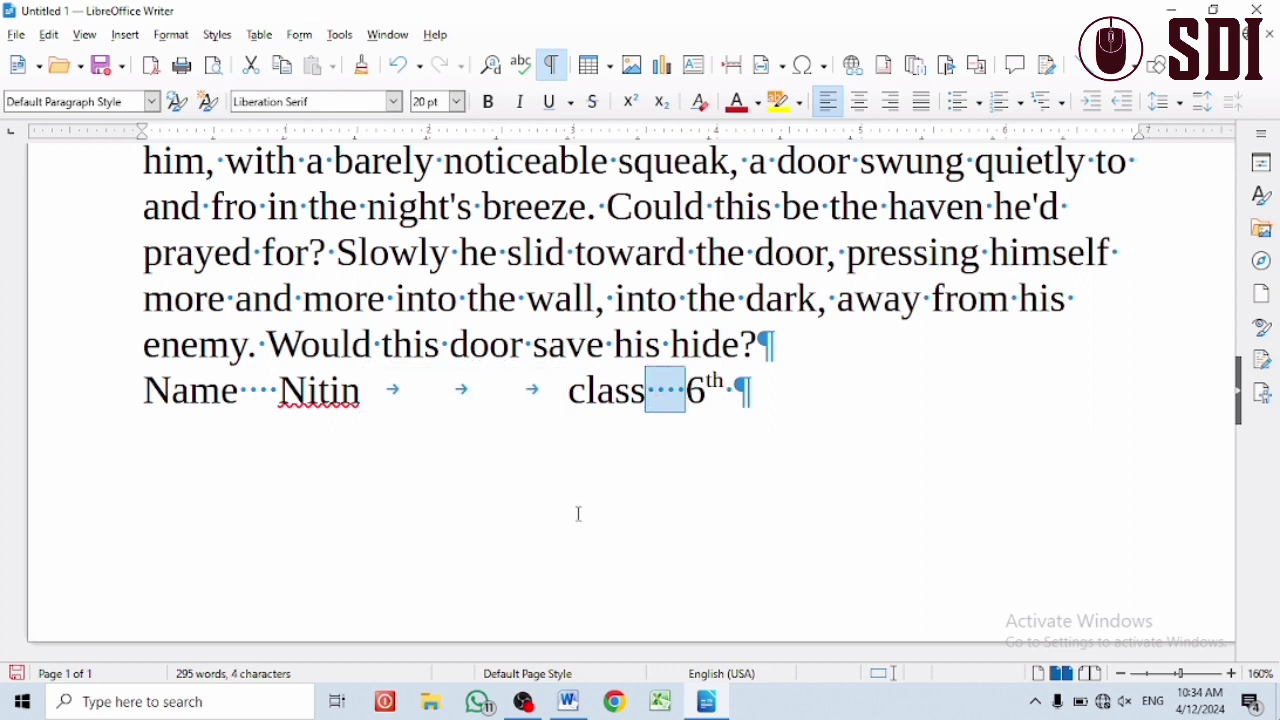
key(End)
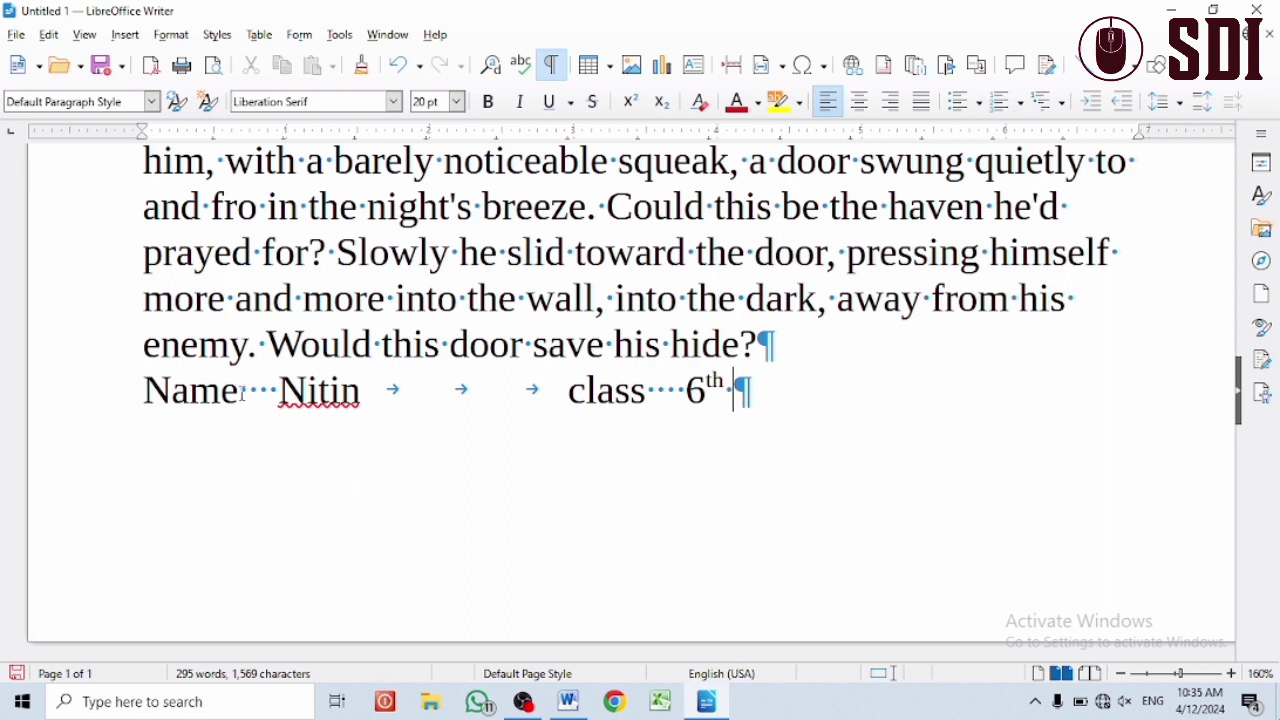
drag(240, 392, 546, 401)
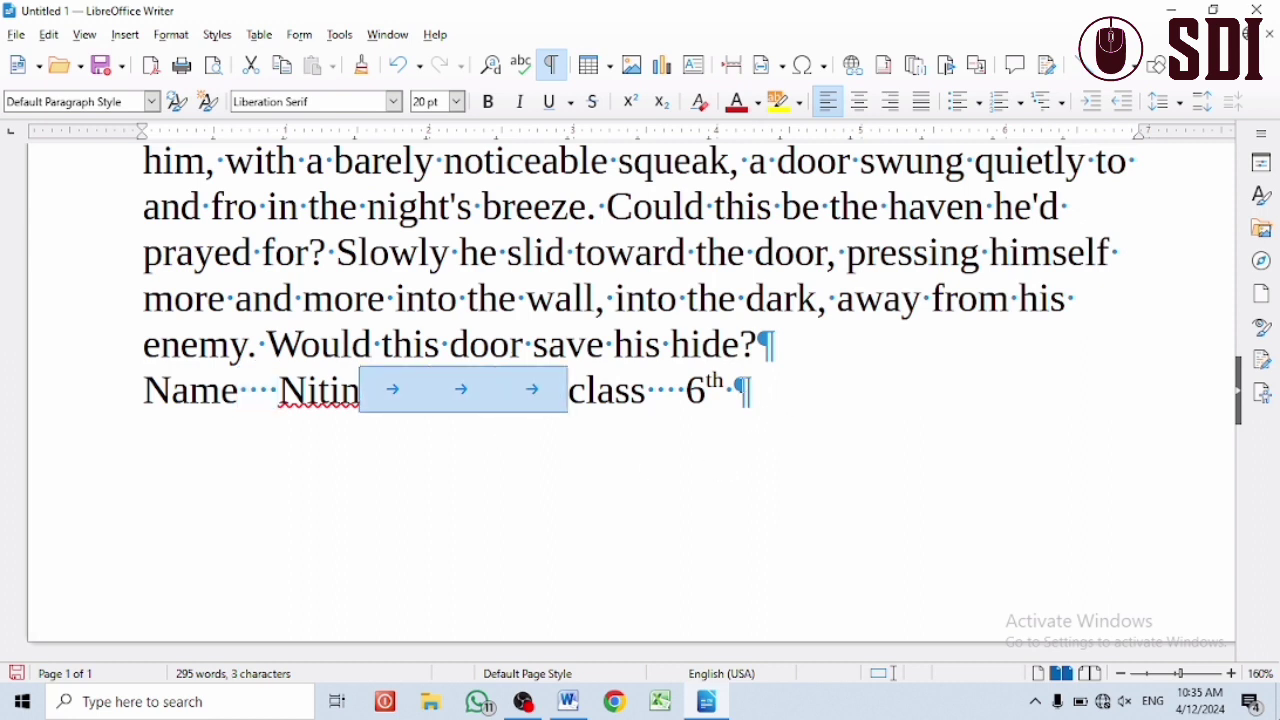
click(752, 385)
click(757, 350)
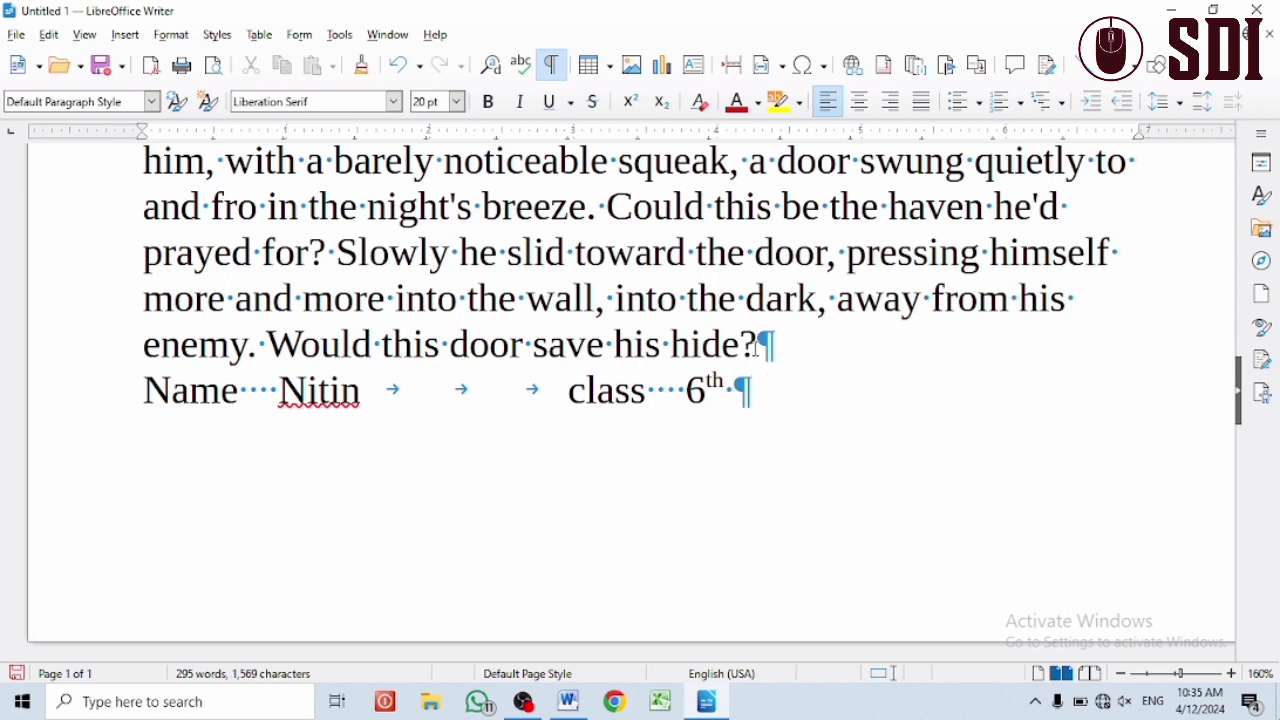
key(Down)
- Turn off the formatting marks in the document
click(84, 34)
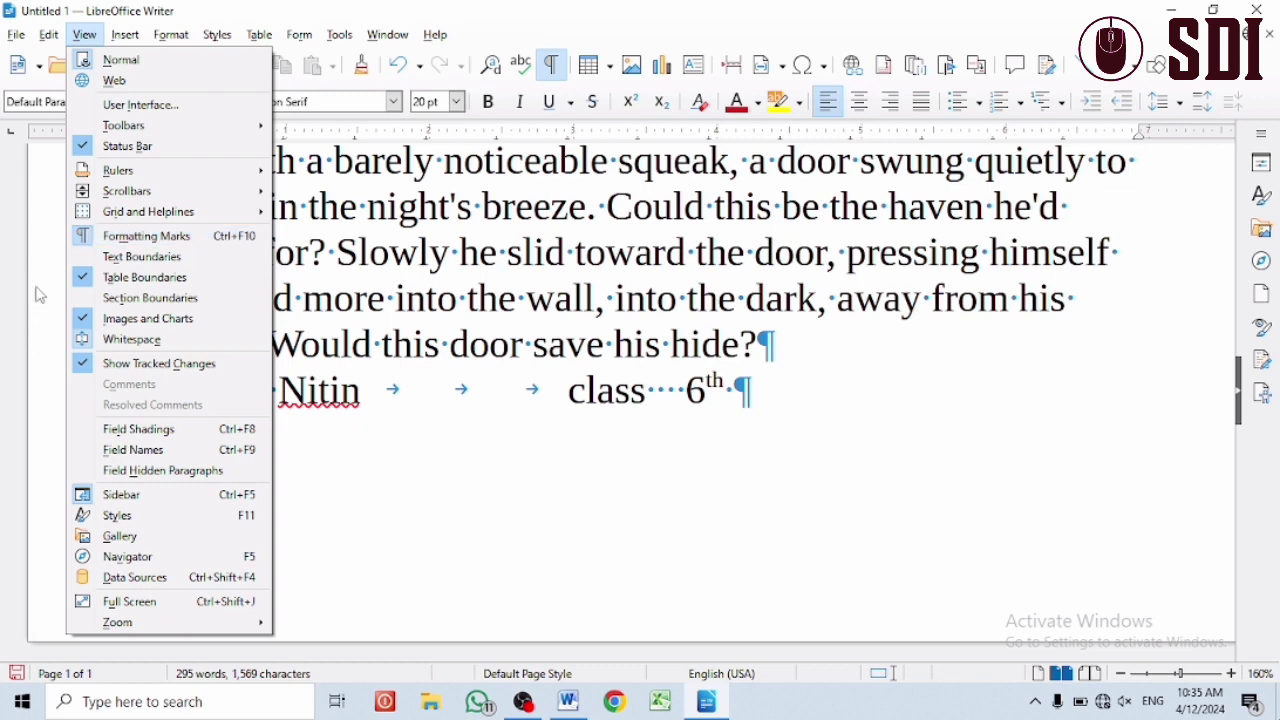
click(80, 237)
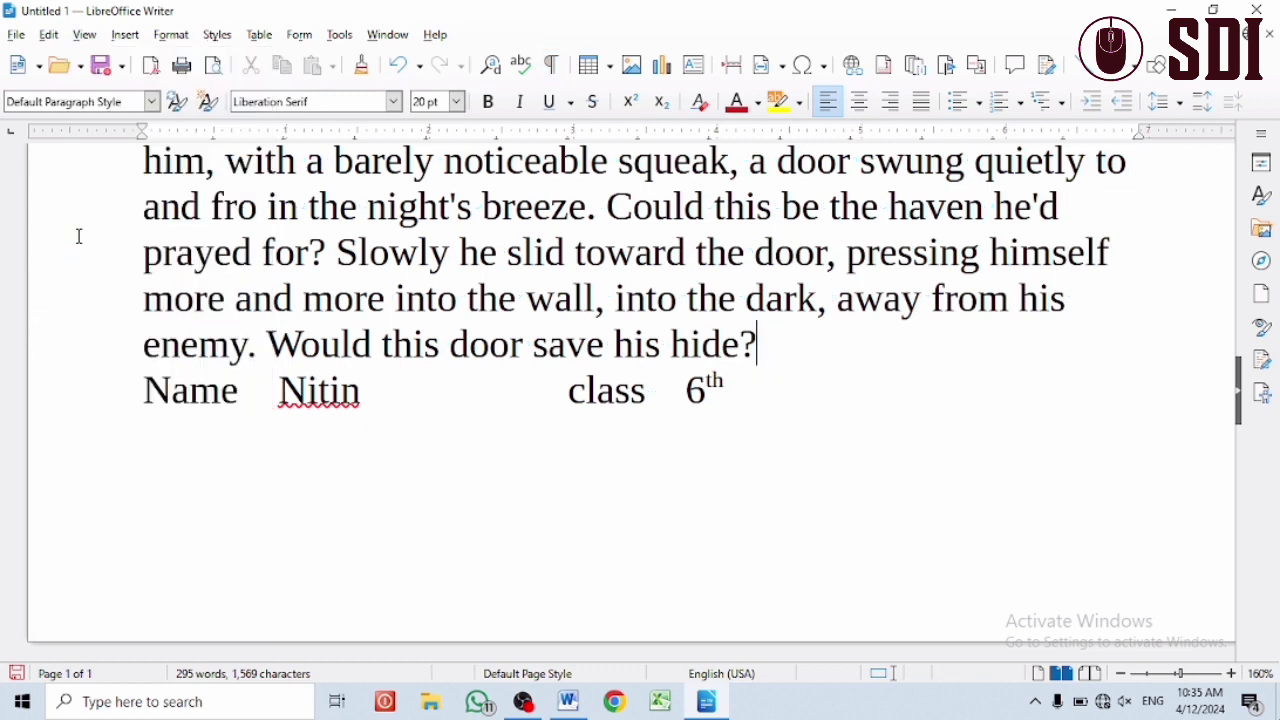
- Turn on the text boundaries for the page
click(86, 36)
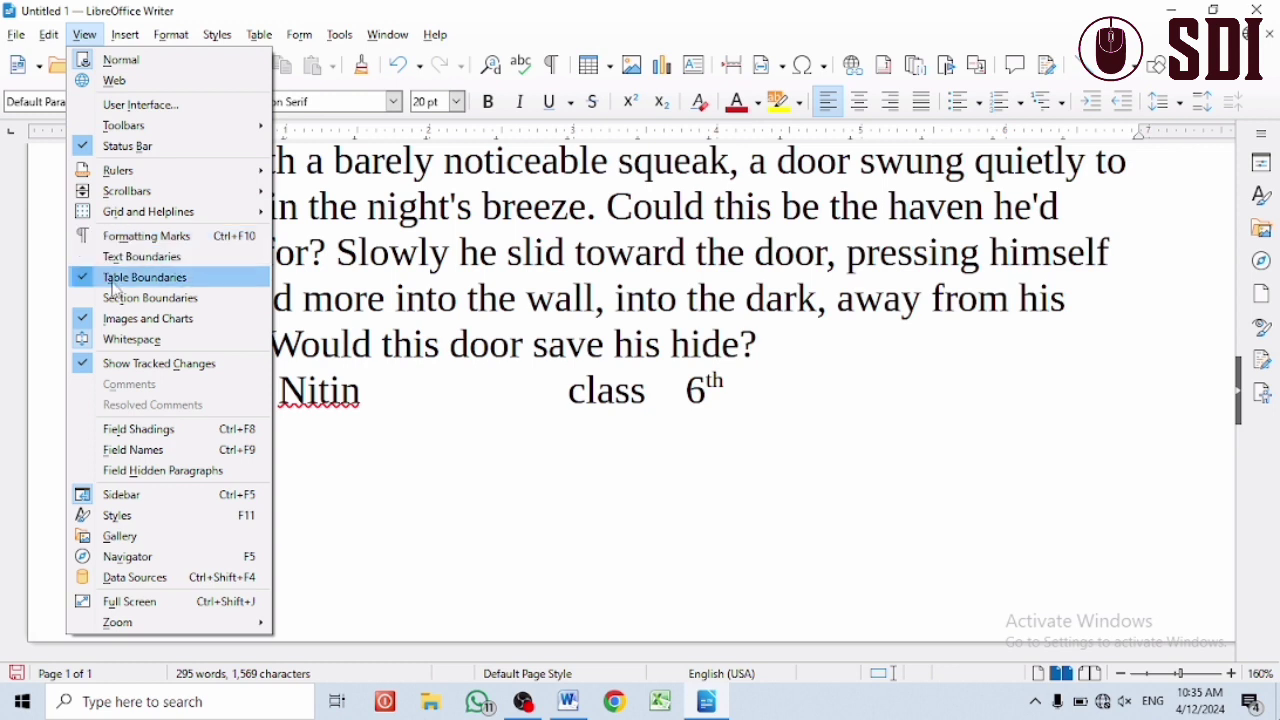
click(487, 508)
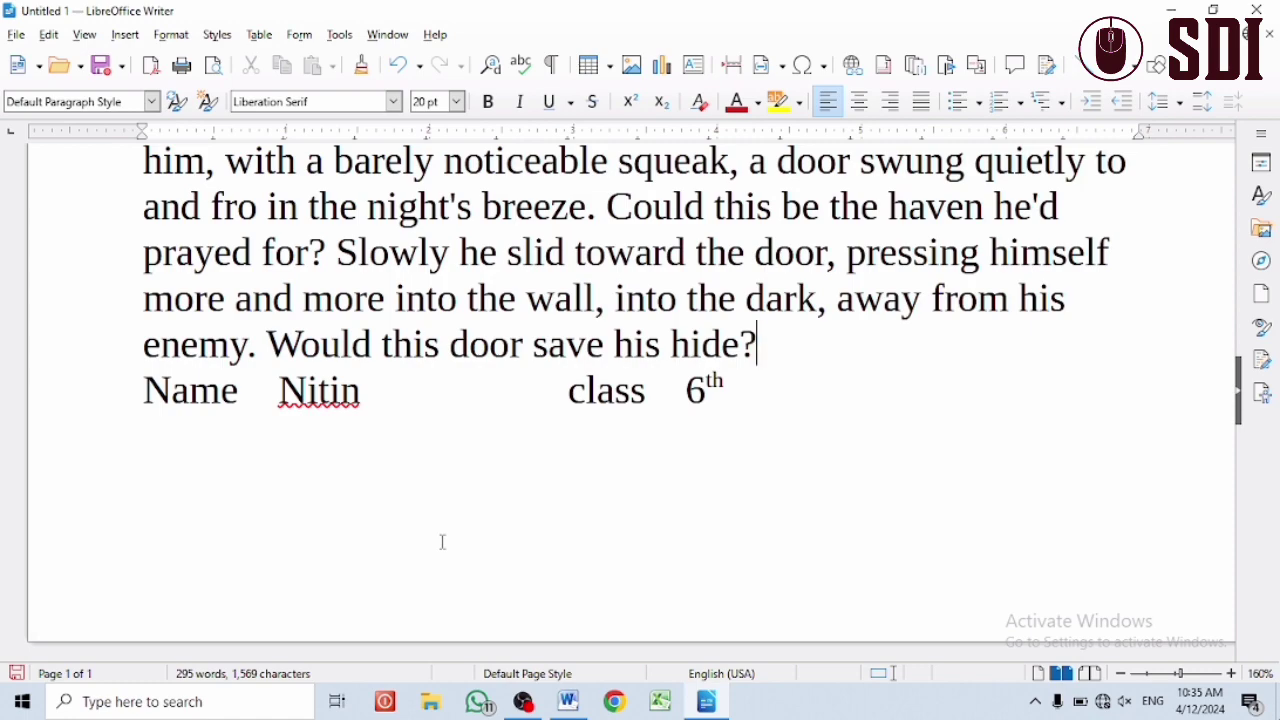
scroll(443, 469, up, 10)
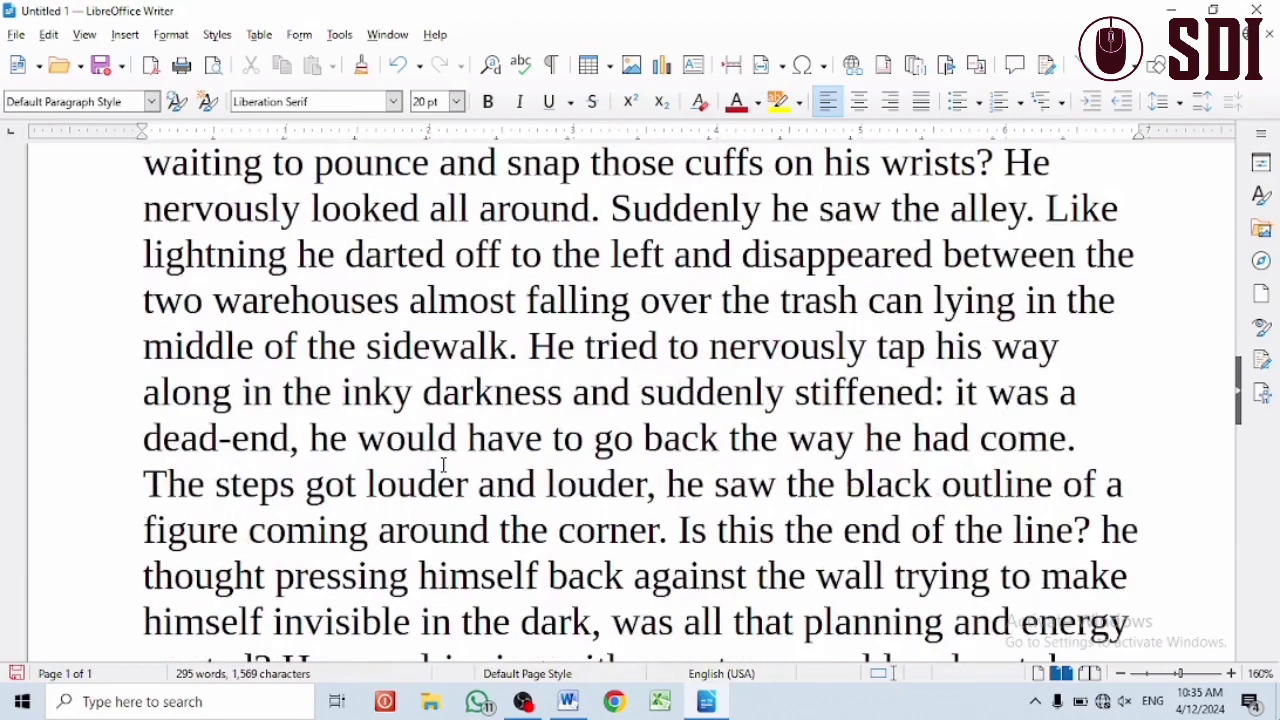
scroll(441, 467, up, 3)
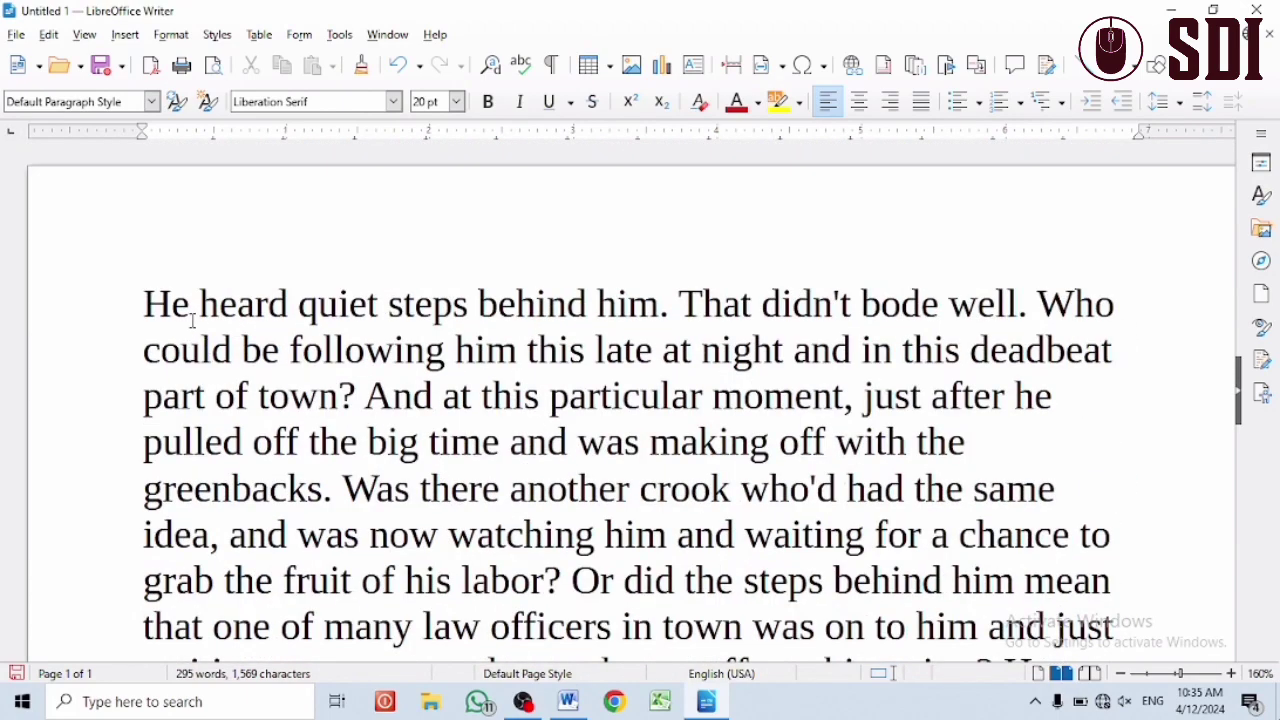
click(84, 34)
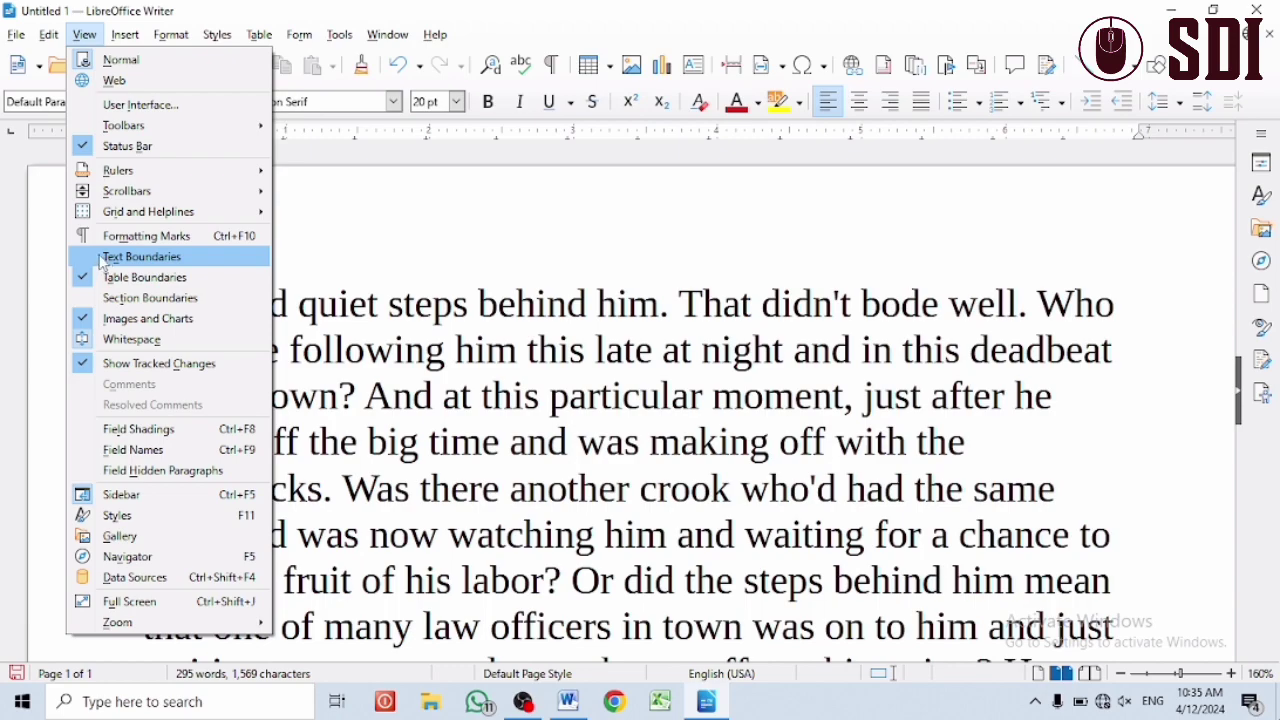
click(90, 258)
- Examine the text boundary corner marks at the upper and lower margins of the page
scroll(202, 337, up, 10)
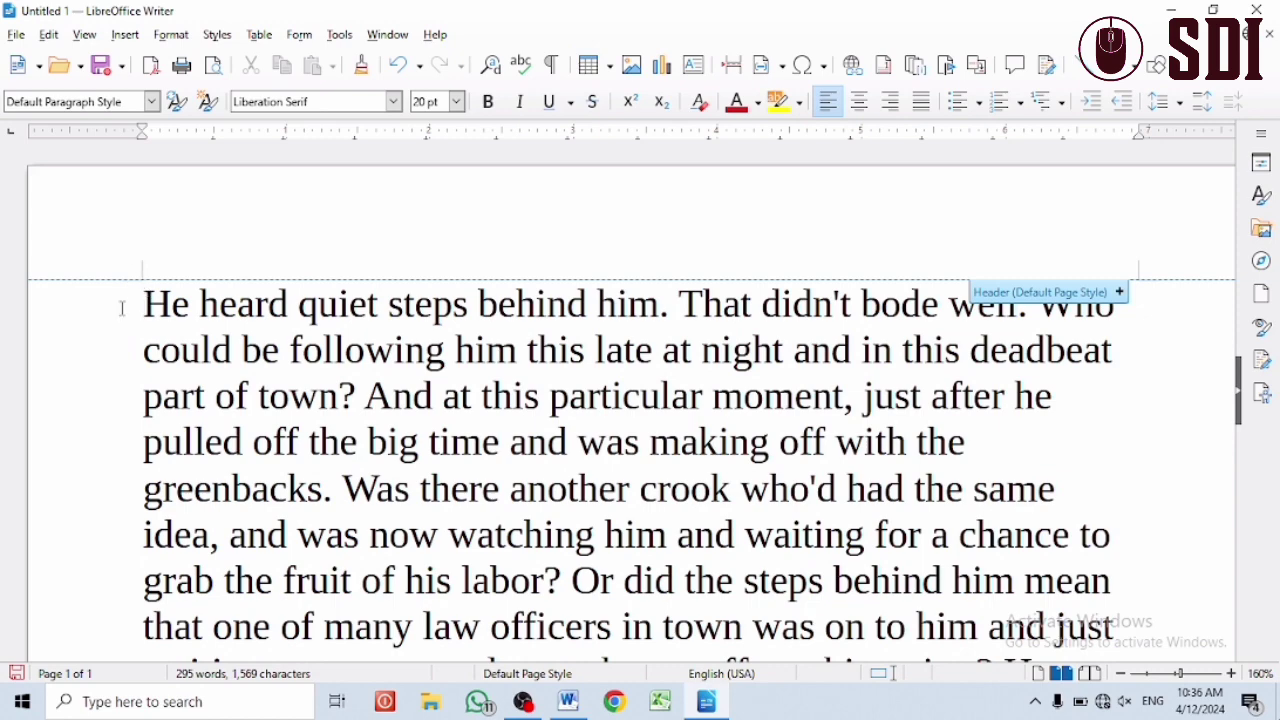
scroll(415, 524, down, 10)
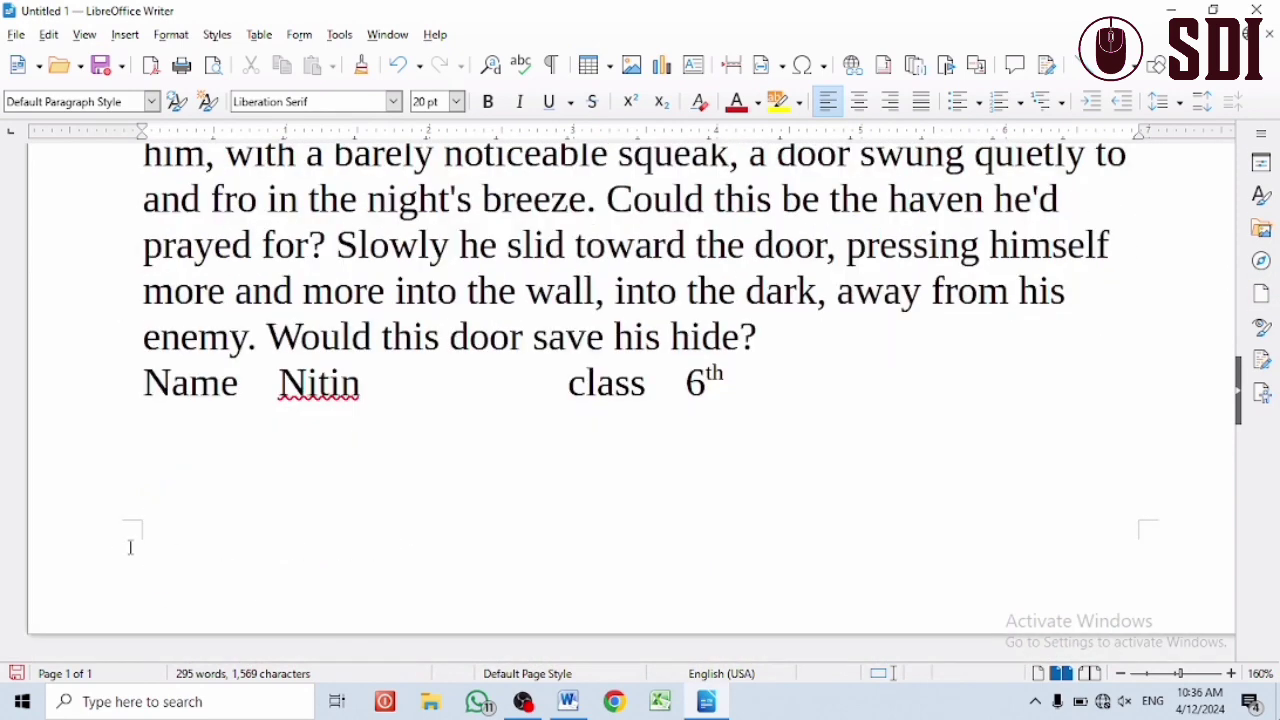
scroll(1146, 539, up, 10)
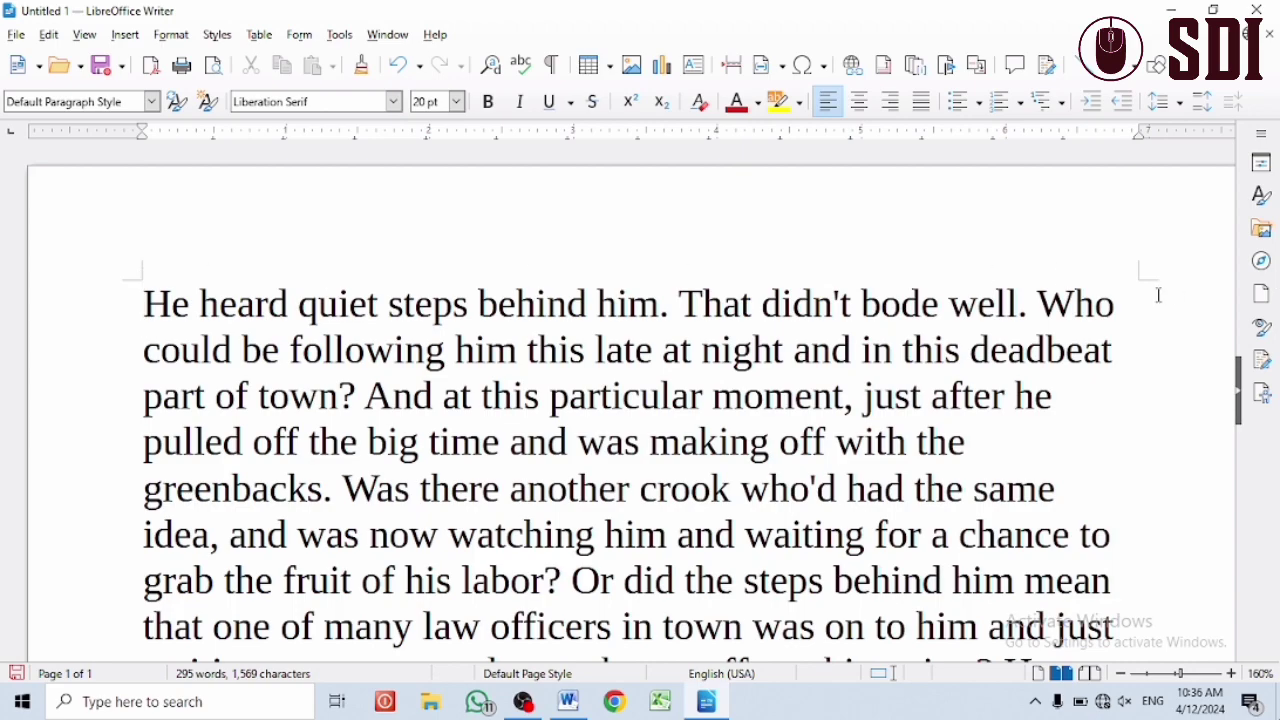
scroll(1171, 540, down, 5)
scroll(1133, 571, down, 3)
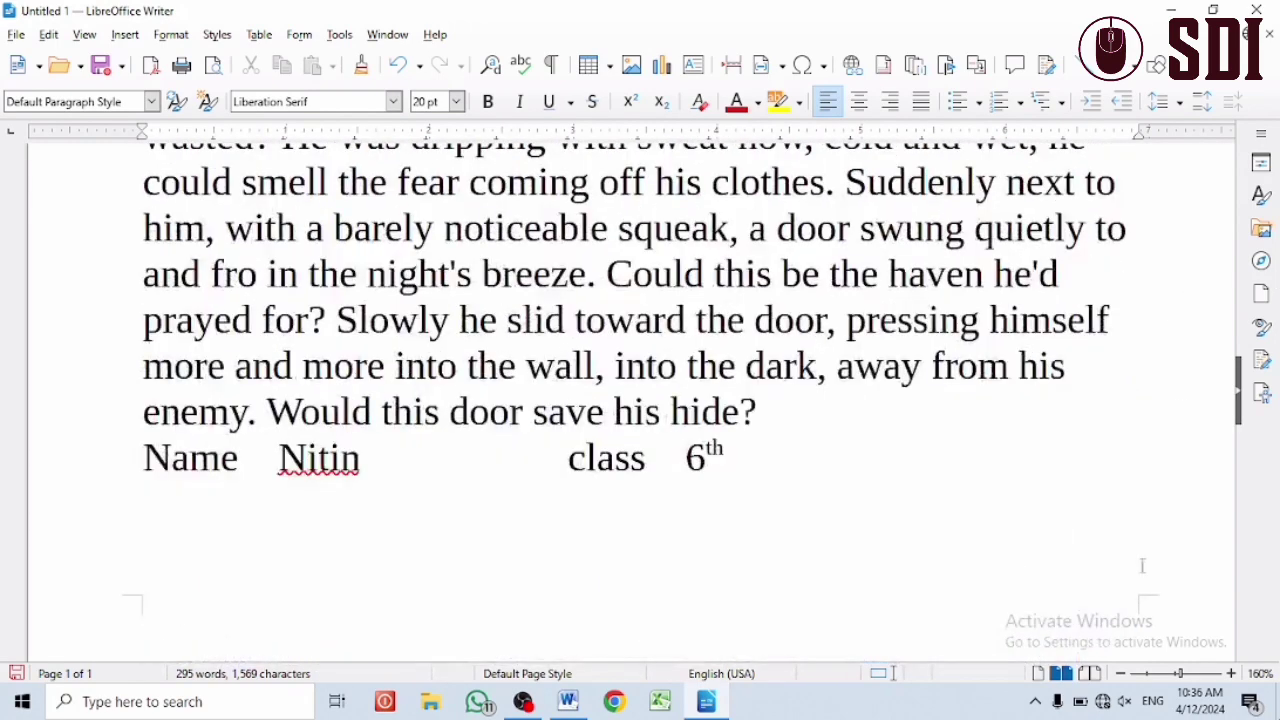
scroll(455, 315, up, 9)
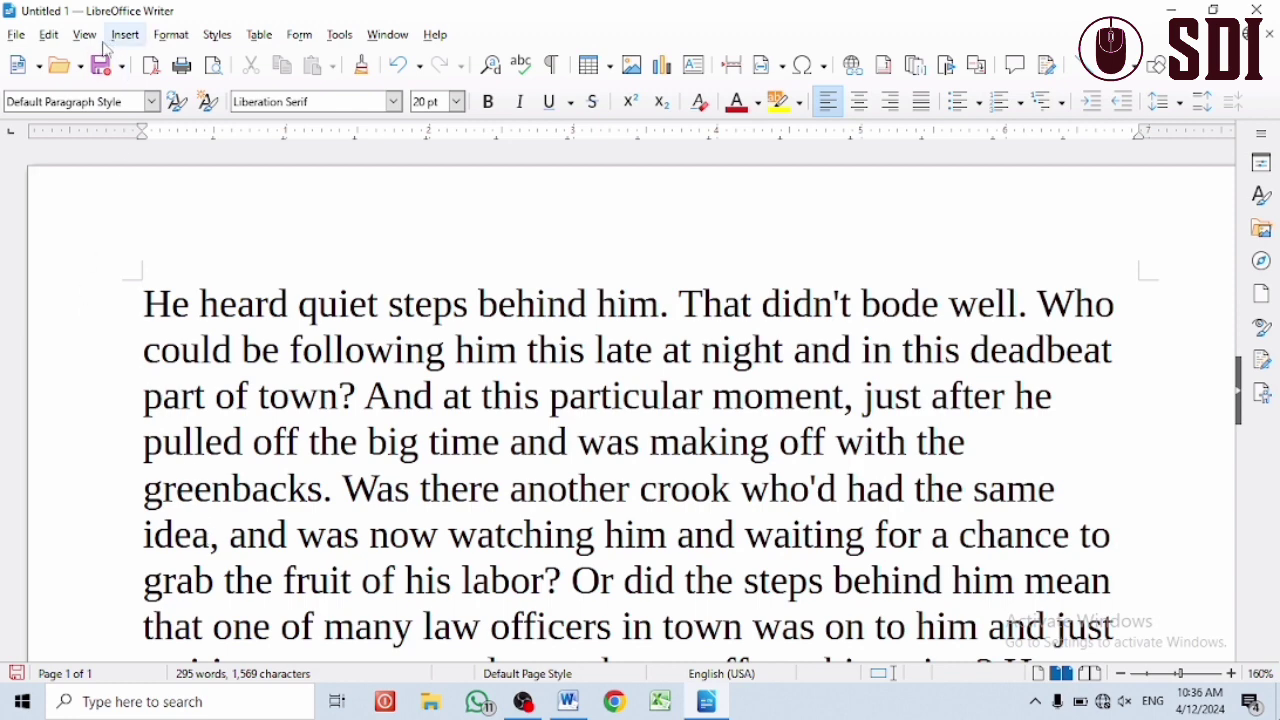
- Hide the page's text boundaries and show them again to compare the two states
click(84, 34)
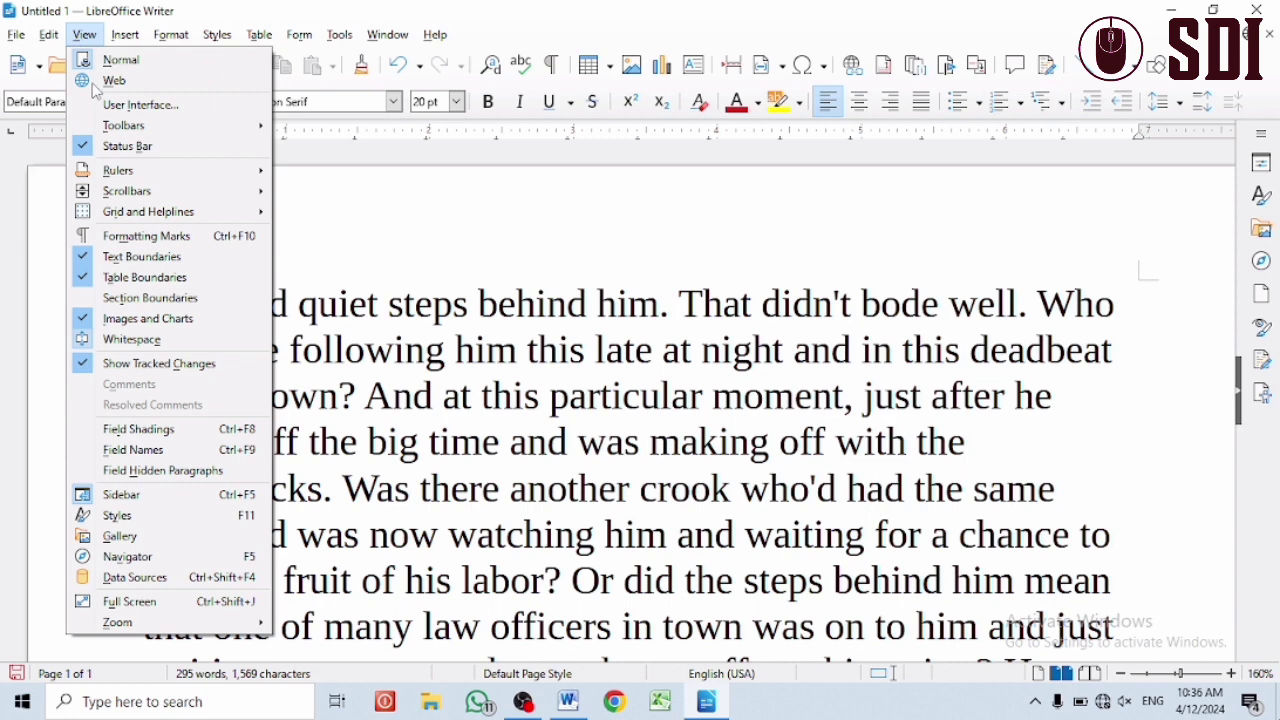
click(86, 258)
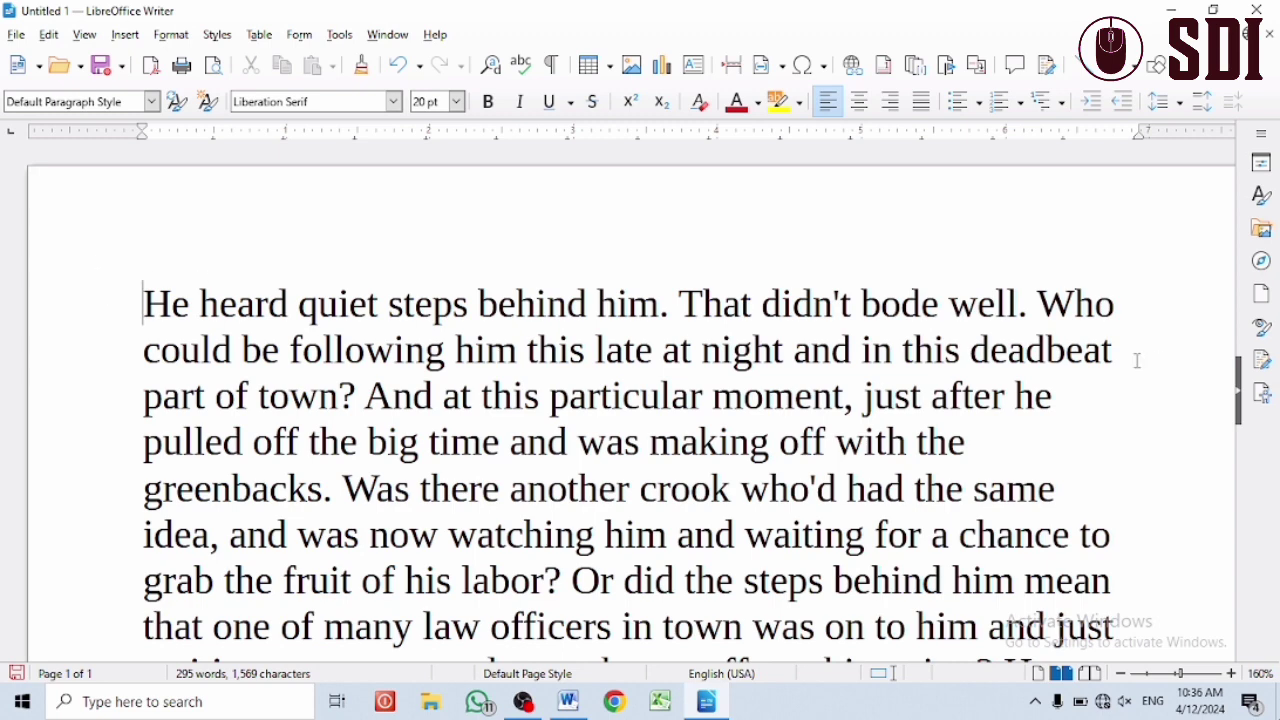
click(84, 34)
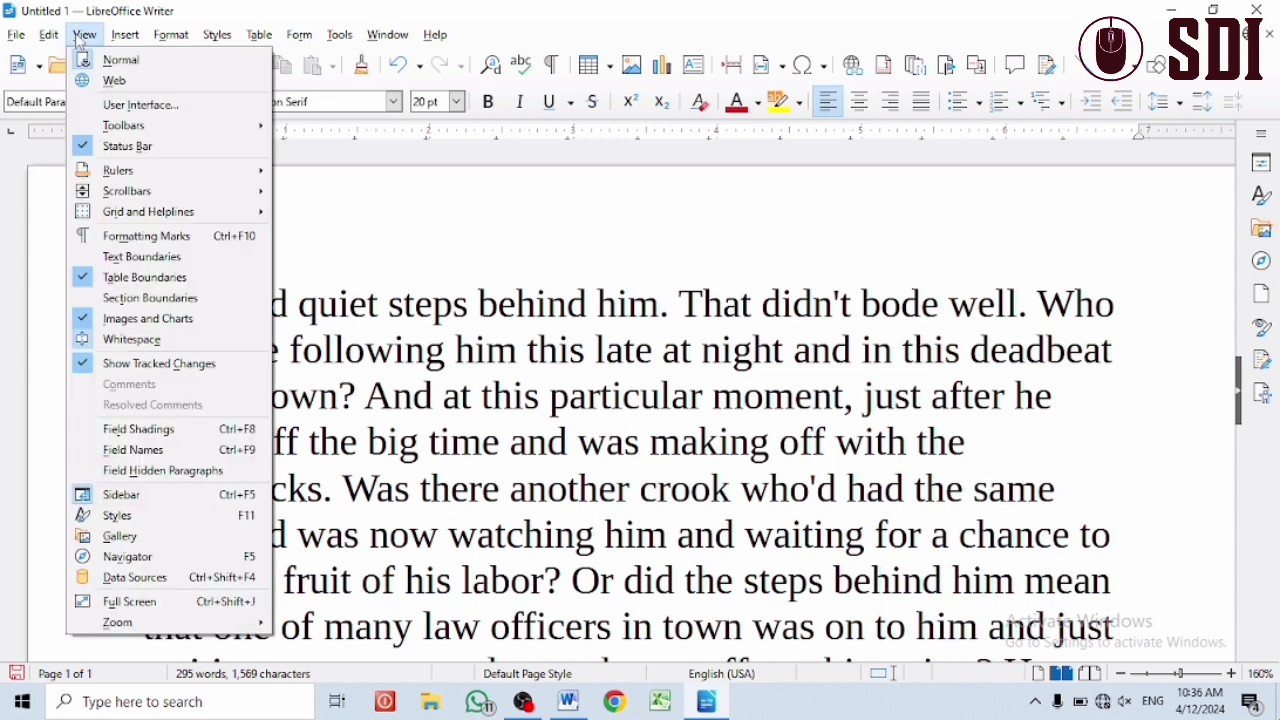
click(86, 256)
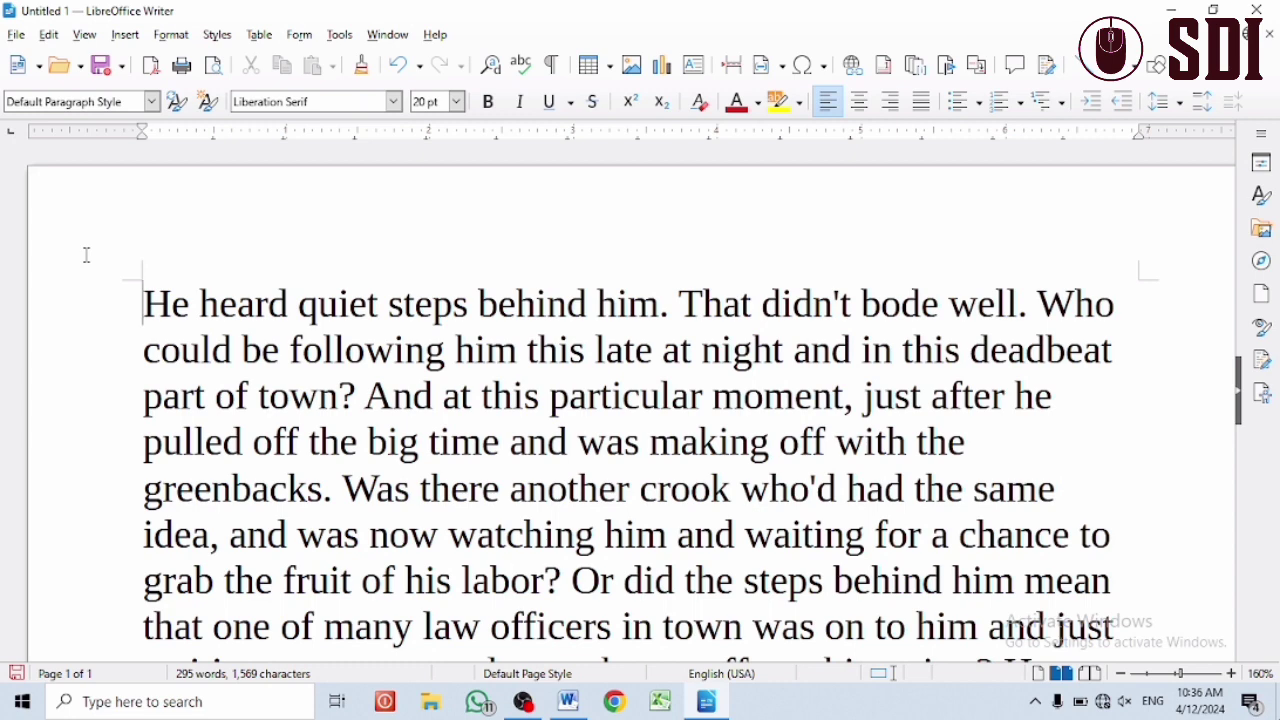
- Delete the text from "He tried to nervously tap" through the end of the Name line and start a new line there
click(77, 40)
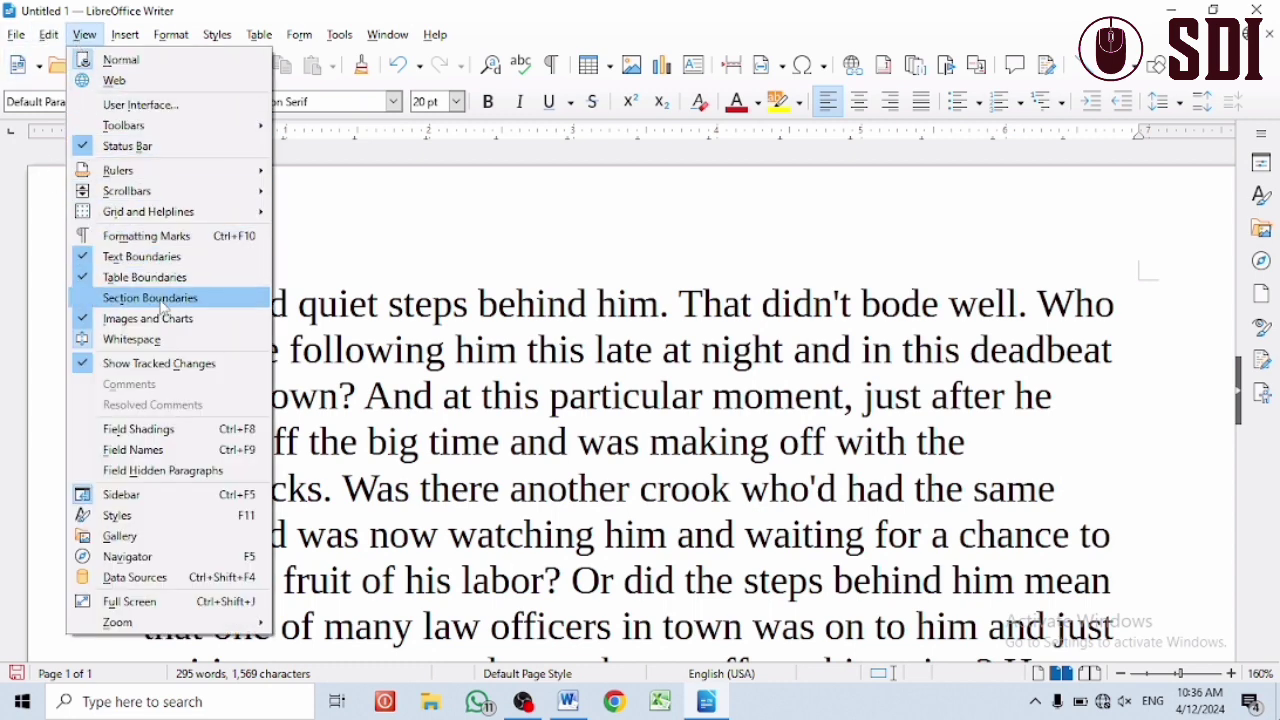
click(615, 426)
scroll(620, 425, down, 3)
scroll(620, 425, down, 2)
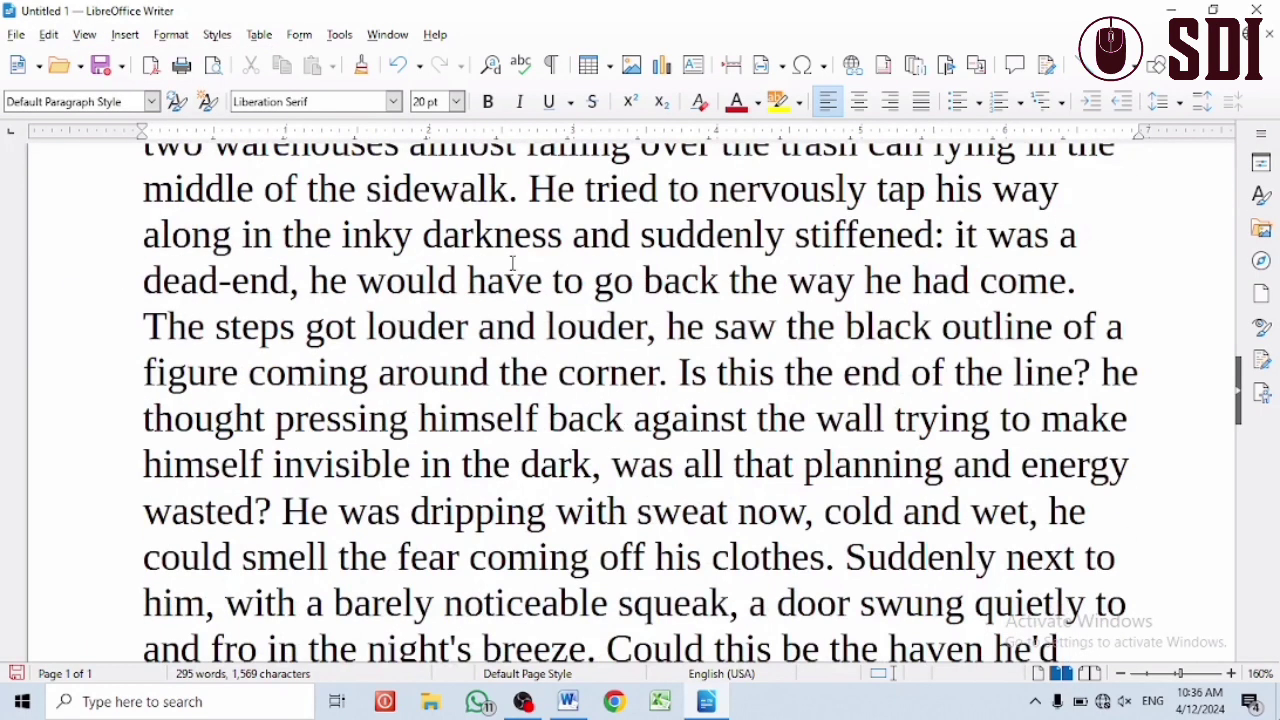
drag(527, 189, 736, 714)
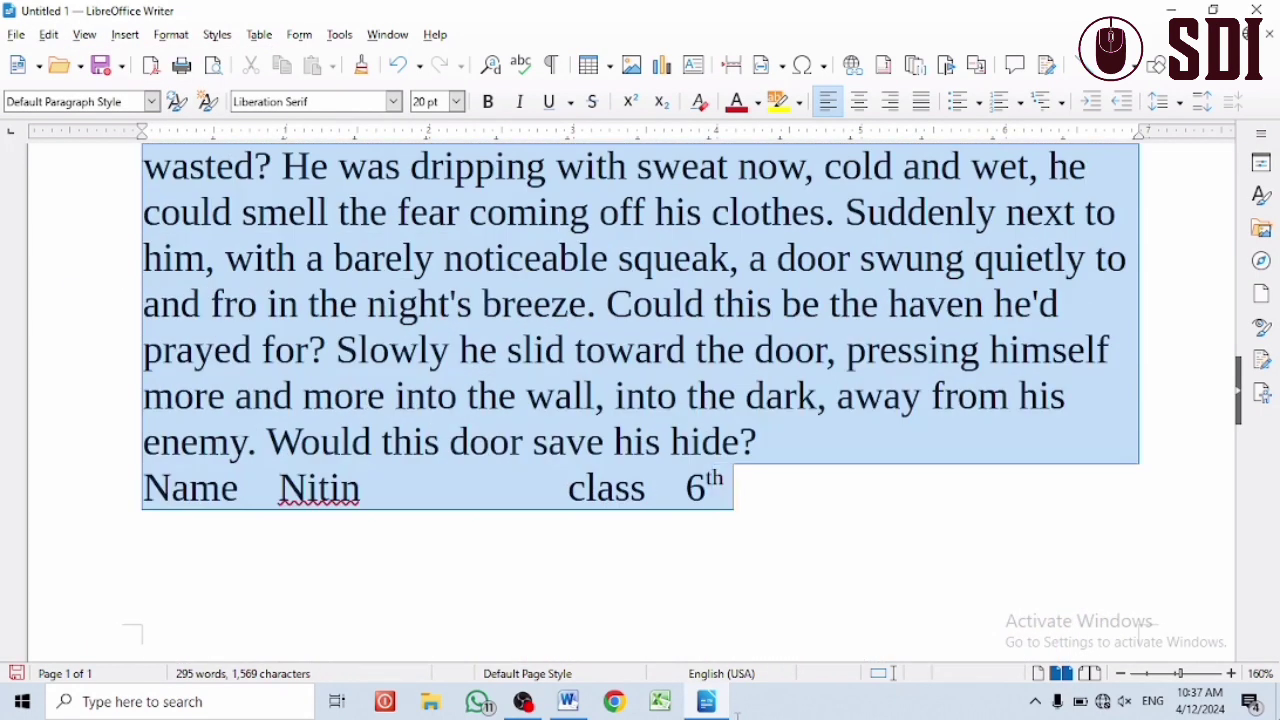
key(Delete)
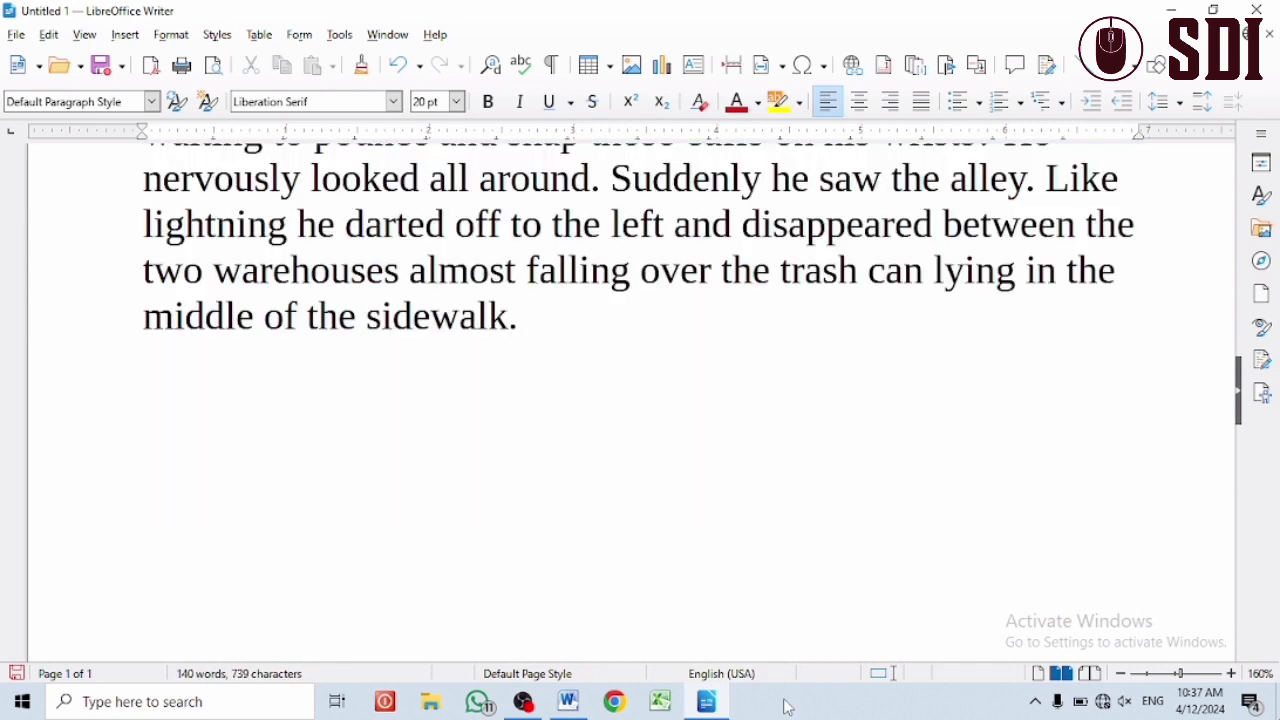
key(Return)
- Set up a new table below the paragraph with 4 columns and 5 rows
click(260, 36)
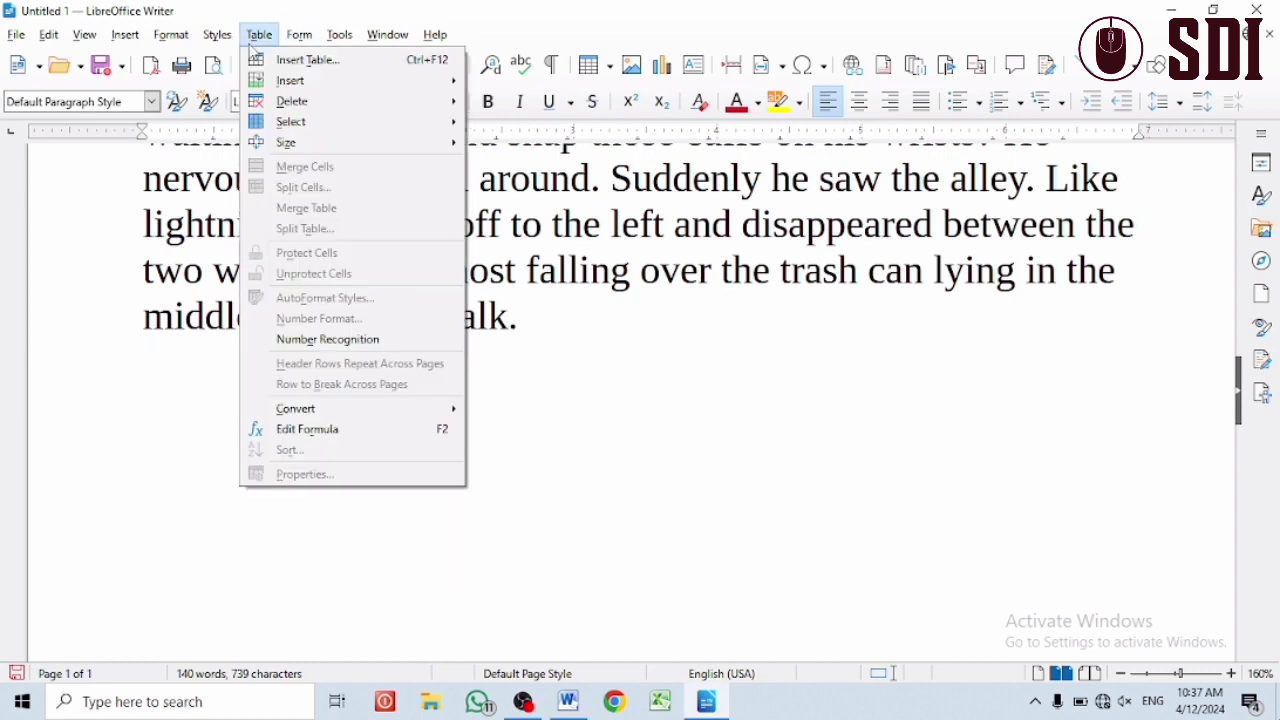
click(308, 61)
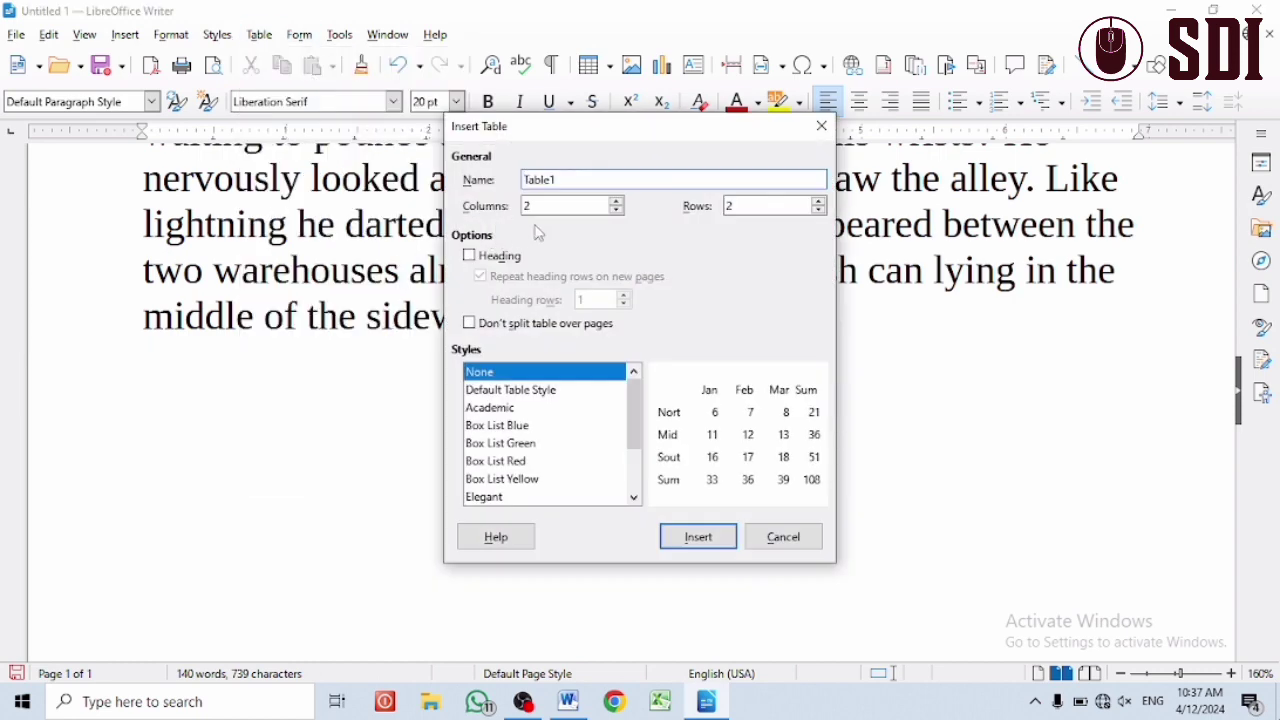
click(564, 208)
text(4)
click(754, 204)
- Preview the table styles from Default Table Style through Elegant and insert the table with Default Table Style
click(497, 390)
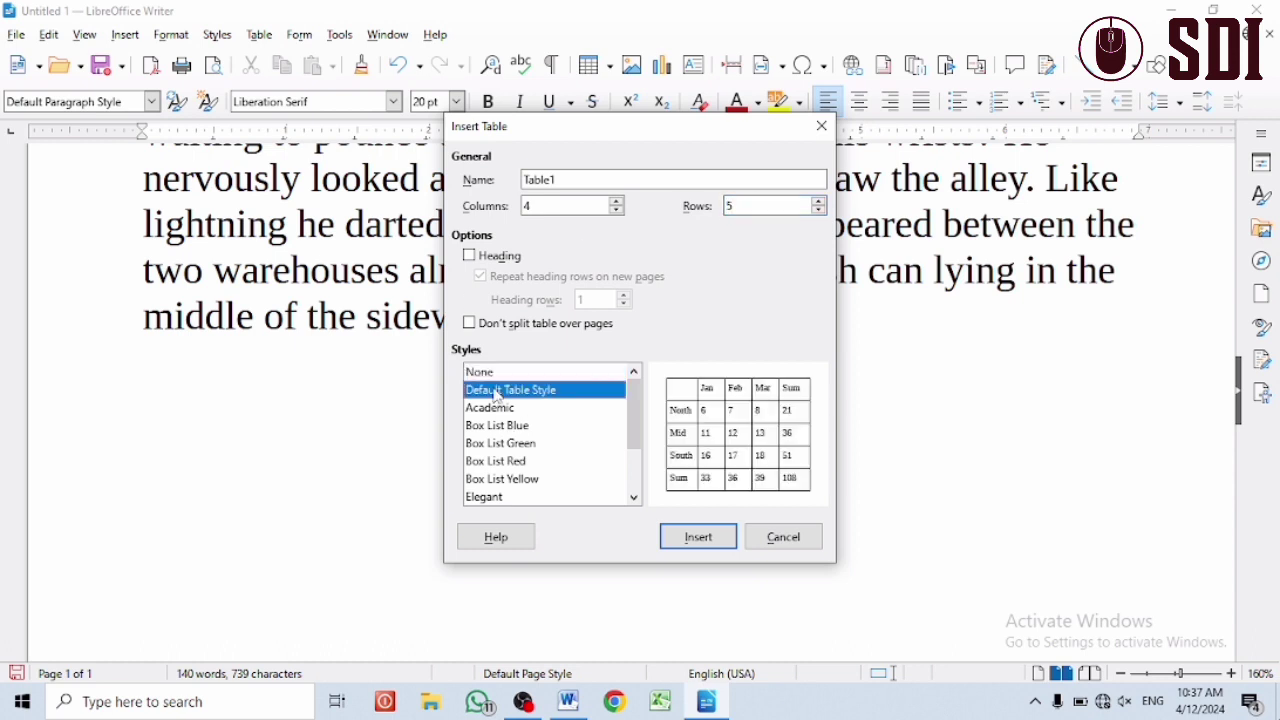
click(502, 409)
click(505, 426)
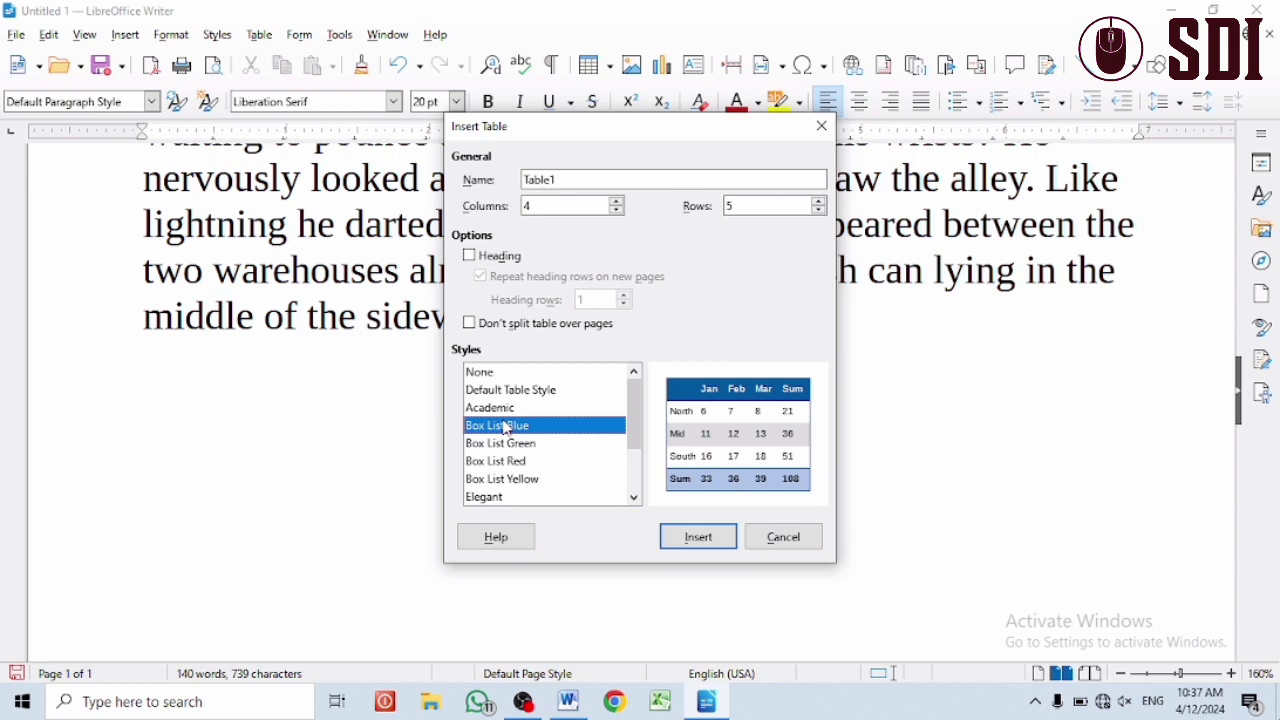
click(509, 444)
click(513, 461)
click(517, 480)
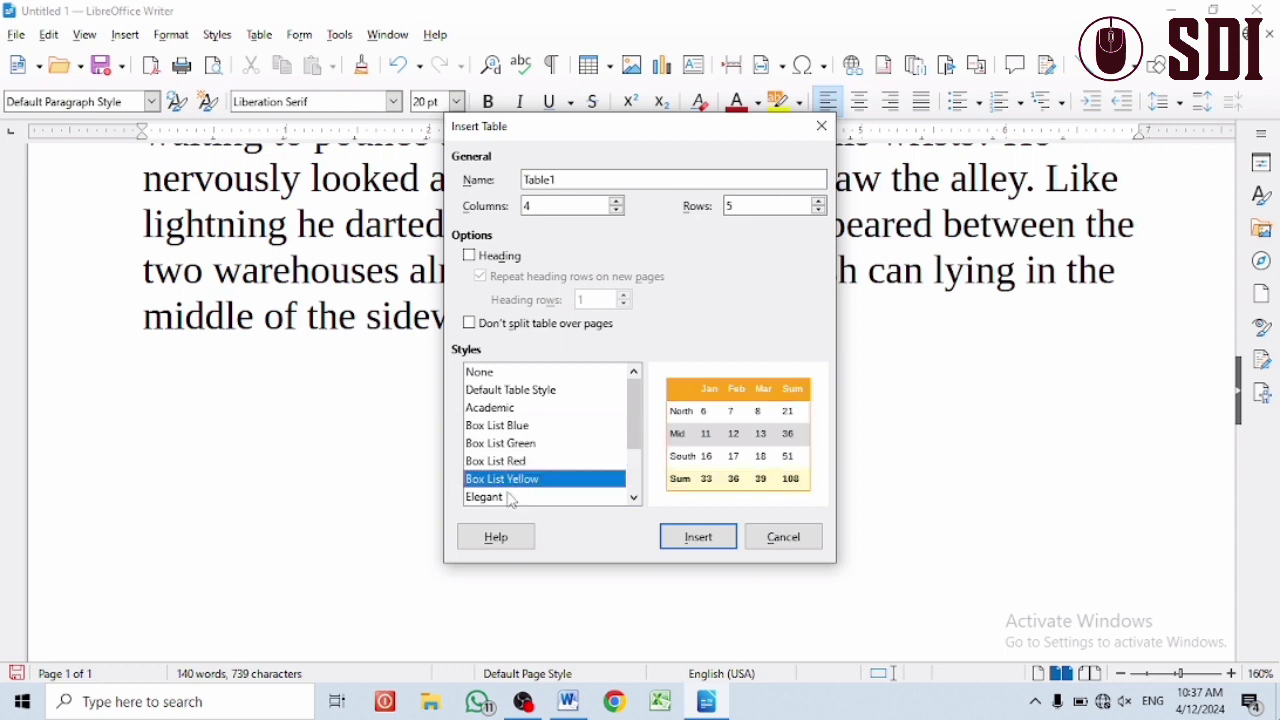
click(510, 497)
click(502, 391)
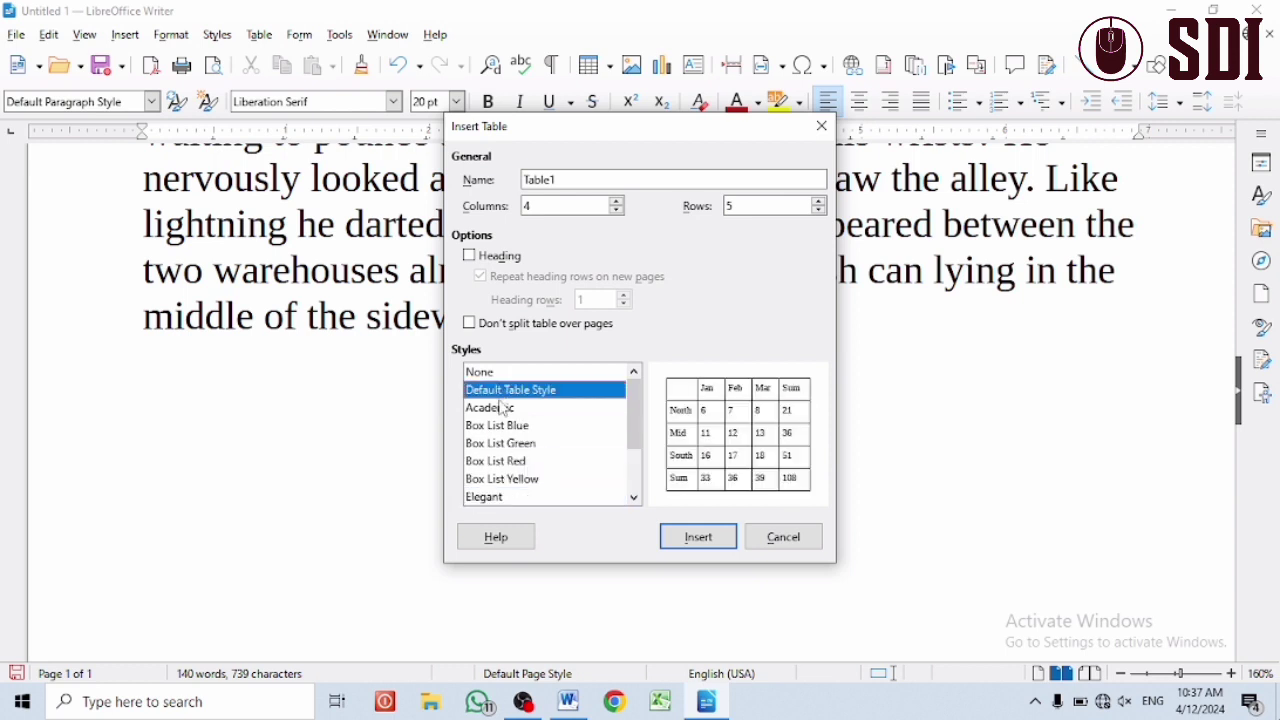
click(692, 538)
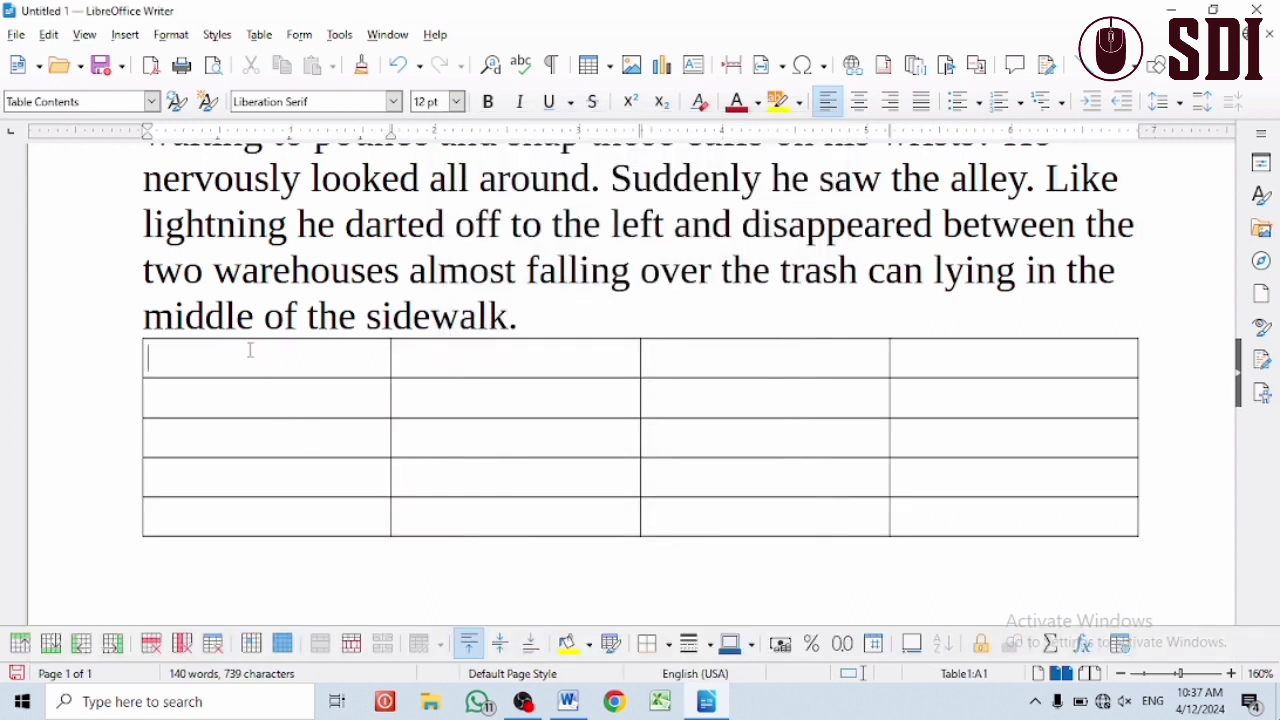
- Compare the Table toolbar's on/off state with the whole table selected and with the cursor below the table
drag(243, 351, 1097, 527)
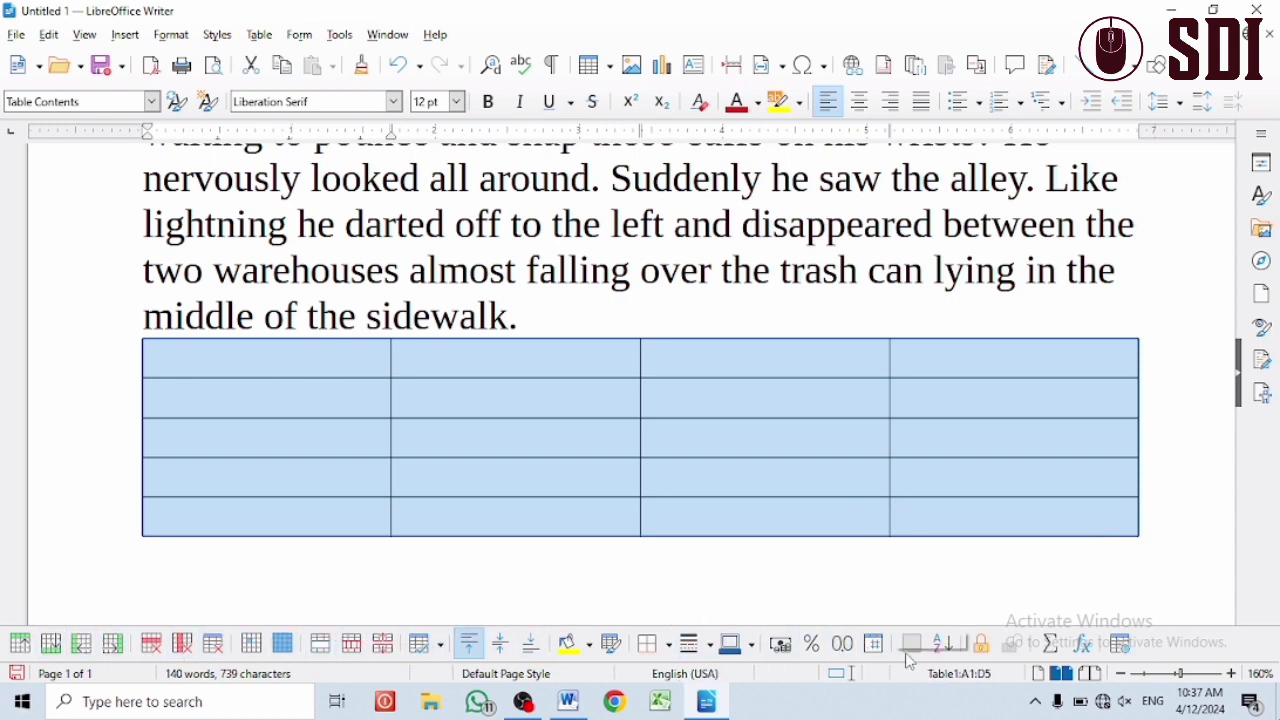
click(86, 35)
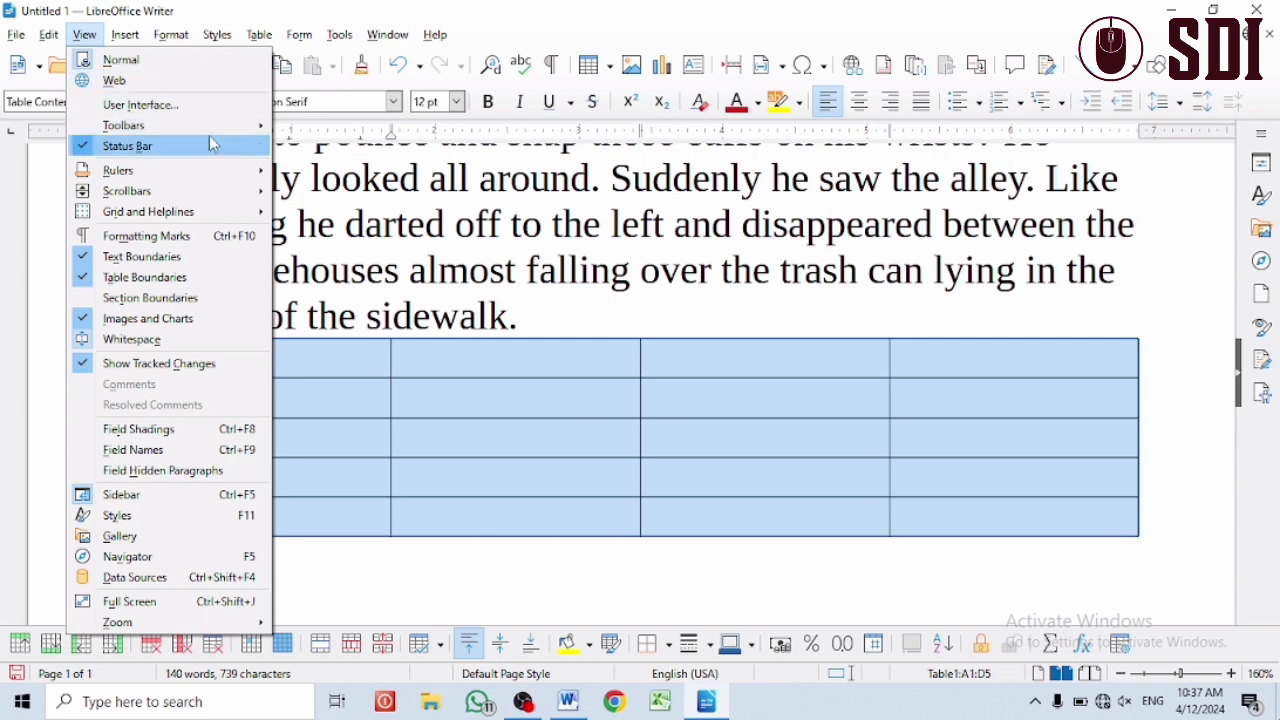
mouse_move(209, 128)
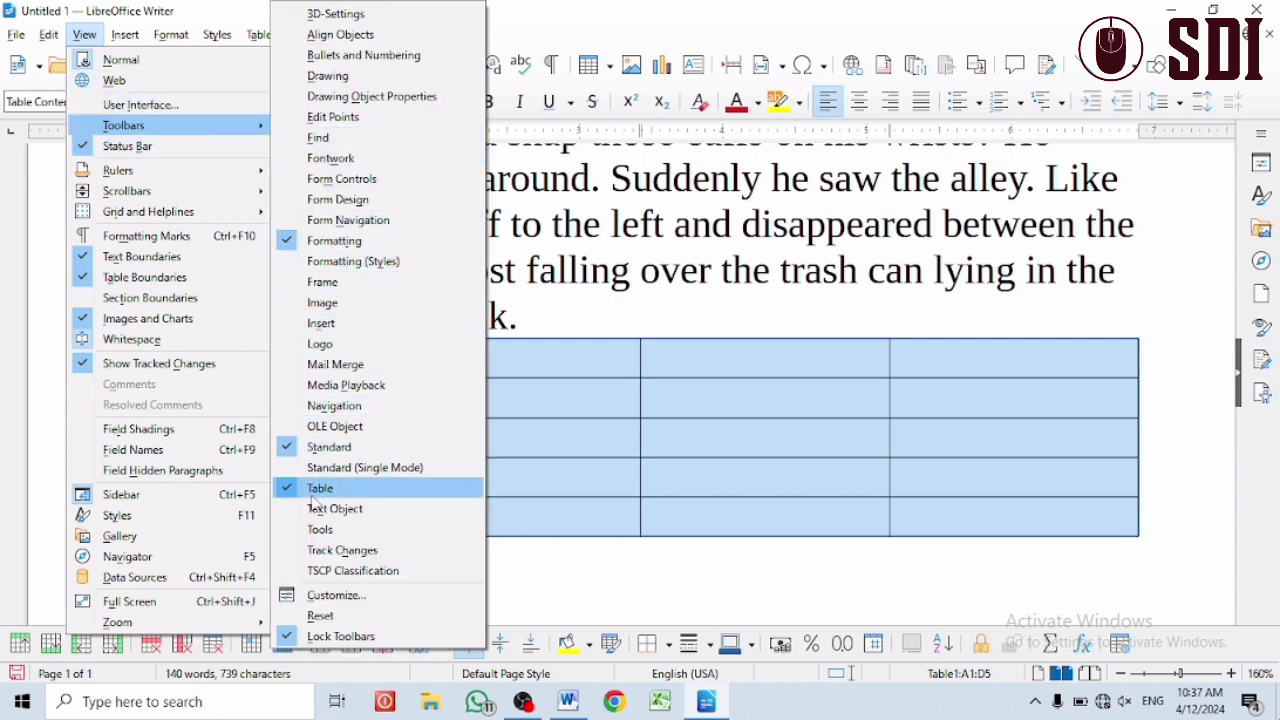
click(550, 574)
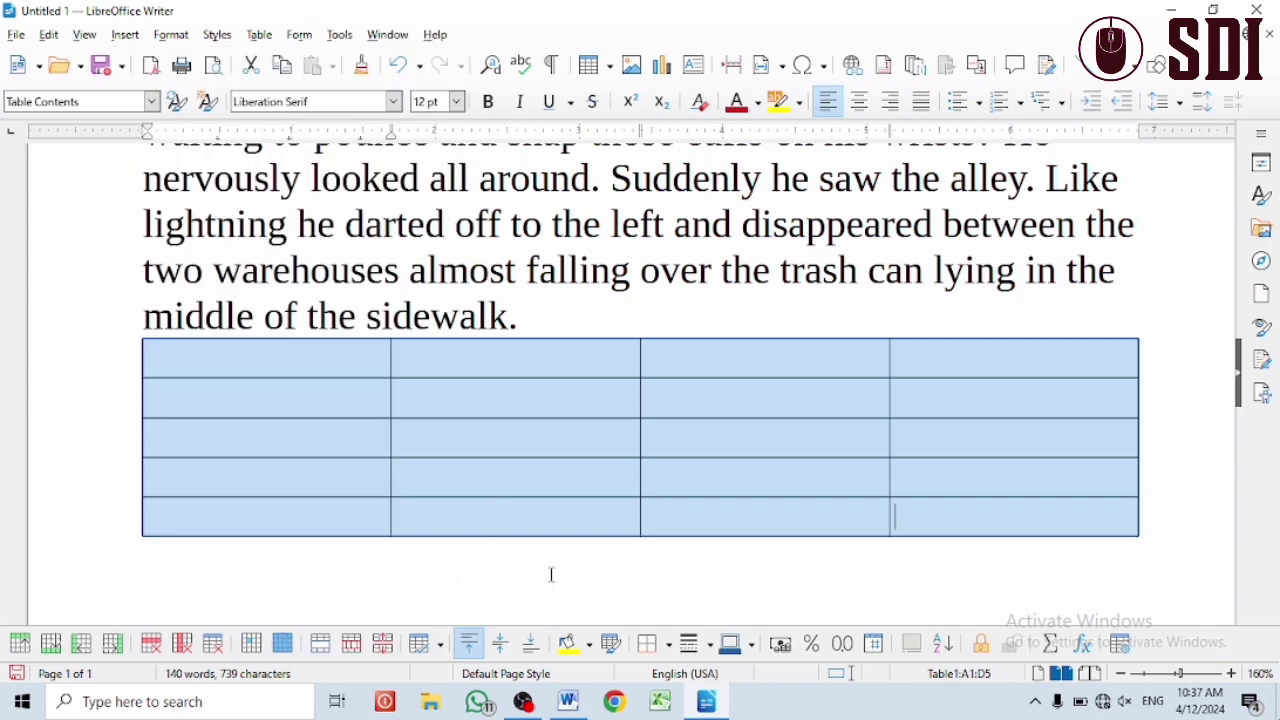
click(543, 584)
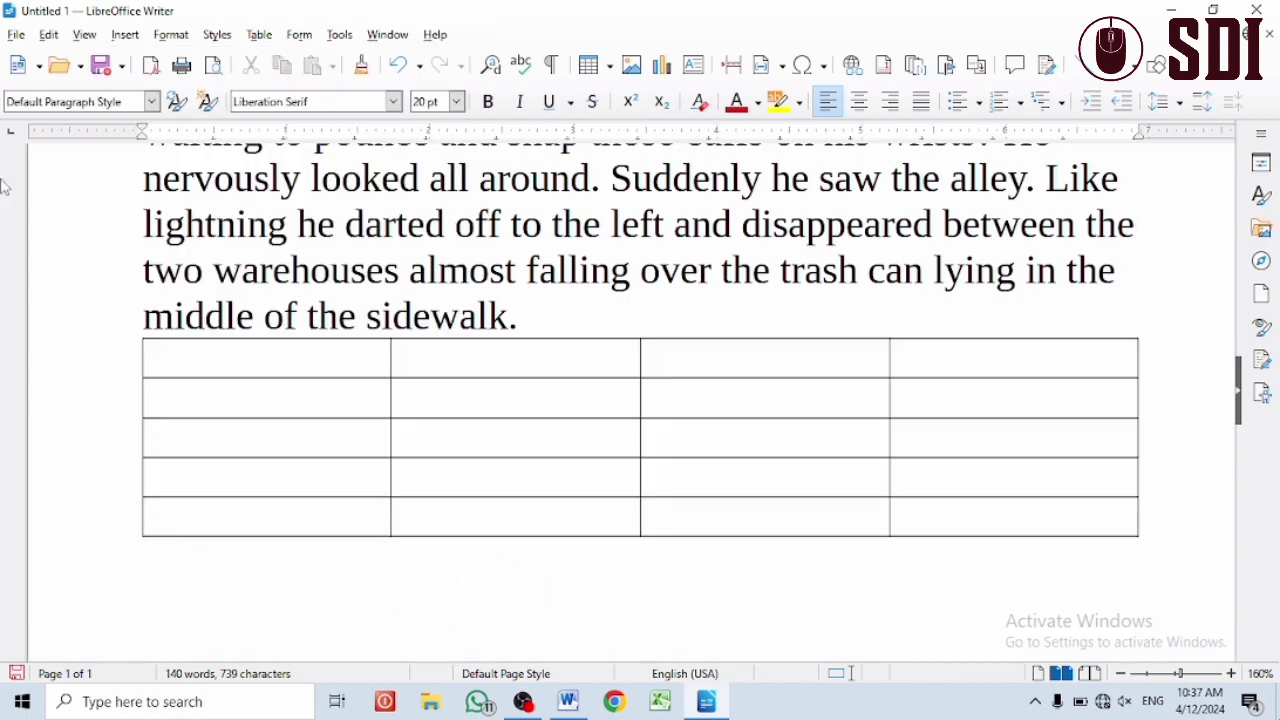
click(84, 35)
mouse_move(124, 130)
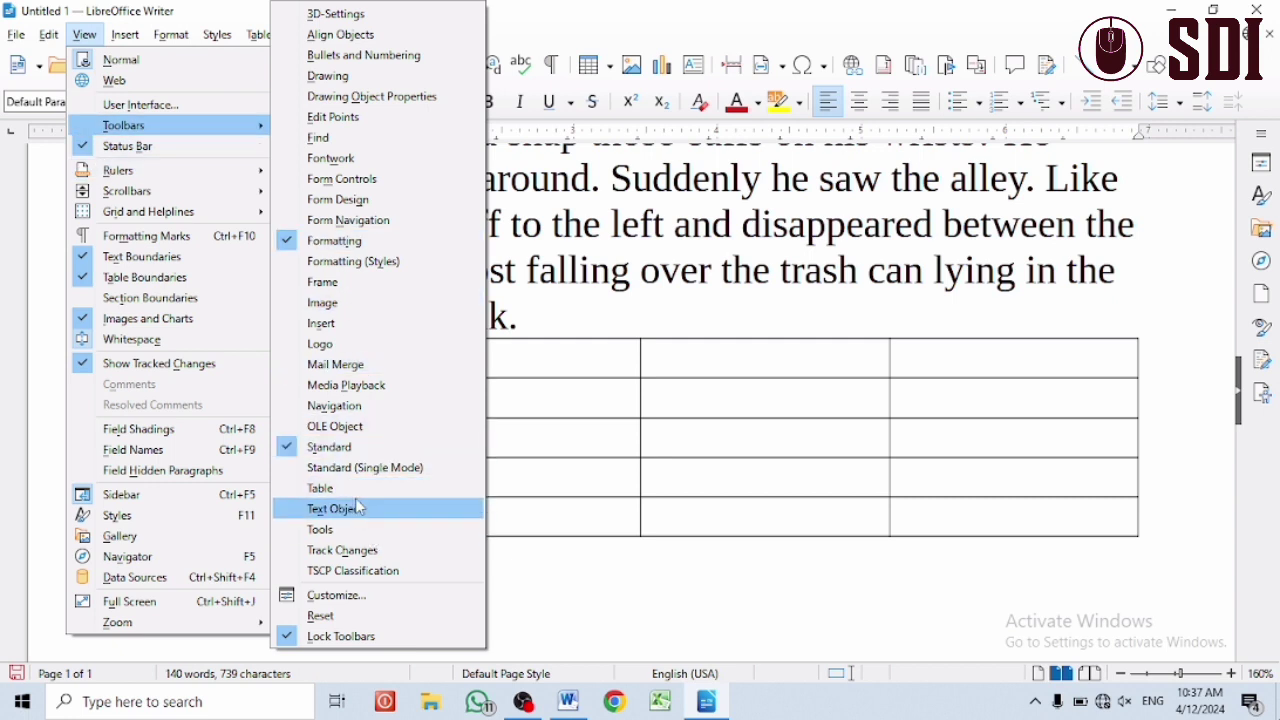
click(553, 574)
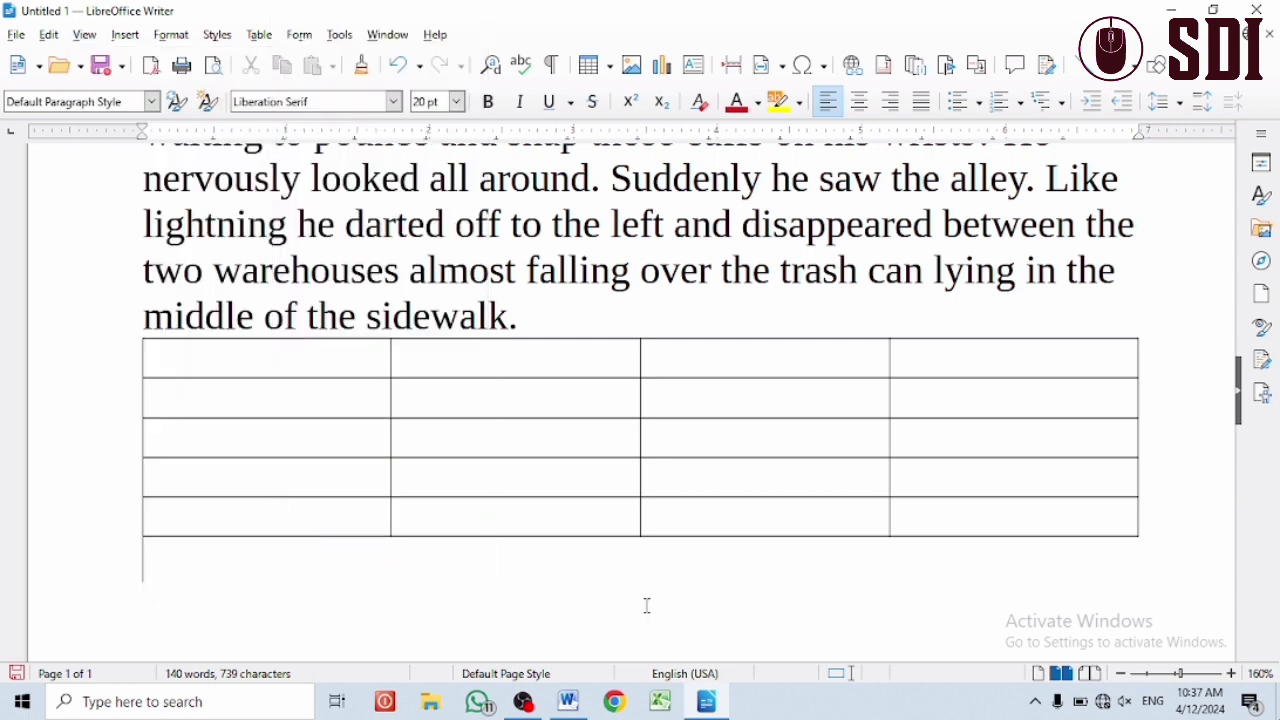
- Apply borders to every cell of the whole table and replace them with the no-borders preset
click(214, 355)
drag(220, 354, 1033, 534)
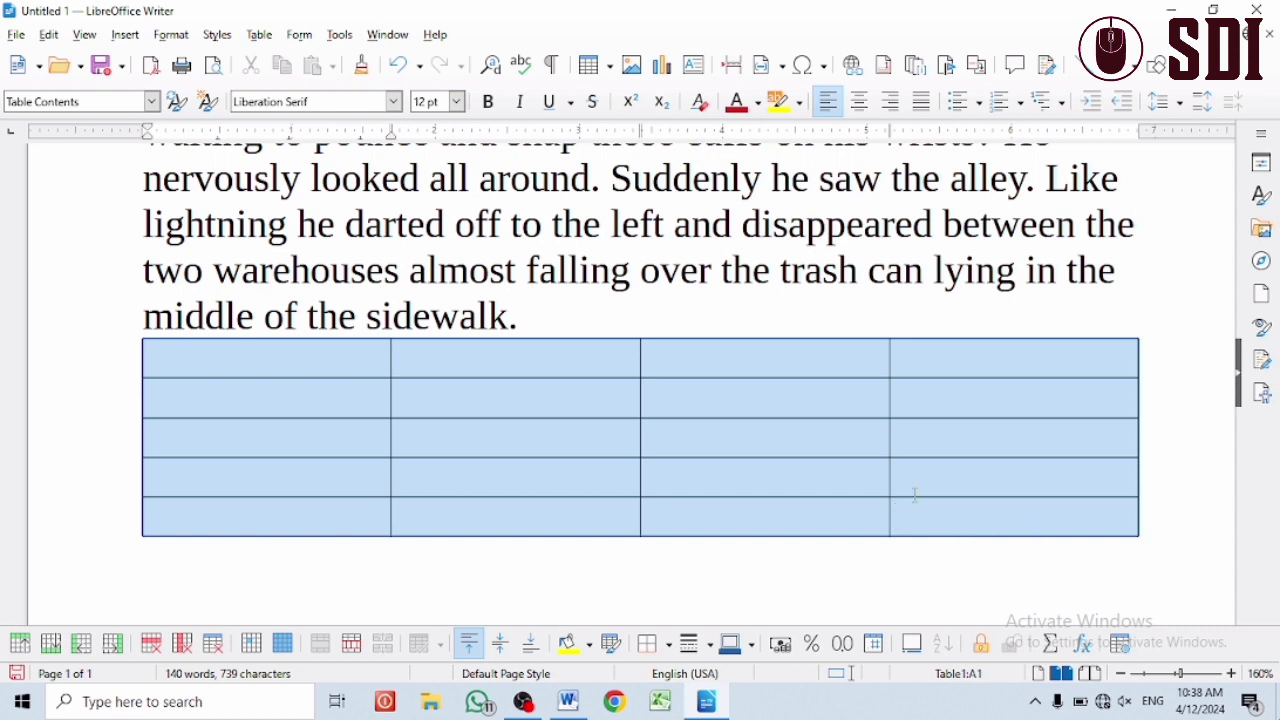
click(85, 38)
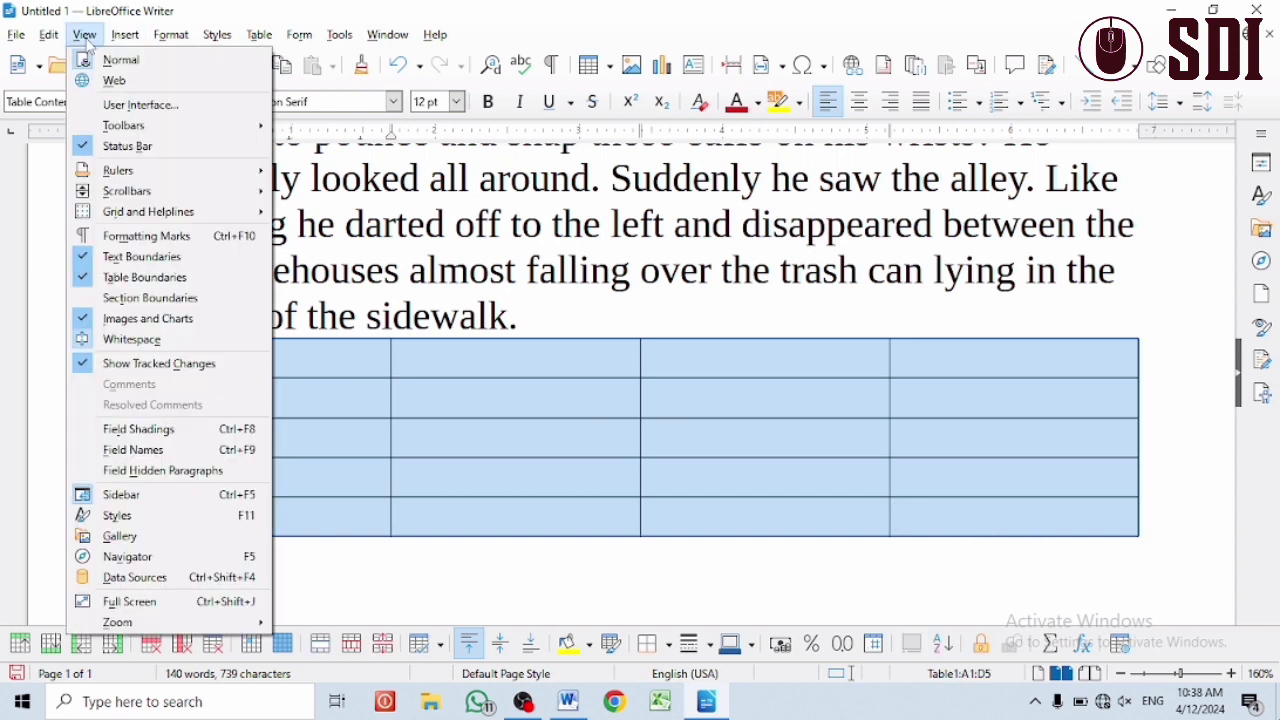
click(619, 376)
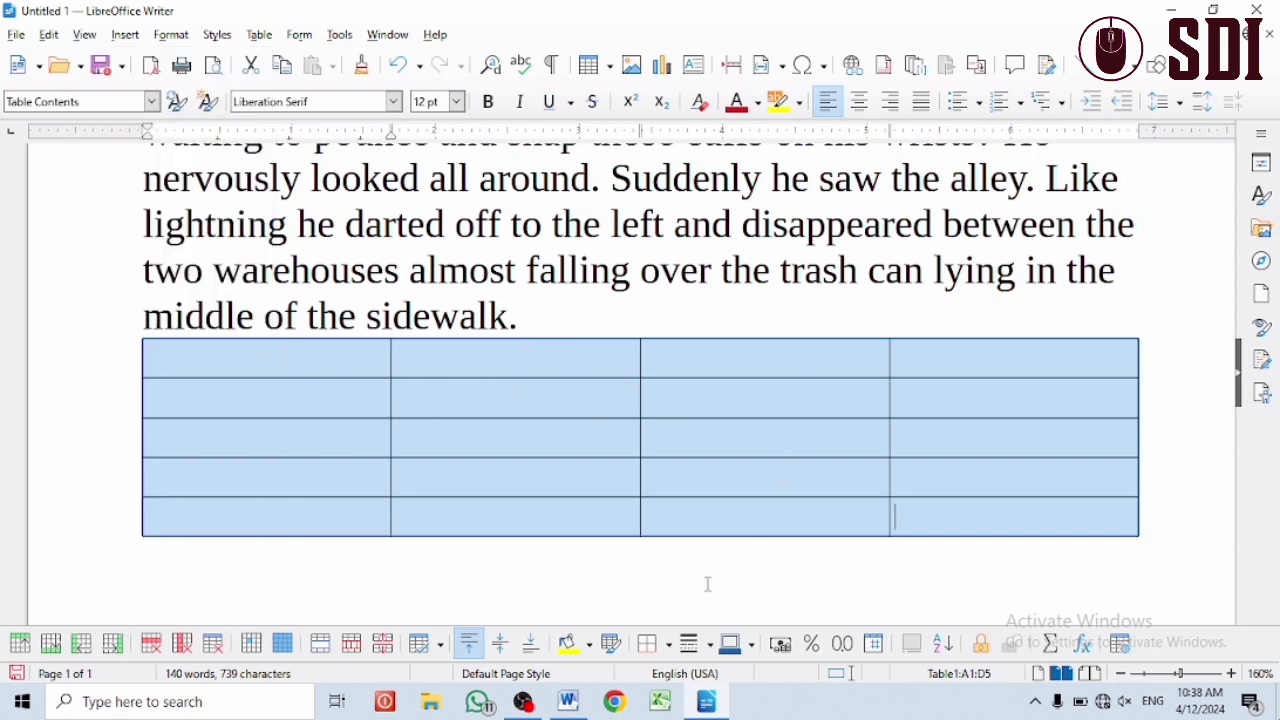
click(670, 646)
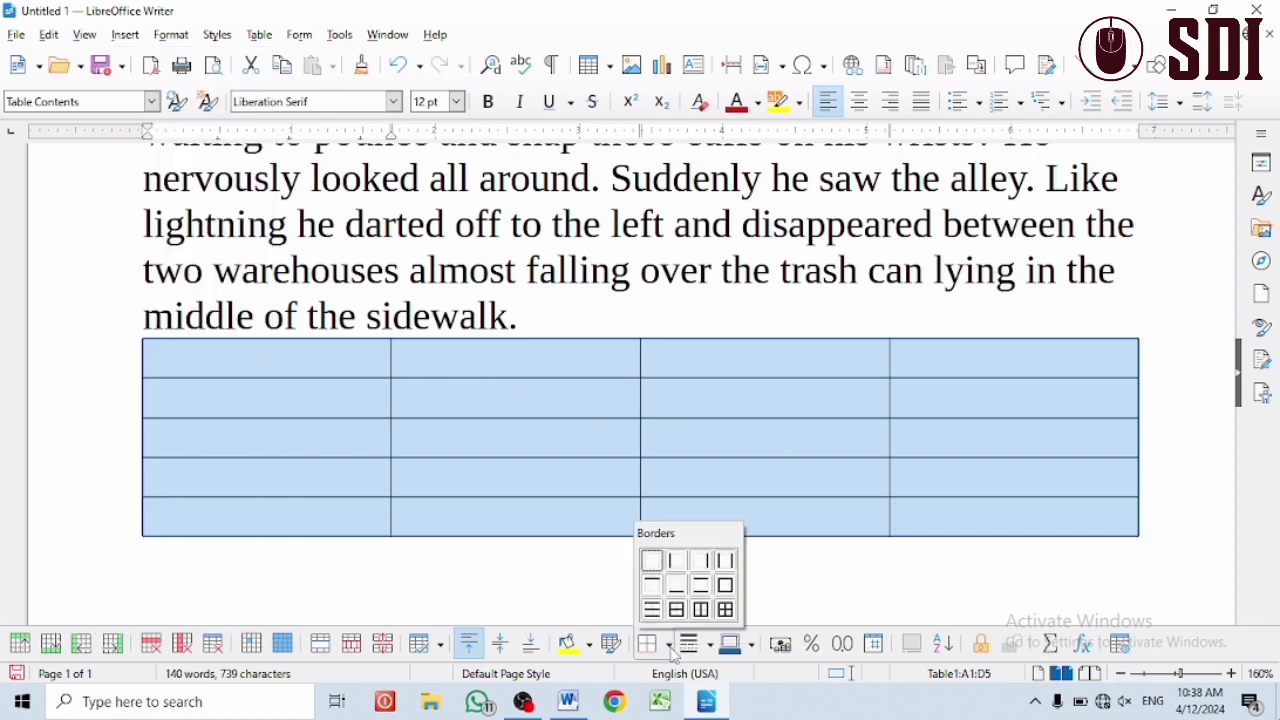
click(733, 610)
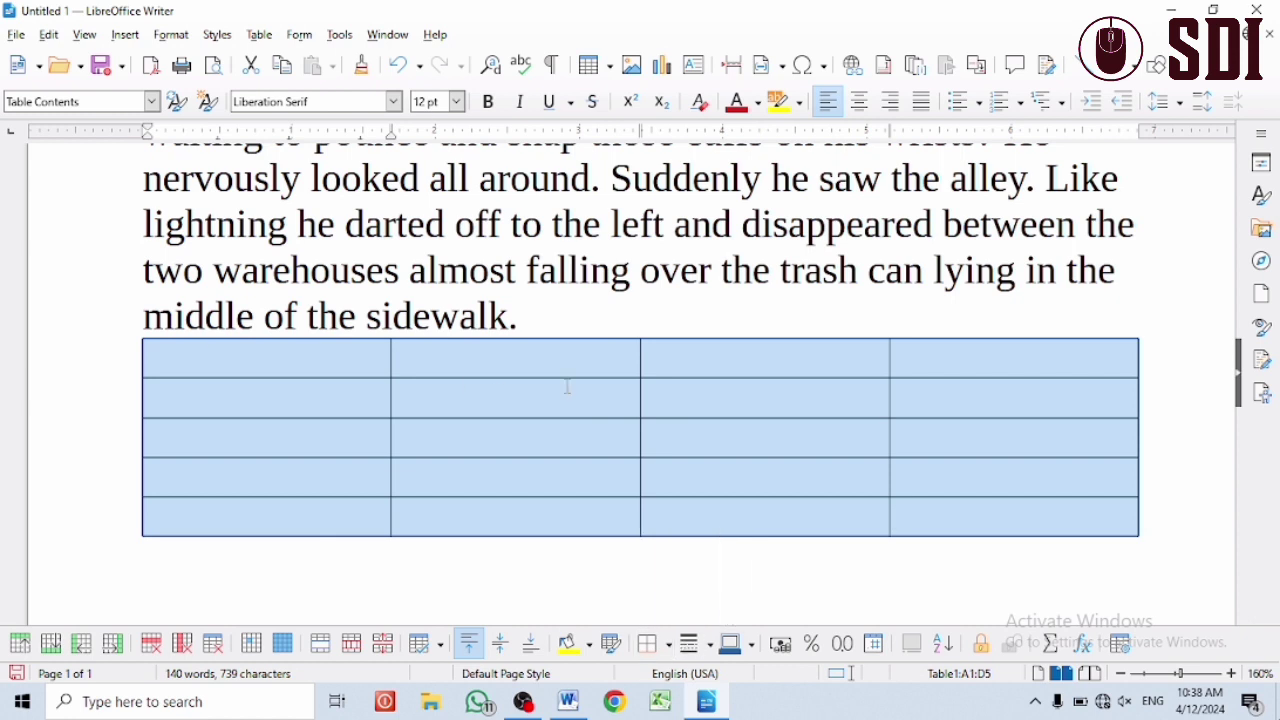
click(668, 646)
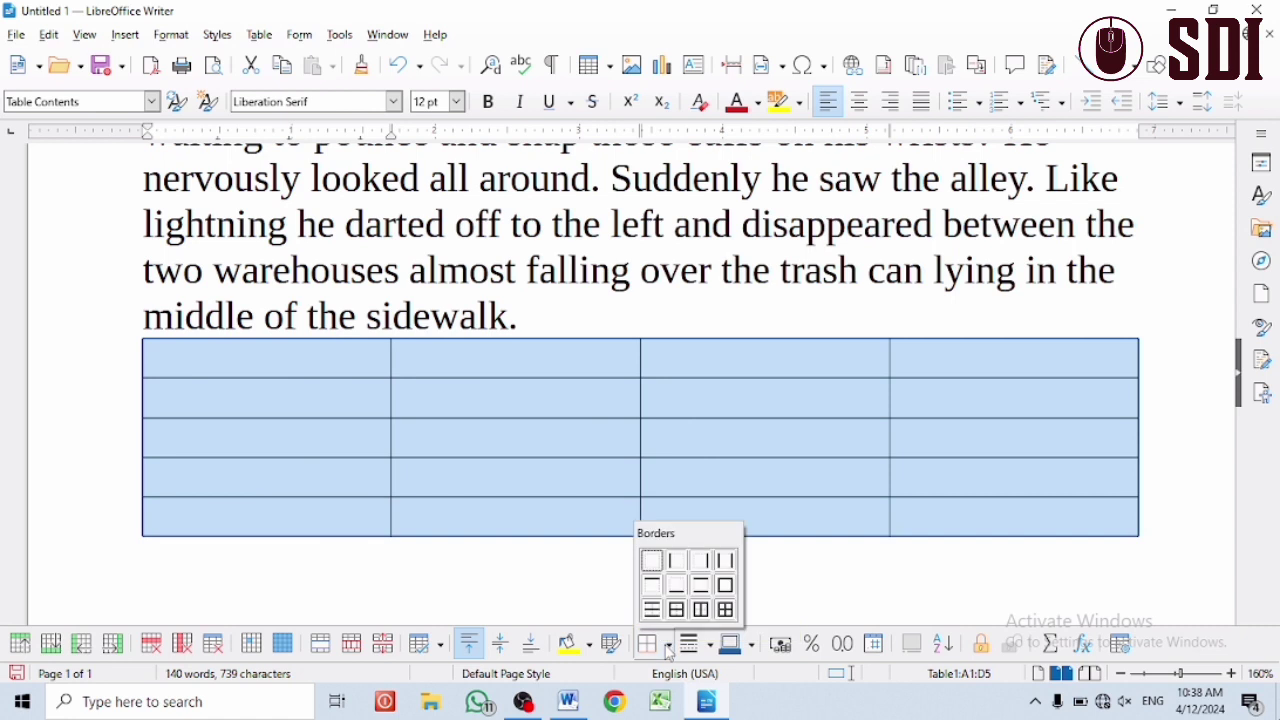
click(651, 561)
click(656, 560)
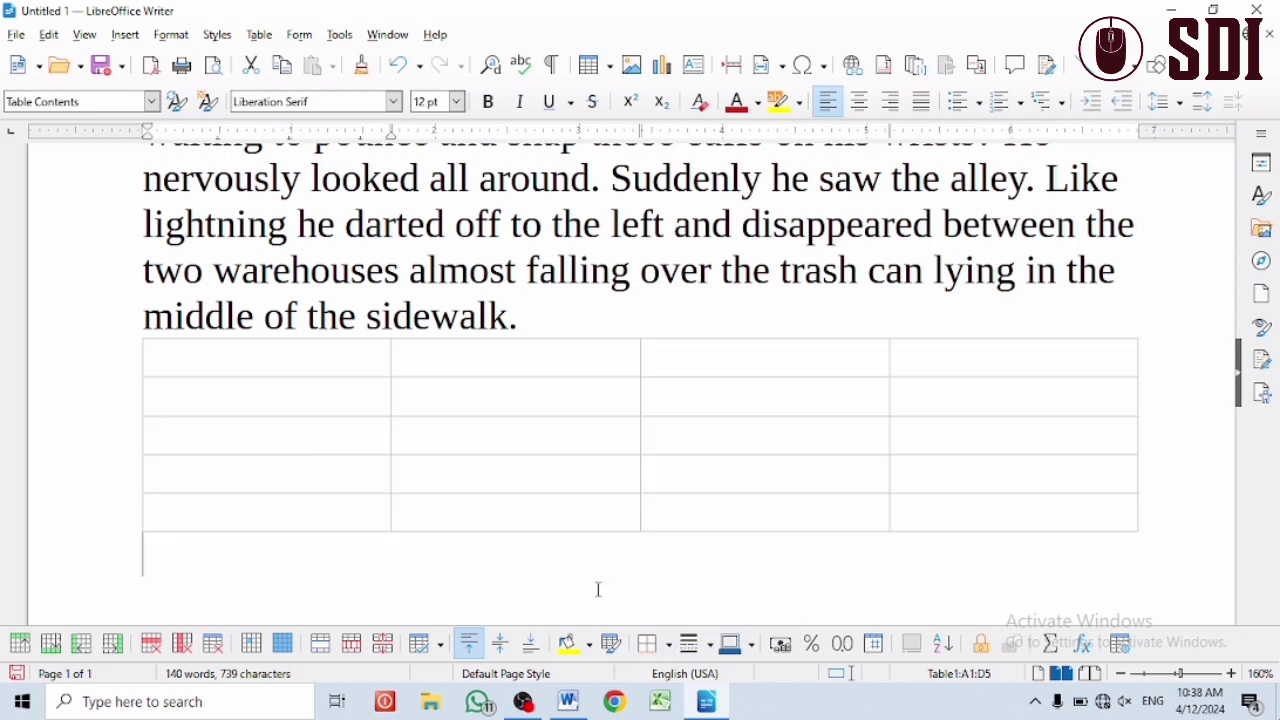
drag(258, 363, 923, 527)
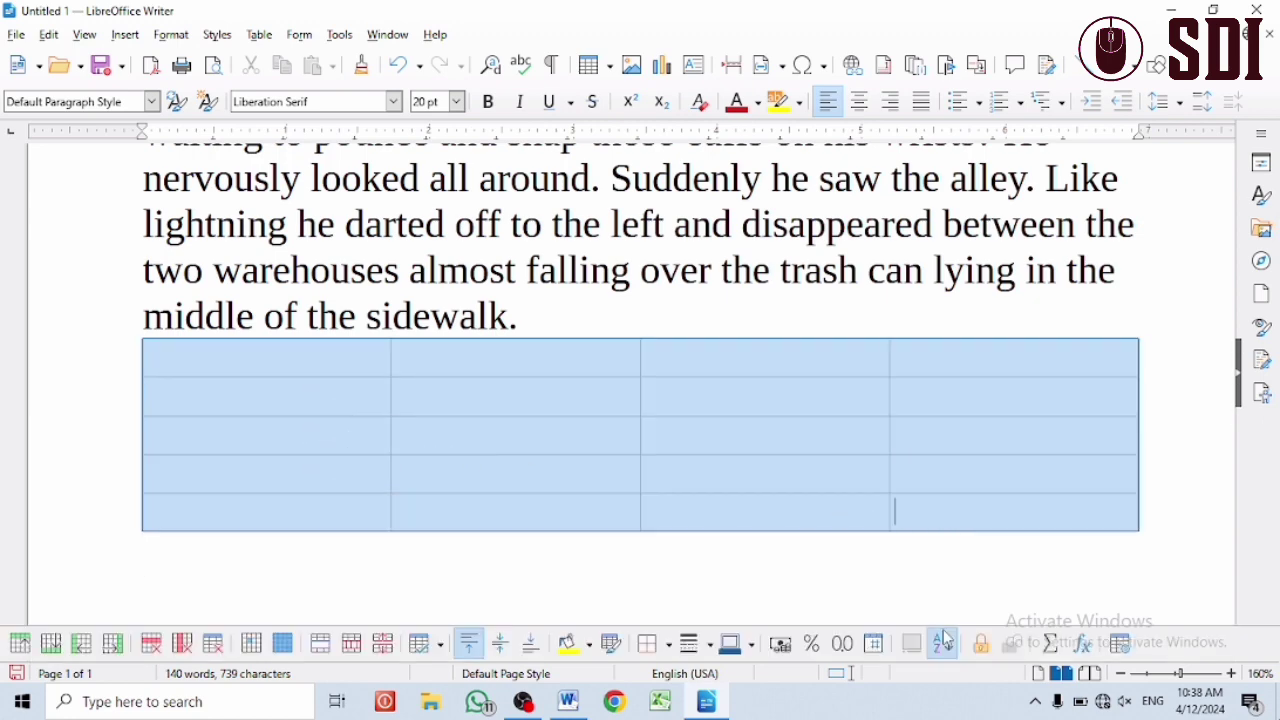
click(942, 643)
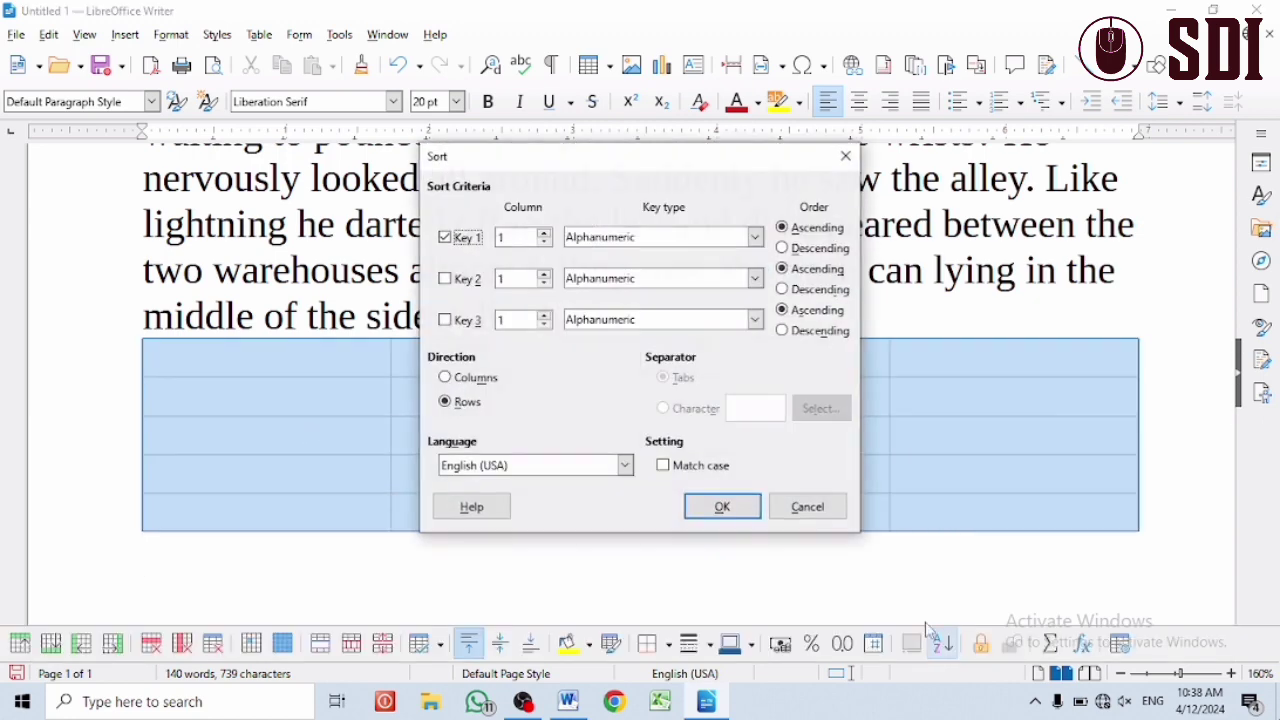
click(810, 508)
click(296, 289)
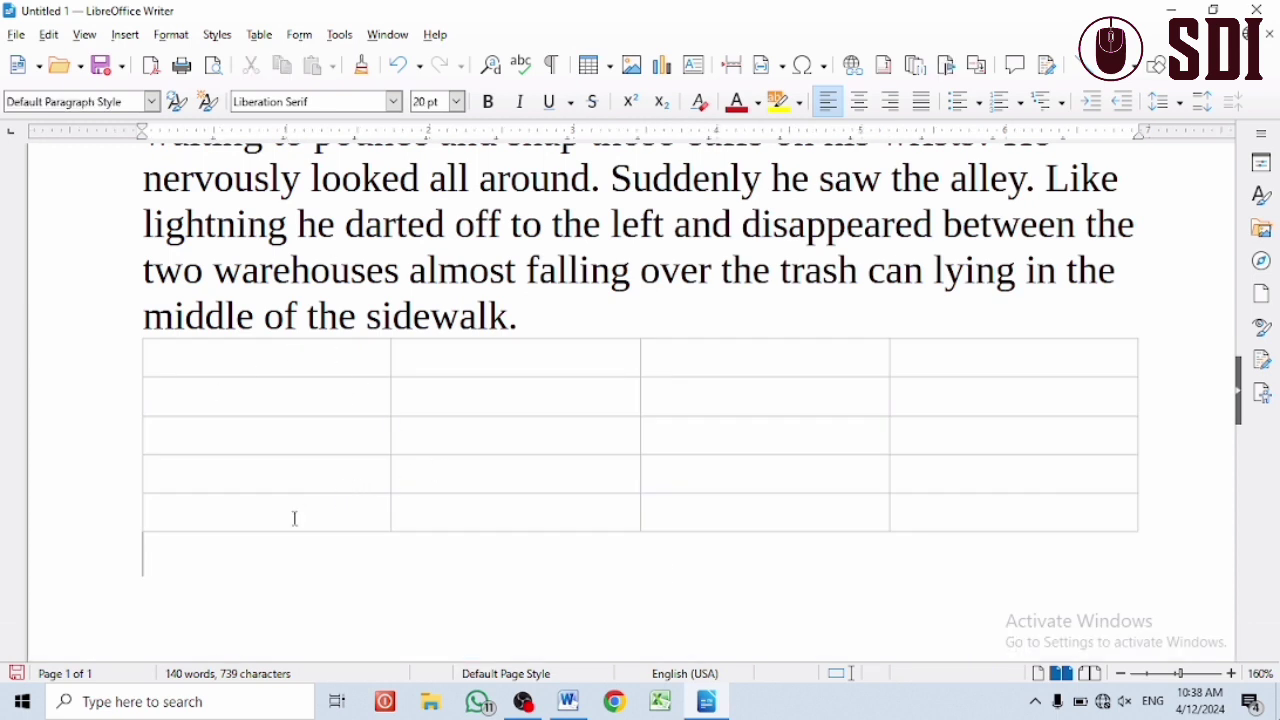
- Select the whole borderless table and turn off the table boundaries
drag(310, 355, 955, 522)
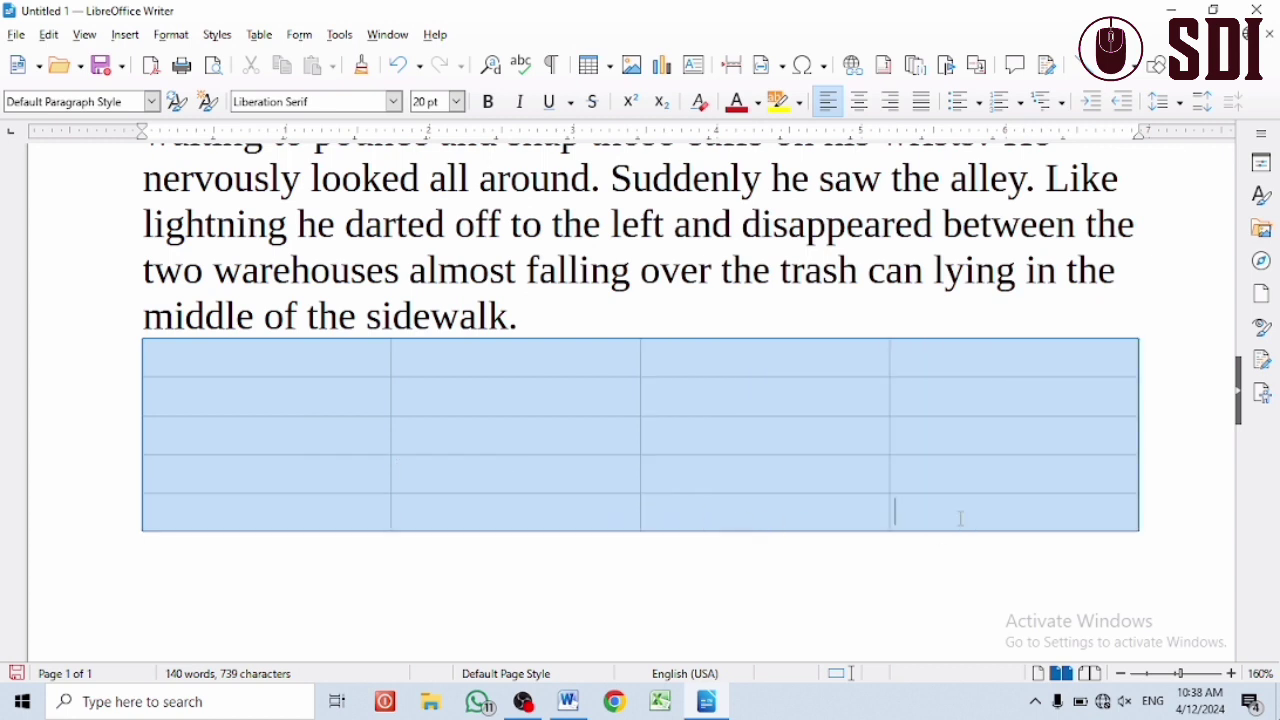
click(84, 35)
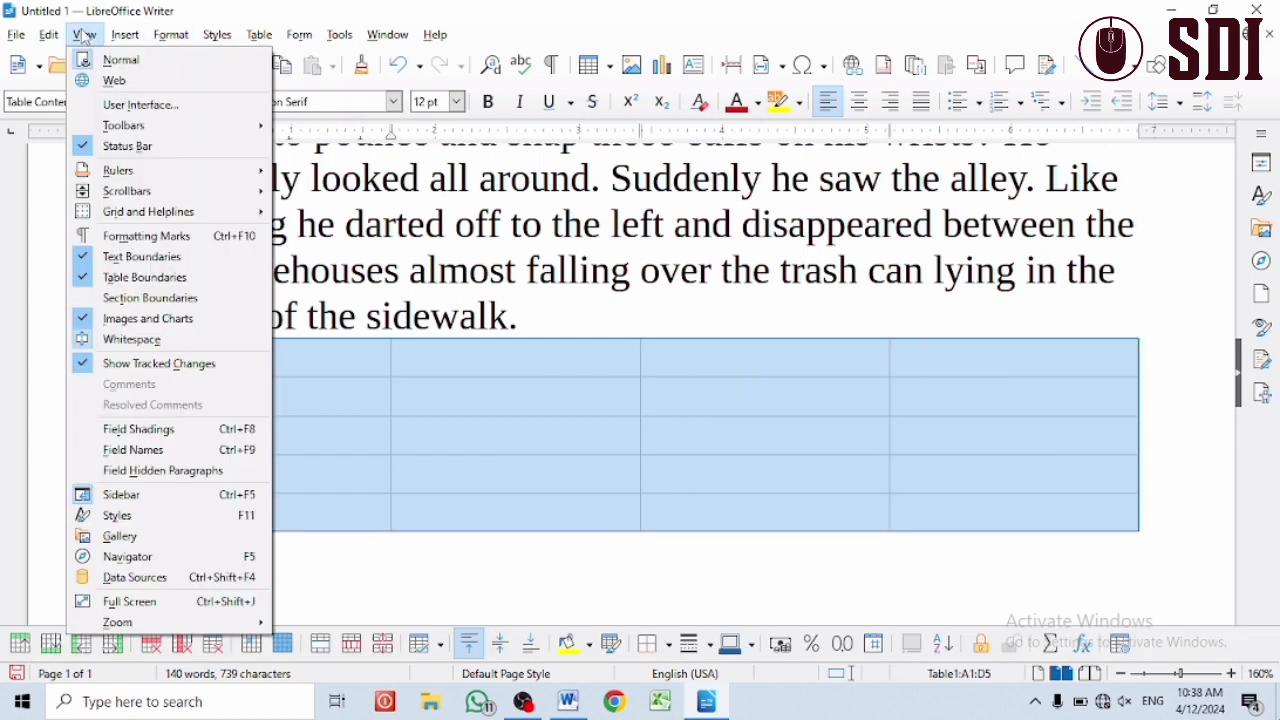
click(85, 277)
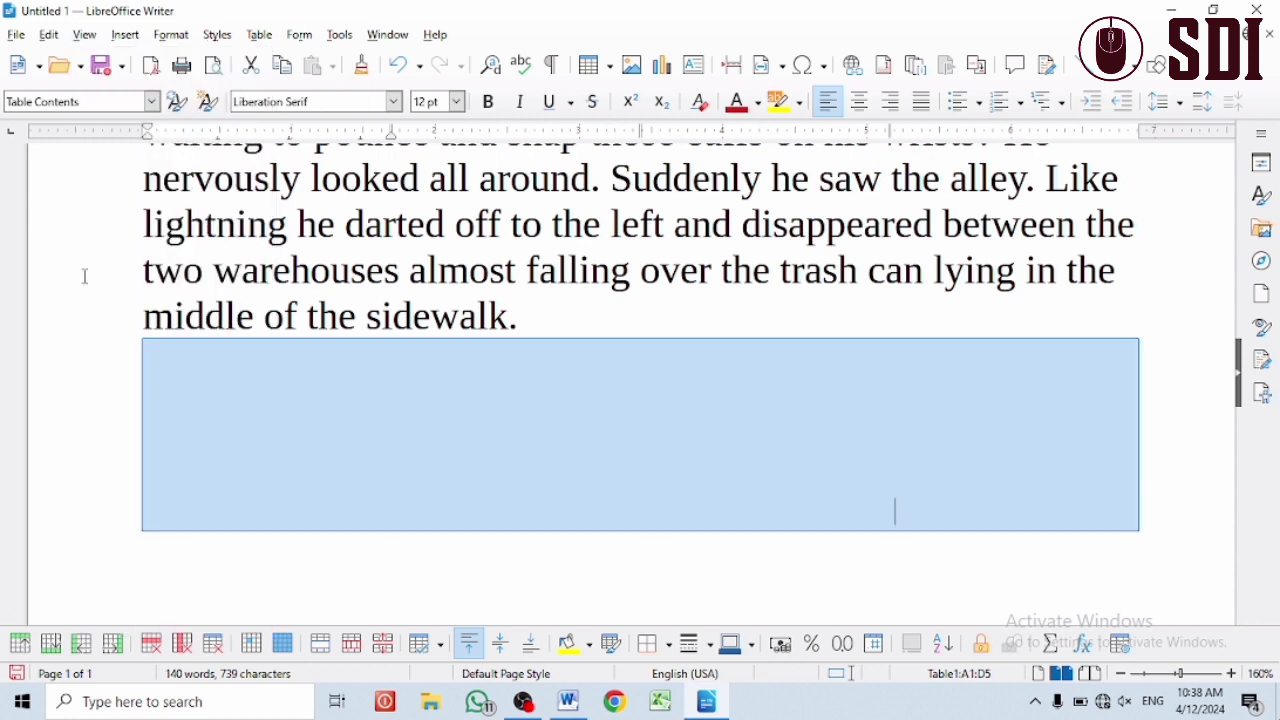
- With the table boundaries hidden, apply all borders to the whole table and remove them again
click(263, 426)
drag(171, 380, 1088, 567)
click(670, 645)
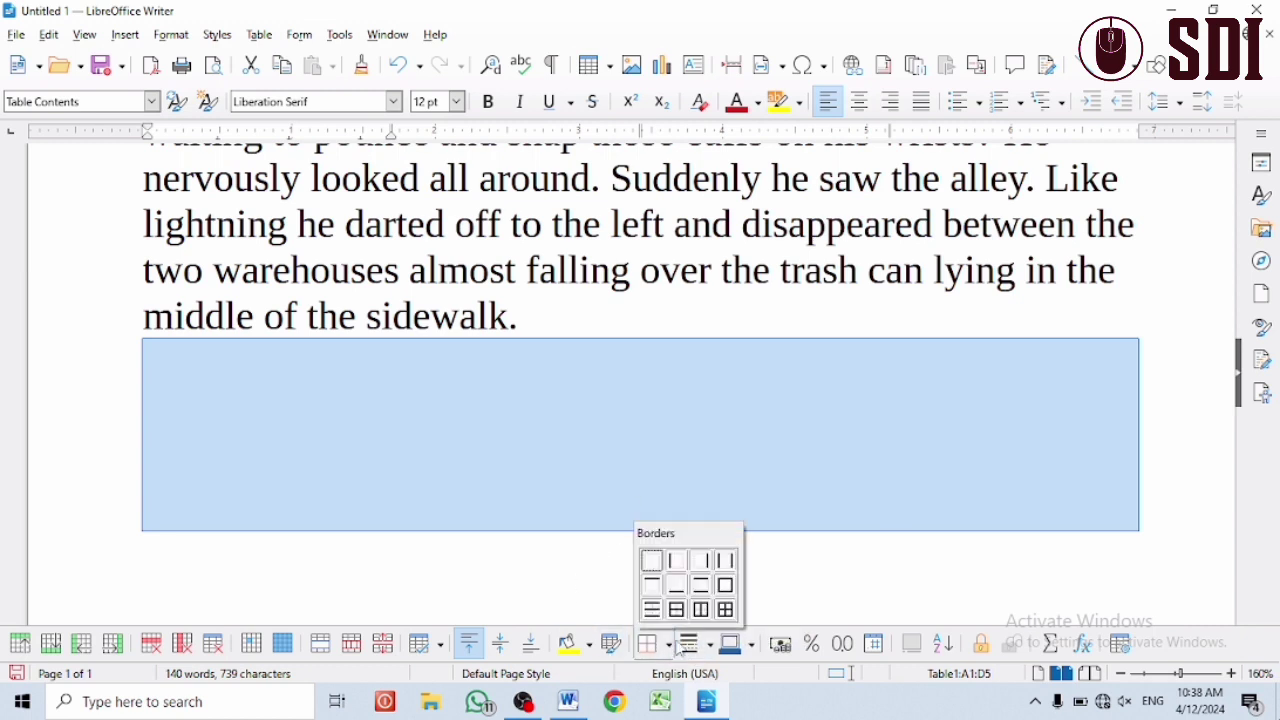
click(725, 609)
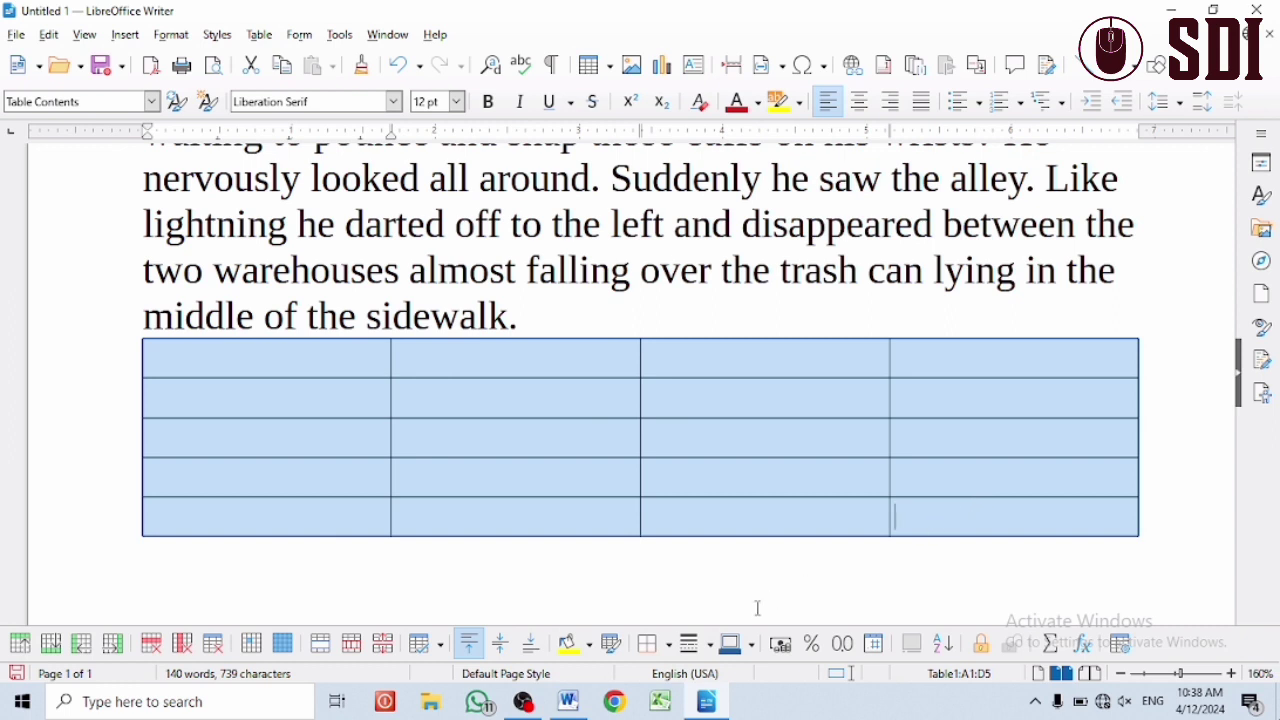
click(669, 645)
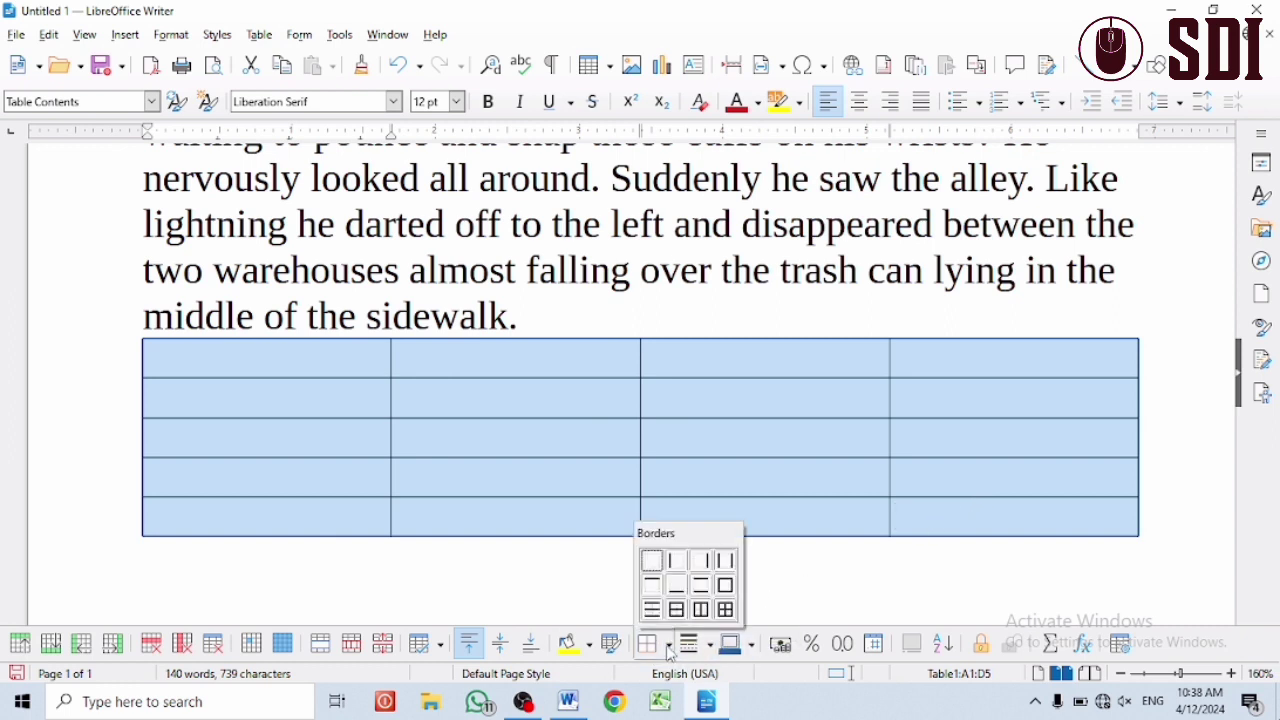
click(651, 561)
click(686, 545)
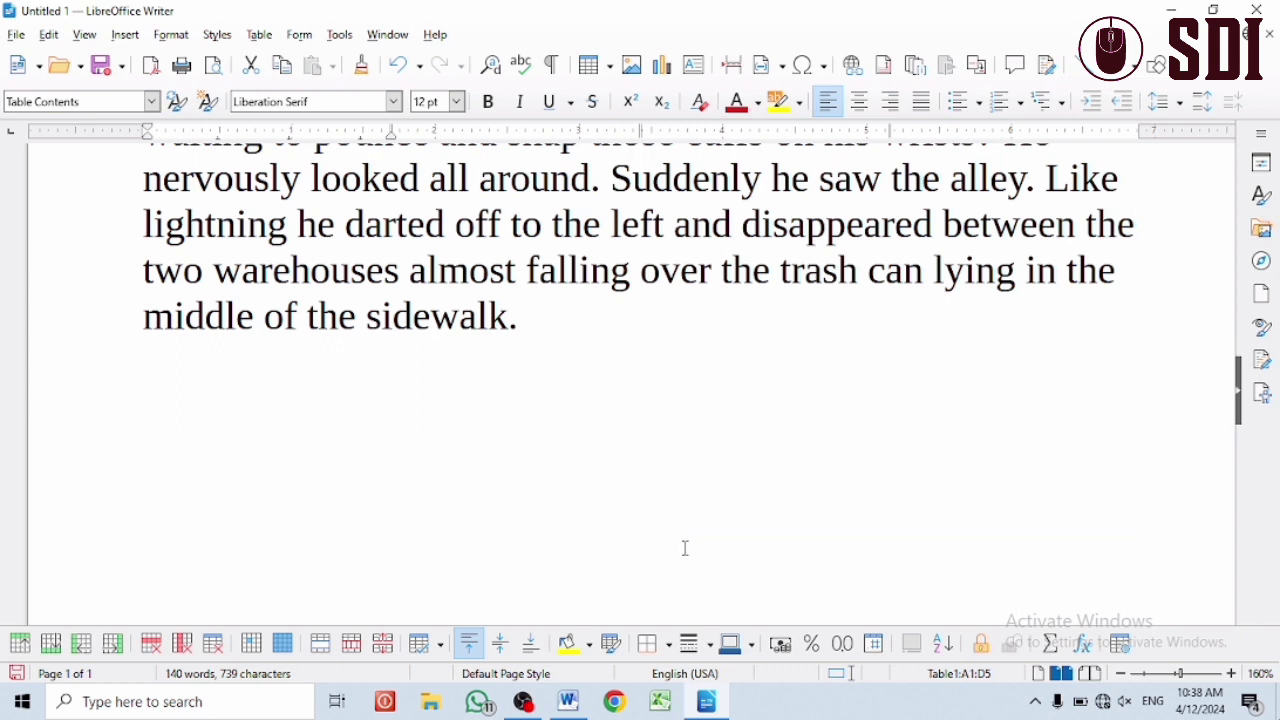
- Select the area of the invisible table and turn the table boundaries back on
drag(214, 386, 511, 518)
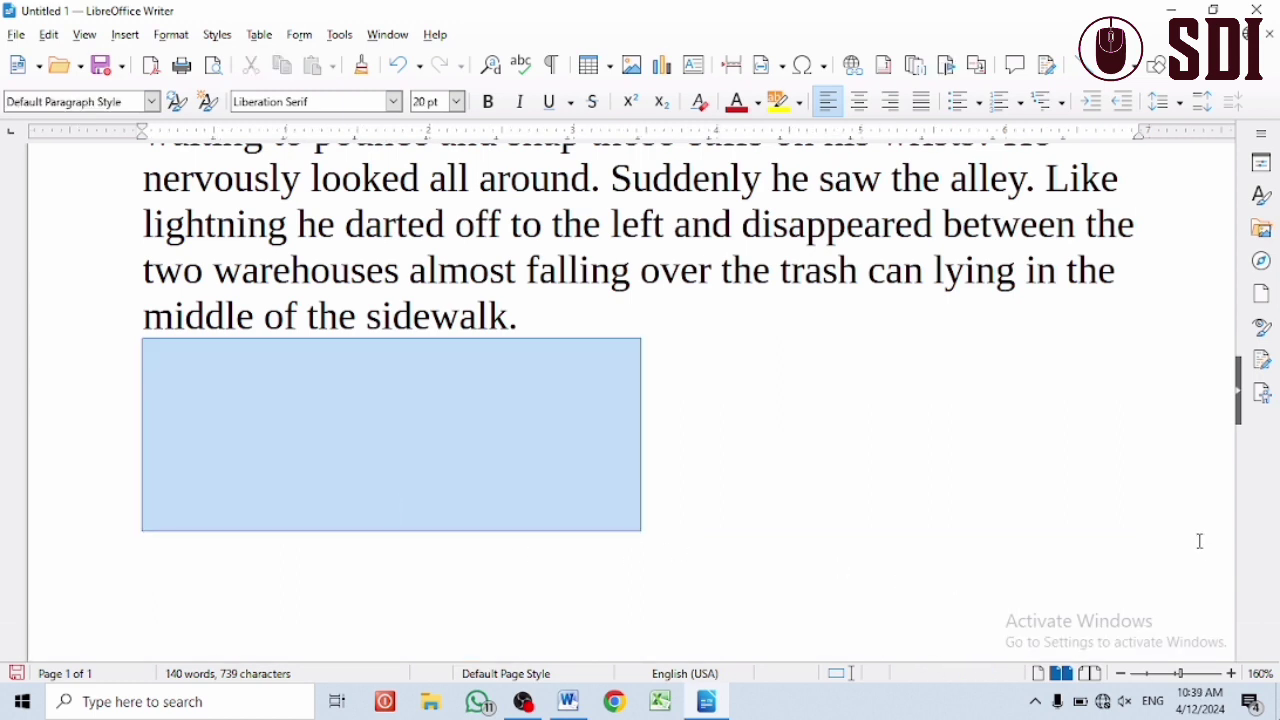
drag(1200, 541, 1097, 551)
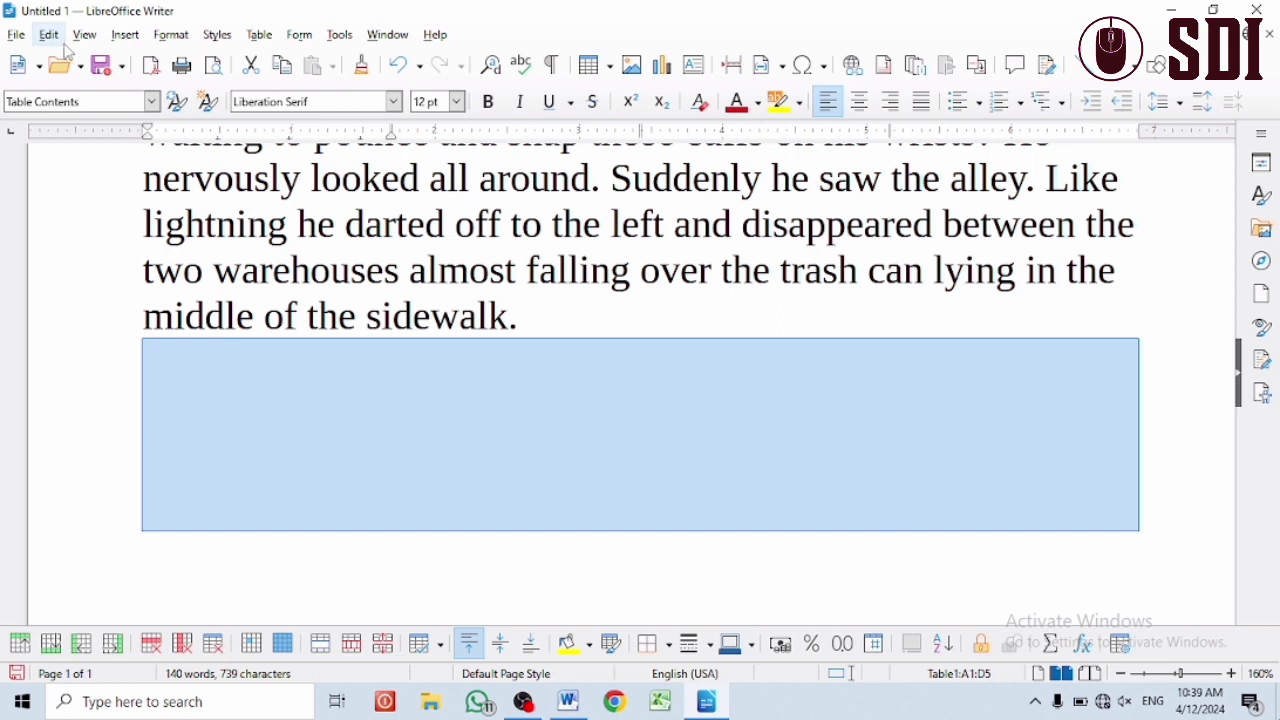
click(80, 35)
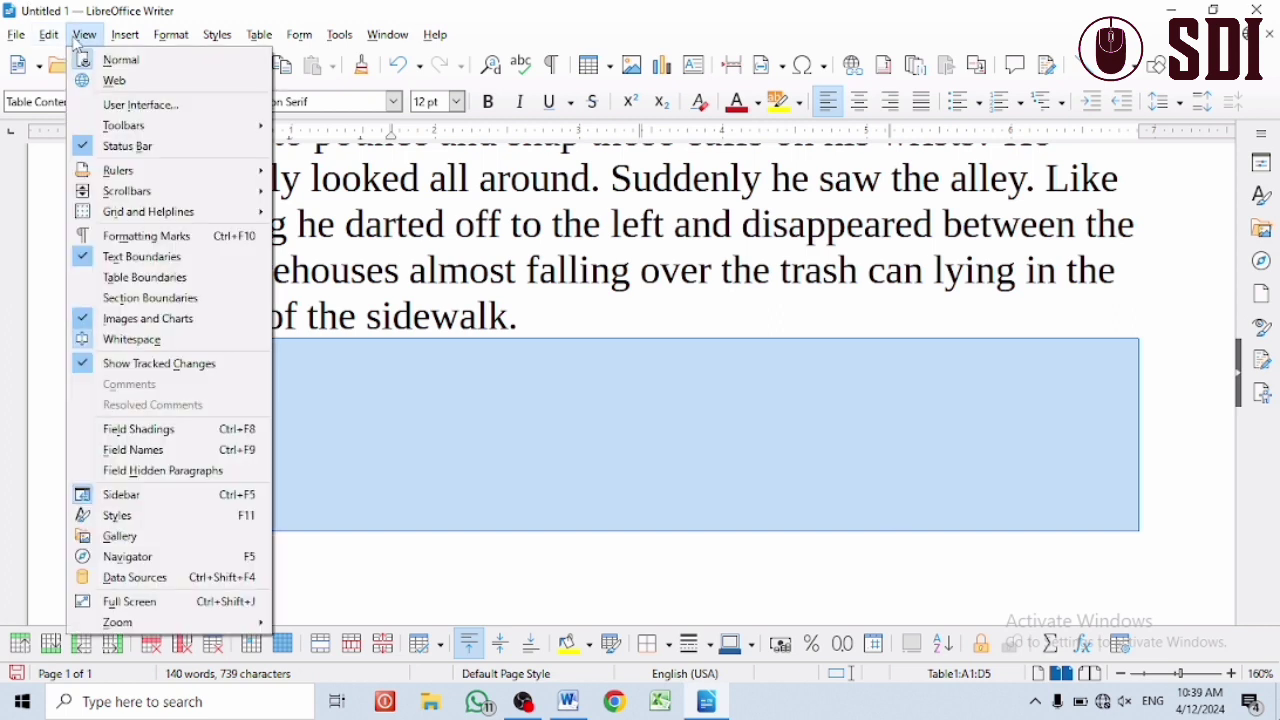
click(85, 280)
click(685, 537)
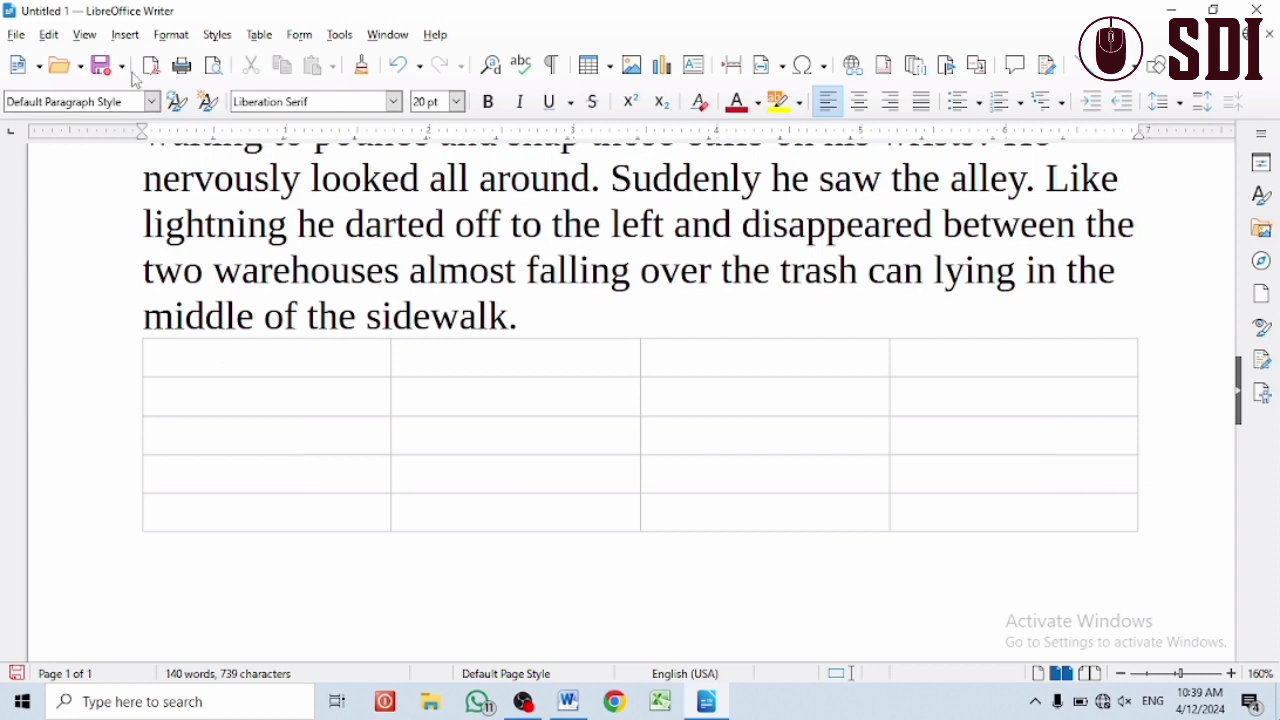
- Select all cells of the borderless table below the paragraph and delete the entire table
click(84, 34)
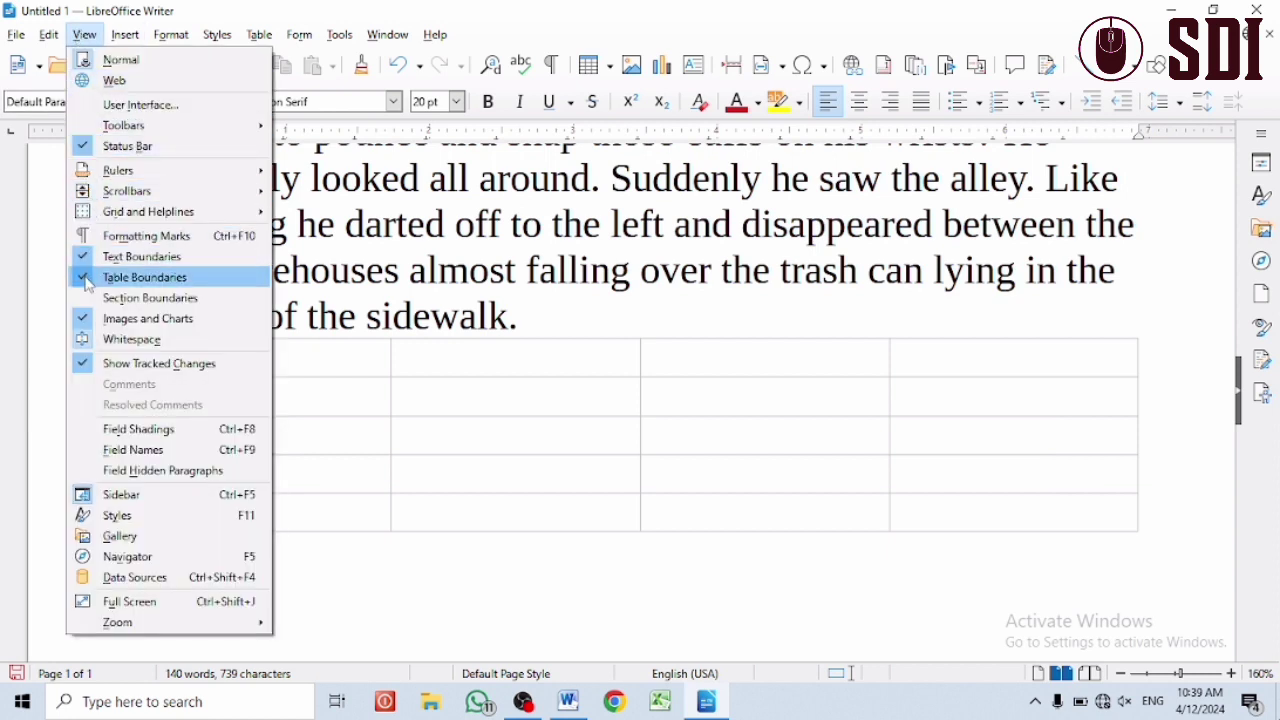
click(587, 478)
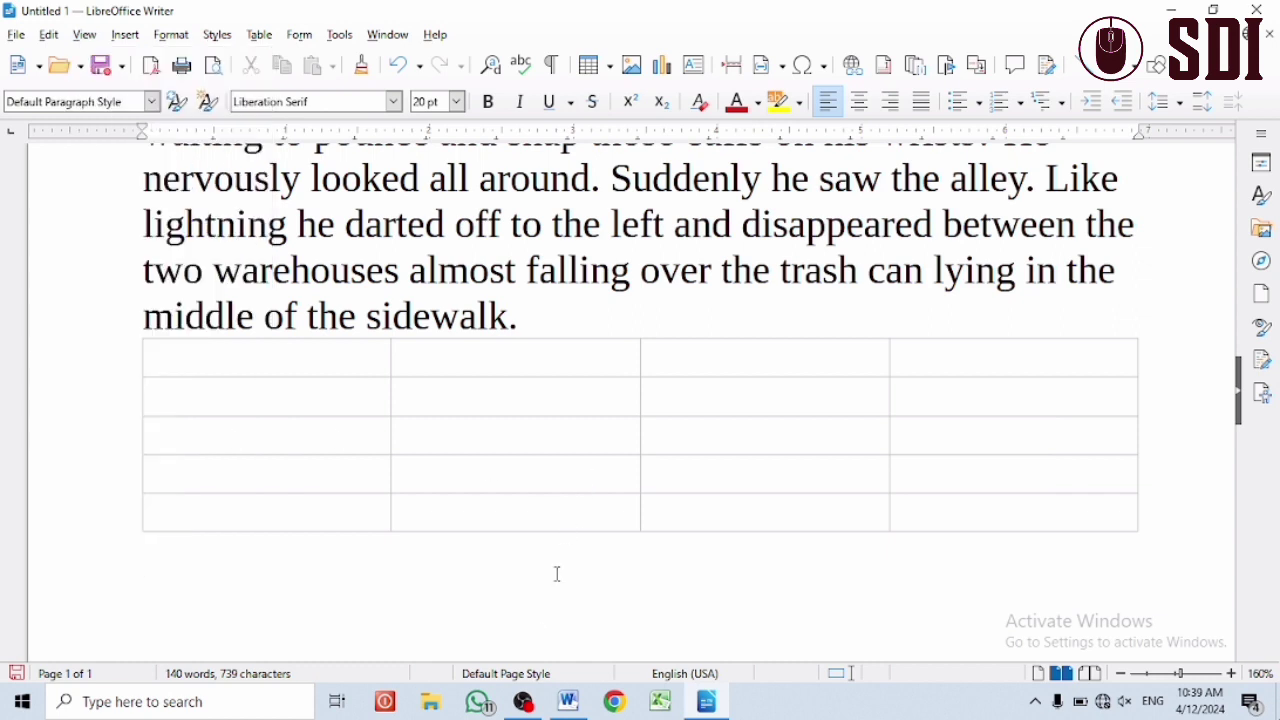
drag(289, 357, 1037, 526)
right_click(740, 395)
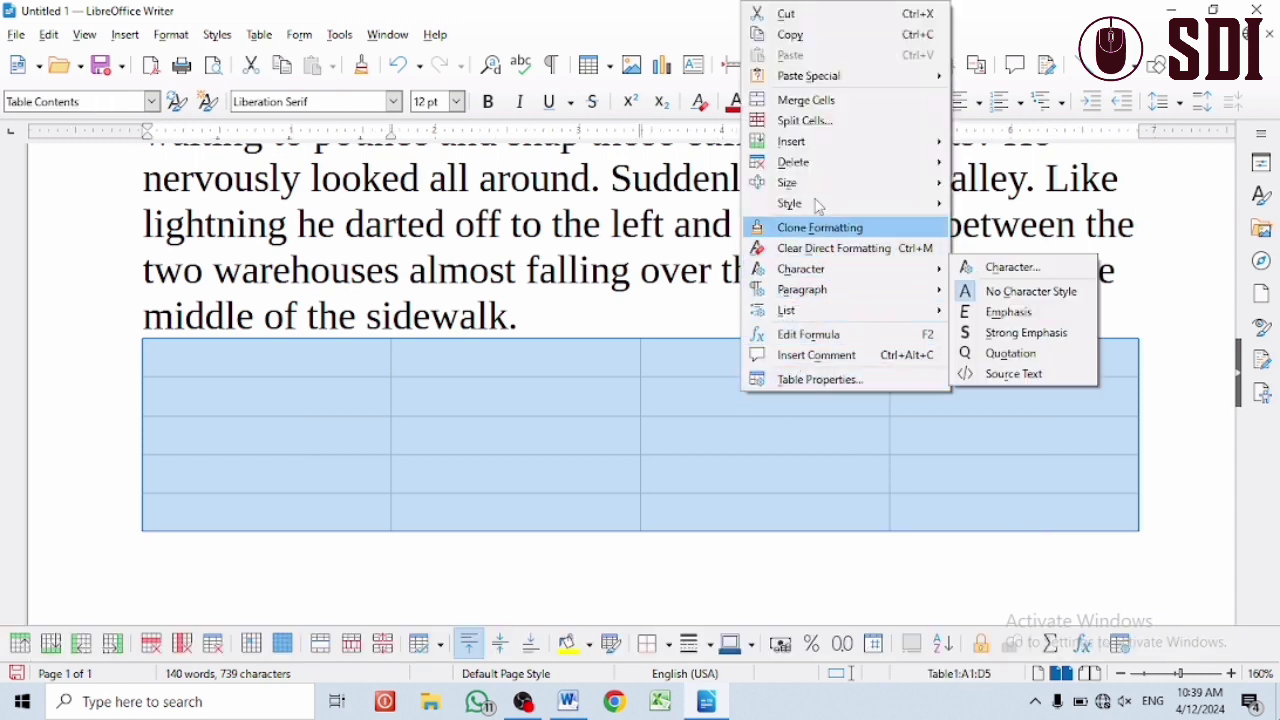
click(758, 441)
right_click(757, 443)
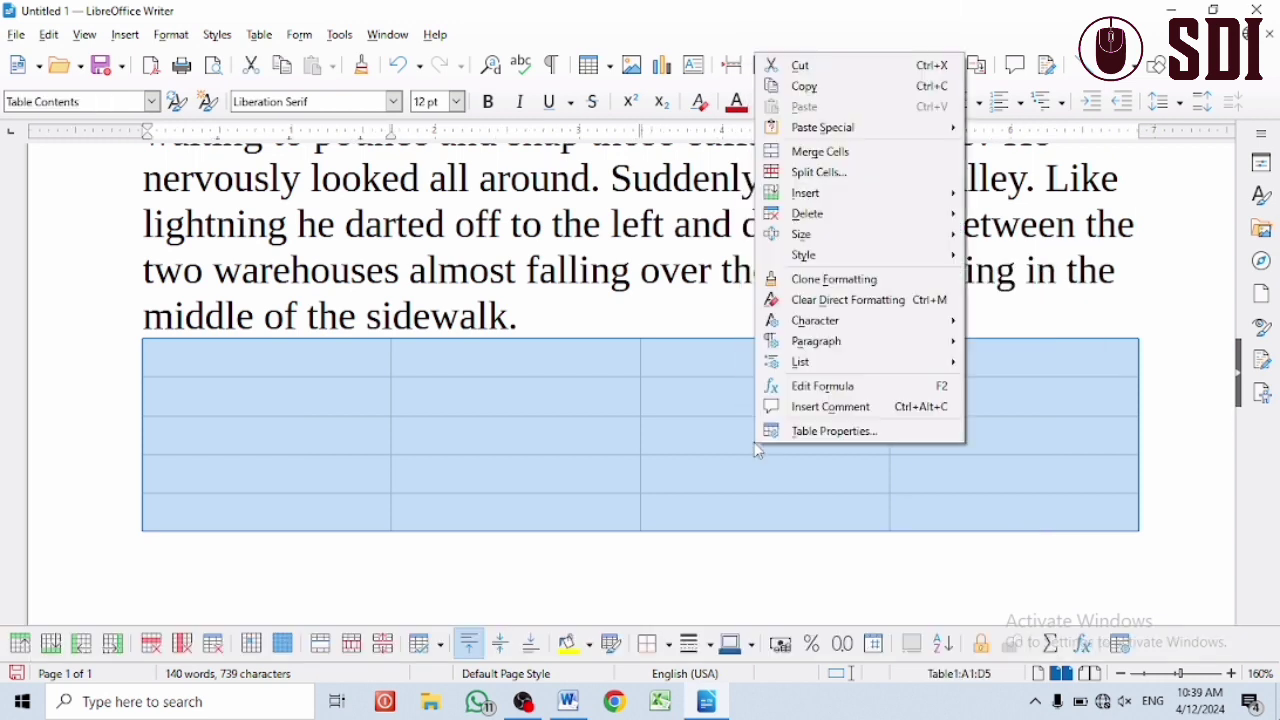
mouse_move(842, 213)
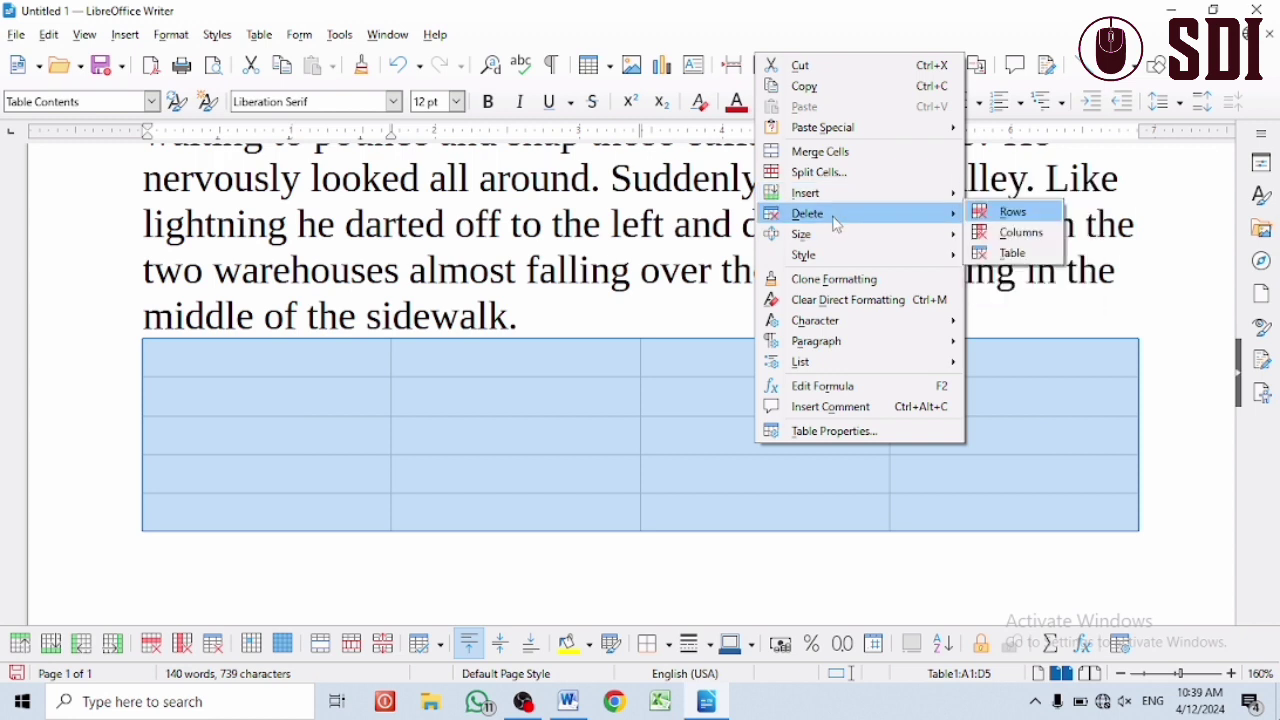
click(1027, 256)
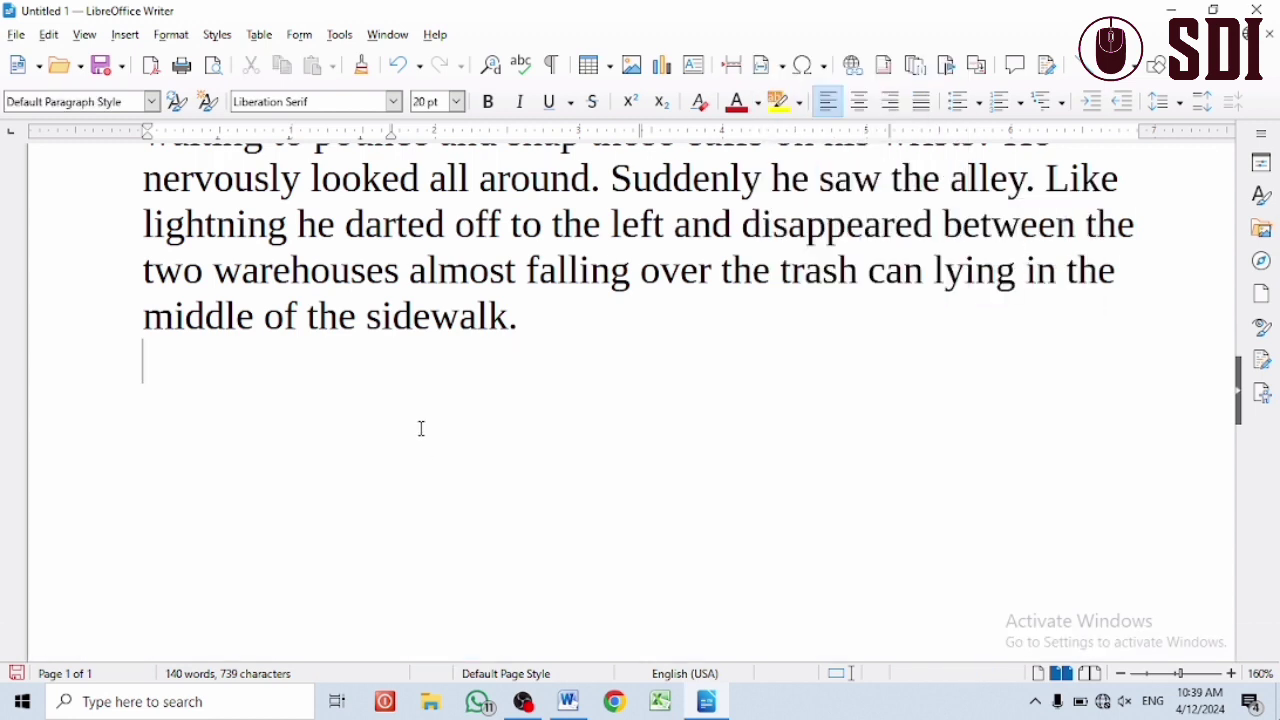
- Turn on the display of section boundaries and look up the command for inserting a section
click(80, 36)
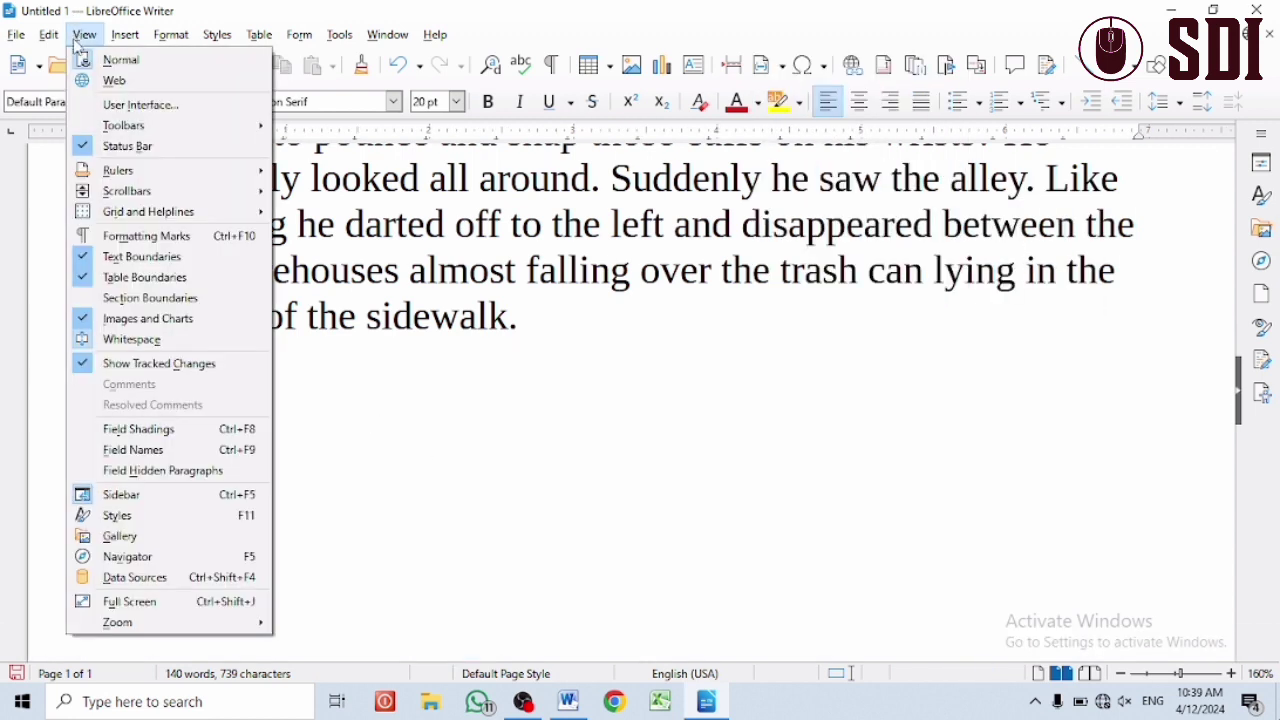
click(143, 300)
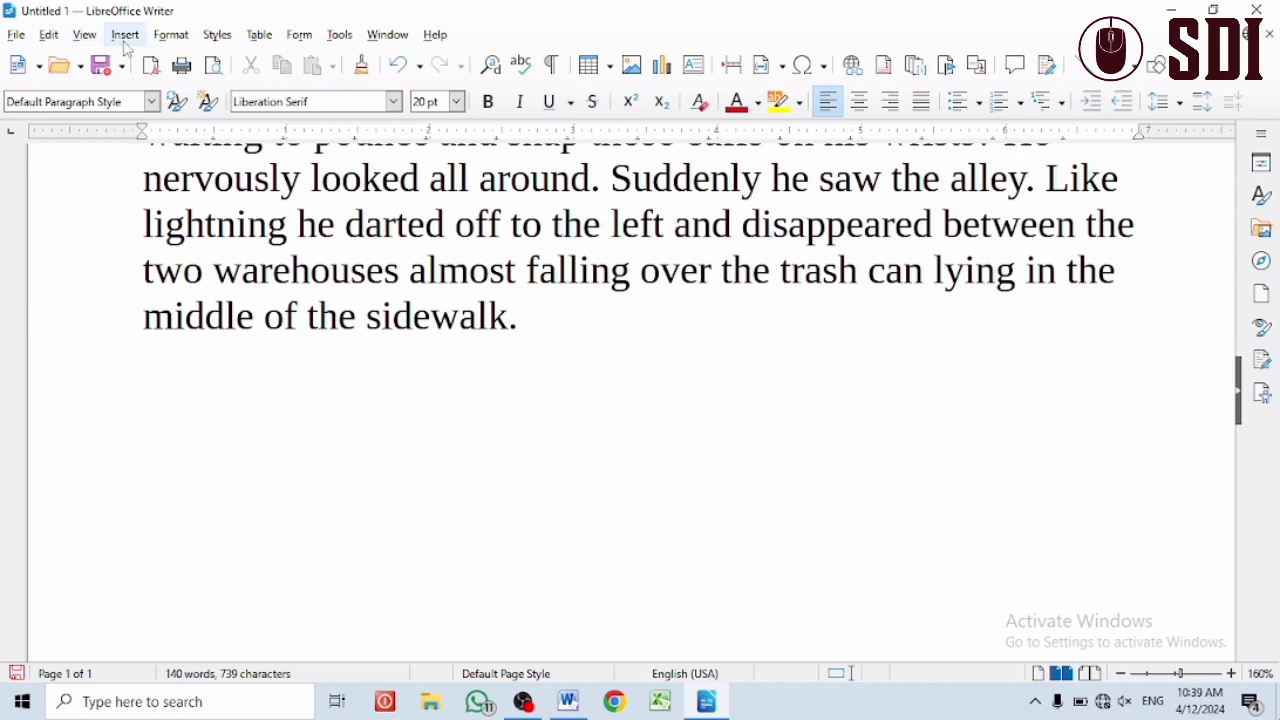
click(82, 38)
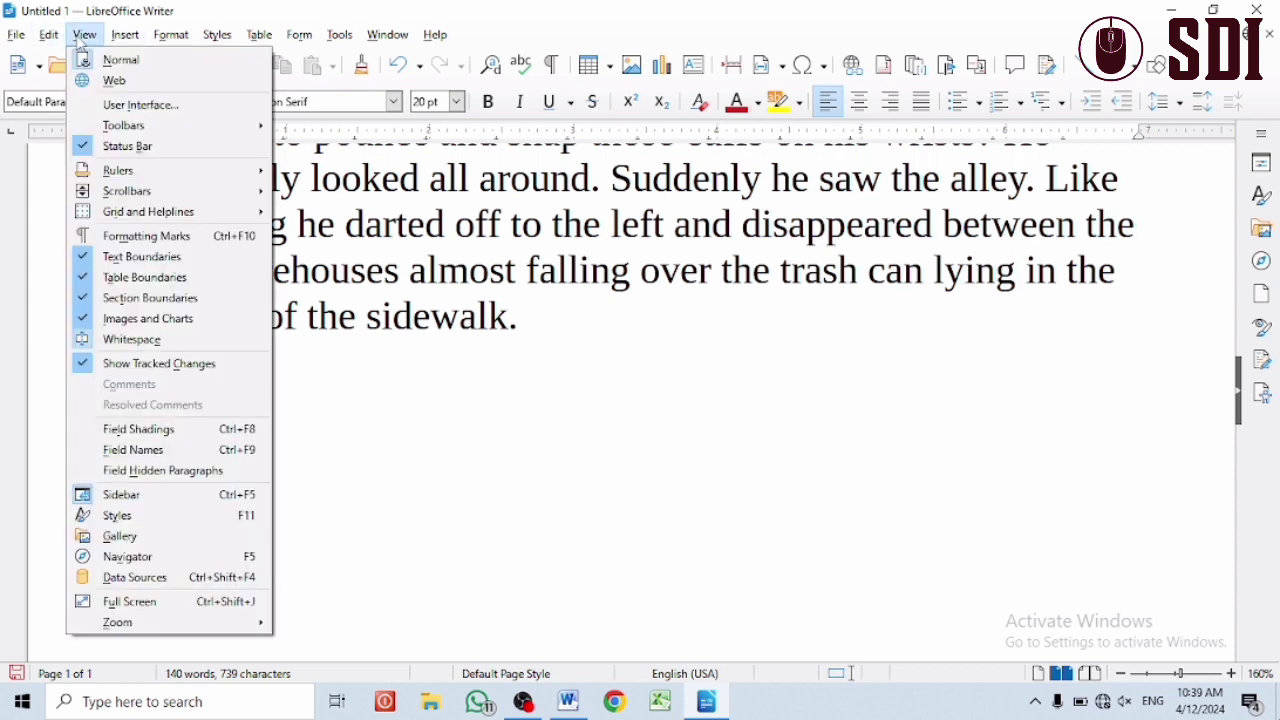
click(125, 38)
click(125, 38)
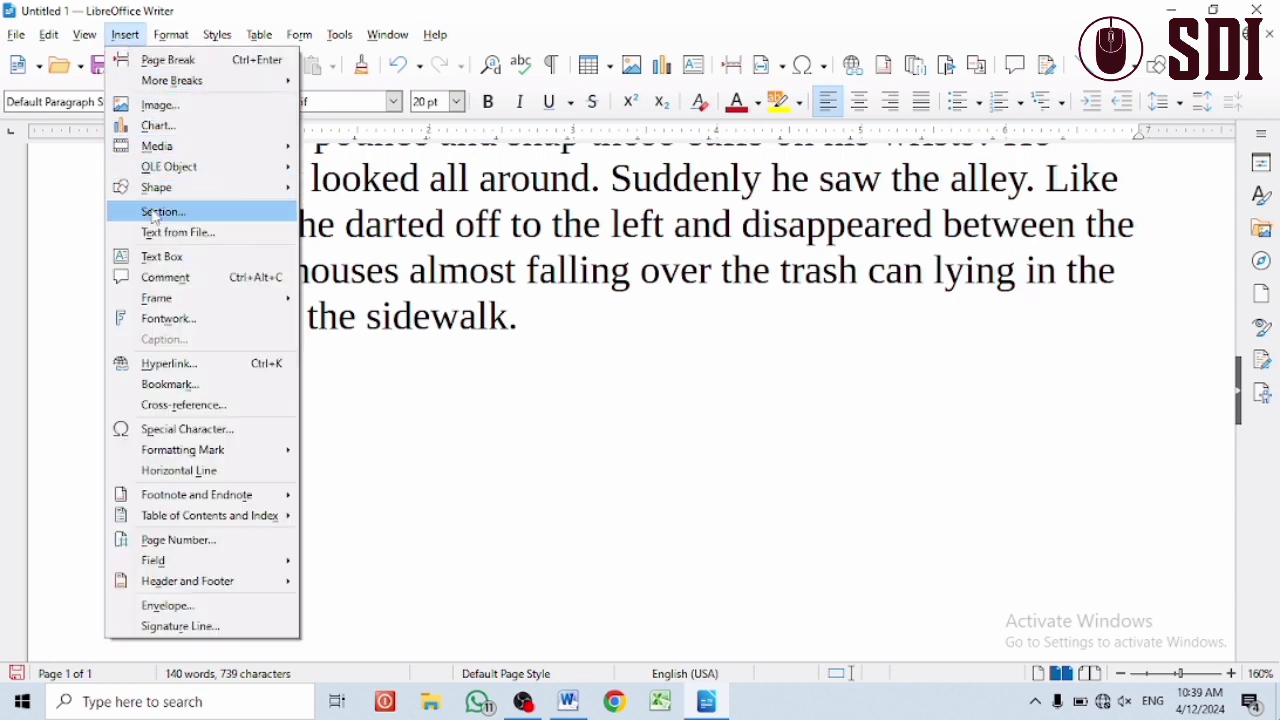
click(412, 425)
scroll(413, 430, up, 3)
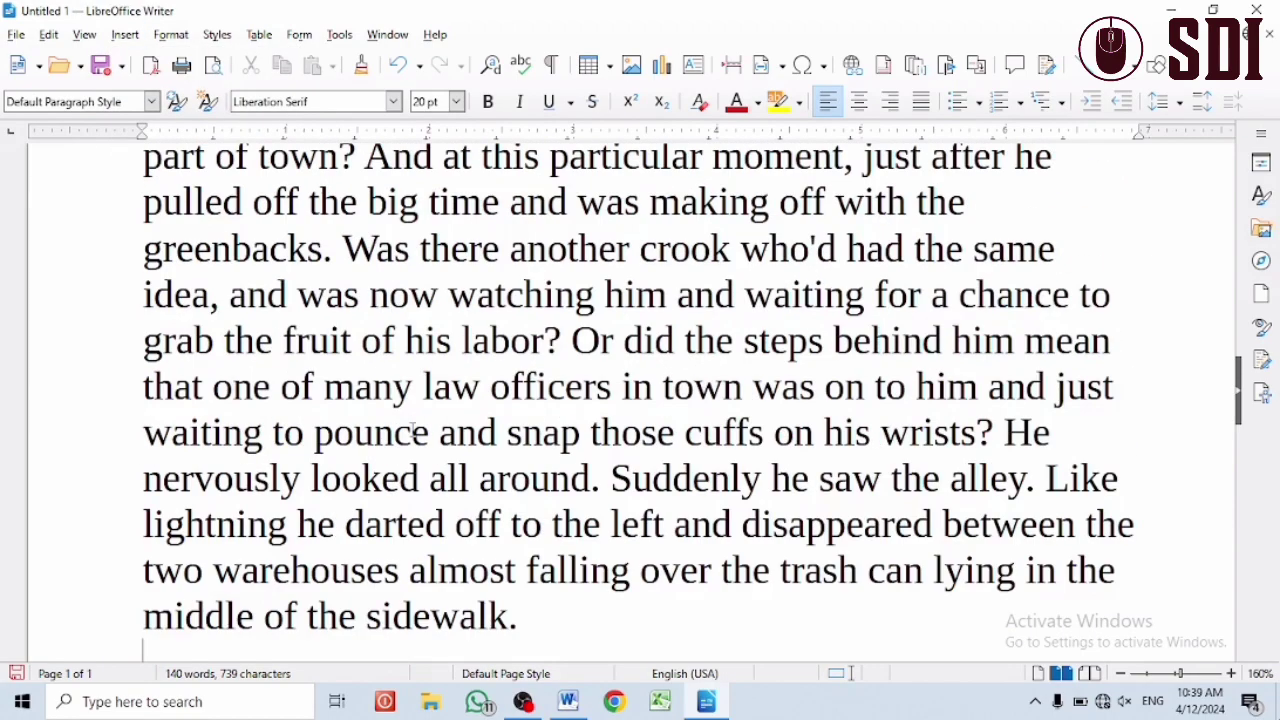
scroll(413, 428, up, 3)
scroll(410, 435, down, 4)
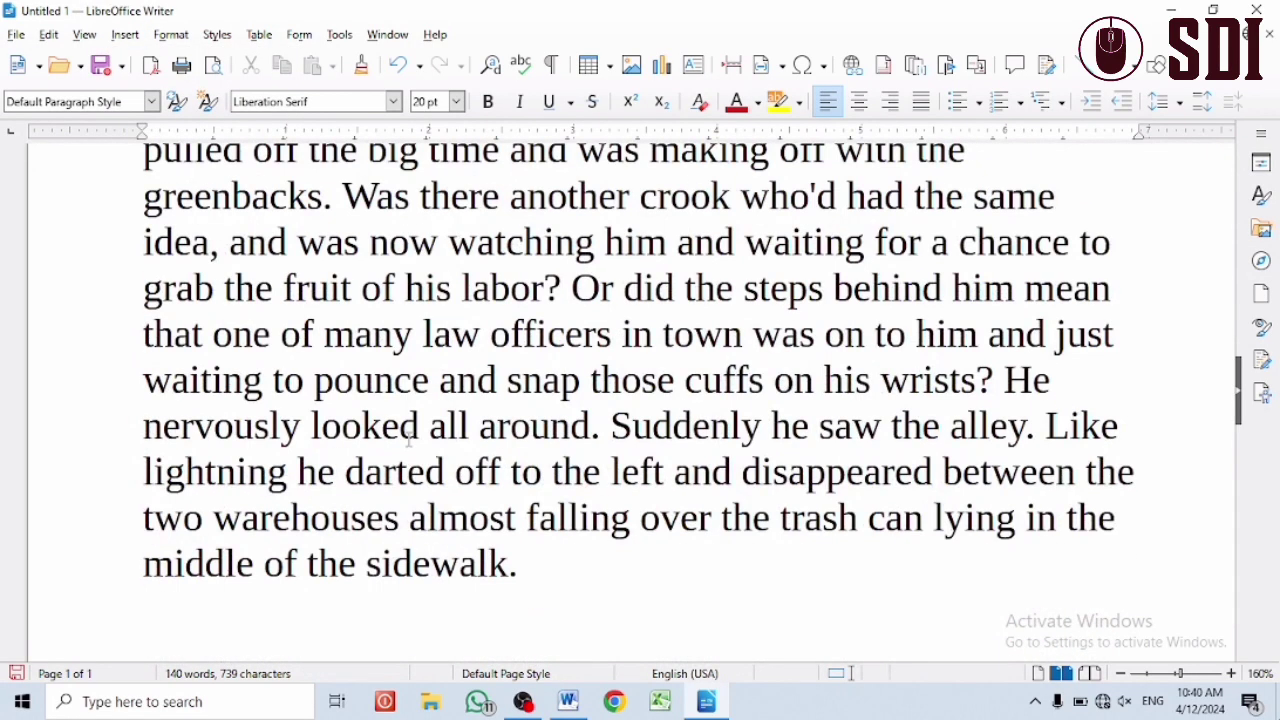
scroll(408, 434, down, 2)
scroll(408, 436, up, 2)
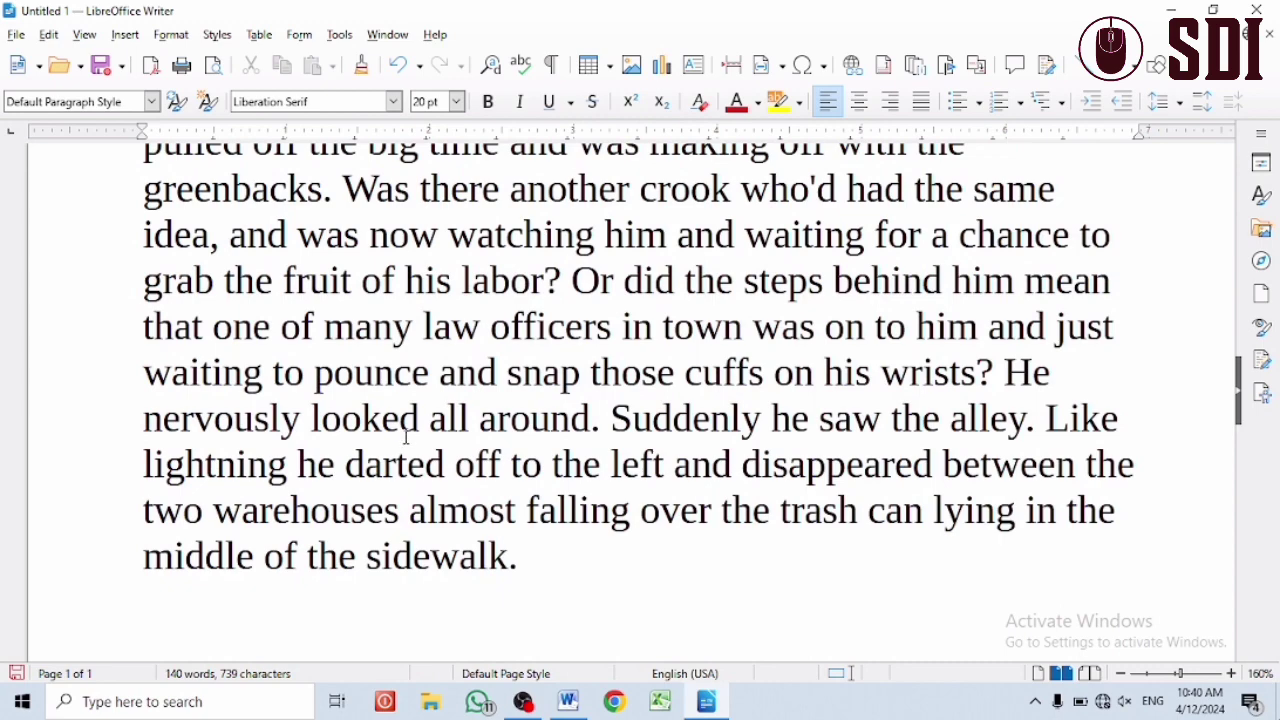
scroll(406, 437, down, 4)
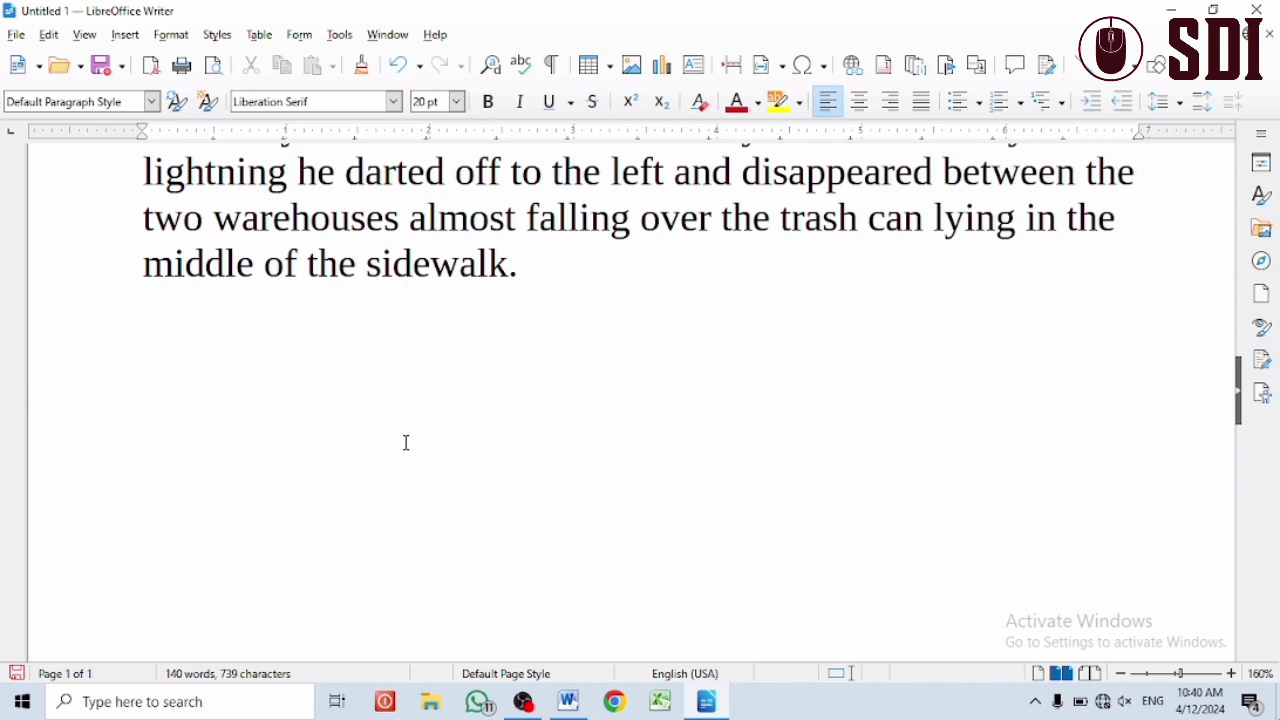
- Add a blank line after the paragraph and insert a write-protected section linked to the file a1 from the demo folder
key(Return)
click(125, 34)
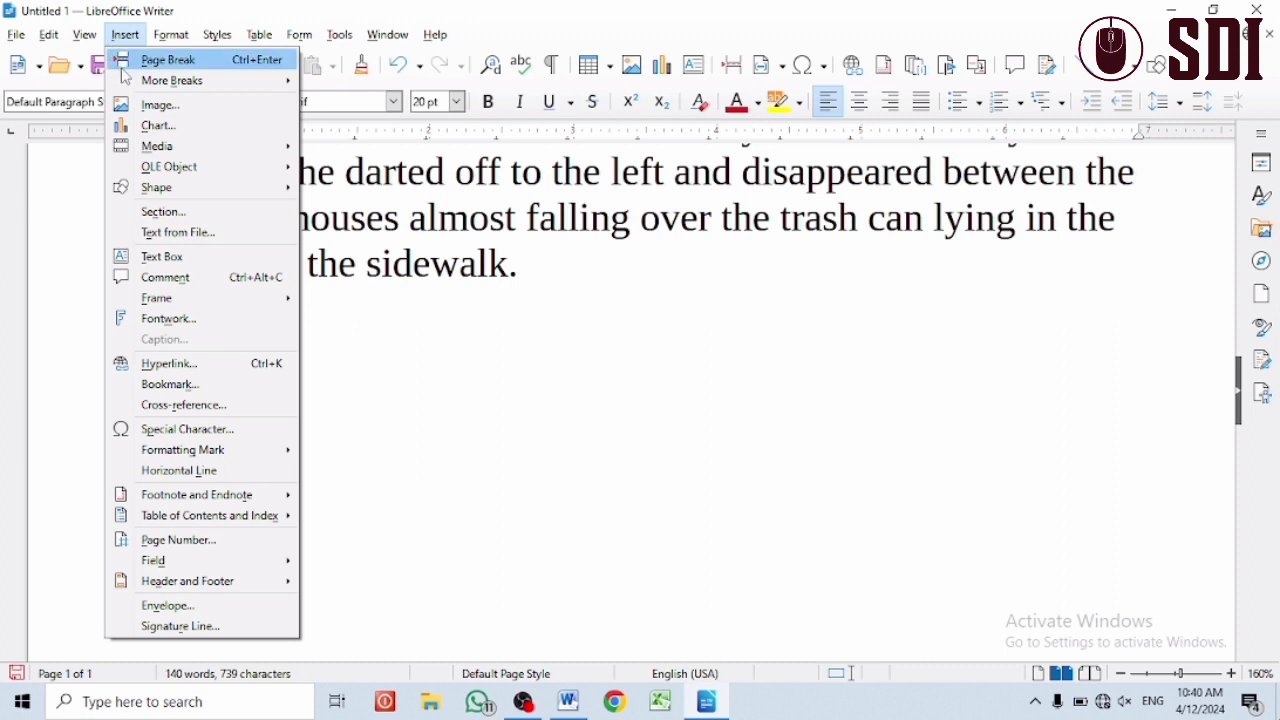
mouse_move(127, 84)
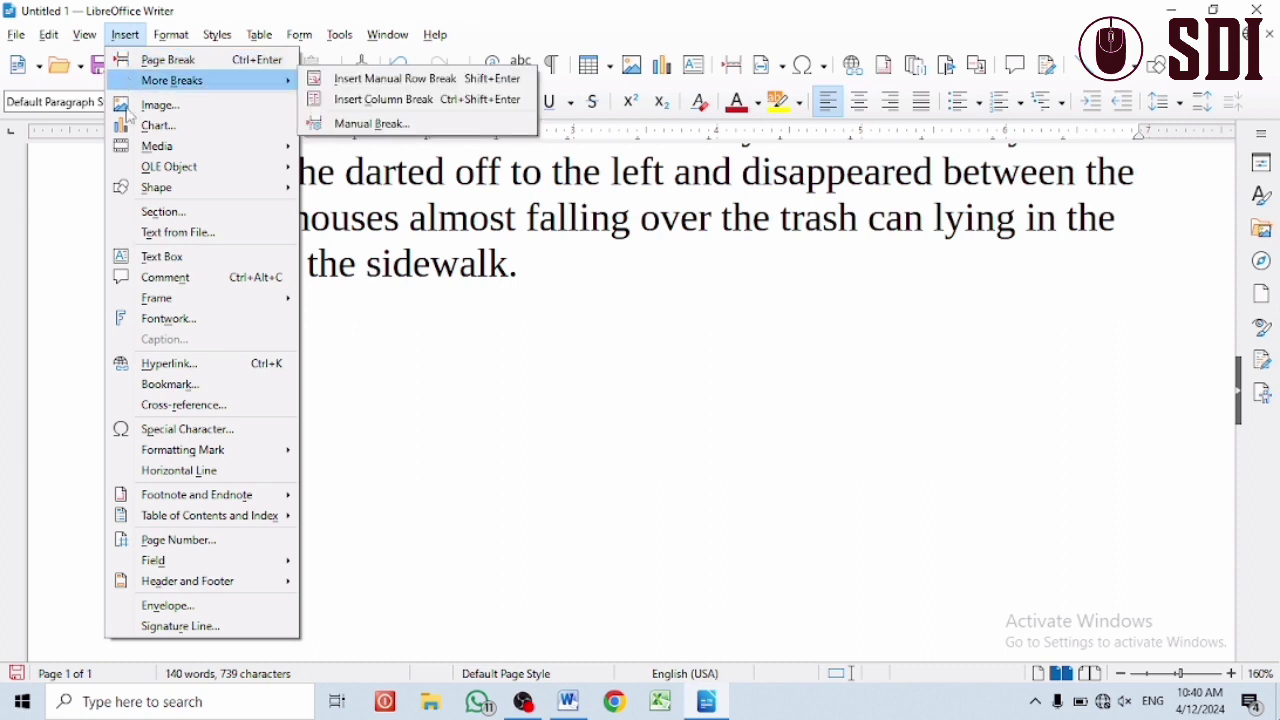
click(172, 213)
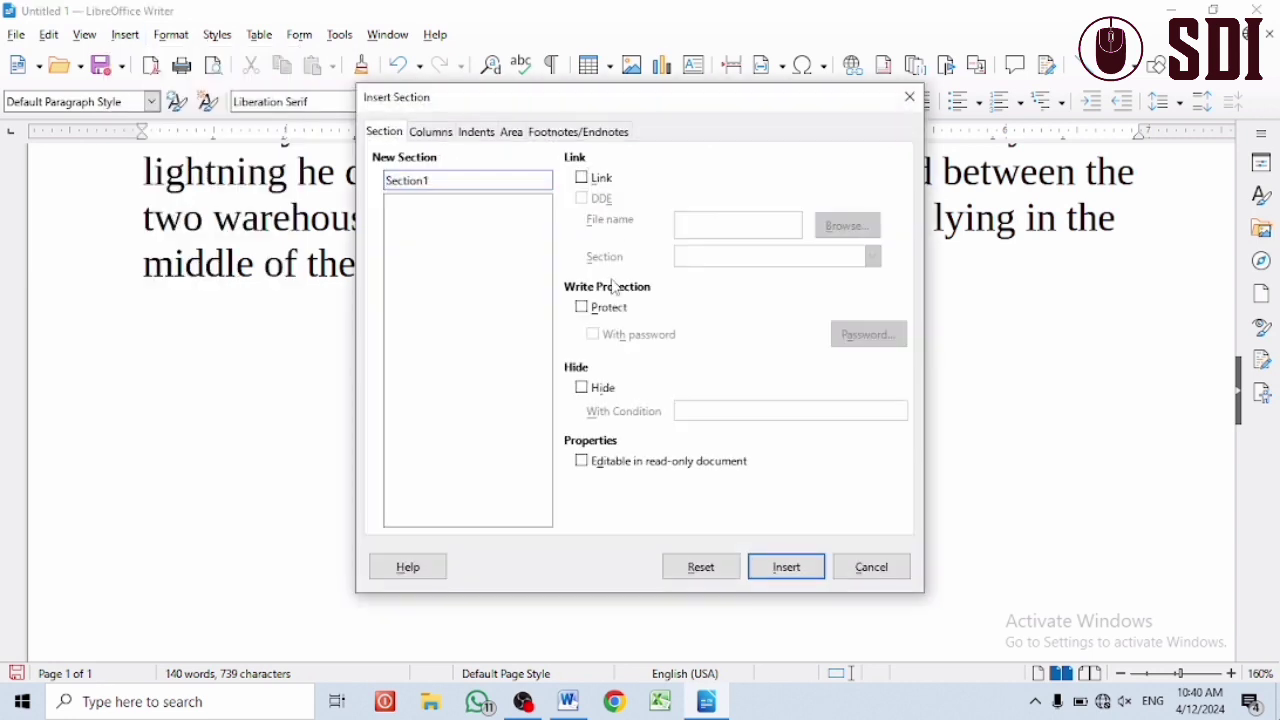
click(582, 178)
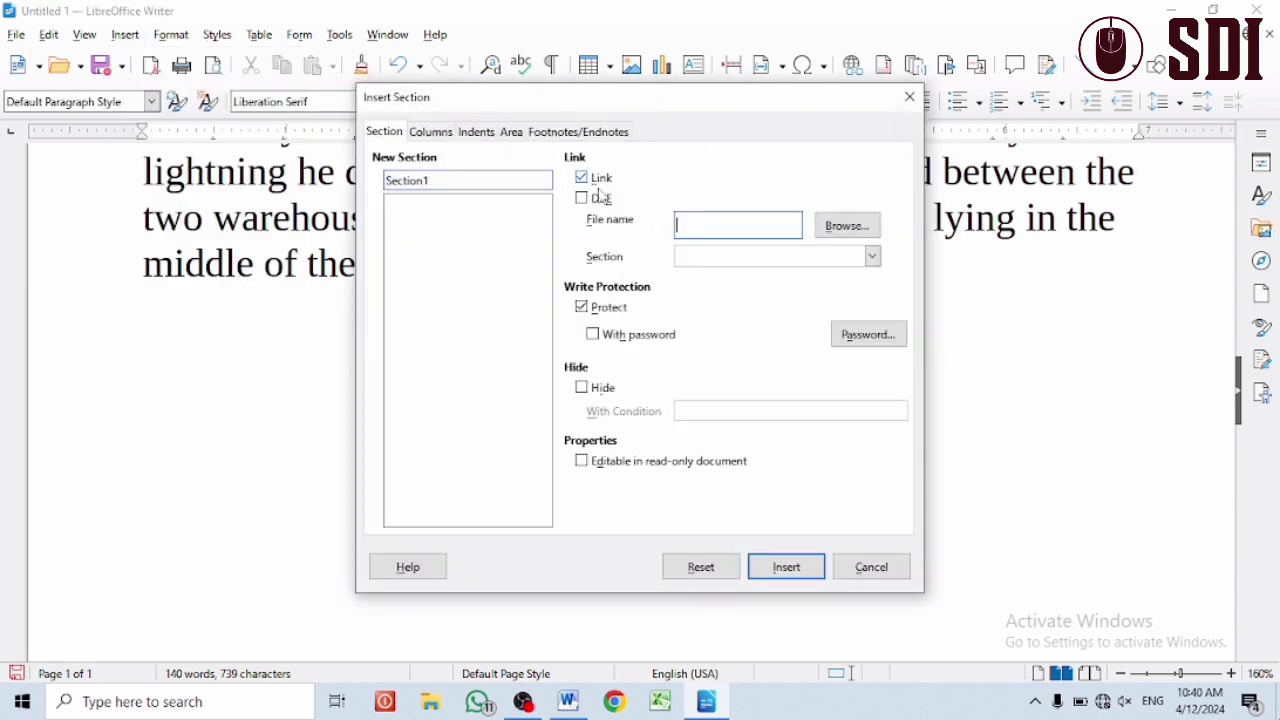
click(838, 227)
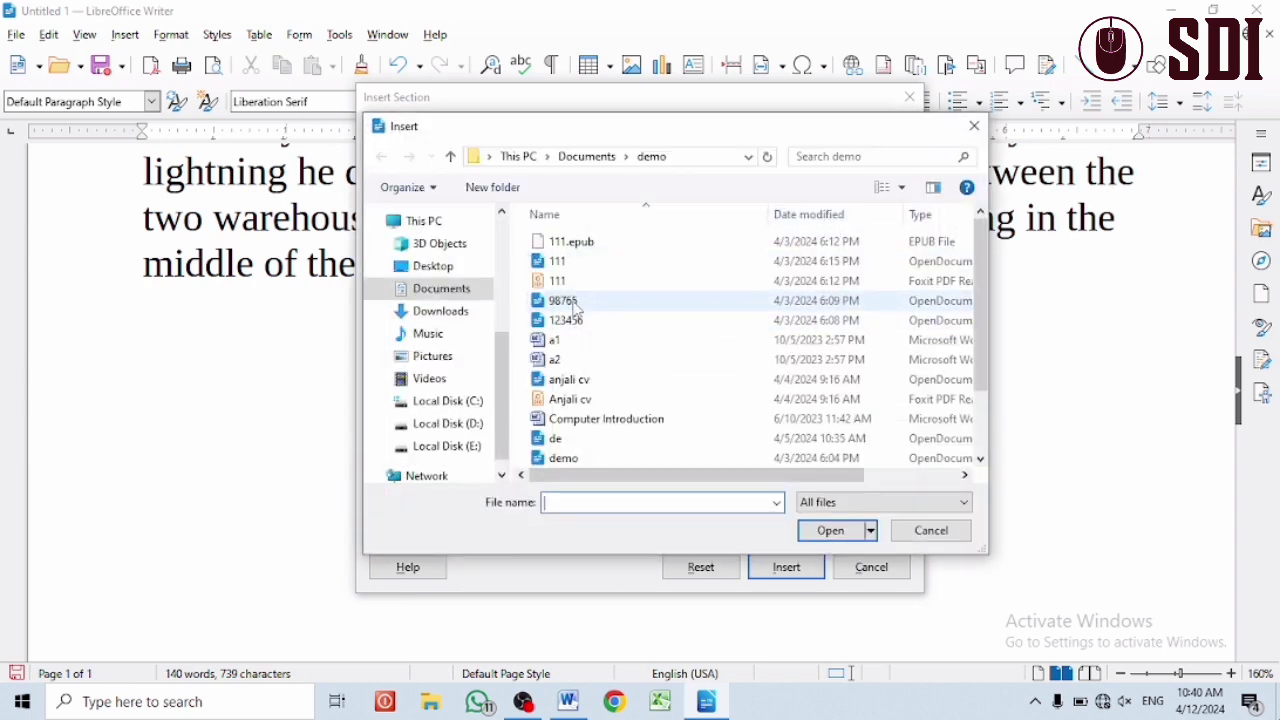
click(588, 343)
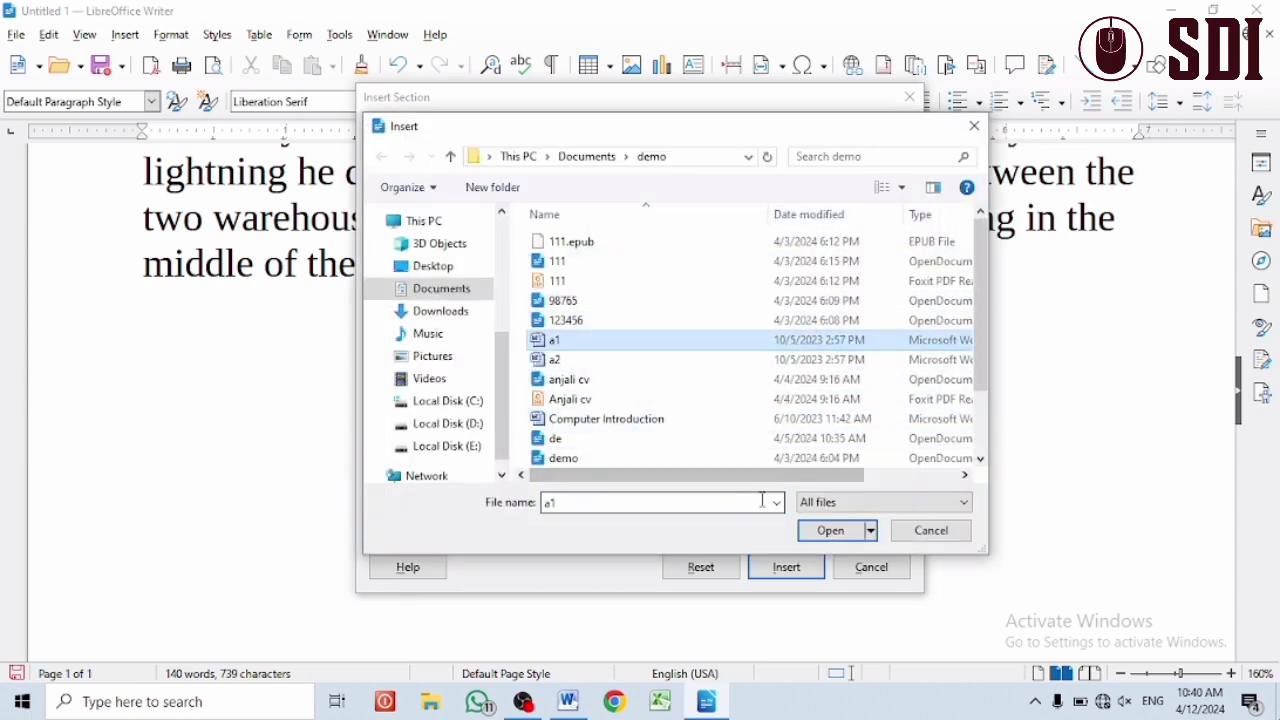
click(828, 533)
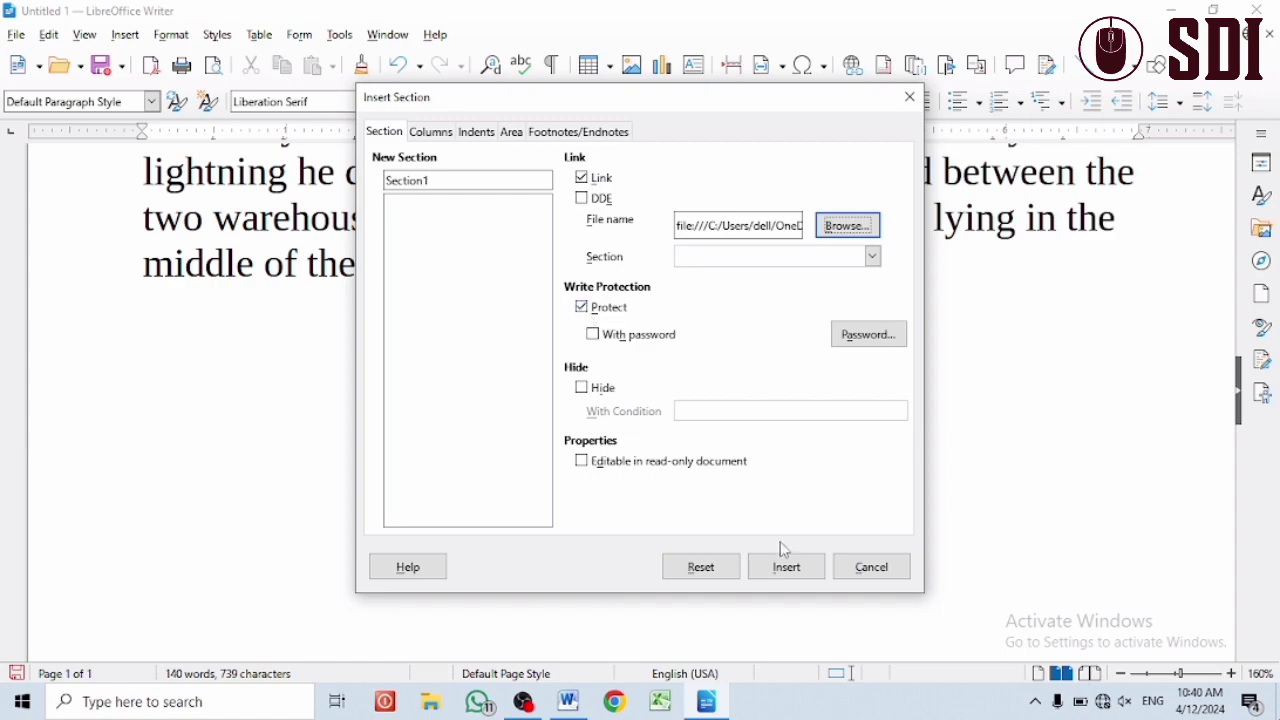
click(787, 567)
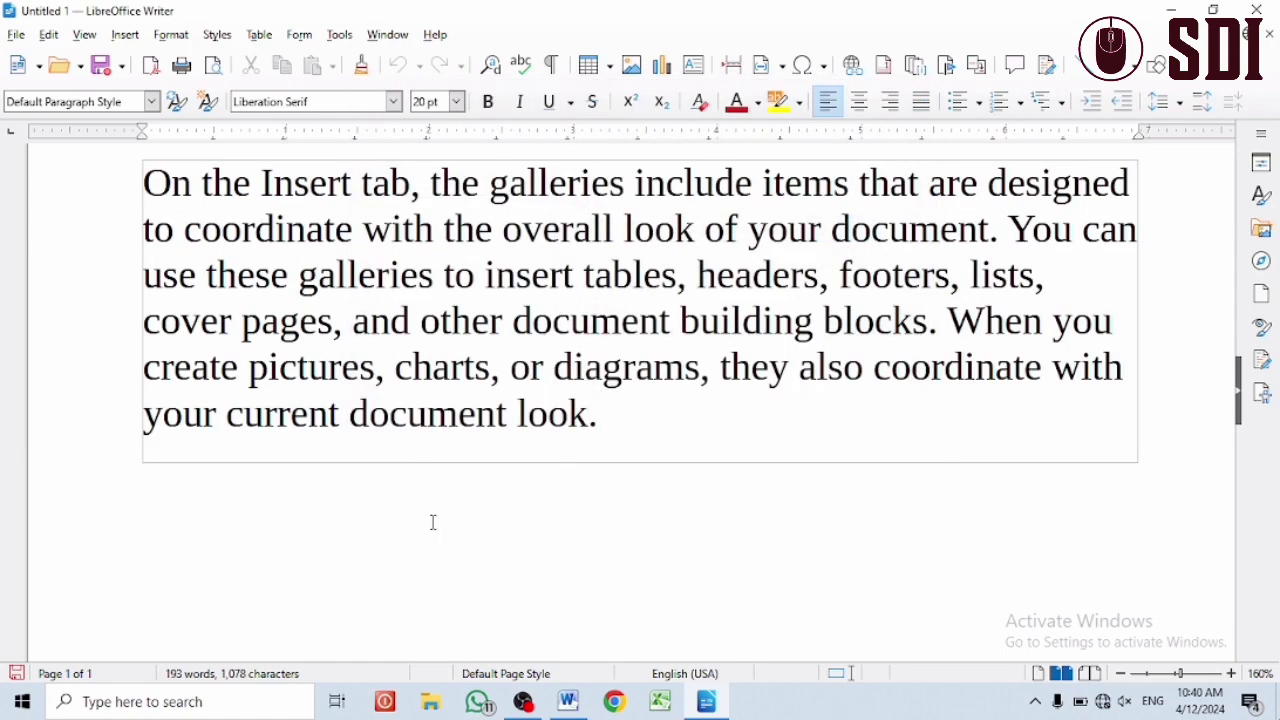
- Try to delete the comma after "charts" in the write-protected section and dismiss the message
scroll(431, 523, up, 5)
scroll(428, 520, down, 3)
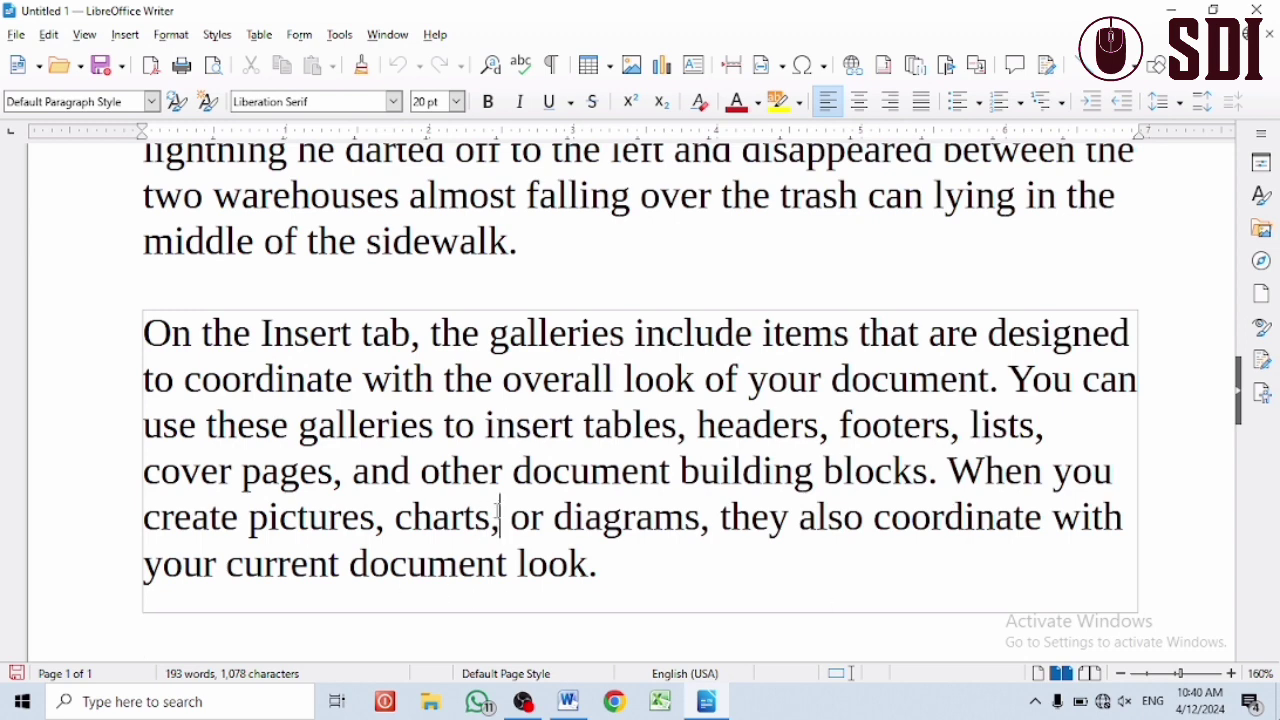
key(BackSpace)
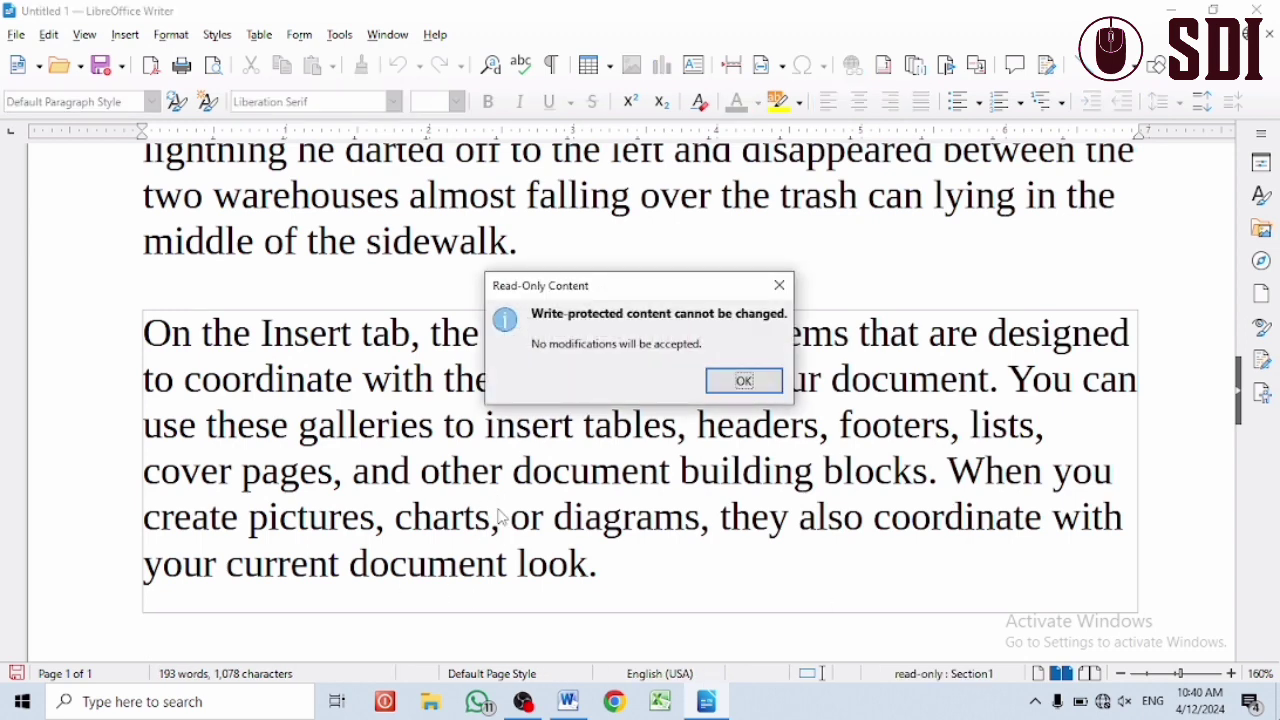
click(740, 381)
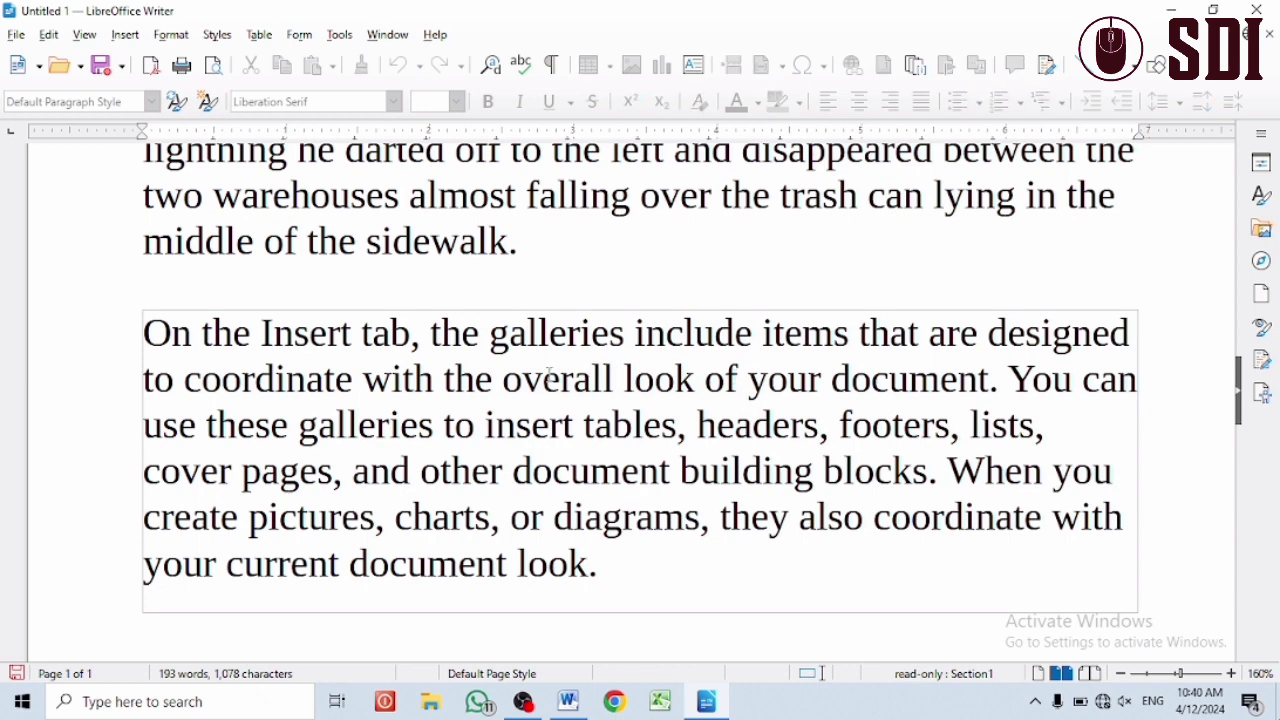
- Select most of the protected section's text and try twice to delete it, dismissing each message
drag(340, 333, 602, 520)
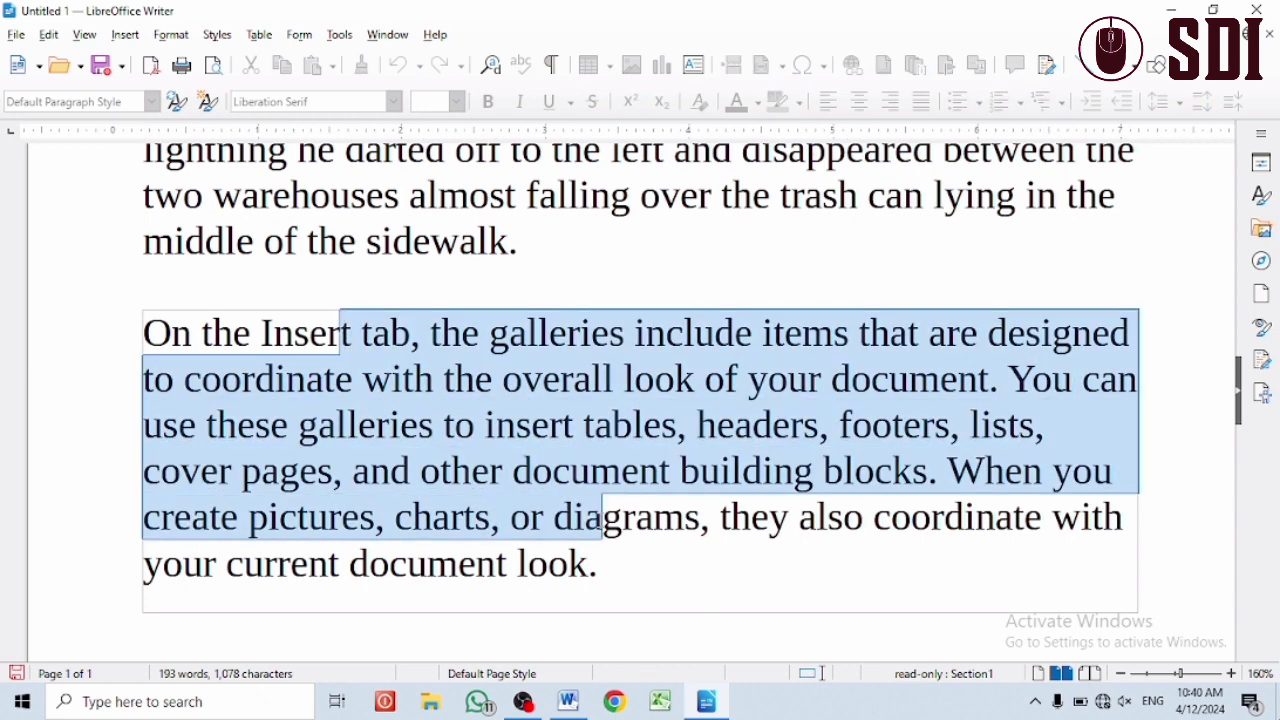
key(BackSpace)
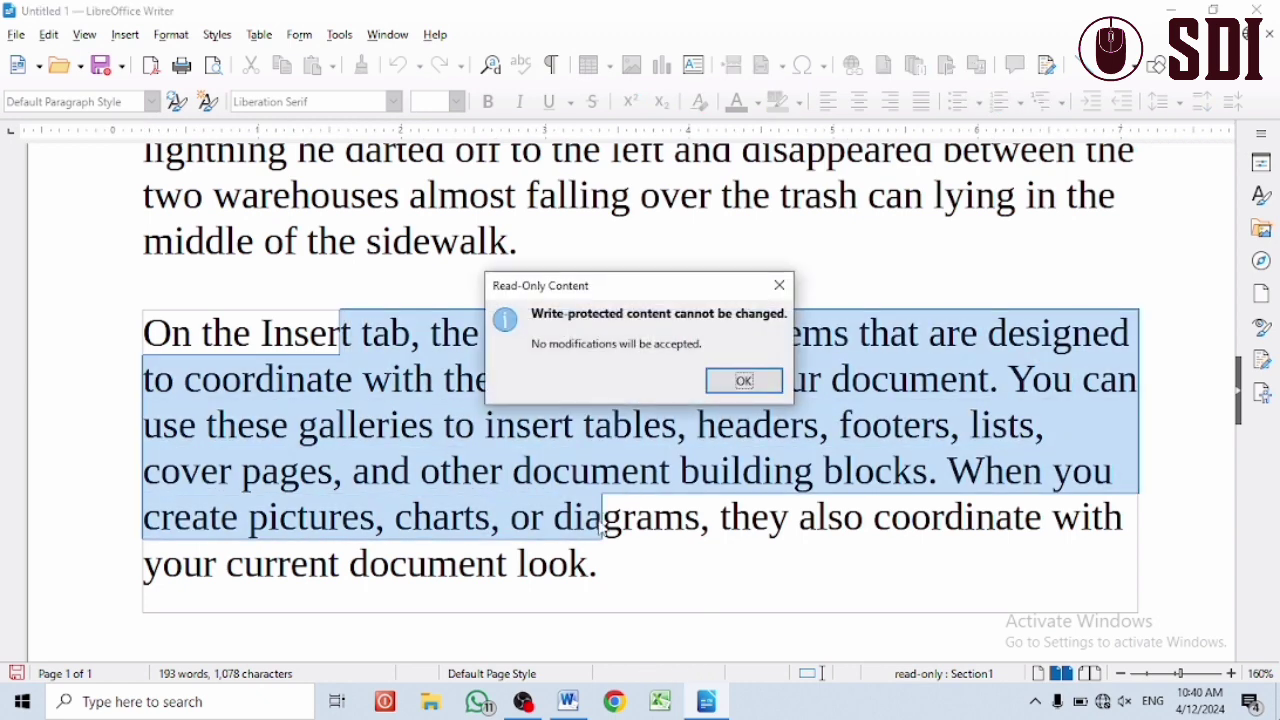
key(Return)
key(BackSpace)
key(Return)
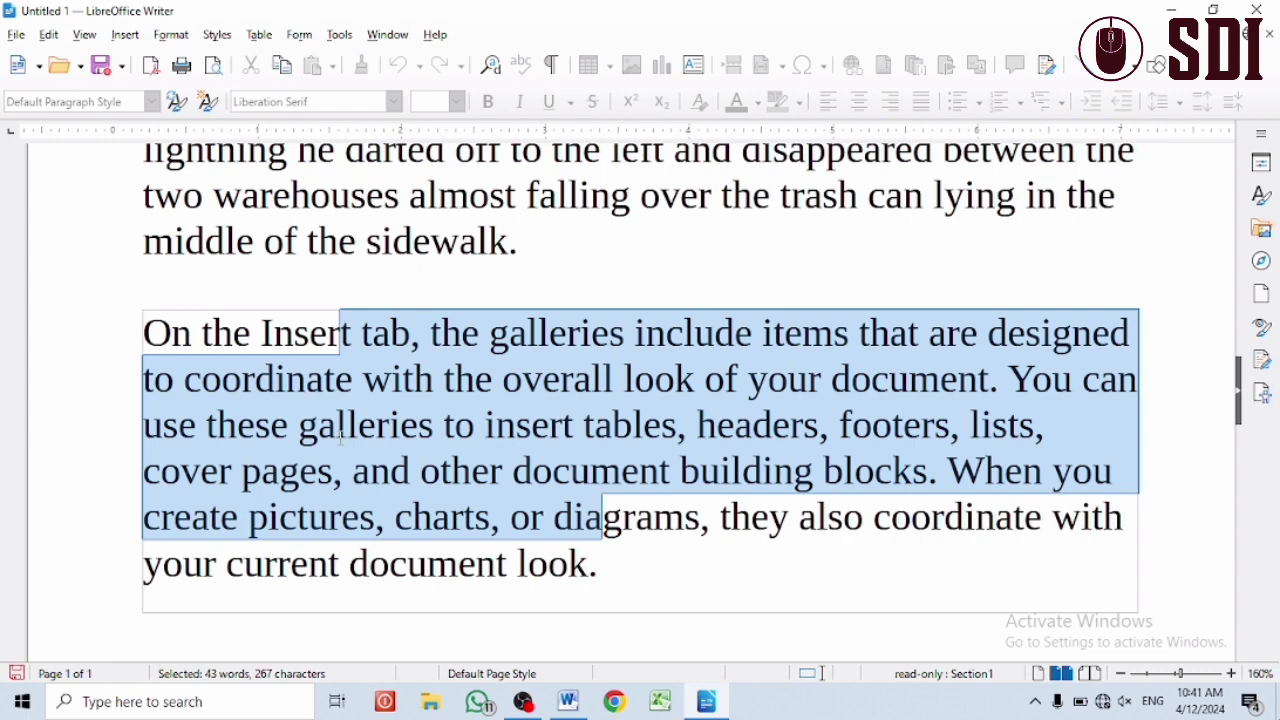
- Turn off the section boundaries and clear the text selection inside the linked section
scroll(287, 405, down, 3)
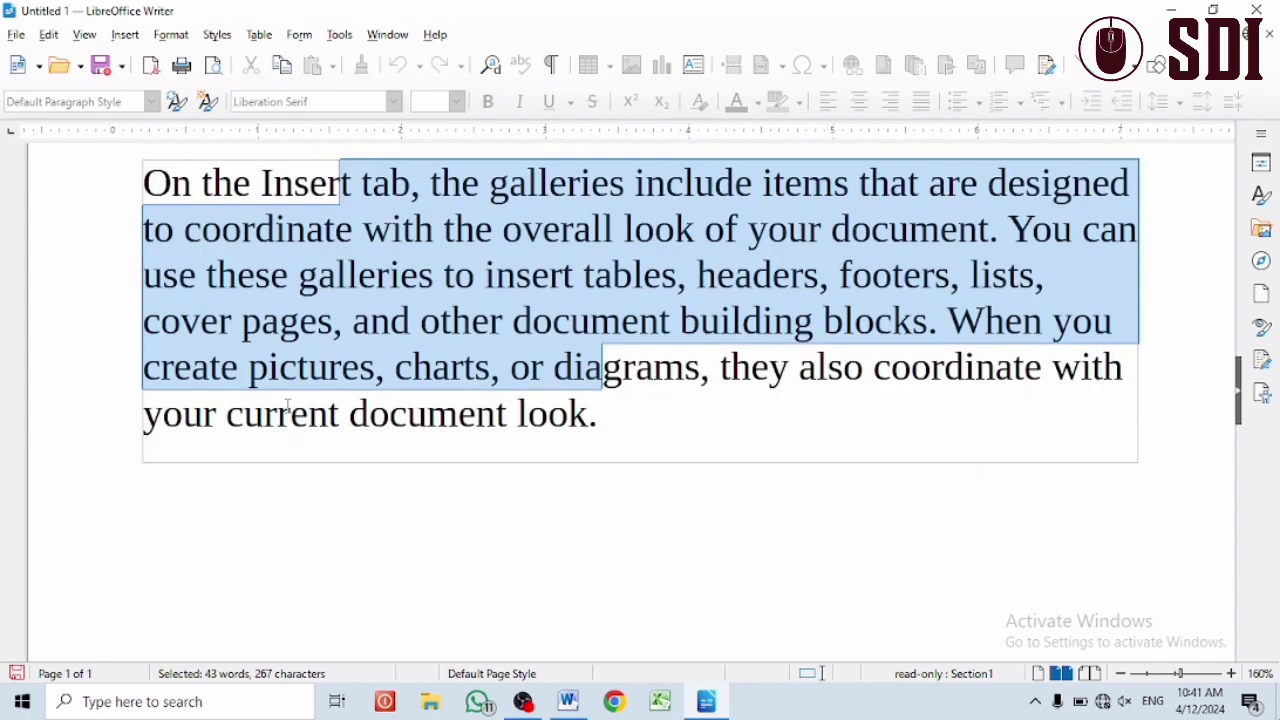
scroll(287, 405, down, 6)
scroll(290, 412, up, 9)
scroll(266, 392, down, 3)
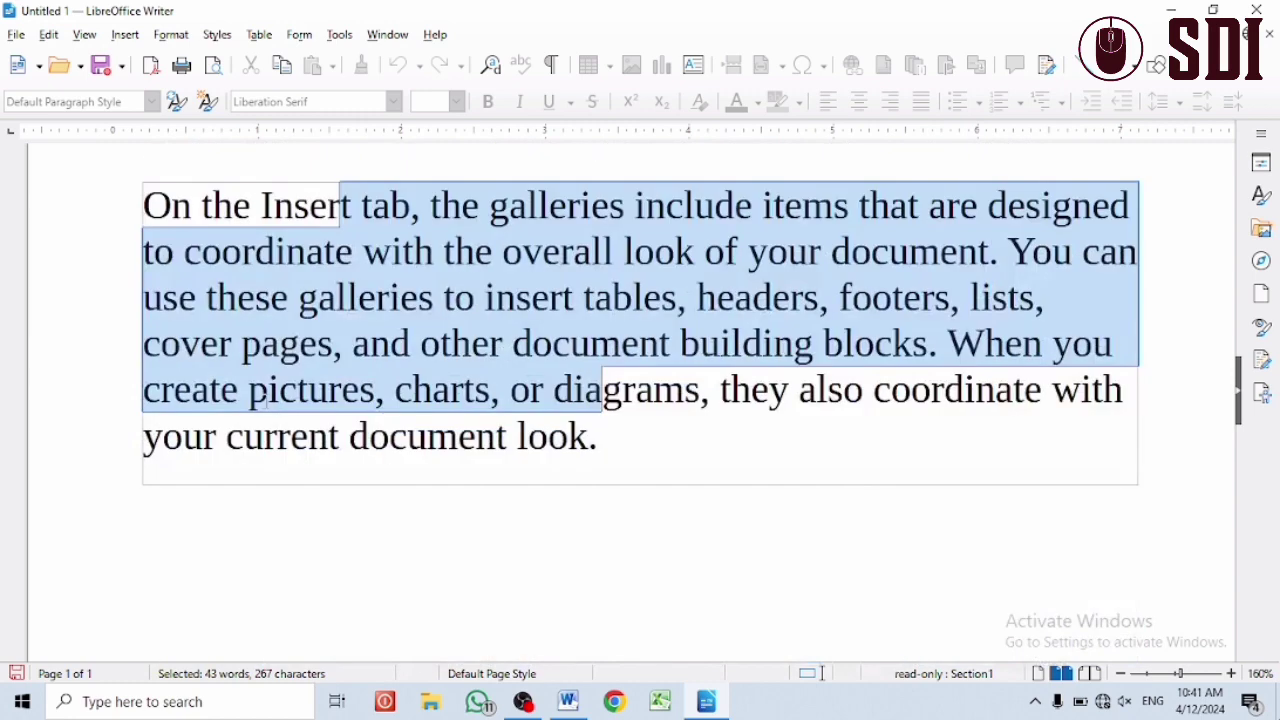
scroll(264, 398, up, 3)
click(85, 35)
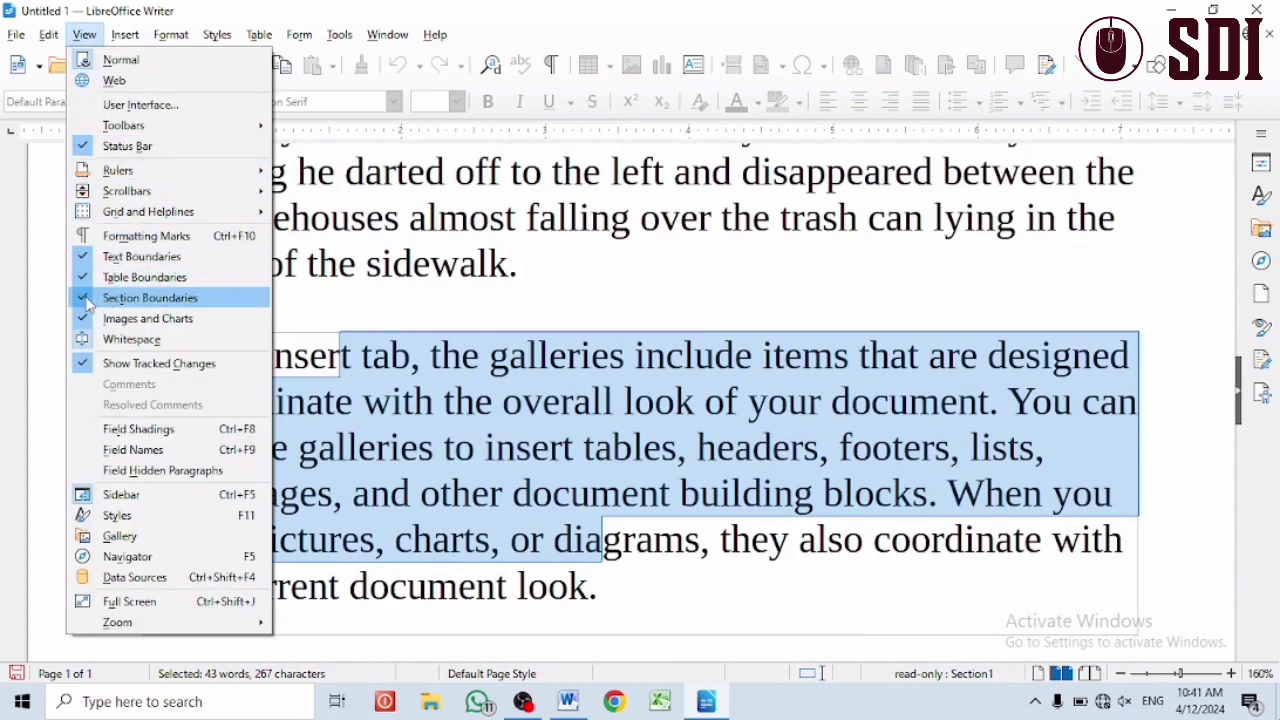
click(150, 298)
click(721, 545)
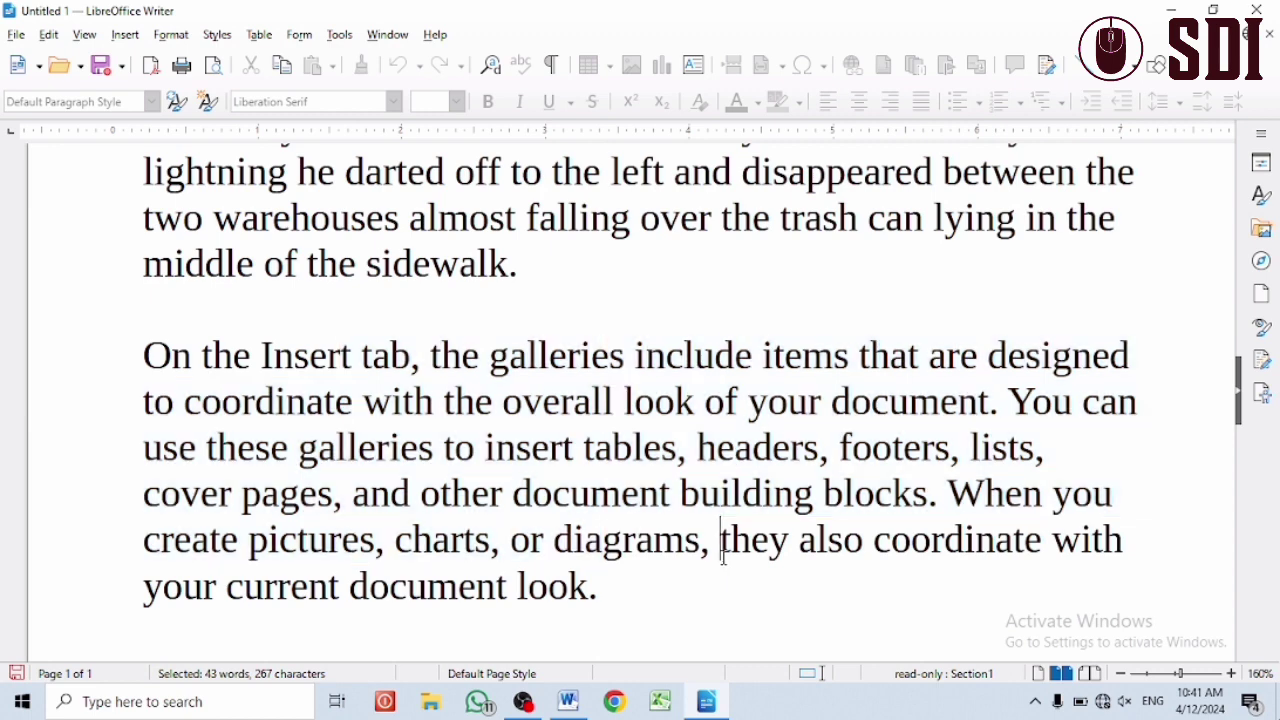
- Select the section's text from "On the Insert tab" to "create pictures" and turn the section boundaries back on
drag(185, 172, 308, 205)
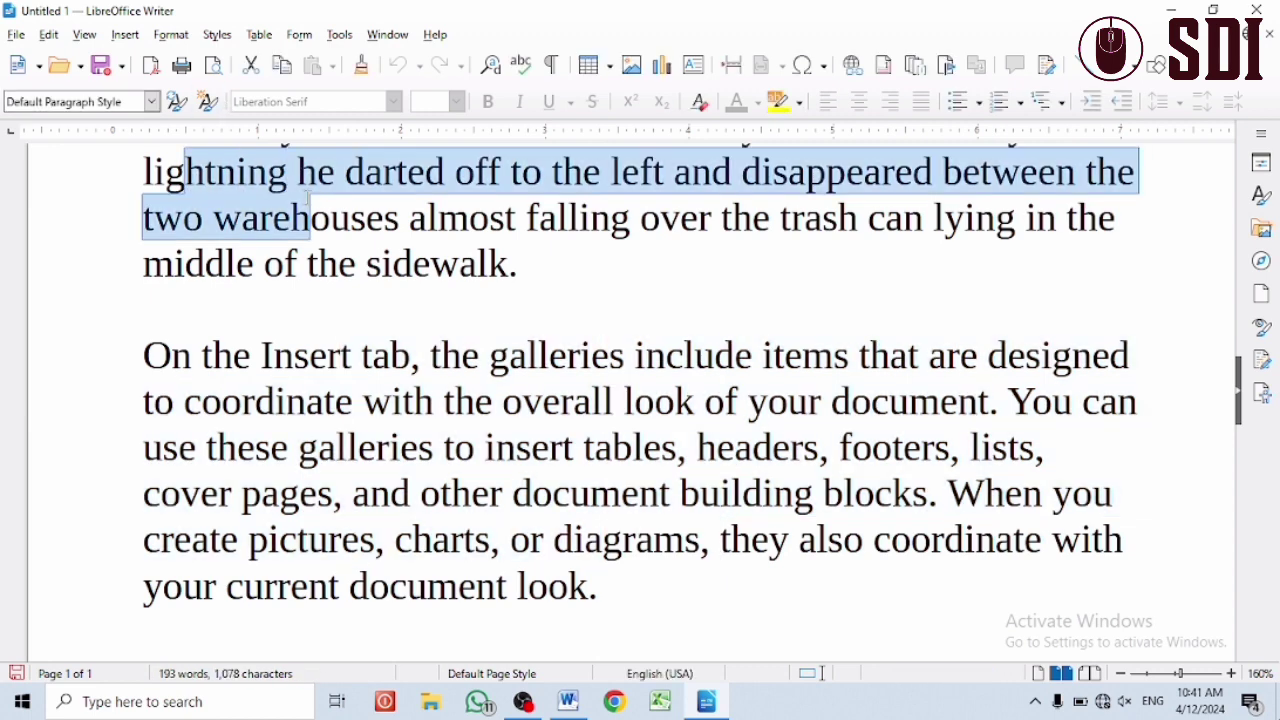
drag(143, 357, 379, 520)
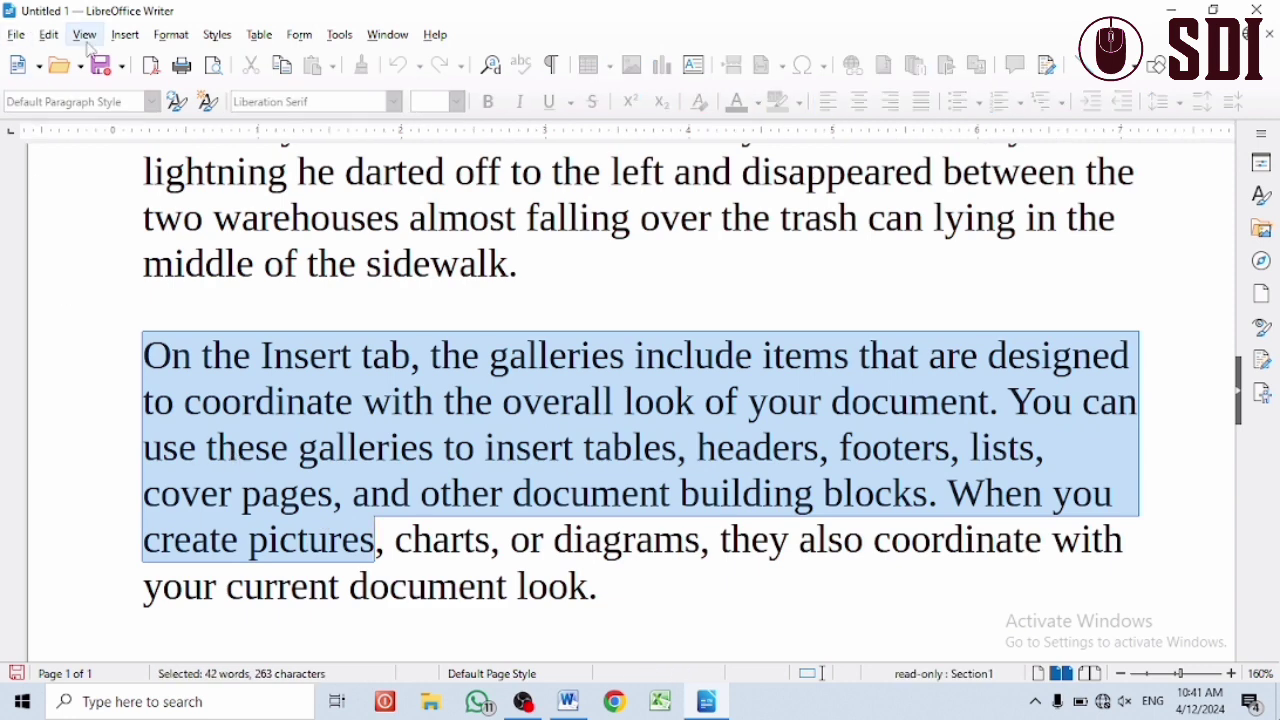
click(84, 35)
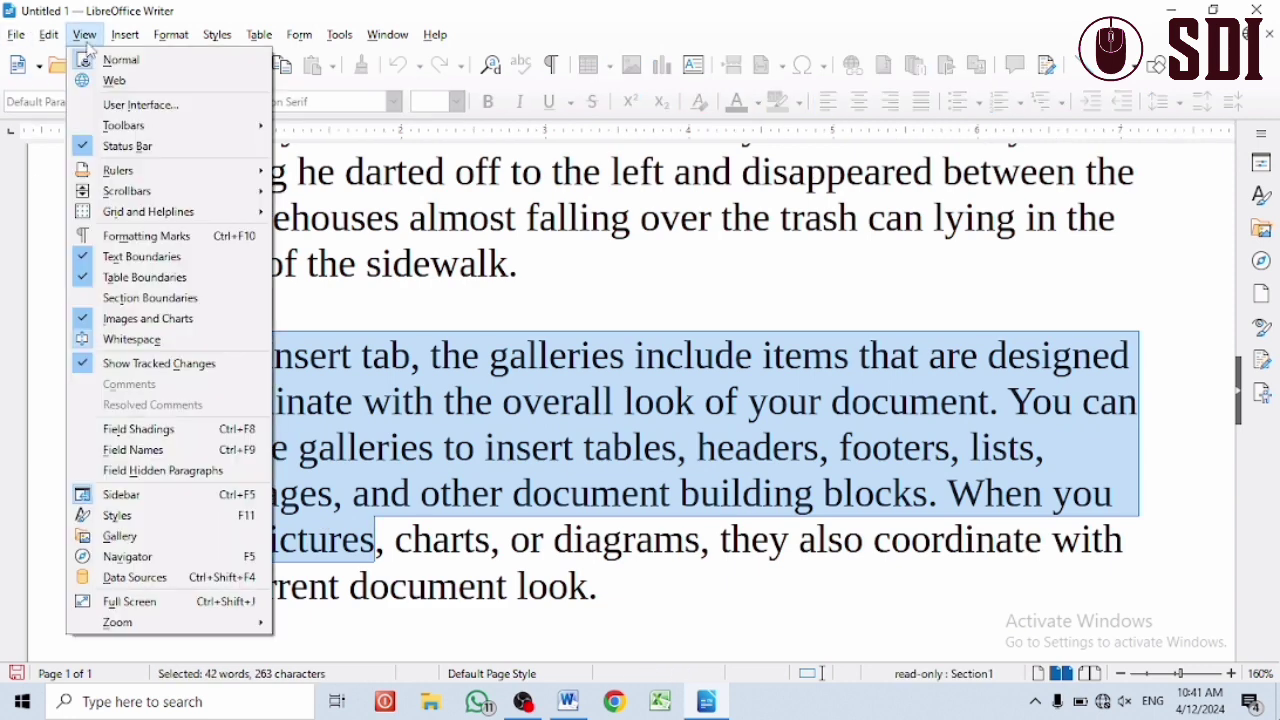
click(85, 300)
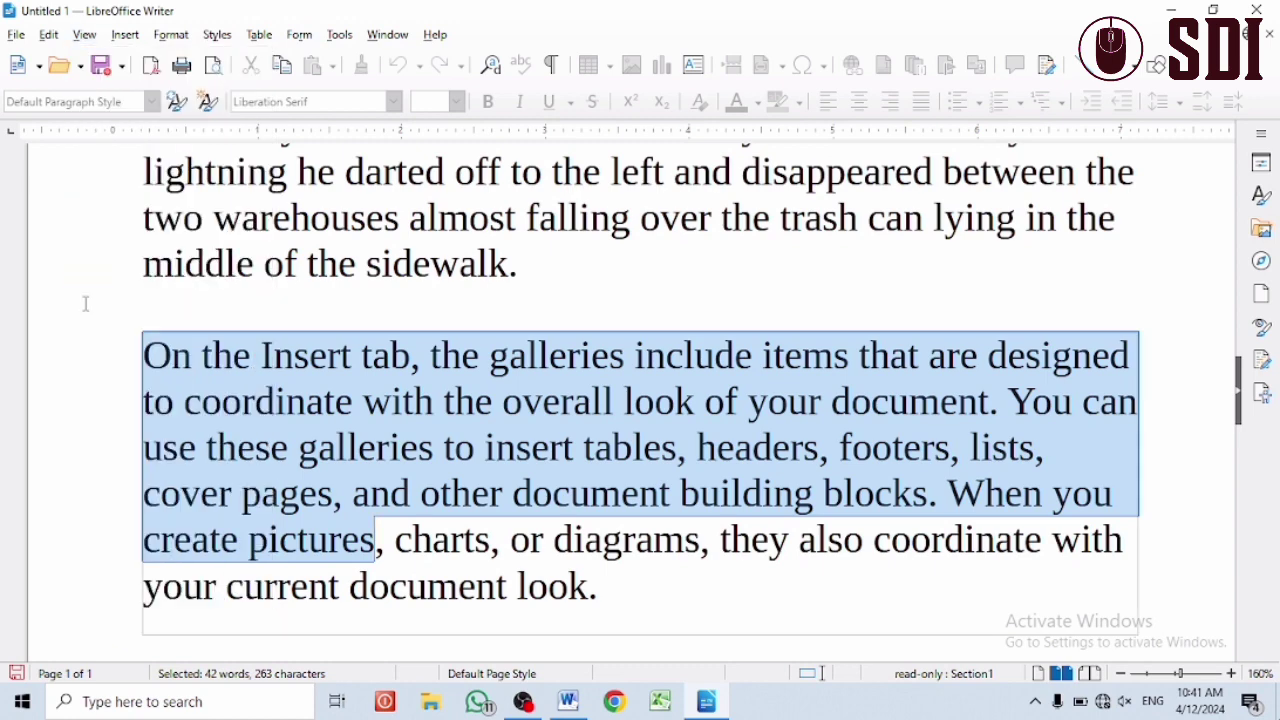
- Try to delete a character before "look" in the last line of the write-protected section
click(525, 545)
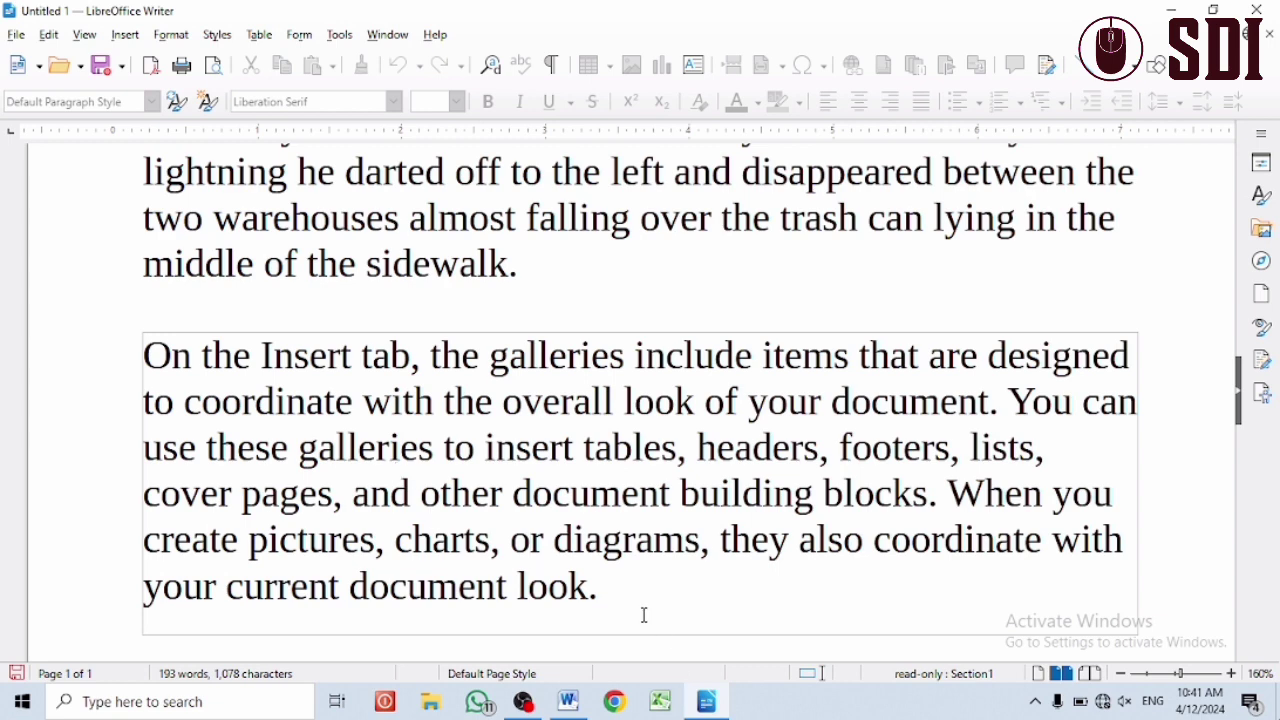
drag(644, 615, 519, 572)
click(520, 569)
key(BackSpace)
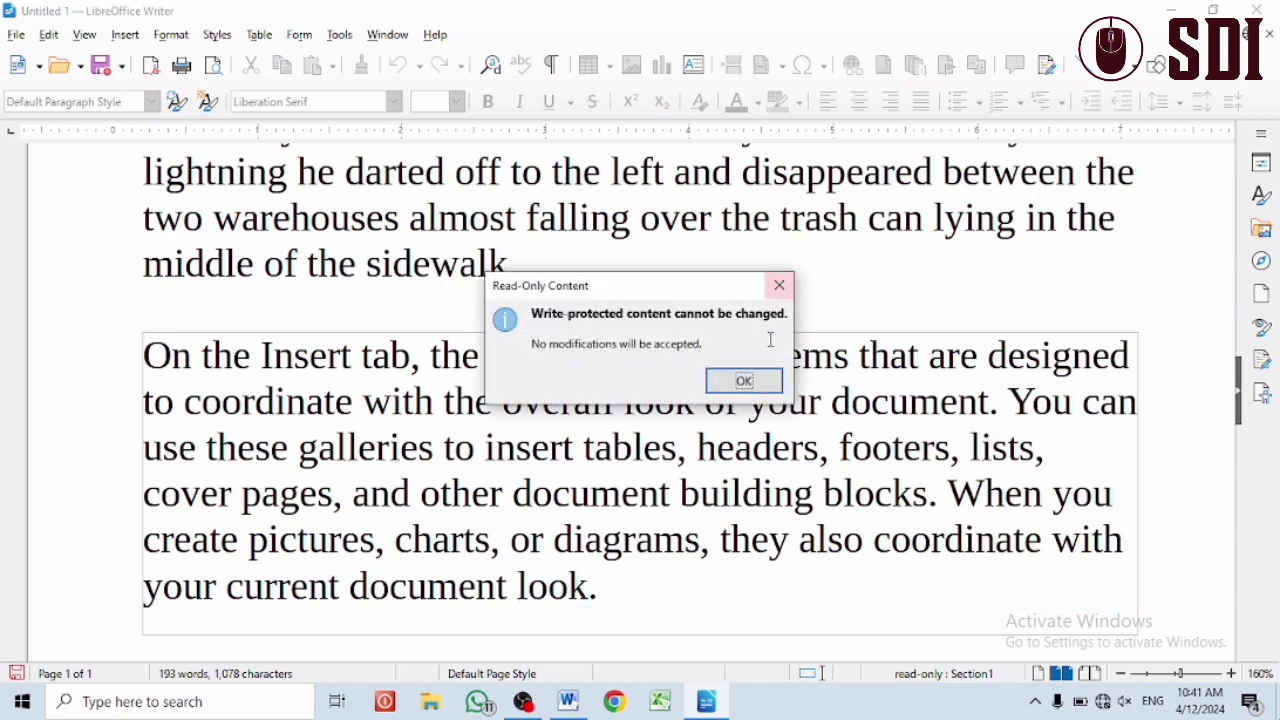
click(741, 381)
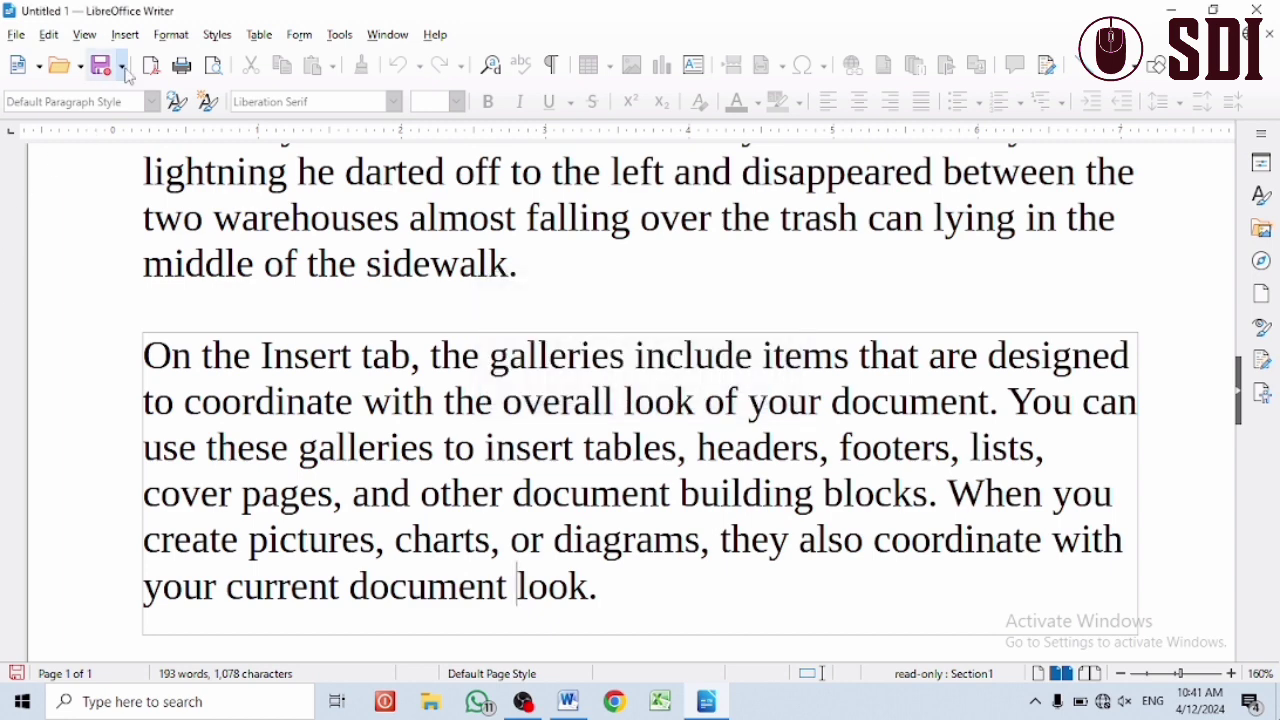
- Turn off write protection for Section1
click(170, 36)
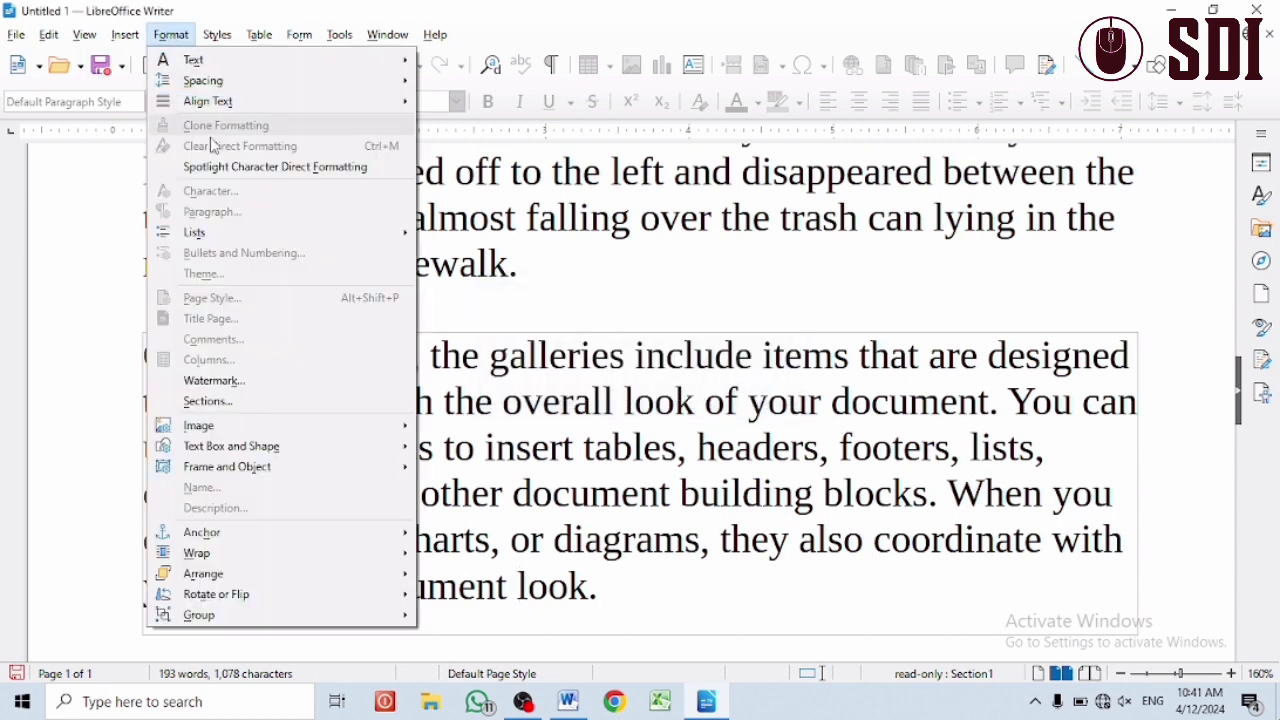
click(238, 400)
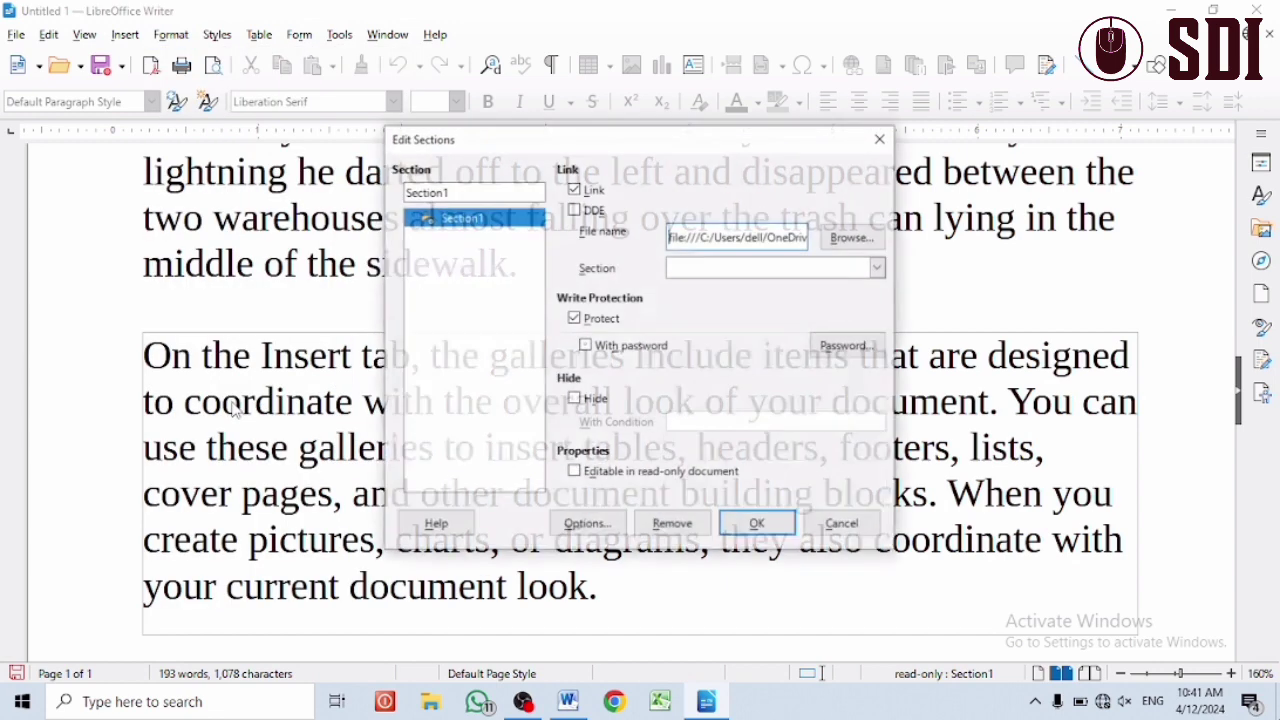
click(574, 318)
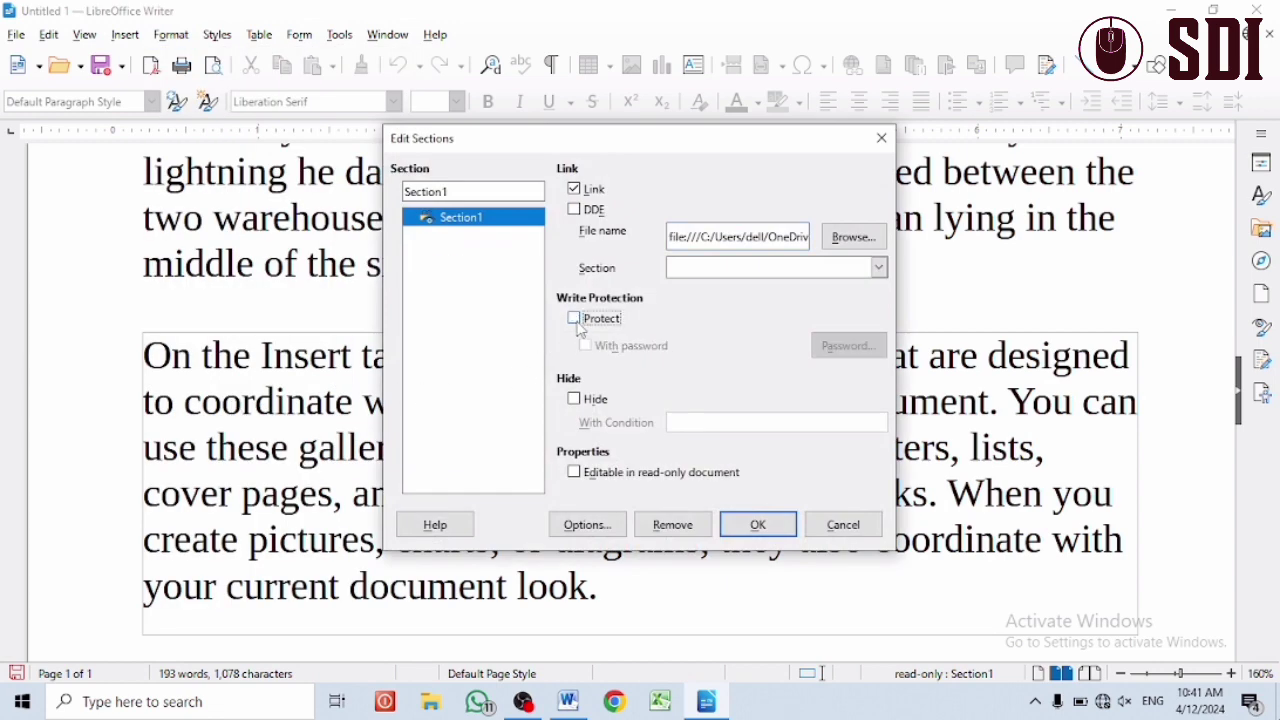
click(752, 528)
- Delete the final "s" of "diagrams" in the section's text and enter it again
drag(680, 541, 664, 541)
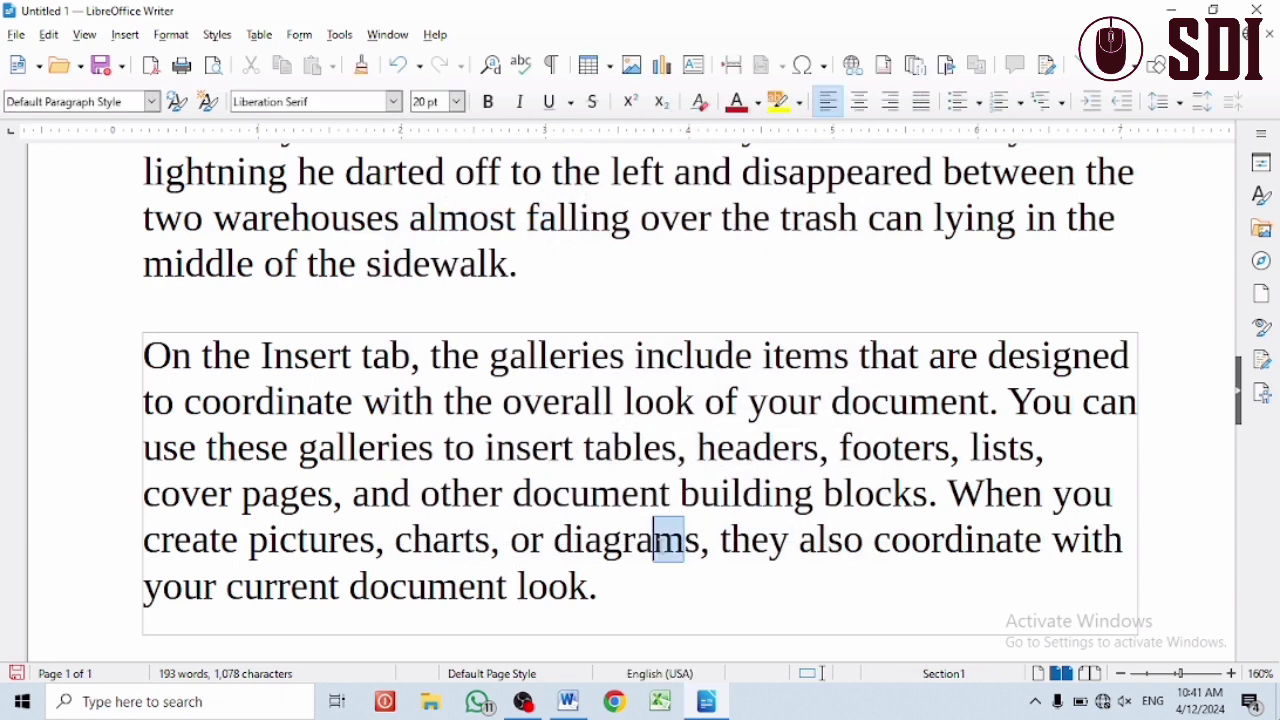
click(703, 540)
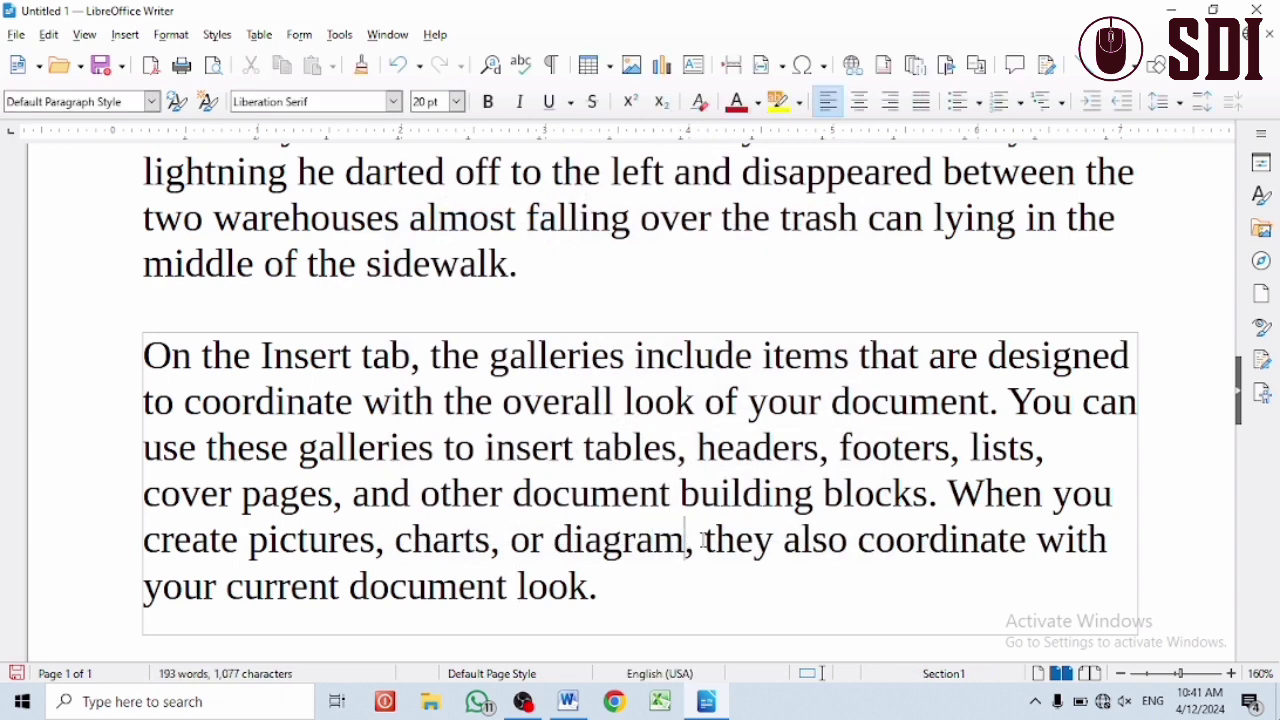
text(s)
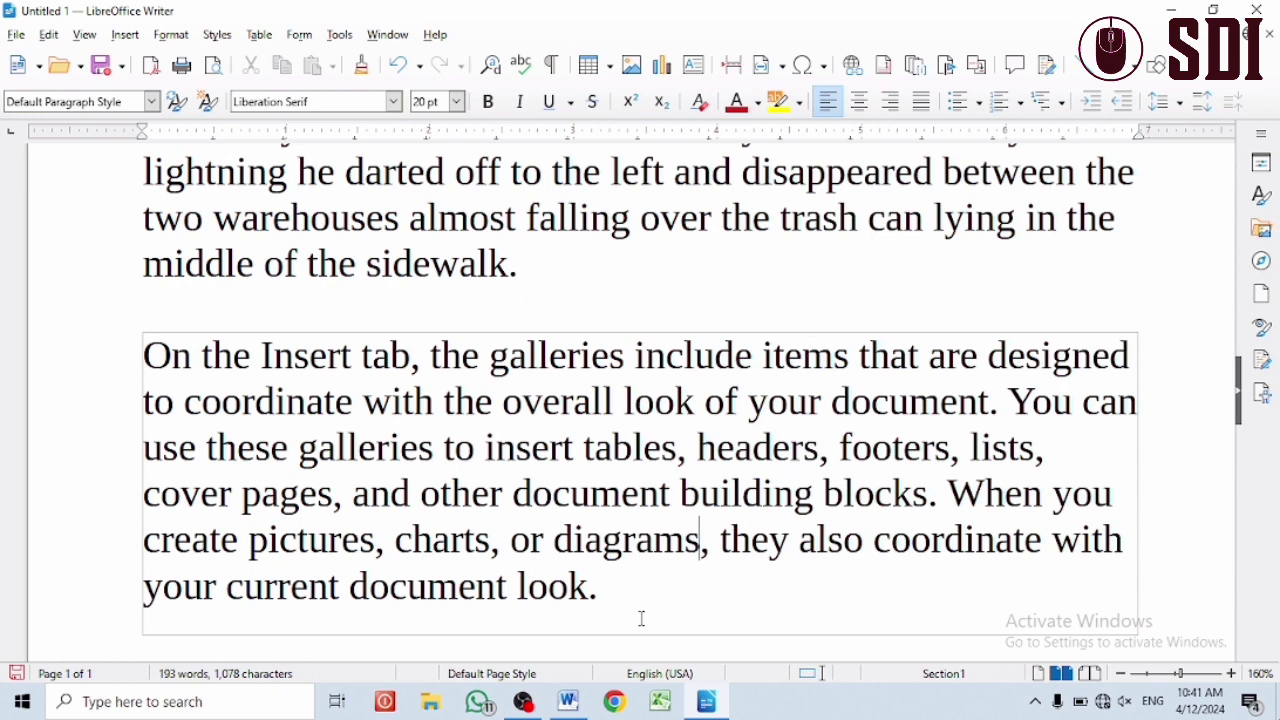
- Hide the section boundaries around the "On the Insert tab" paragraph
drag(640, 617, 157, 351)
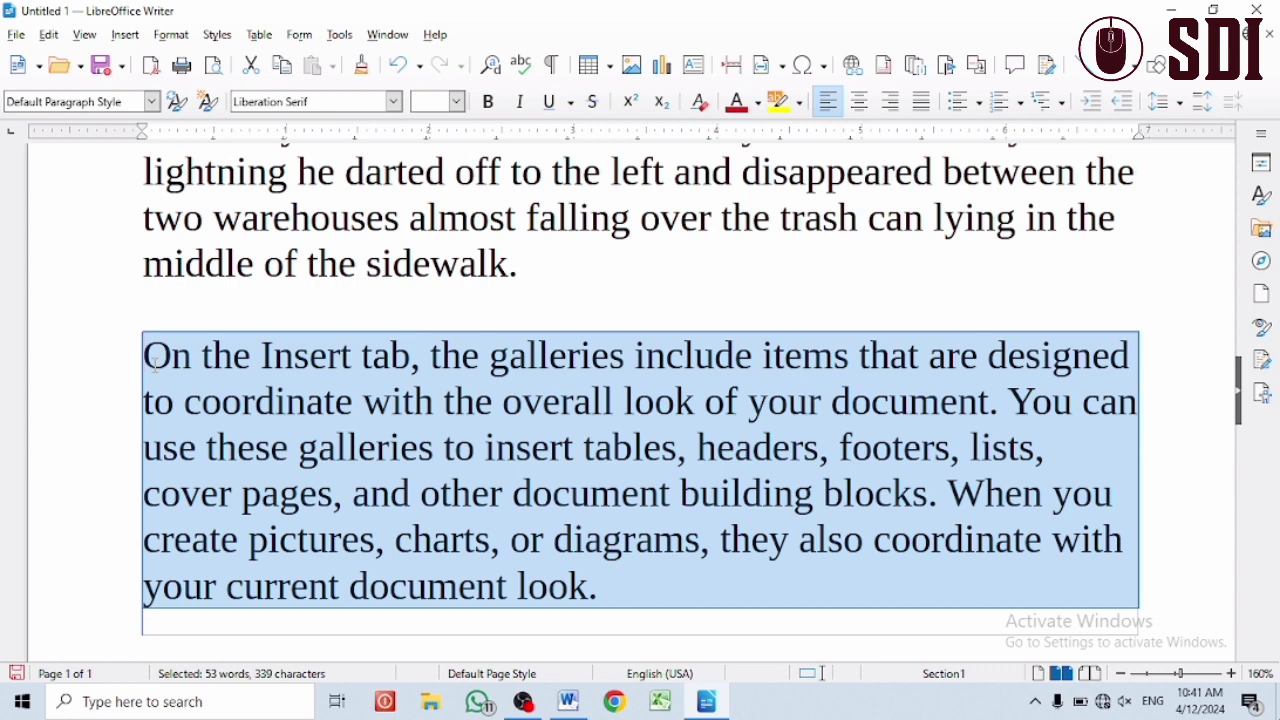
click(82, 36)
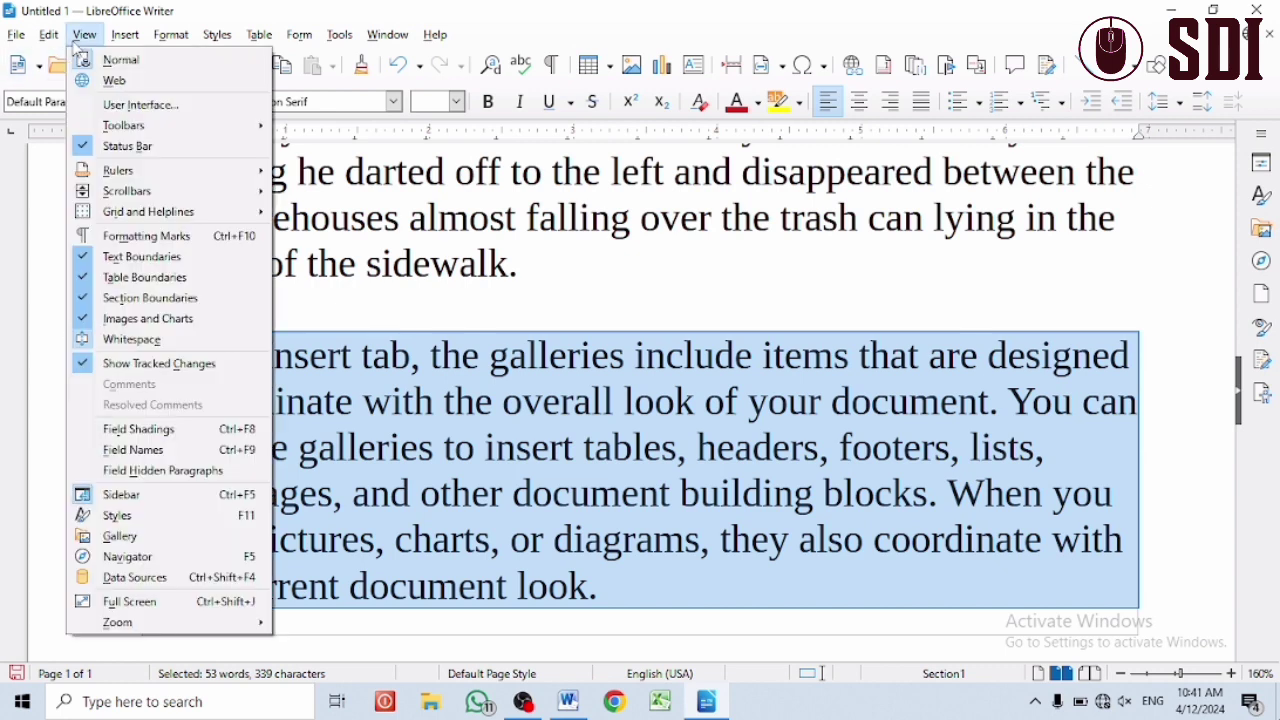
click(92, 297)
click(621, 493)
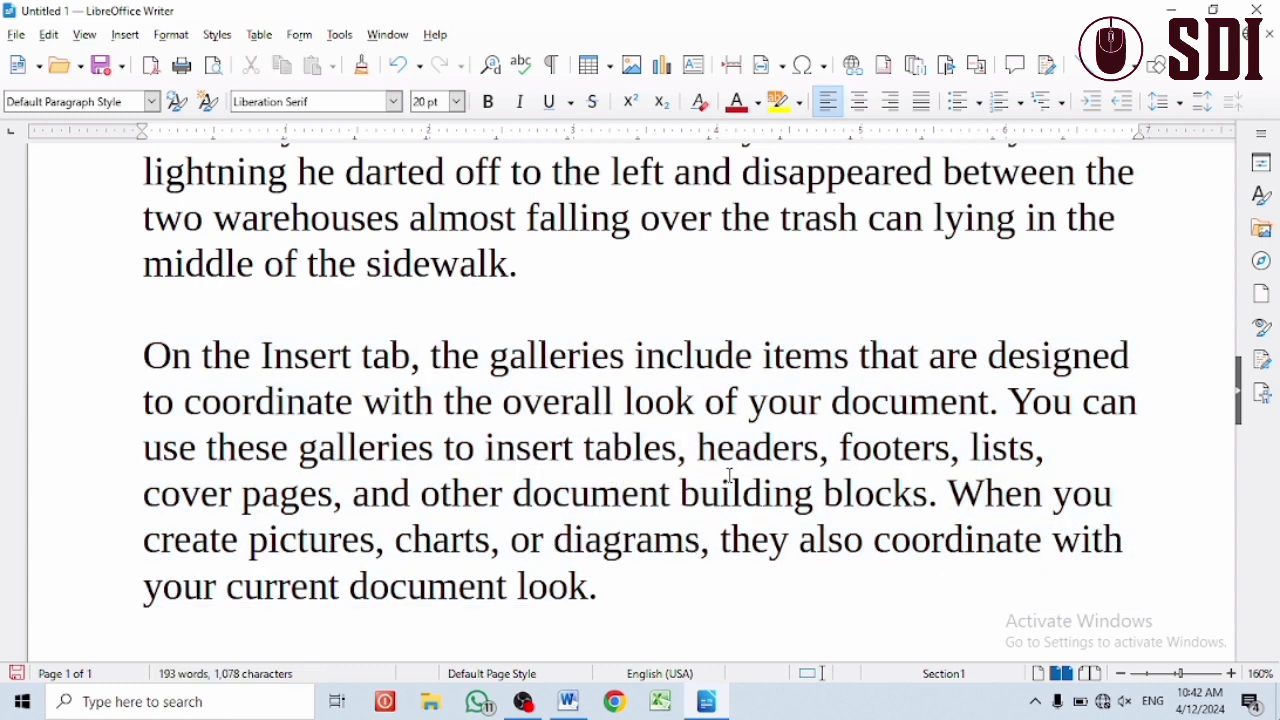
- Remove Section1 from the document while keeping its paragraph as ordinary text
drag(662, 604, 84, 338)
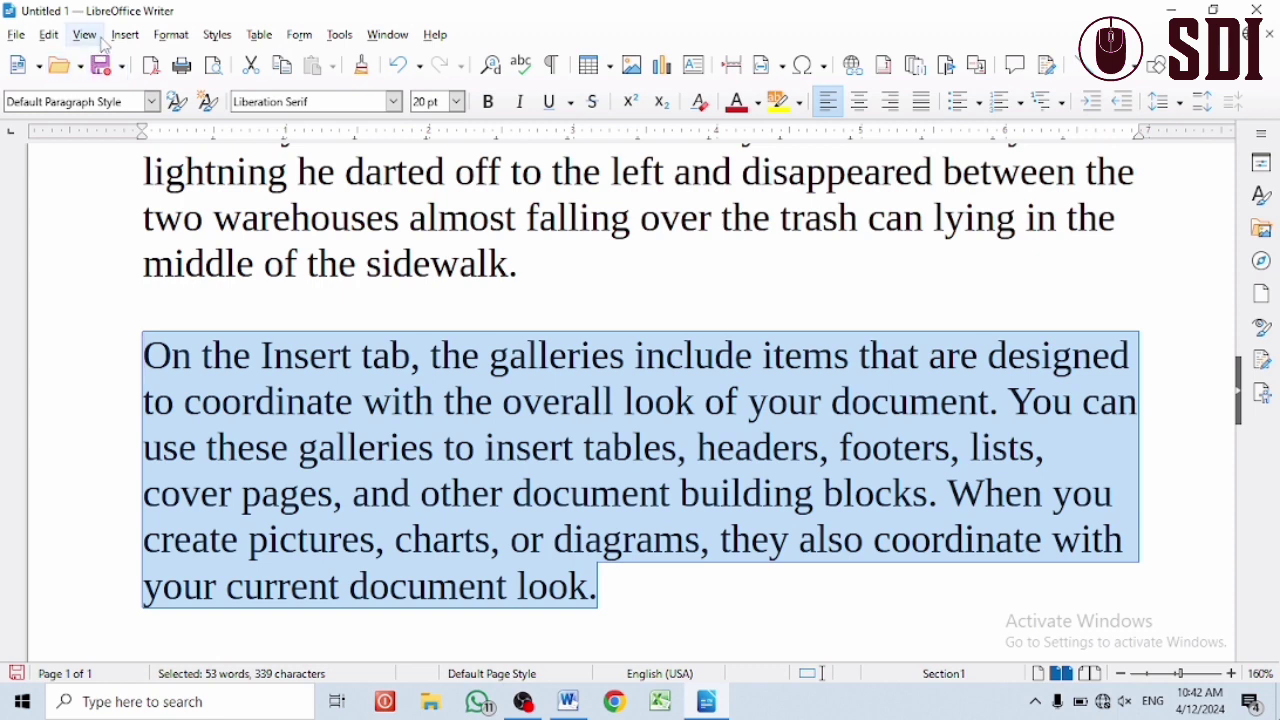
click(96, 39)
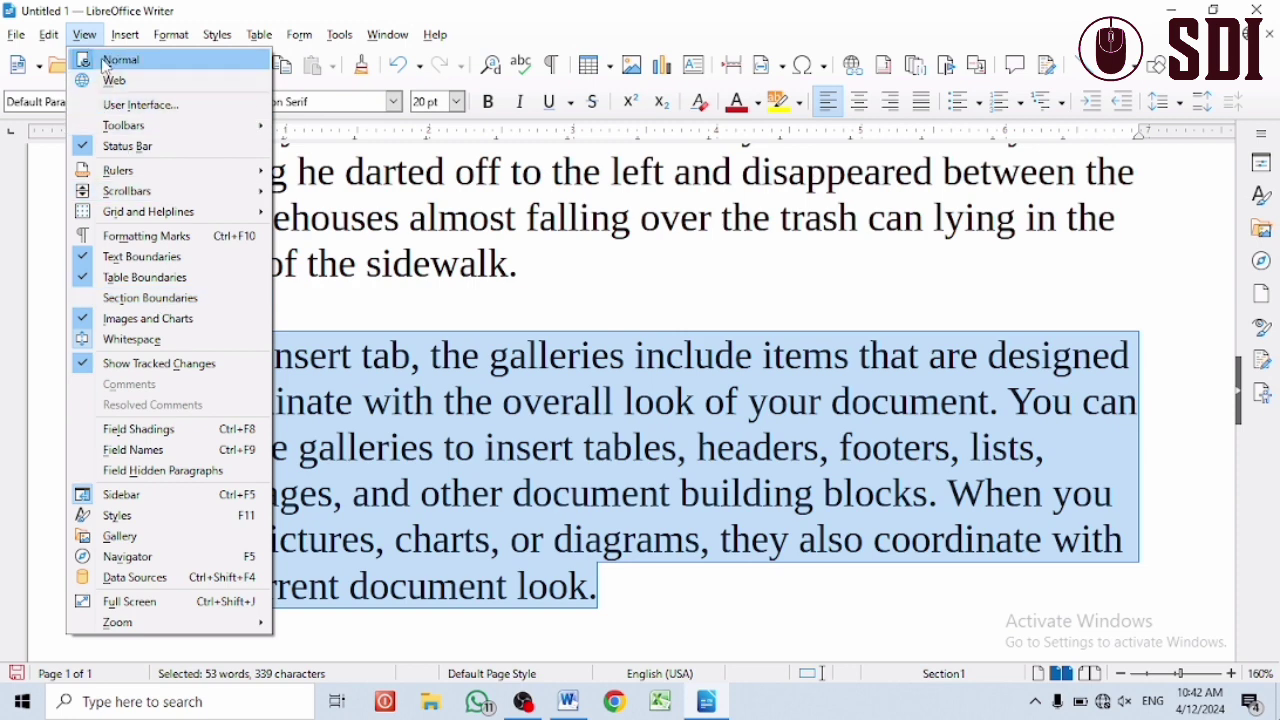
mouse_move(125, 34)
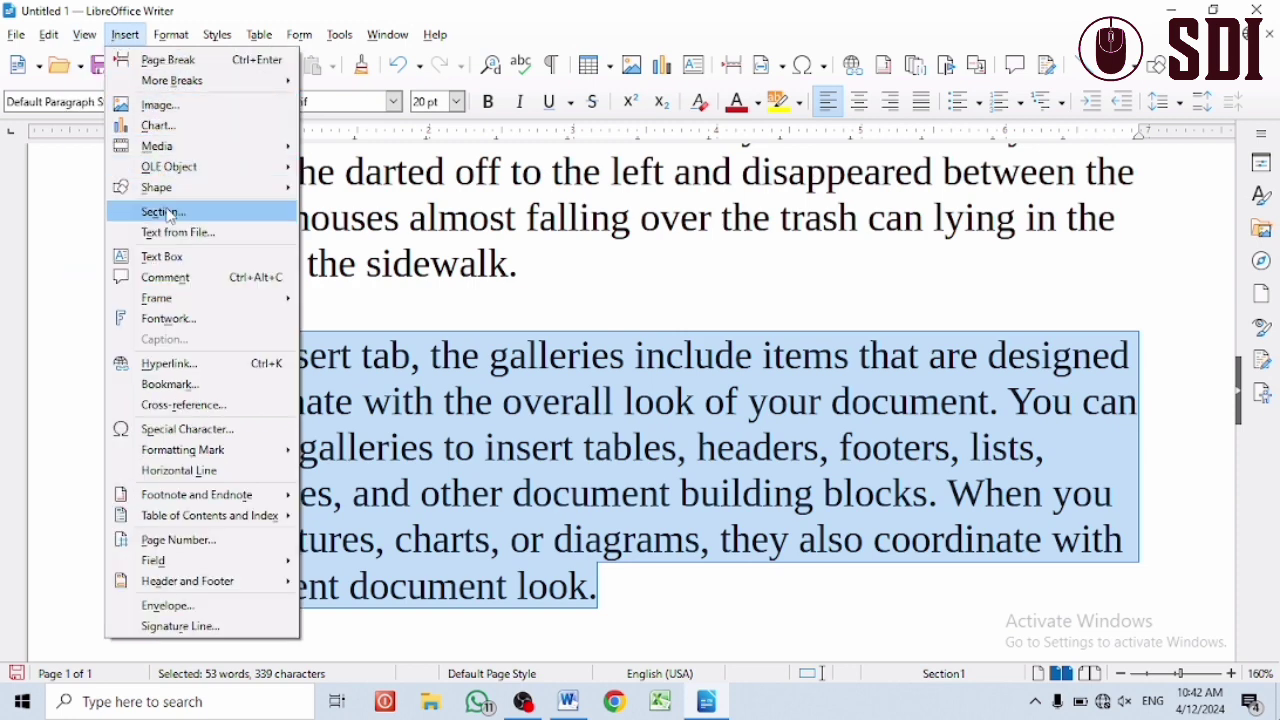
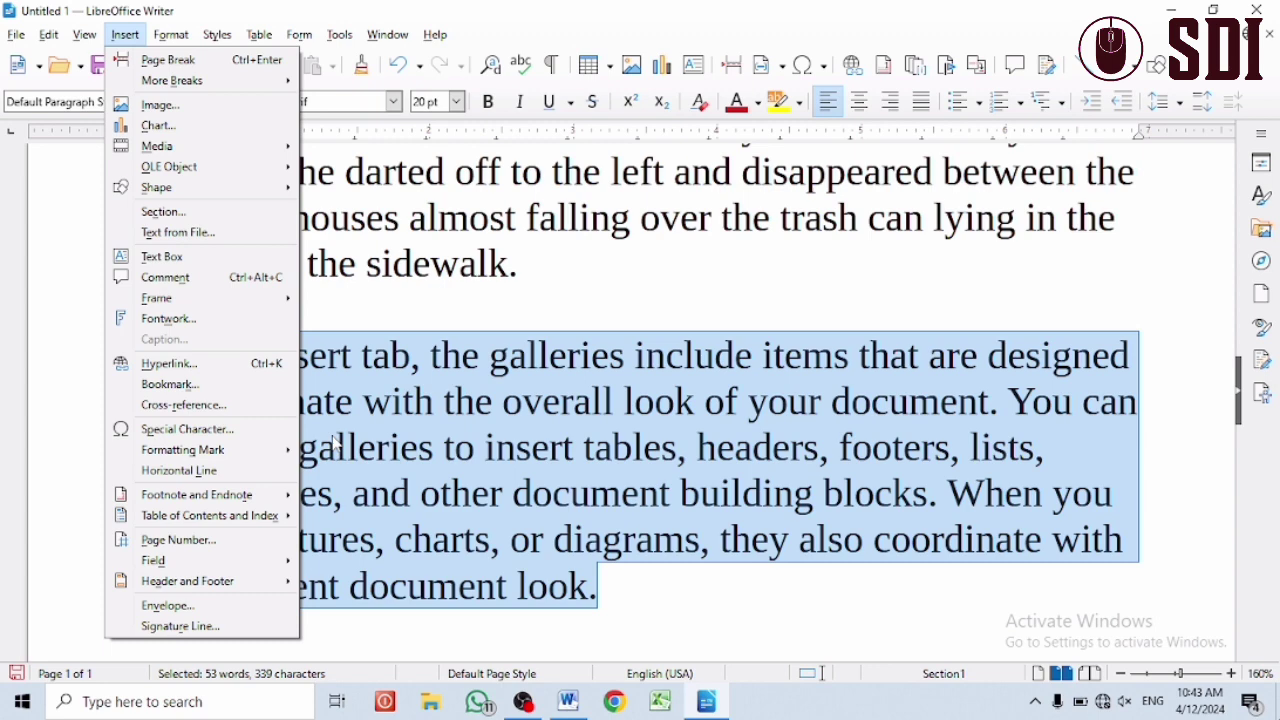
mouse_move(170, 38)
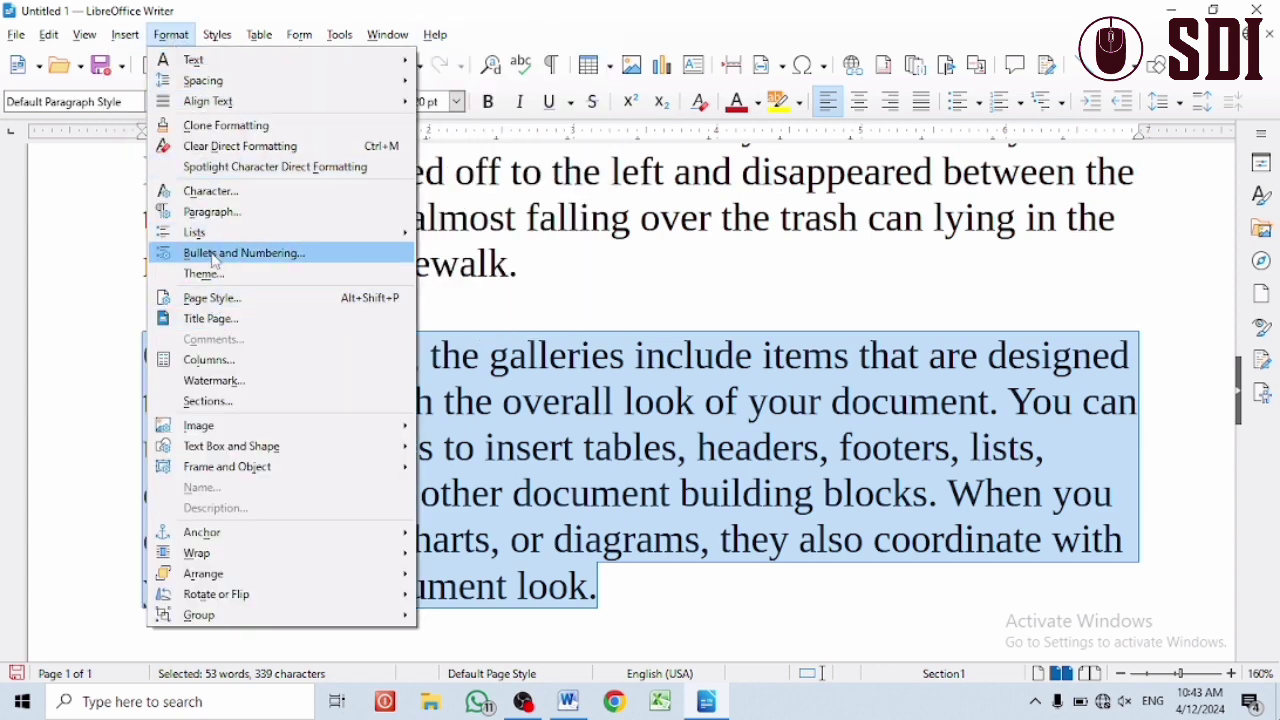
click(207, 401)
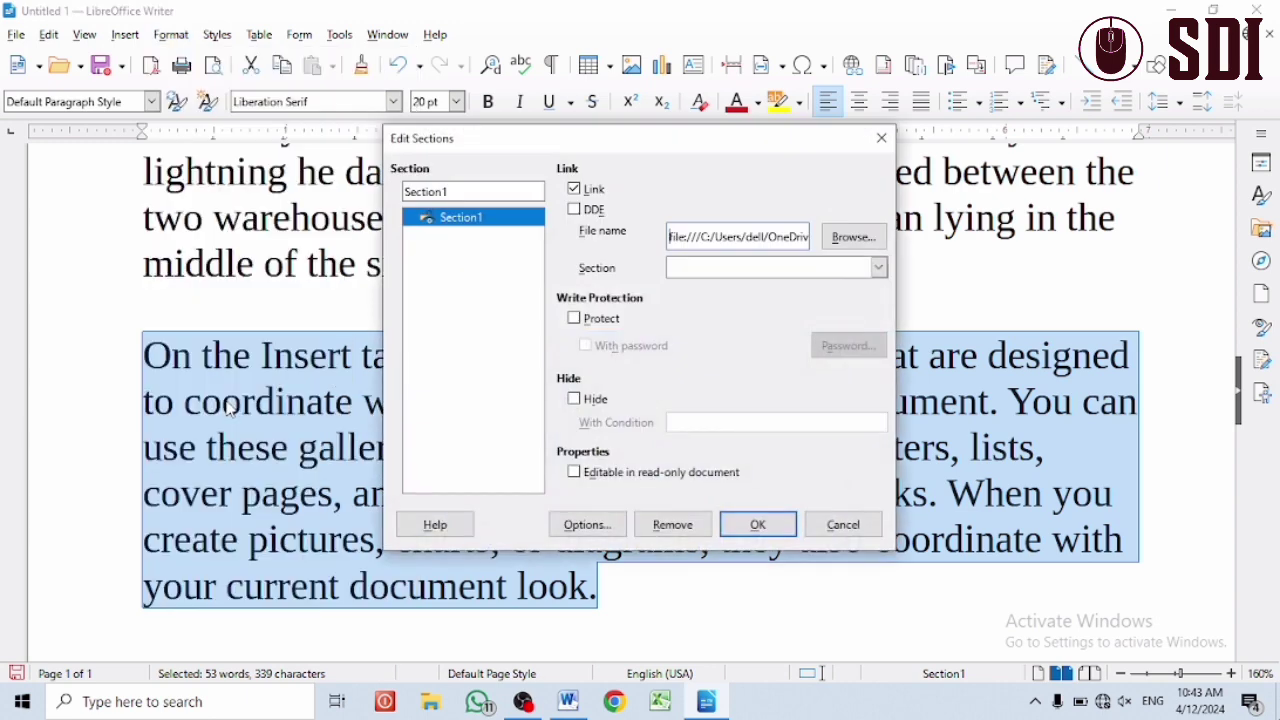
click(673, 525)
click(756, 525)
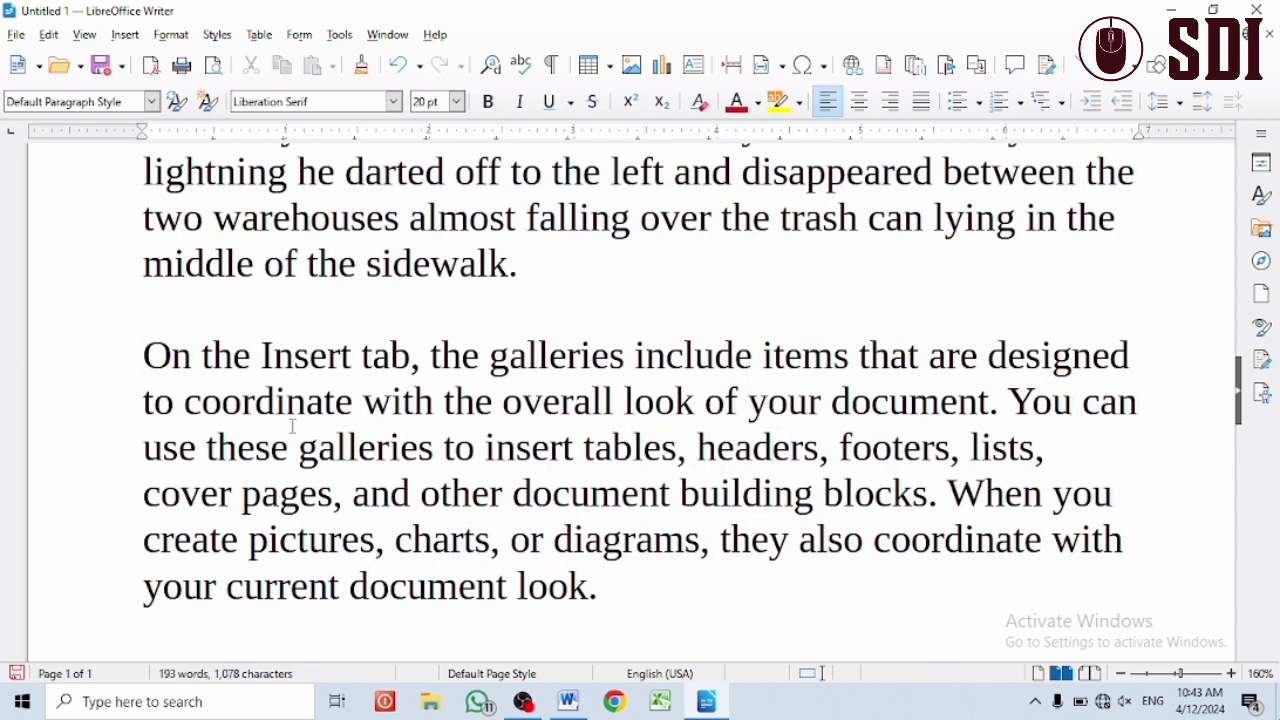
- Turn the display of section boundaries back on and check the text around the former section
click(84, 34)
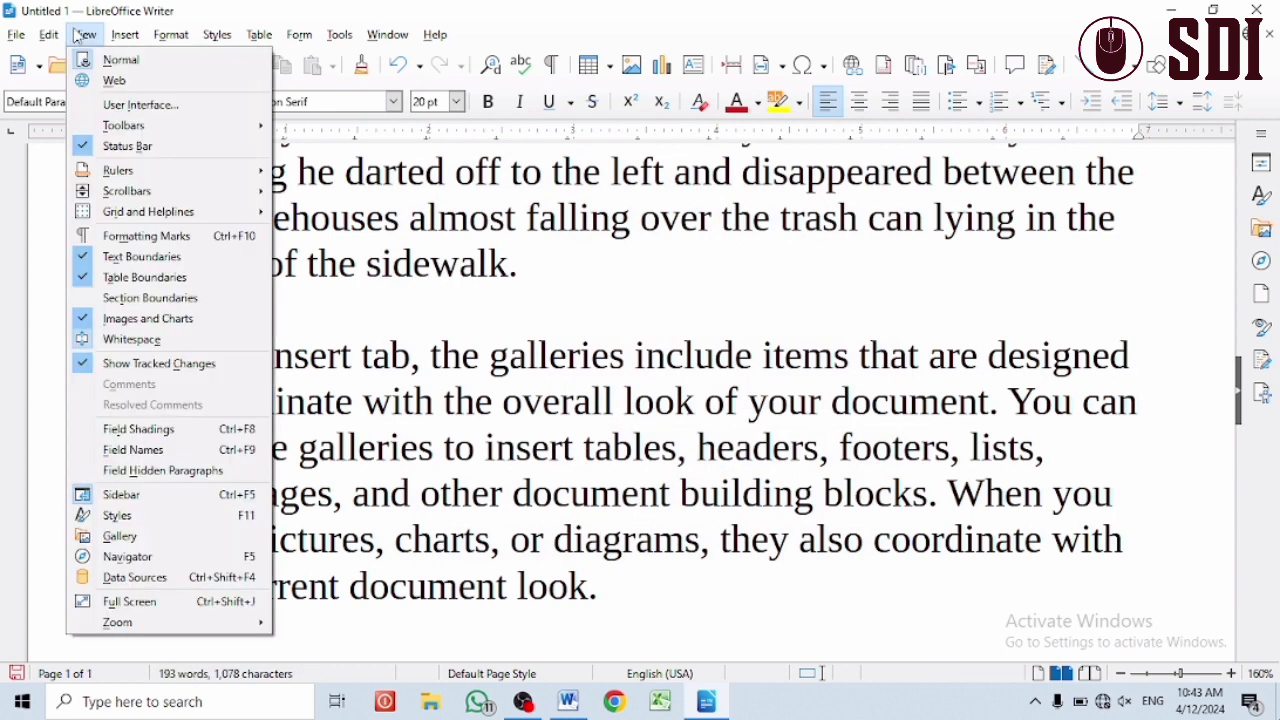
click(144, 297)
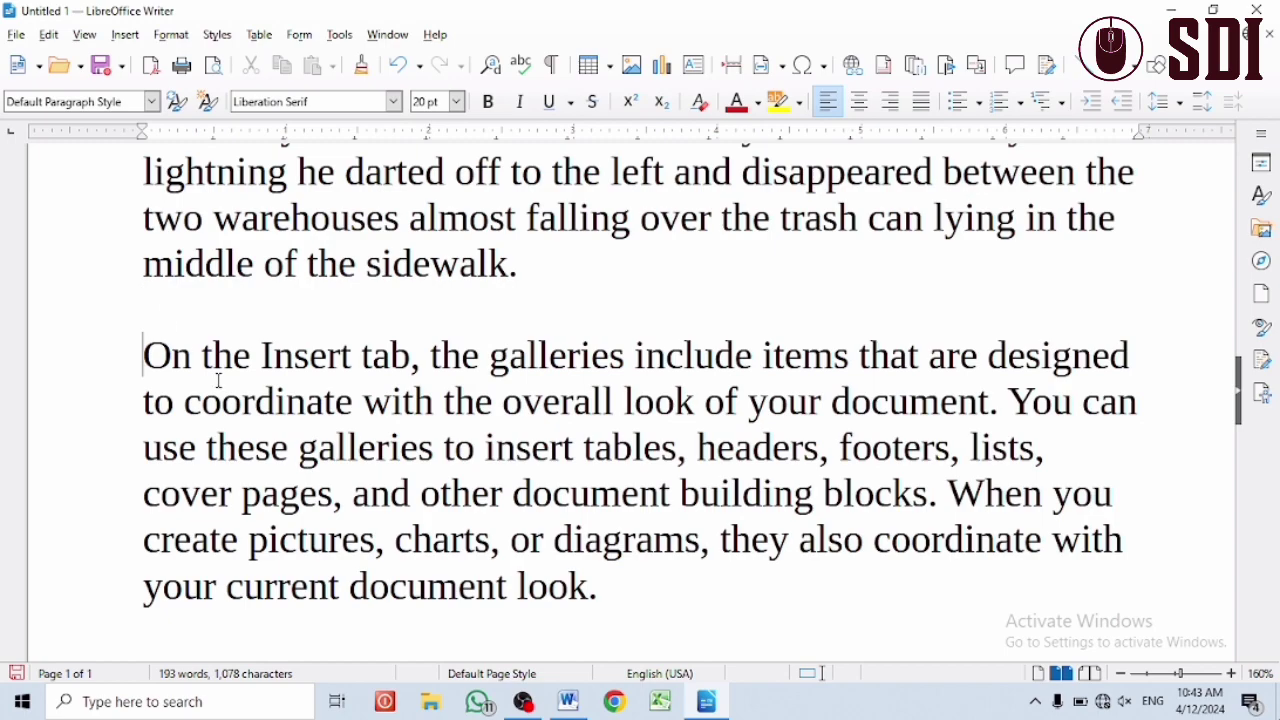
scroll(152, 297, up, 5)
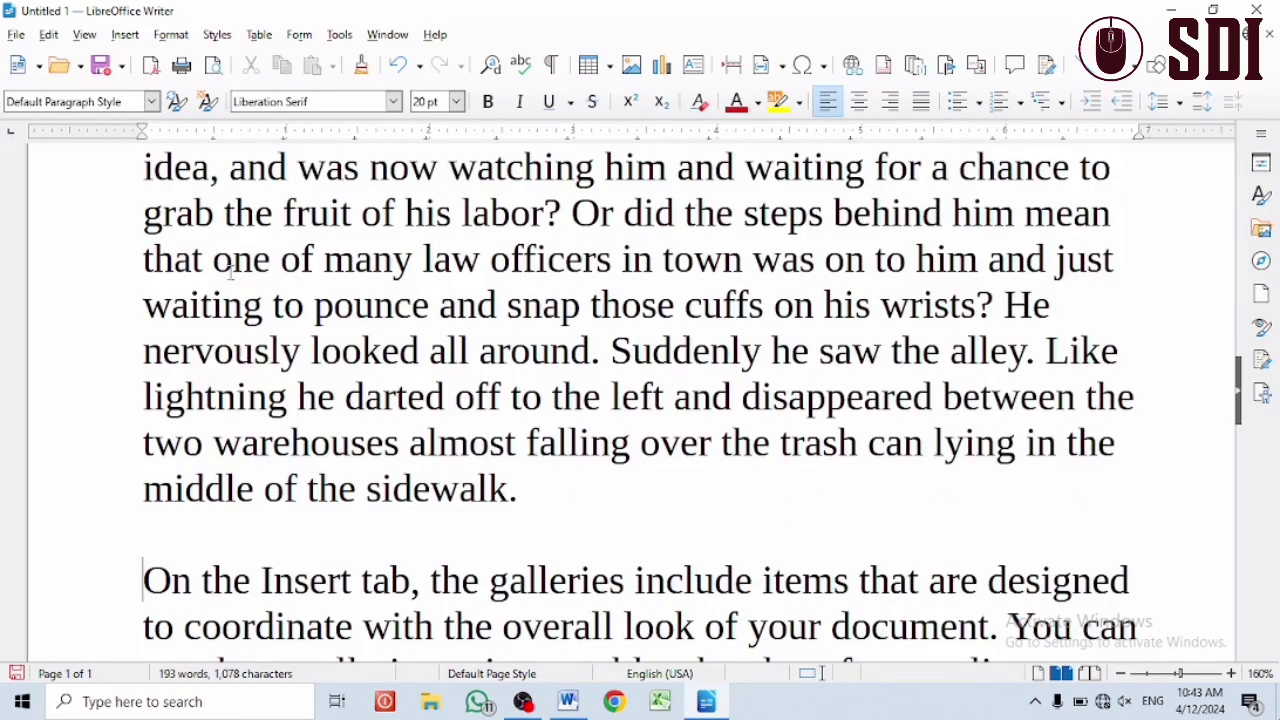
scroll(346, 286, down, 10)
scroll(346, 357, up, 12)
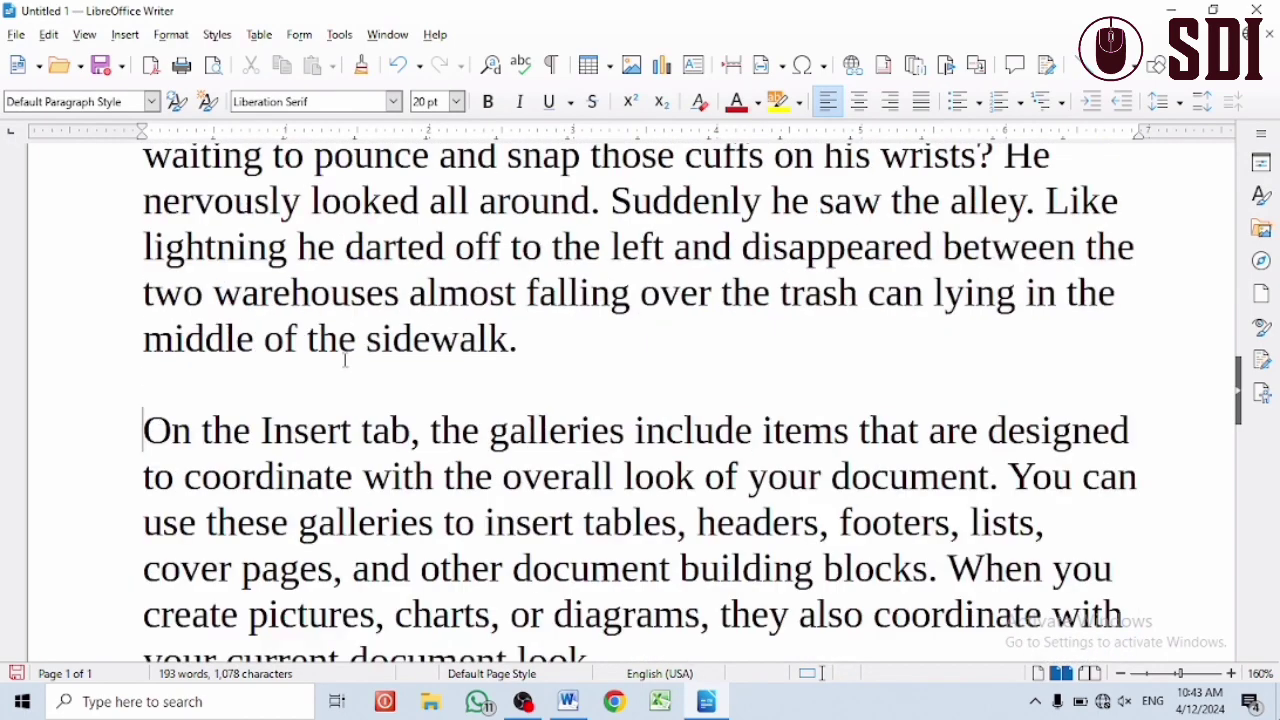
click(84, 36)
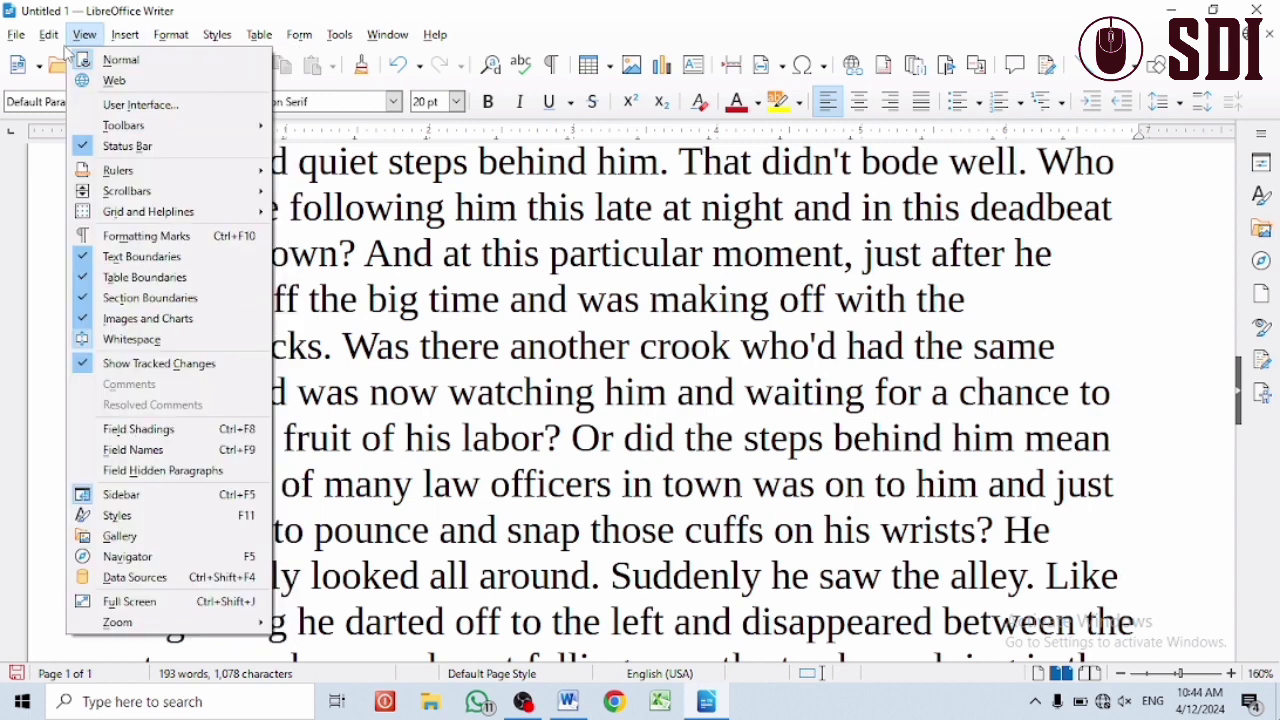
click(26, 37)
click(47, 35)
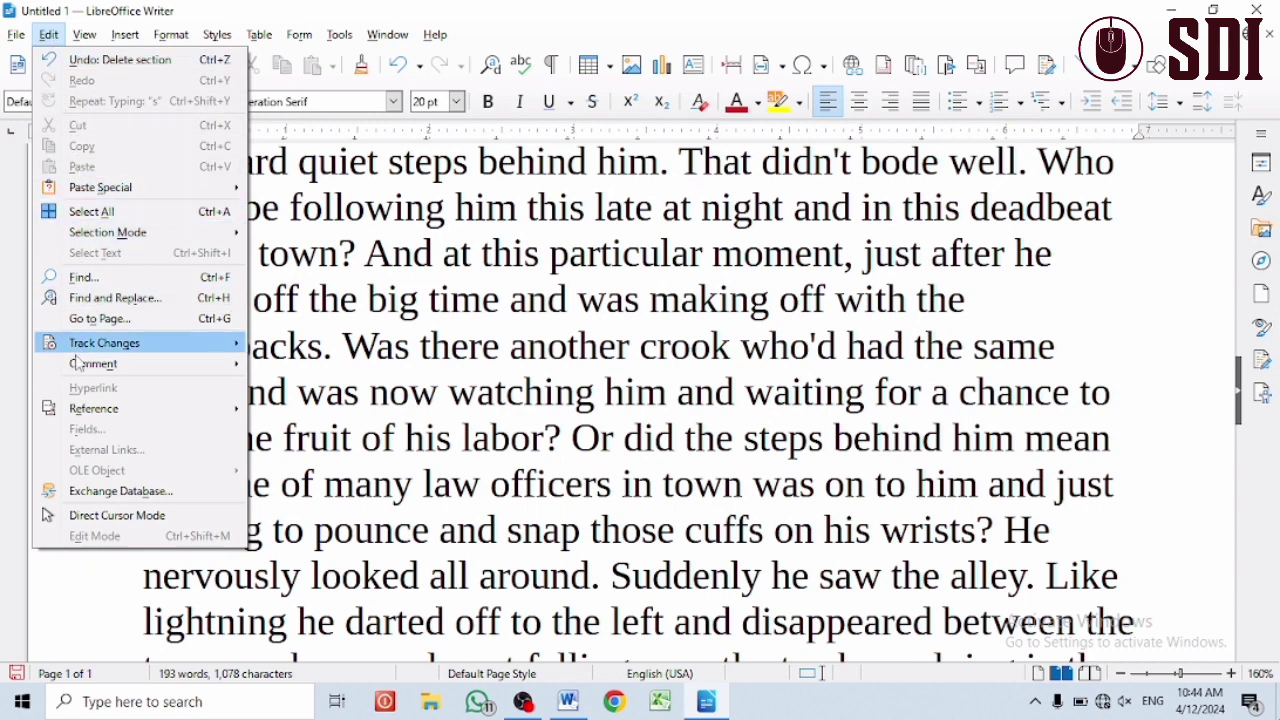
mouse_move(83, 376)
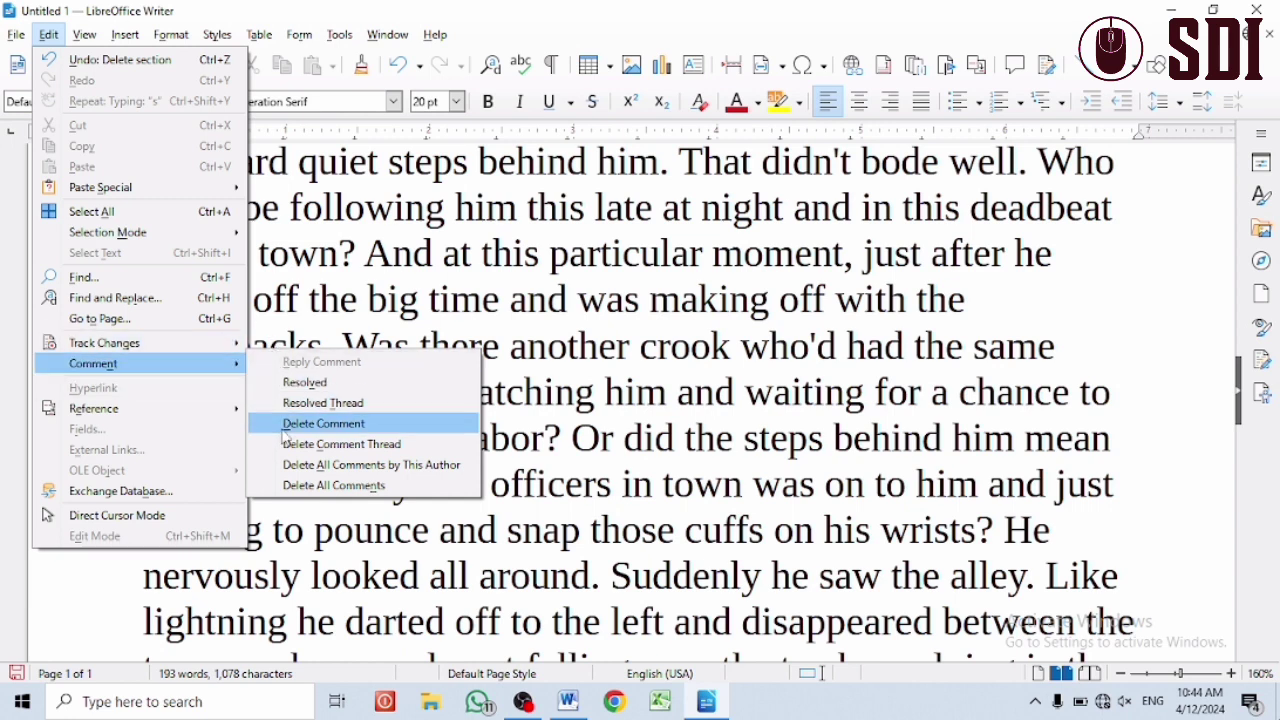
click(350, 312)
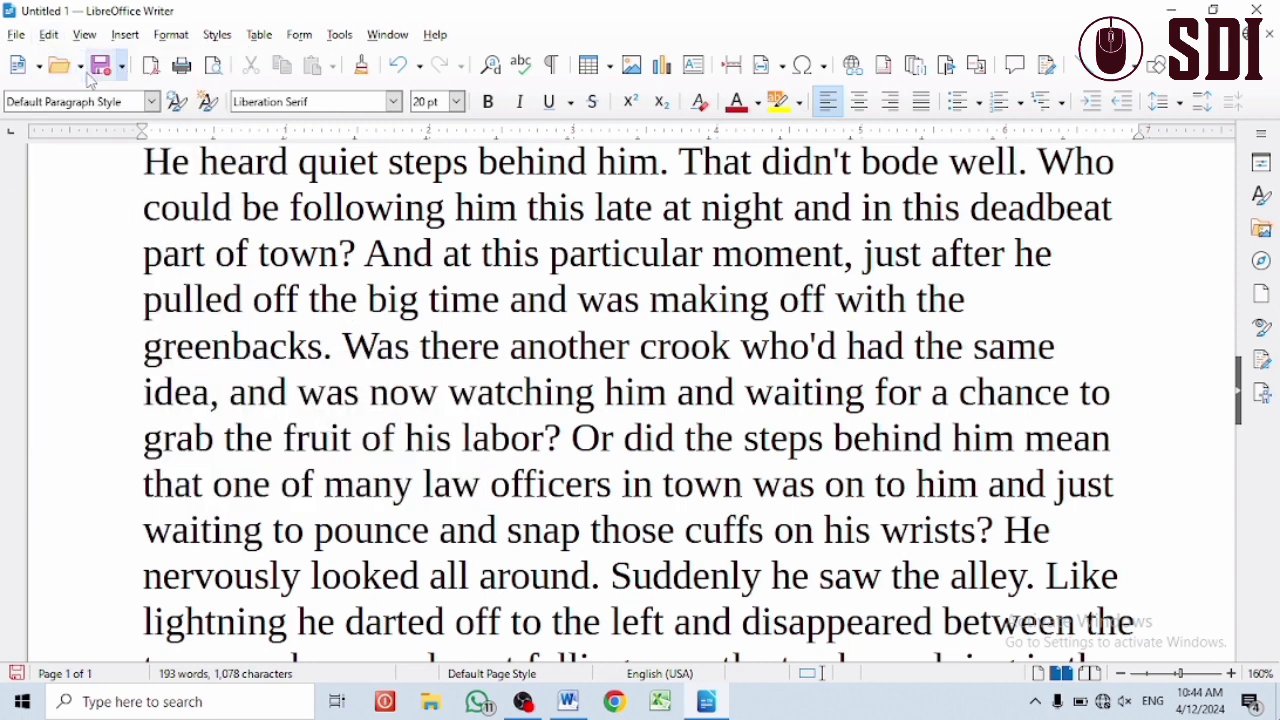
click(48, 34)
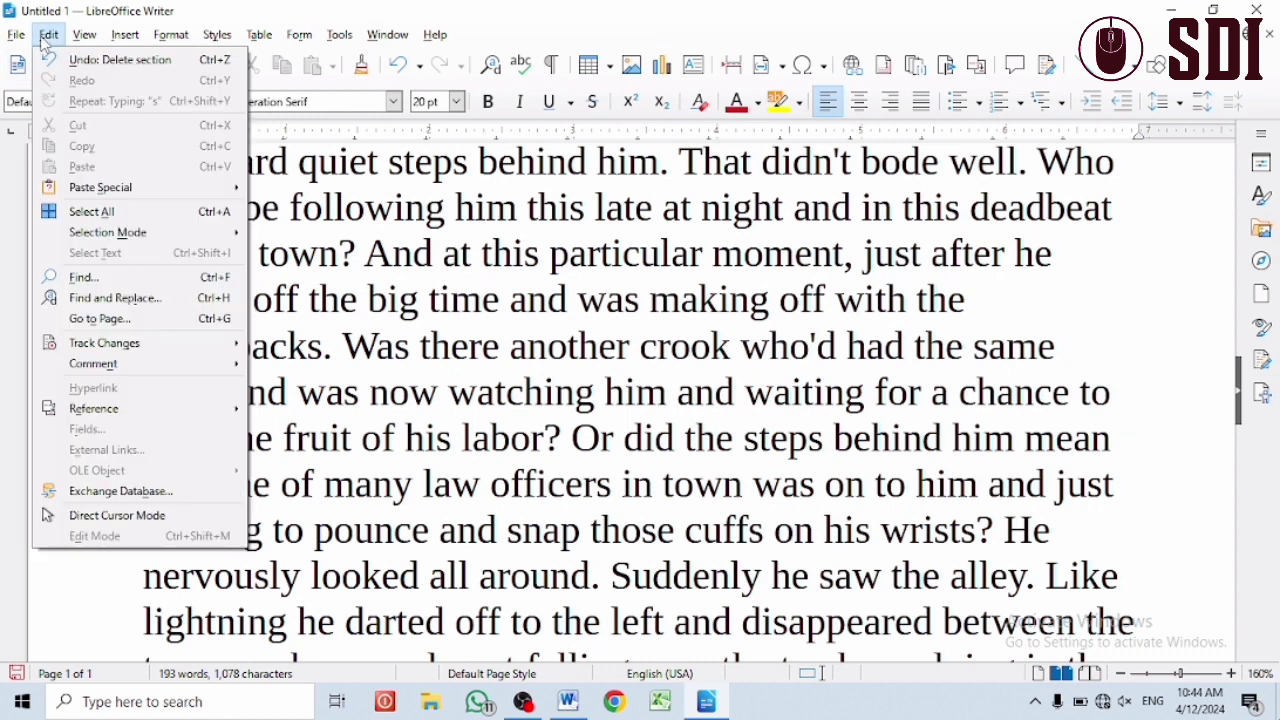
click(120, 515)
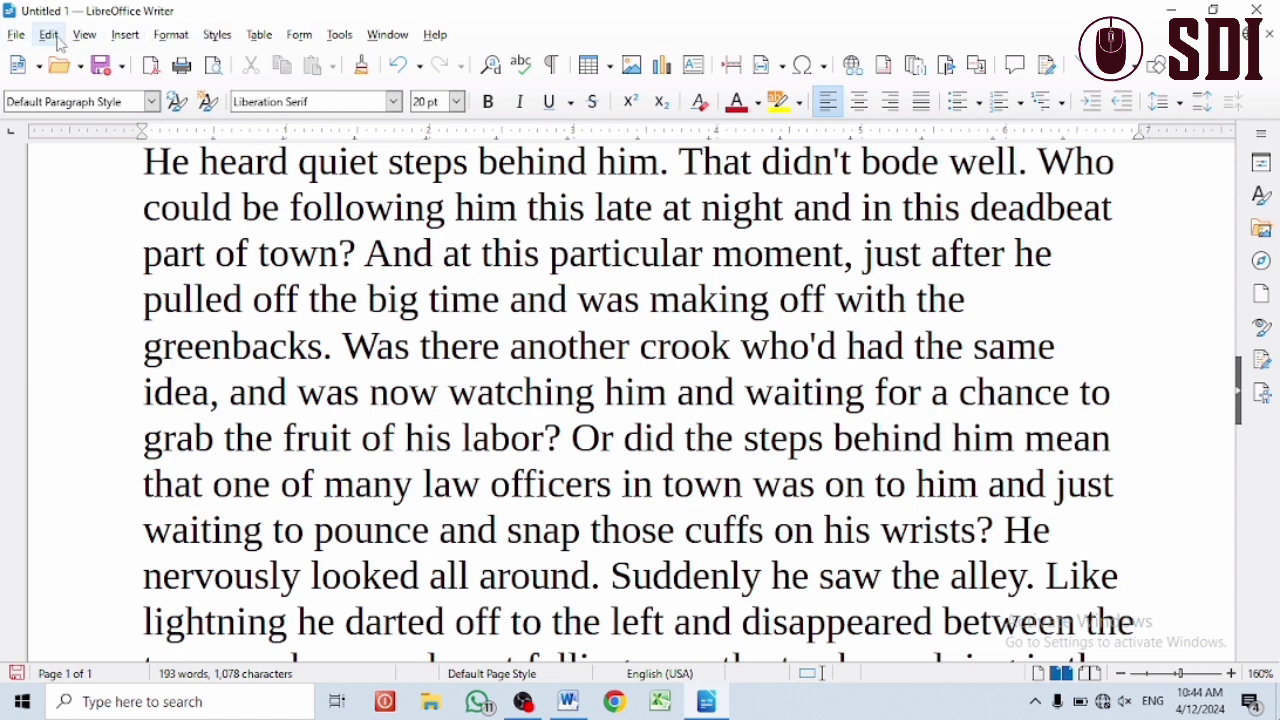
click(125, 34)
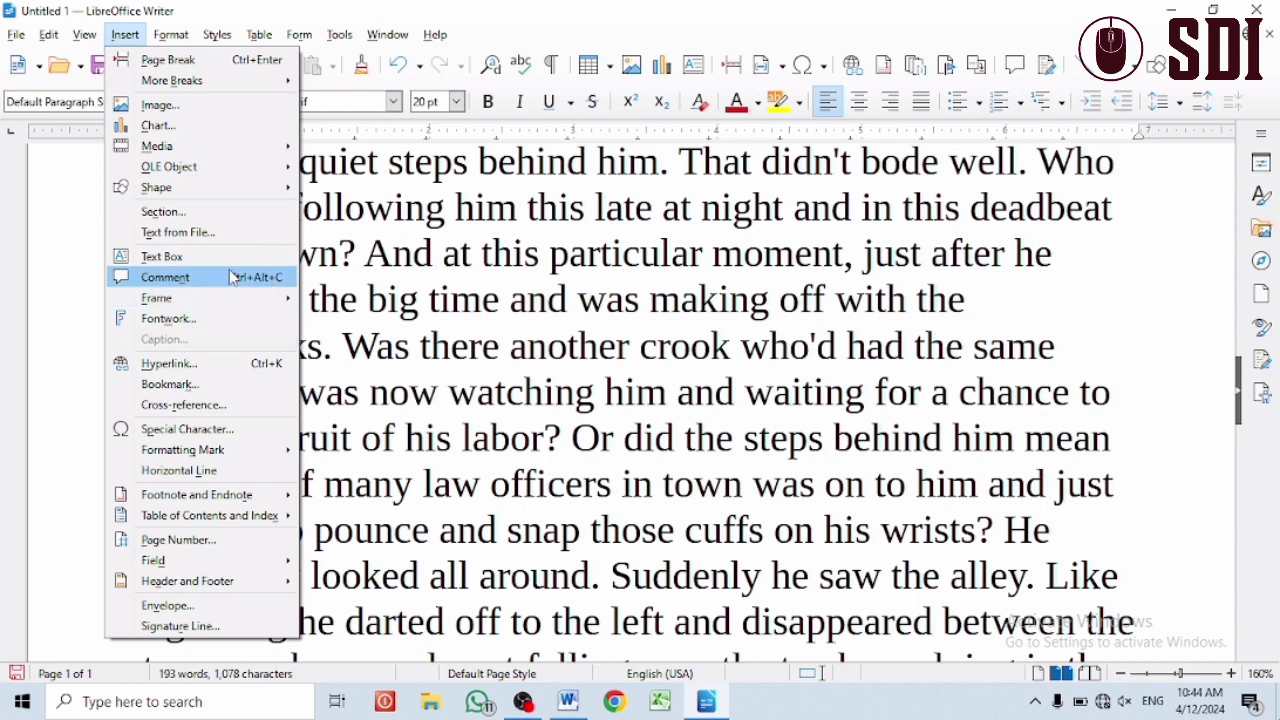
mouse_move(47, 40)
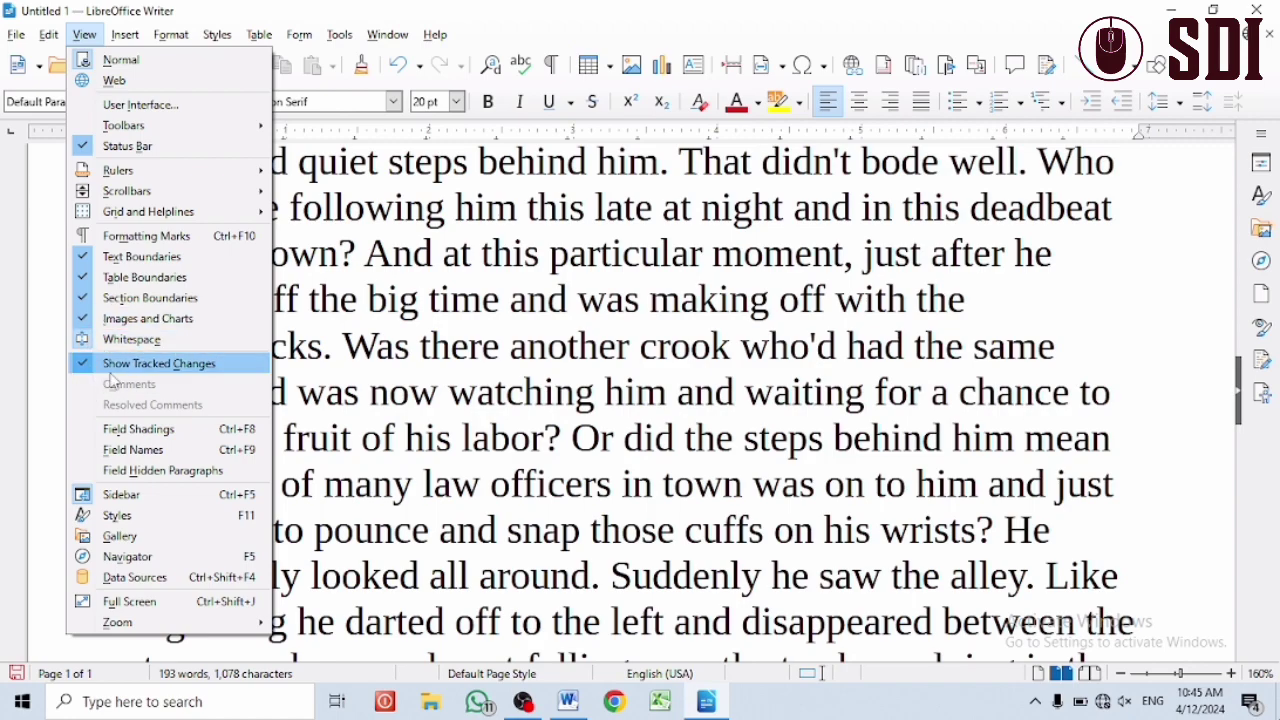
click(328, 395)
scroll(271, 416, down, 3)
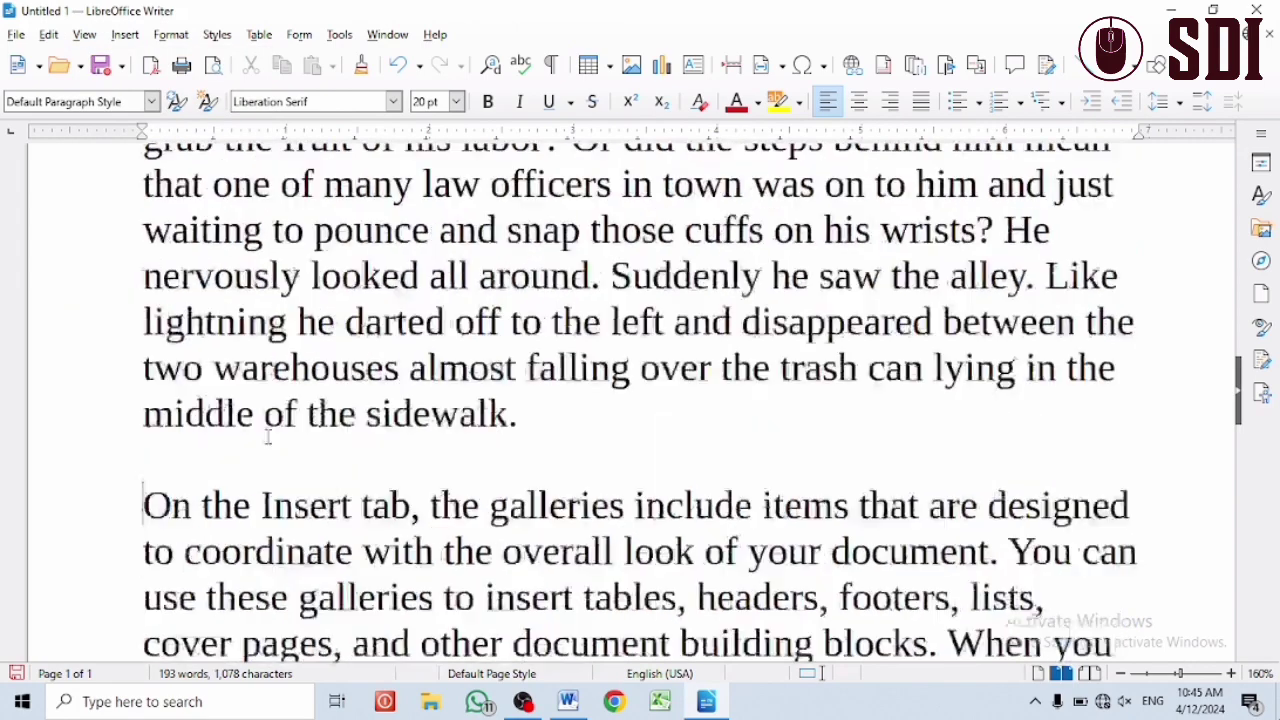
scroll(268, 437, down, 6)
click(163, 257)
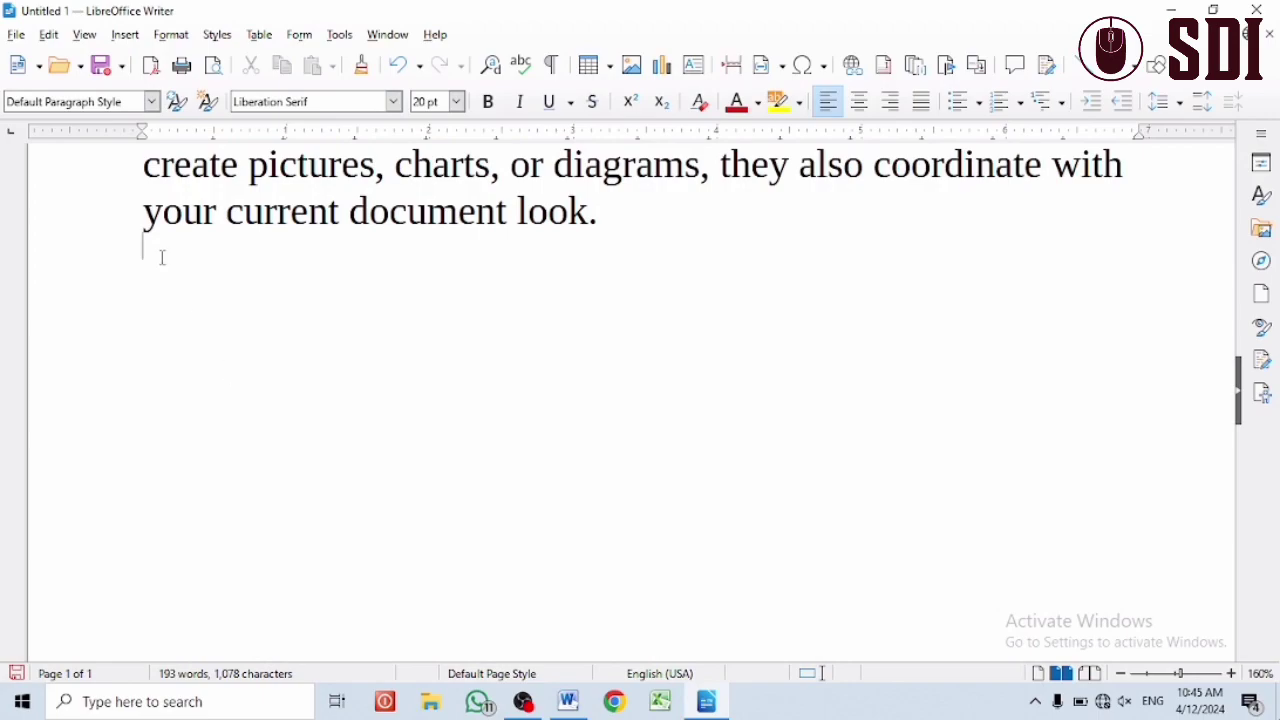
scroll(198, 300, up, 10)
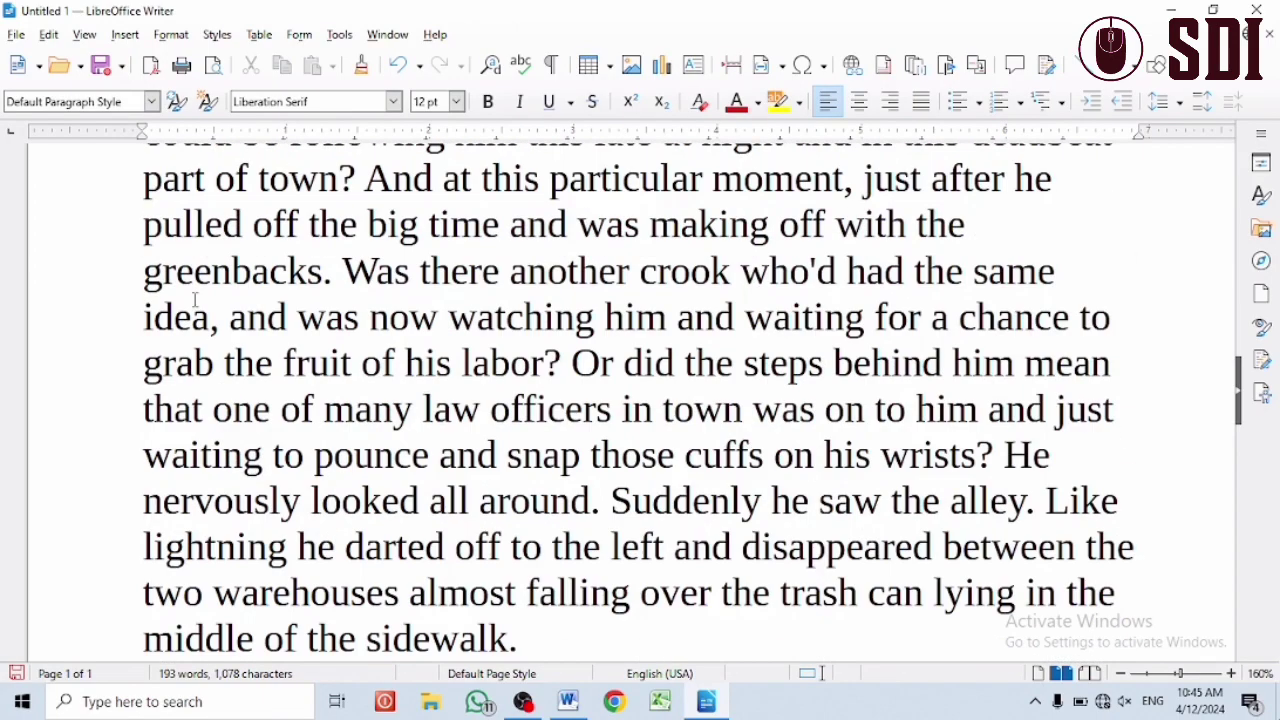
scroll(195, 299, down, 5)
scroll(195, 299, down, 5)
scroll(160, 200, up, 2)
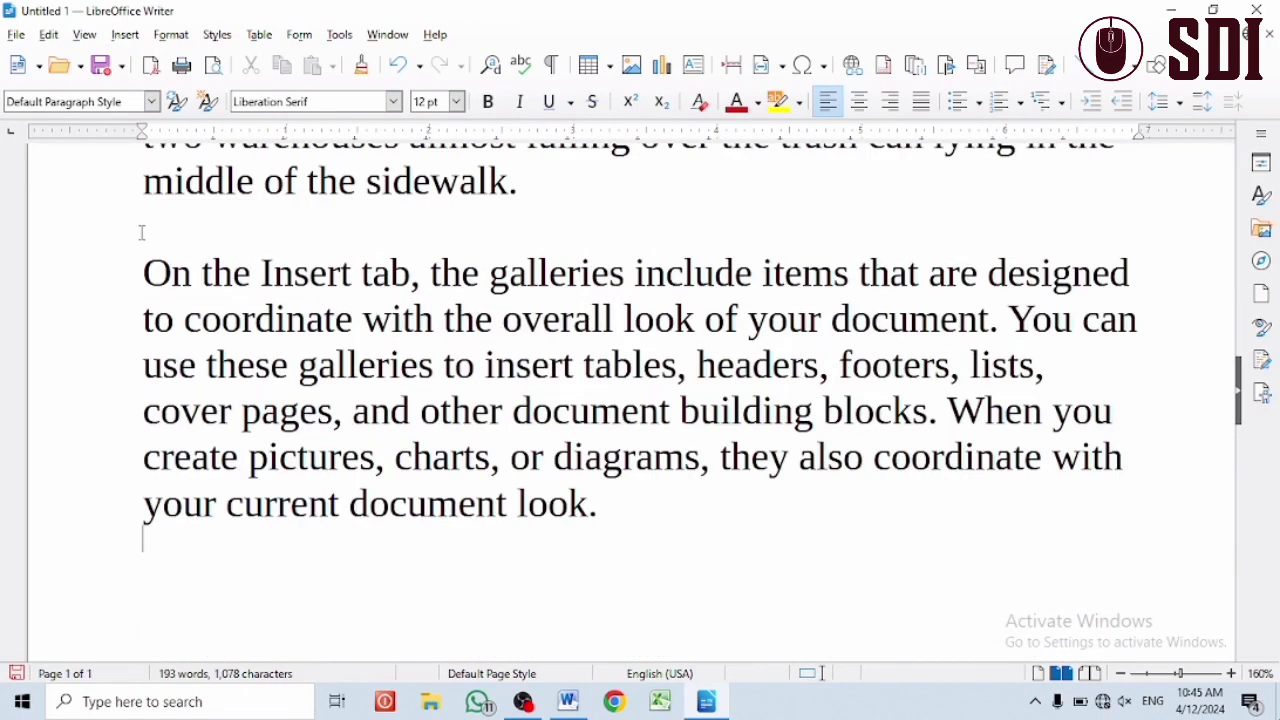
- Delete the whole "On the Insert tab" paragraph below the story text
drag(136, 262, 928, 648)
key(Delete)
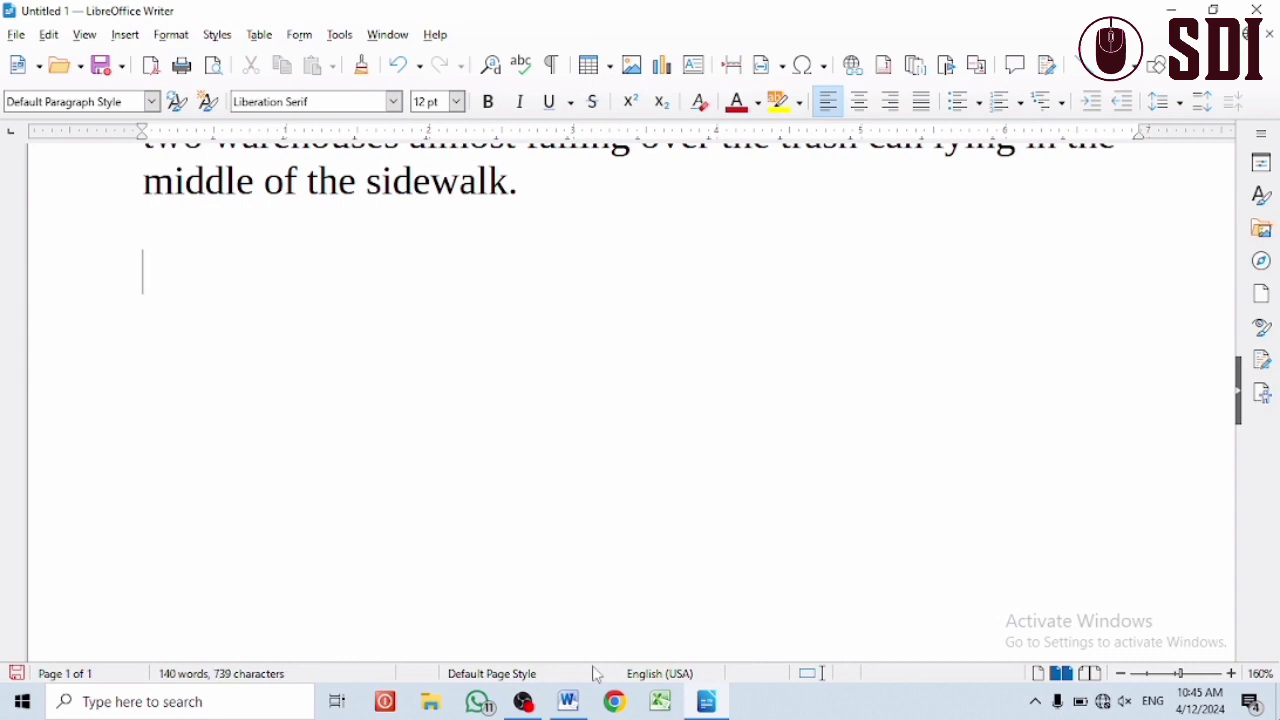
scroll(195, 297, up, 3)
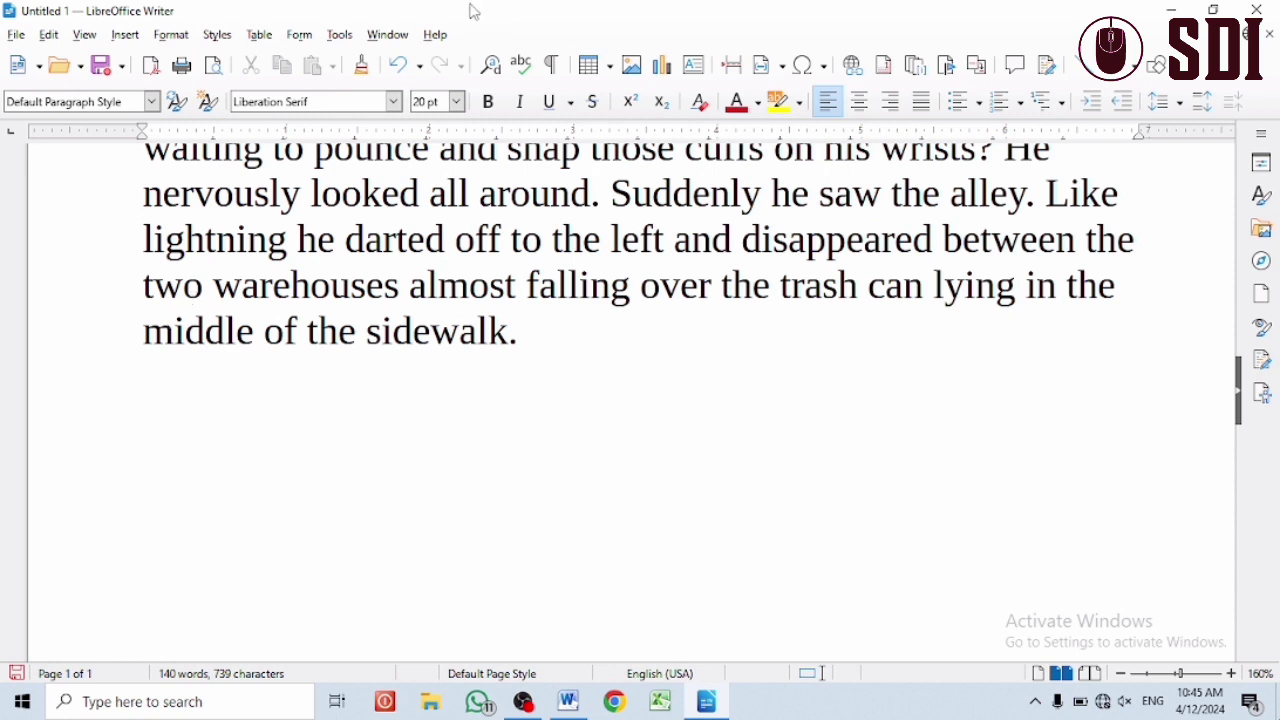
click(95, 35)
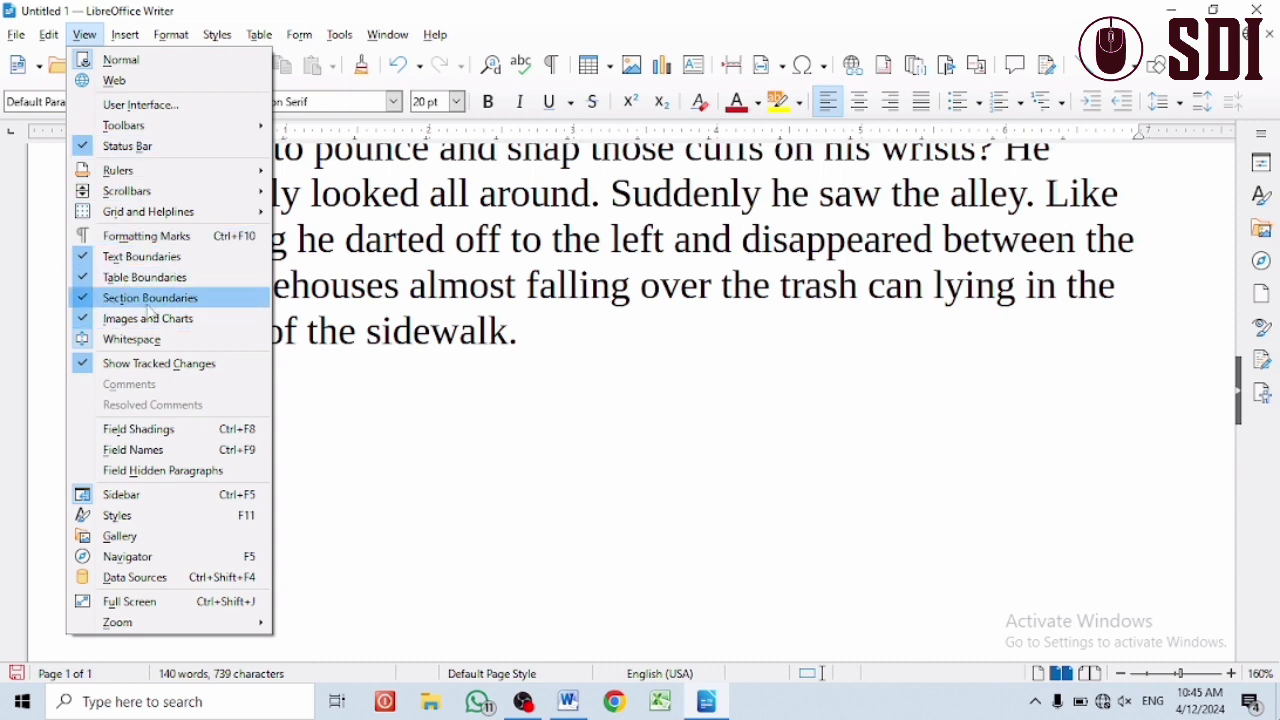
click(484, 454)
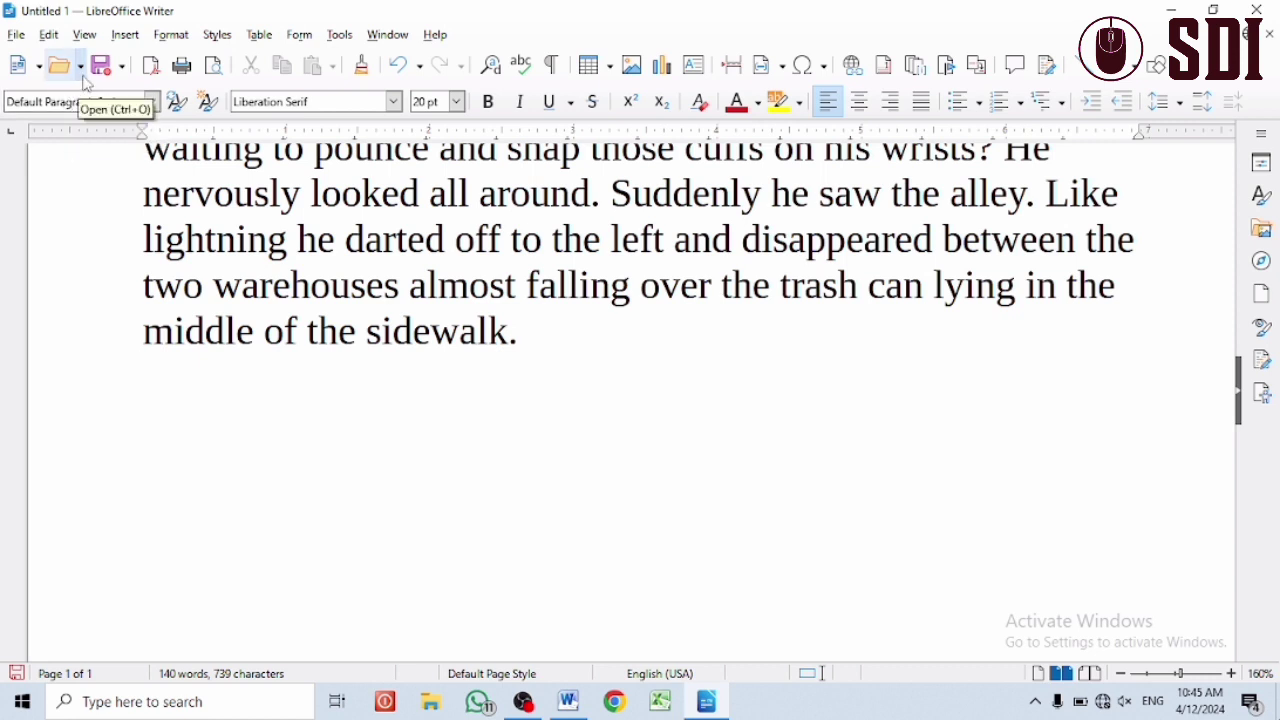
- Insert the image "WhatsApp Image 2024-03-26 at 20.04.39_49306c73" from Downloads below the story text
click(126, 35)
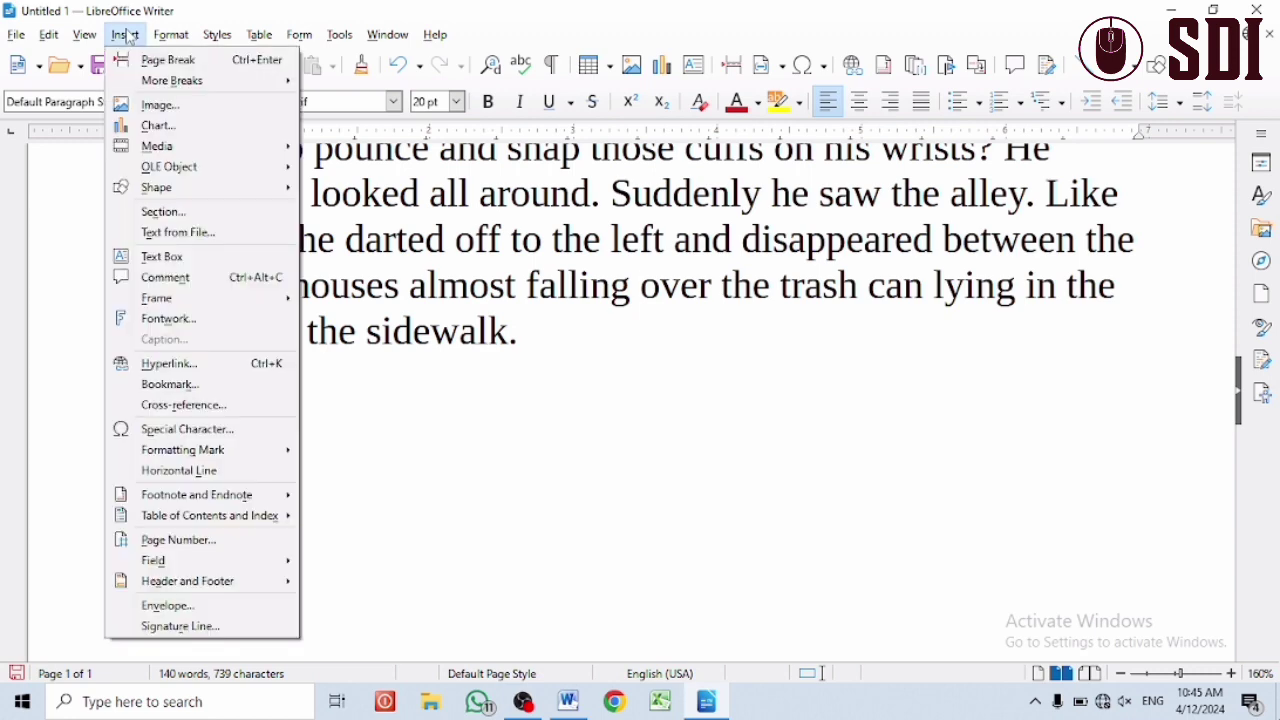
click(158, 105)
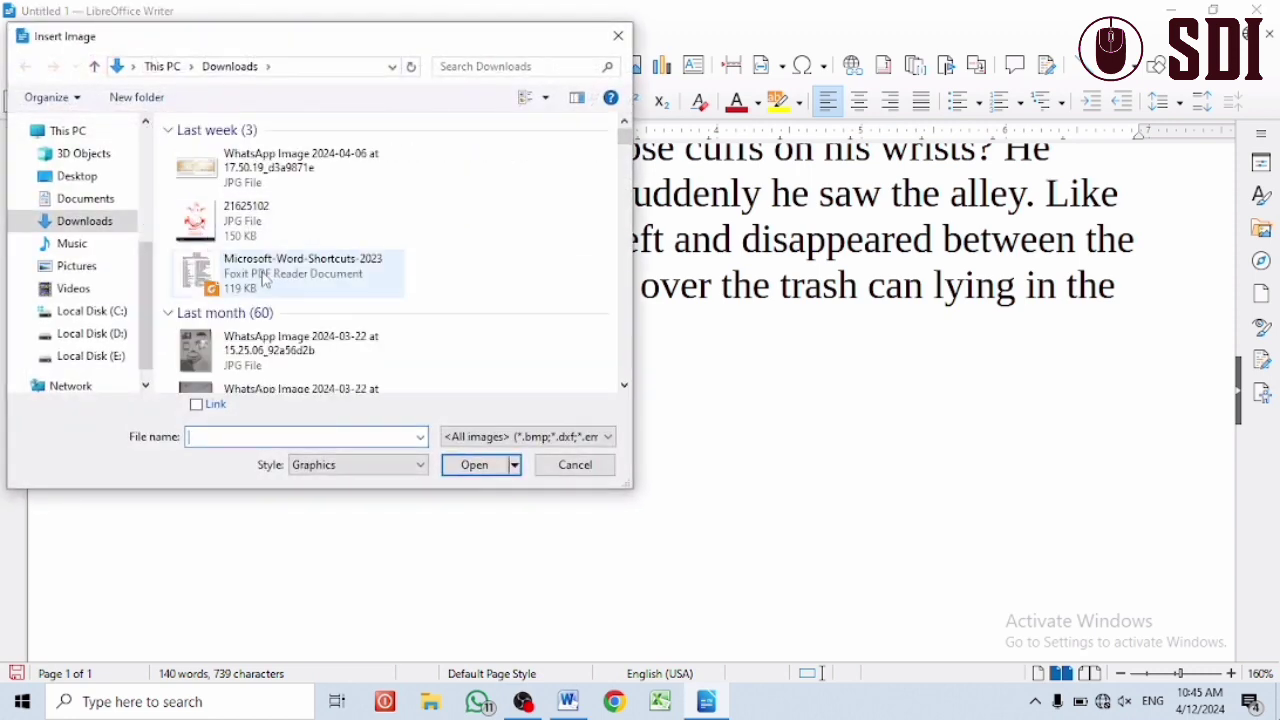
scroll(258, 285, down, 5)
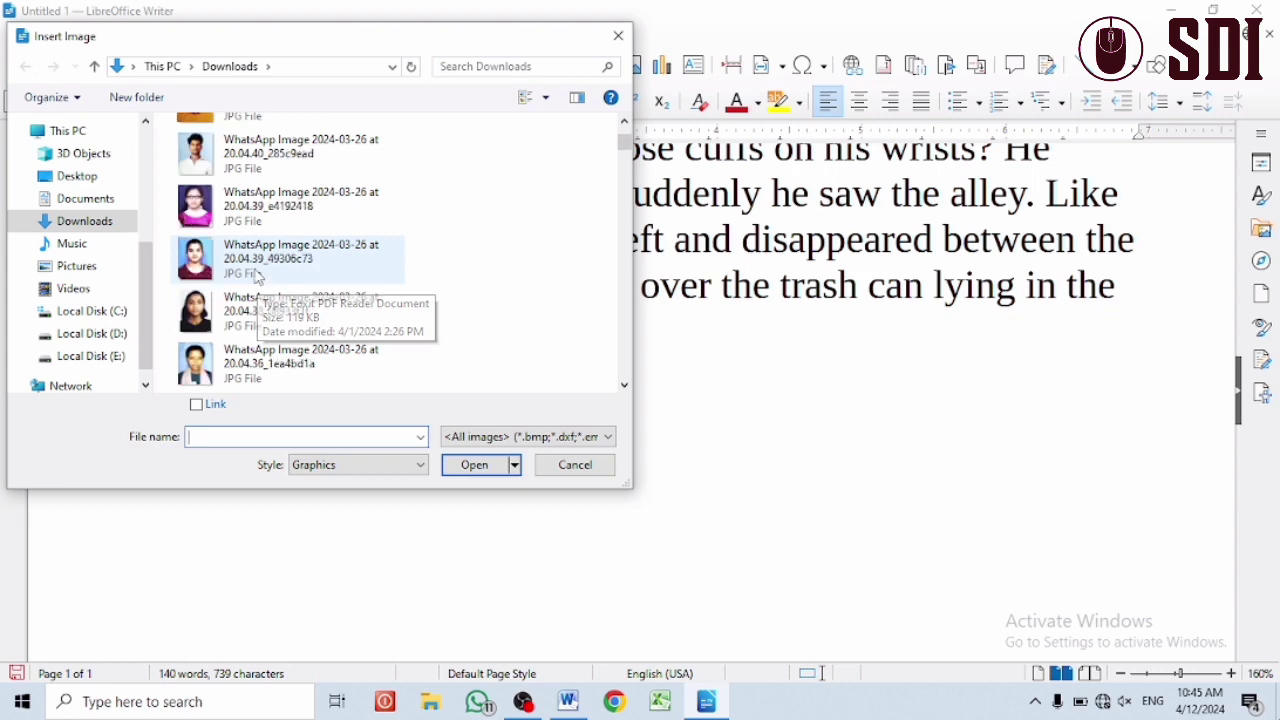
click(256, 277)
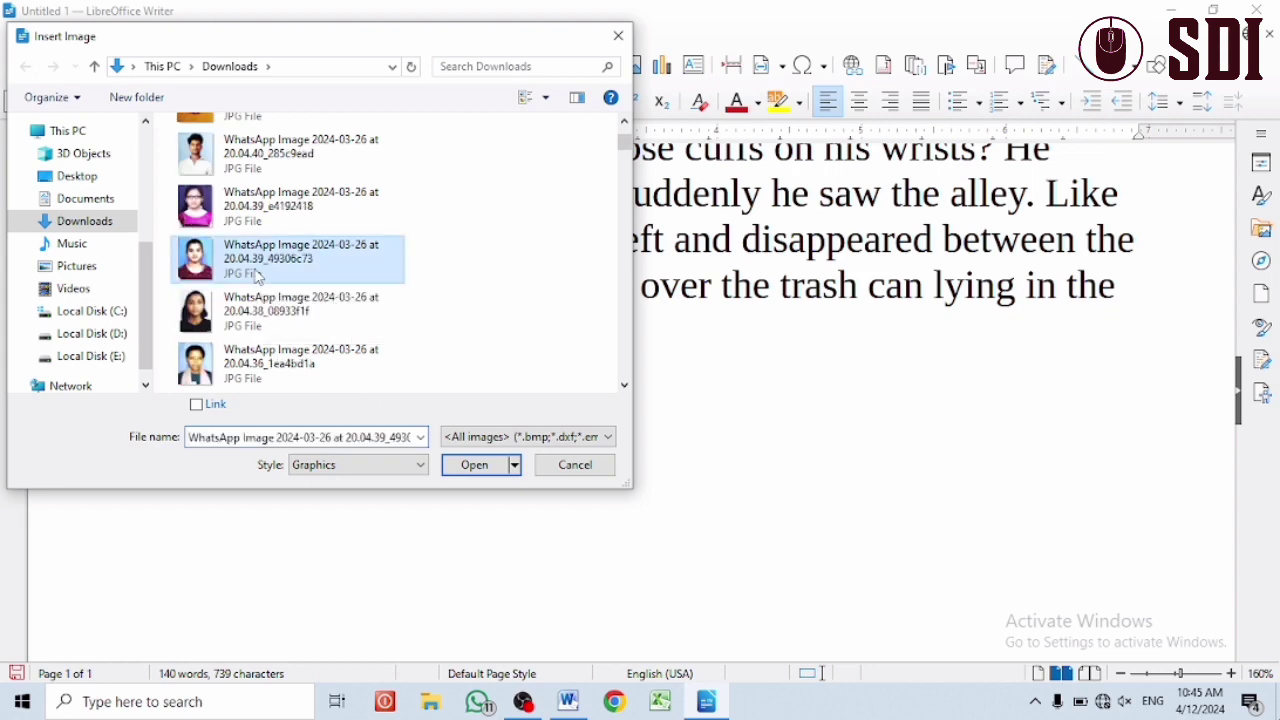
click(466, 464)
- Shrink the inserted photo to about 1.34 x 1.71 inches and place it at the left margin directly below the text
scroll(474, 446, up, 3)
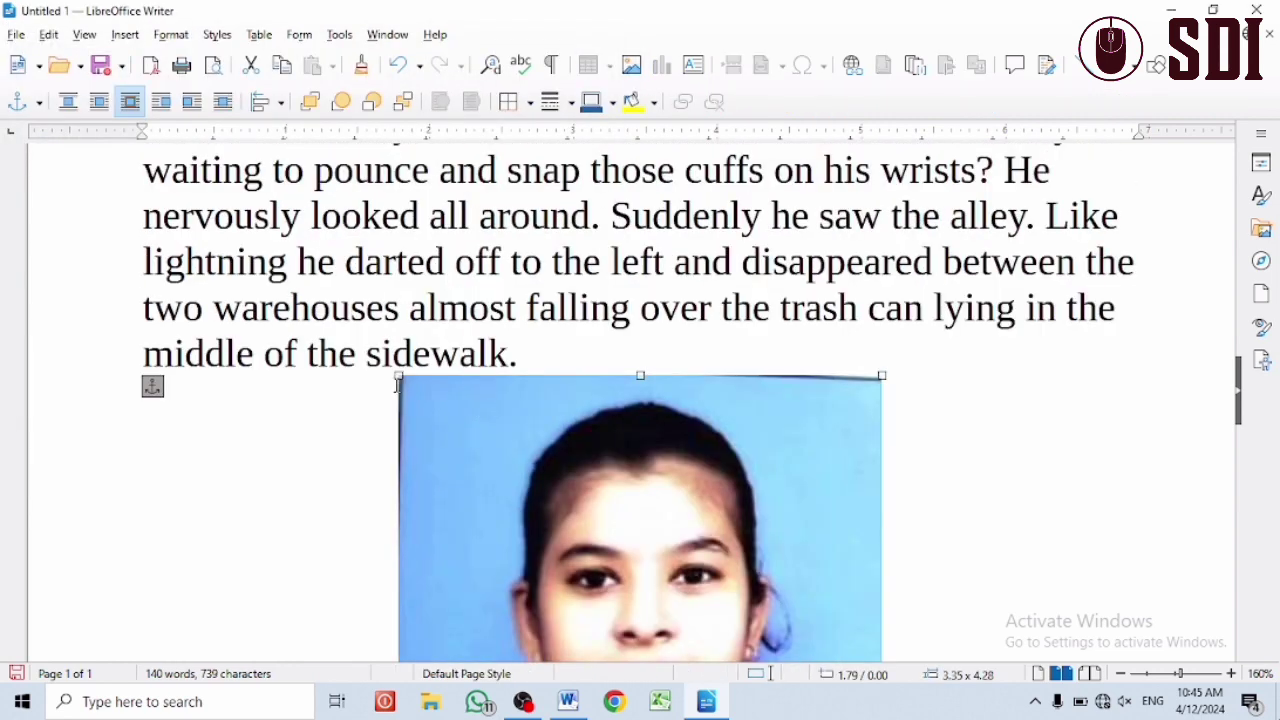
drag(399, 377, 568, 592)
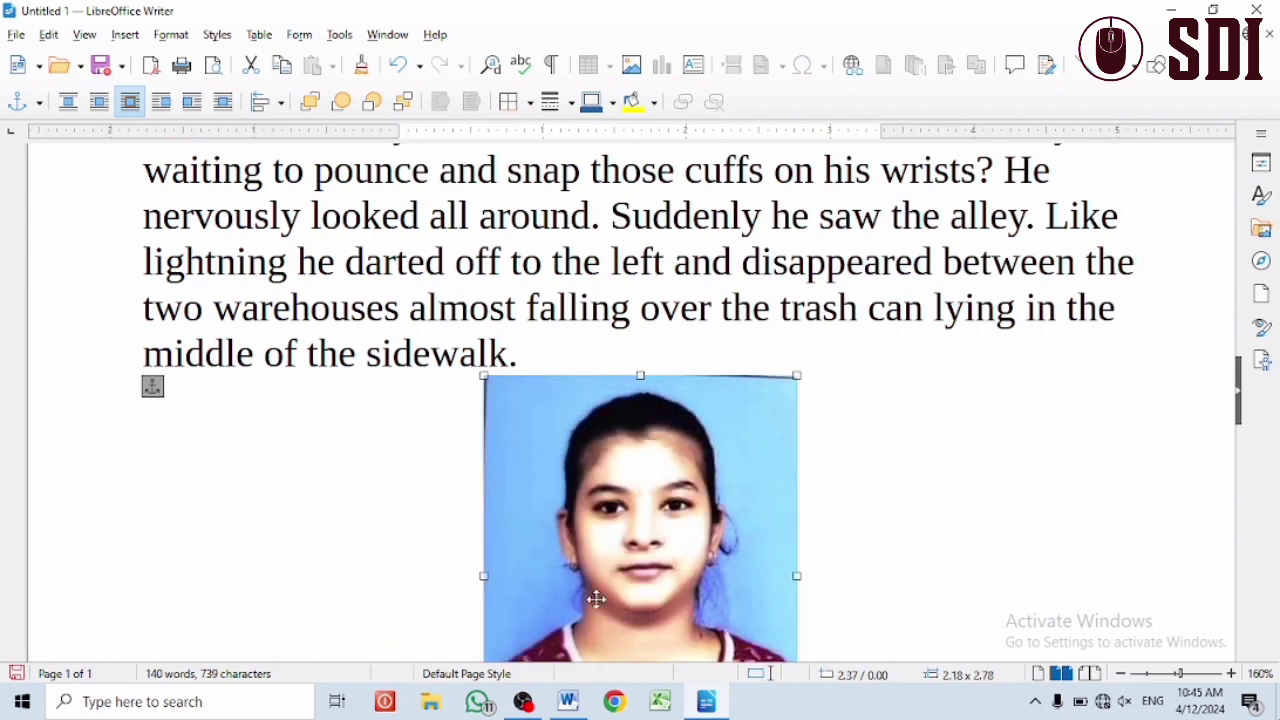
drag(634, 617, 336, 522)
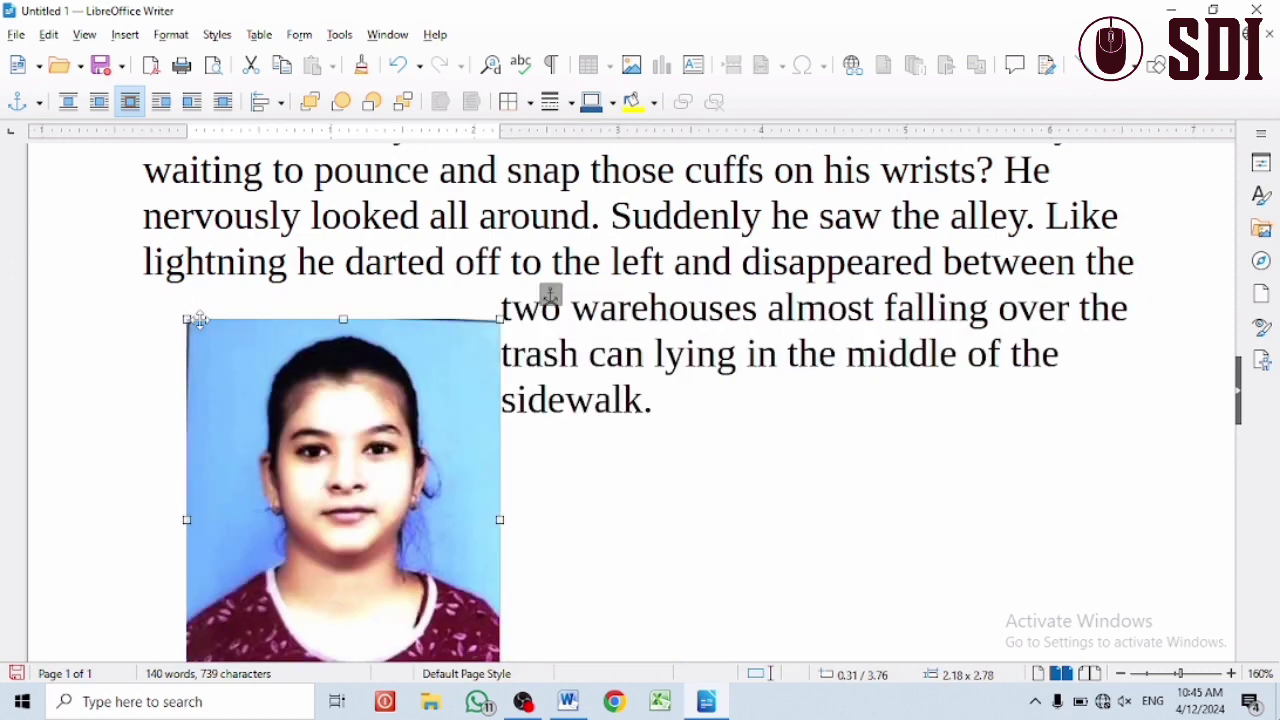
drag(186, 320, 307, 428)
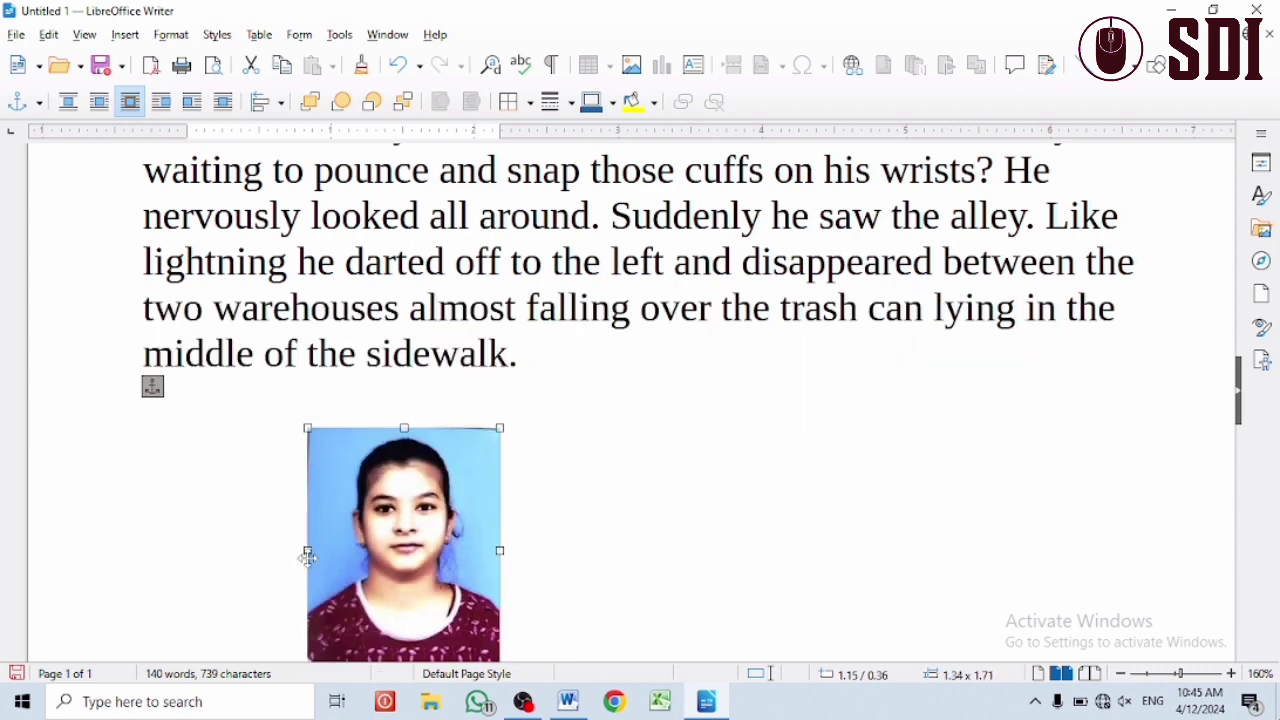
drag(338, 593, 186, 526)
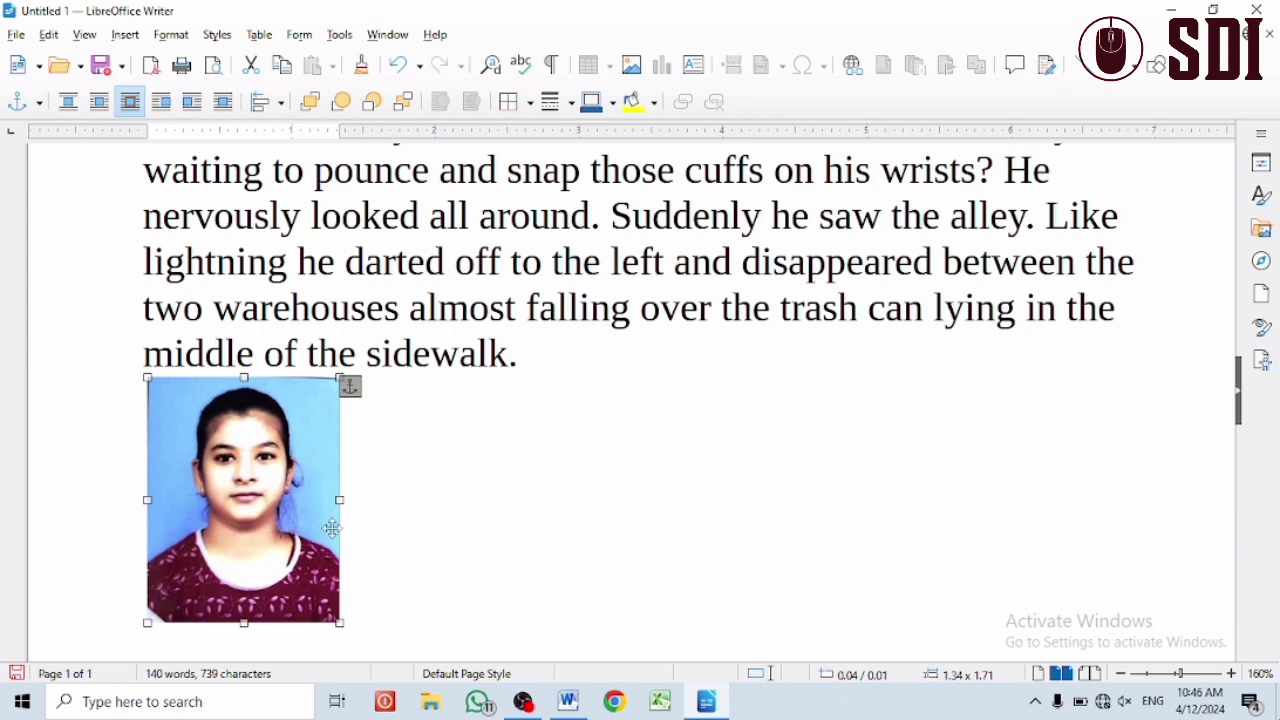
click(429, 526)
- Turn off the display of images and charts in the document
click(210, 508)
click(84, 34)
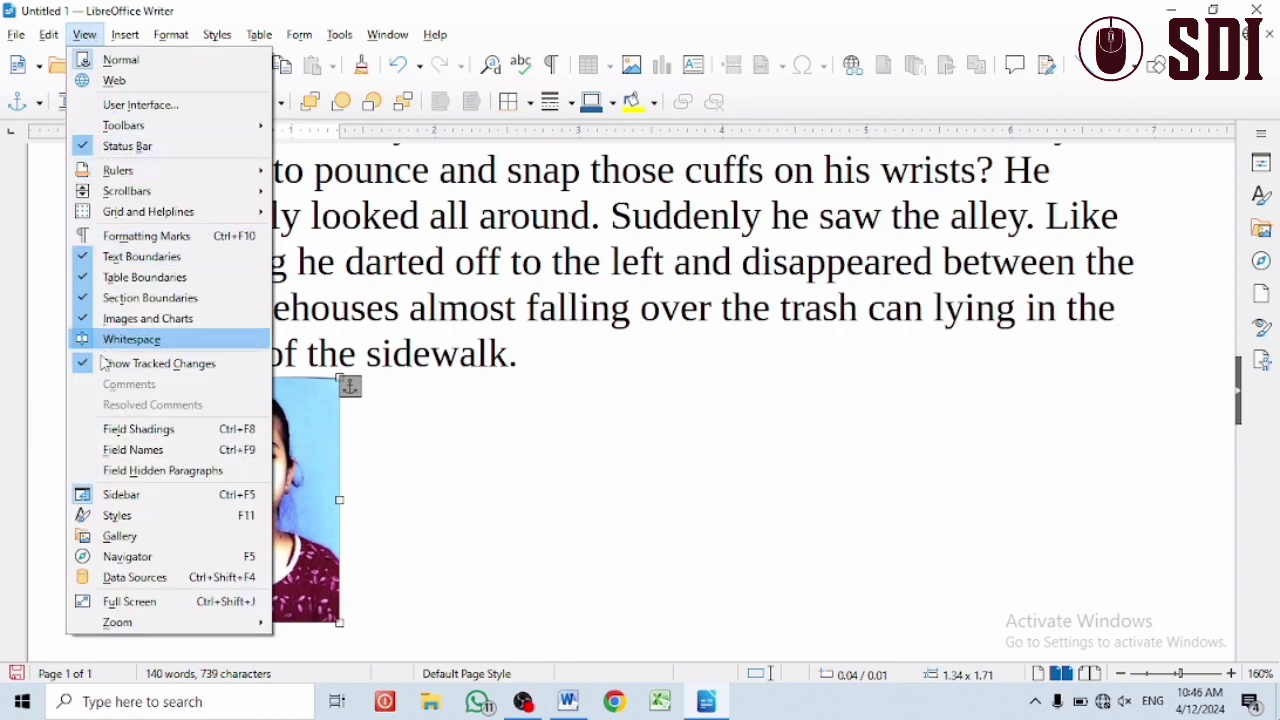
click(88, 318)
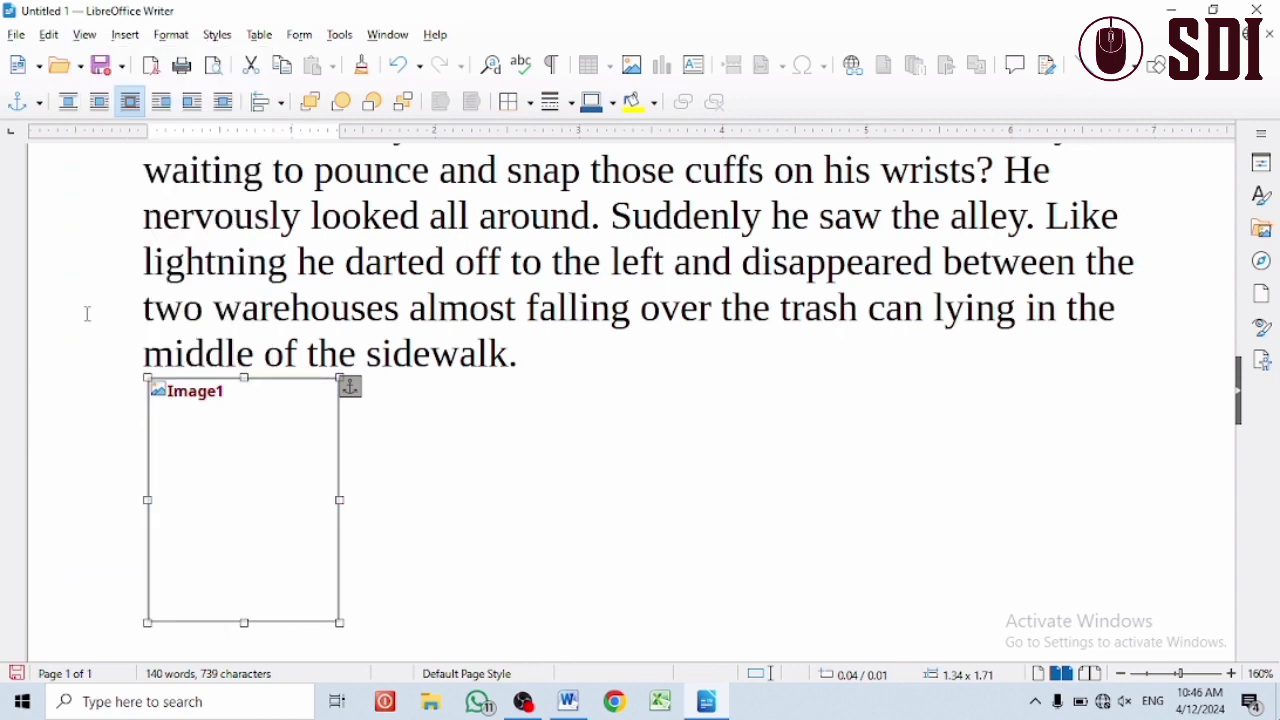
click(892, 488)
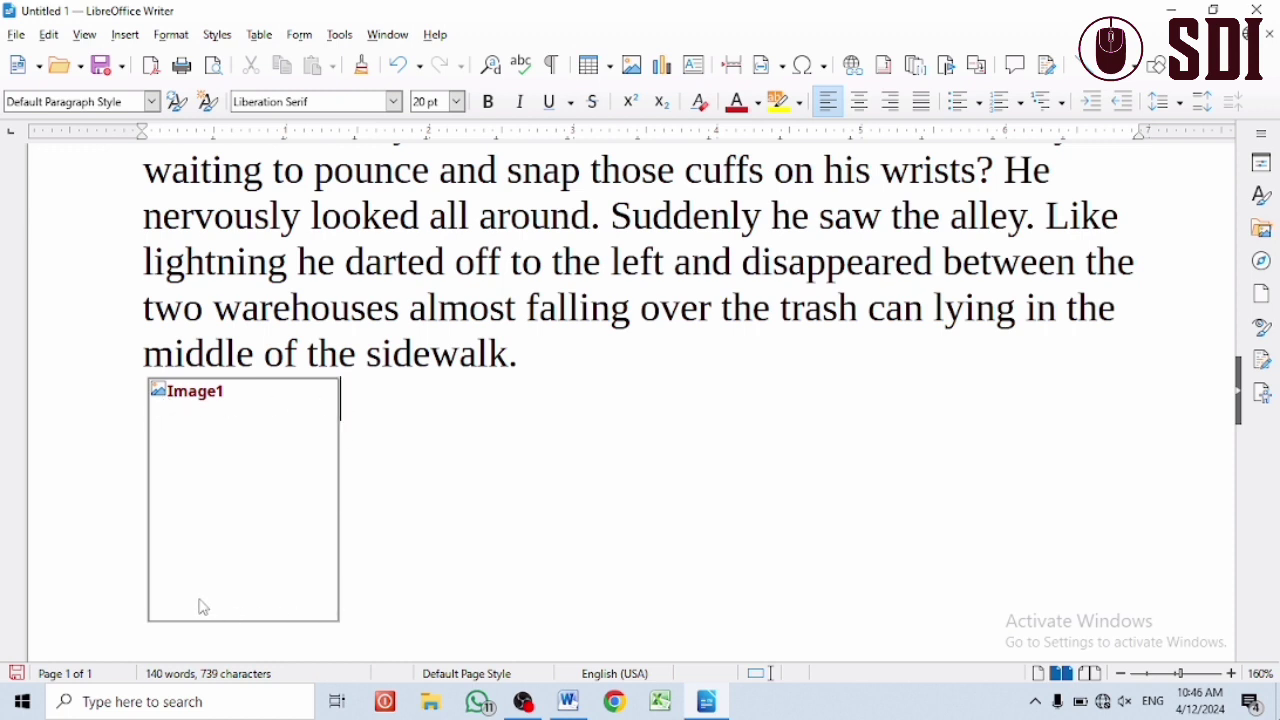
- Show images and charts again and hide them once more
click(84, 35)
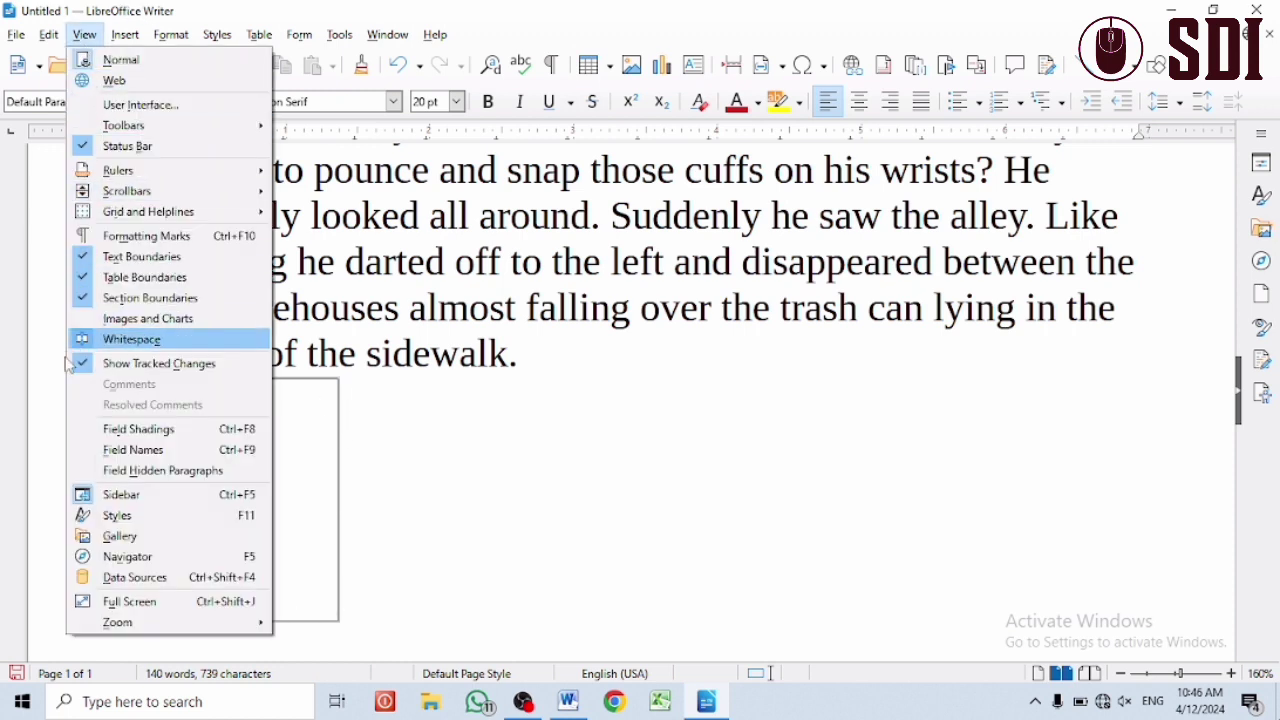
click(88, 318)
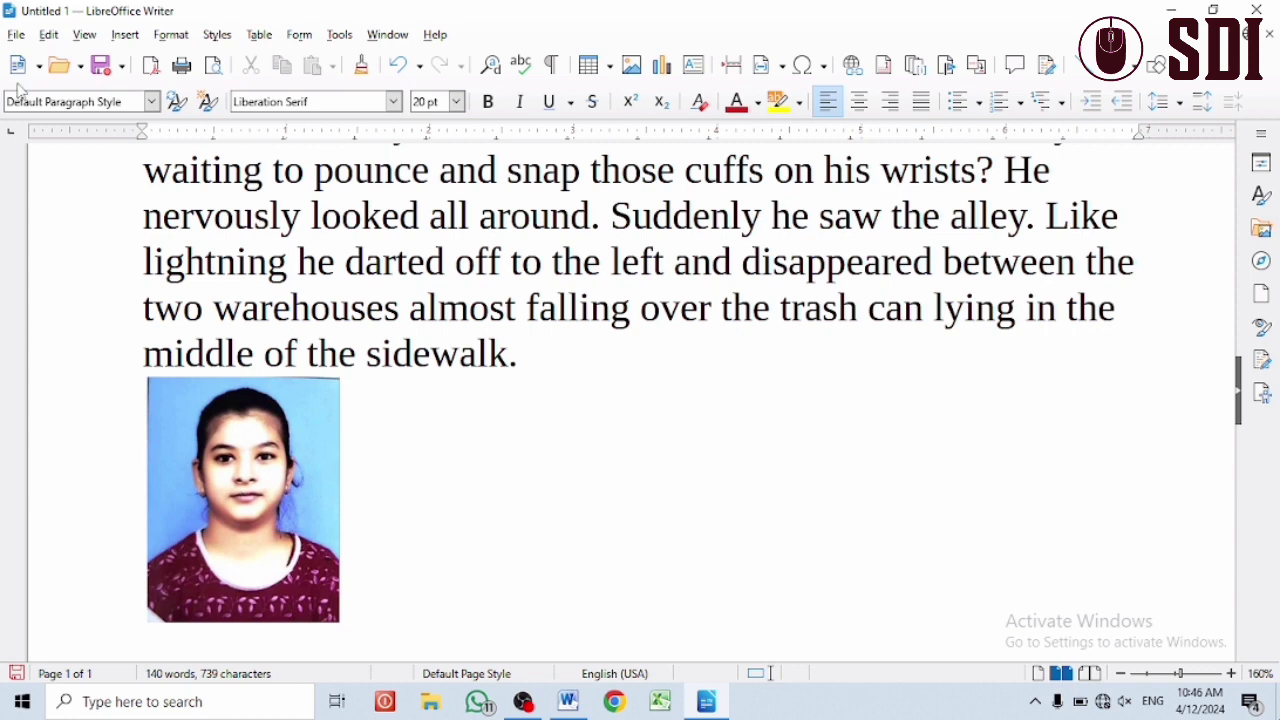
click(84, 34)
click(88, 318)
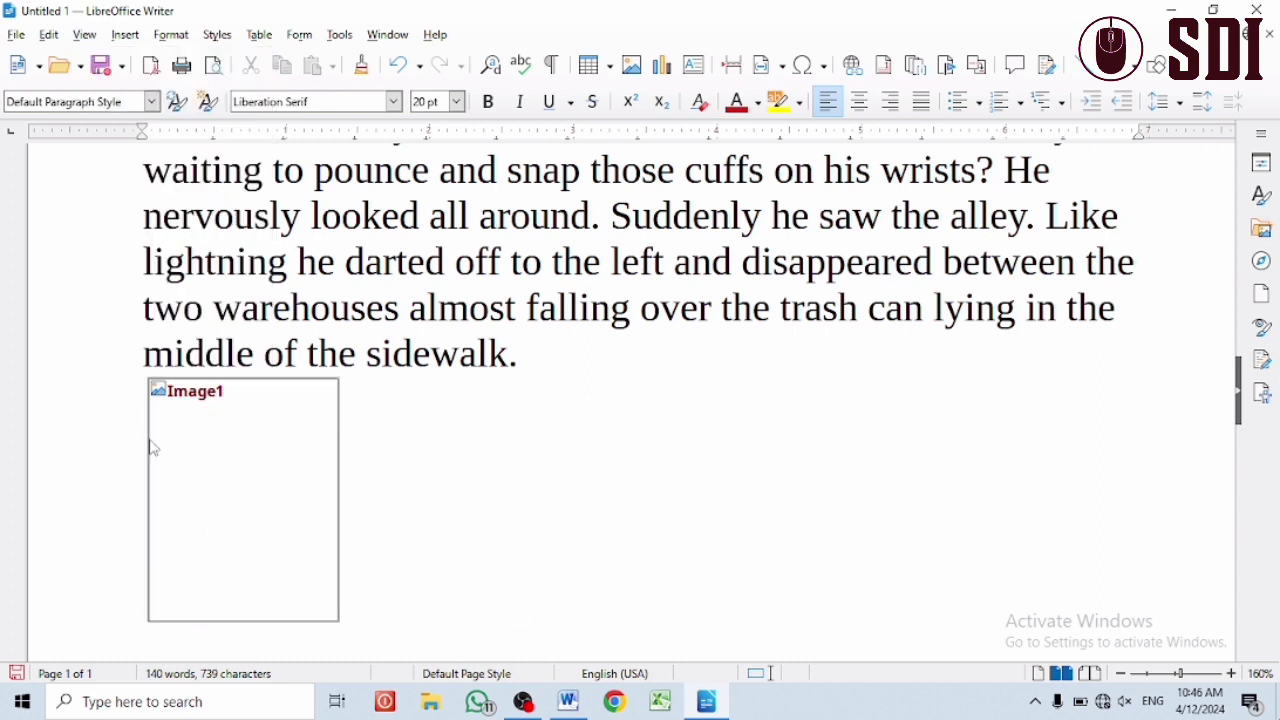
- Insert a second image, "WhatsApp Image 2024-03-26 at 20.04.39_e4192418", from Downloads while images are hidden
click(125, 34)
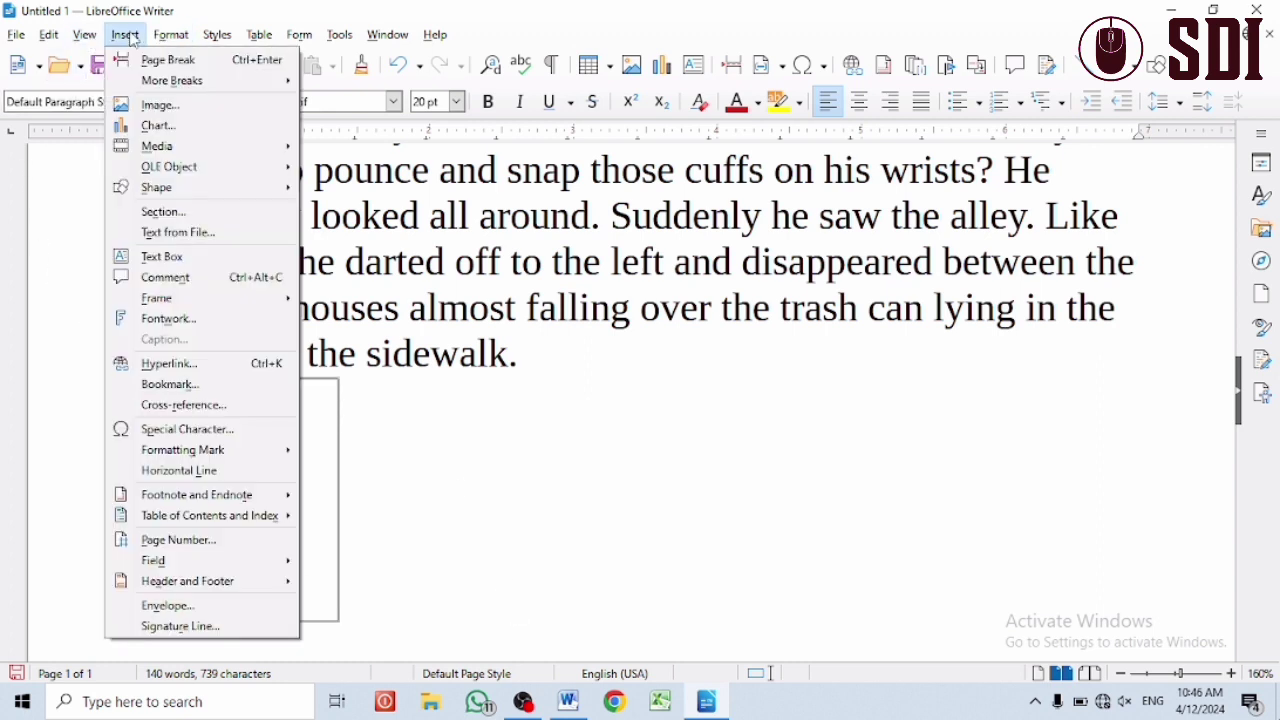
click(172, 104)
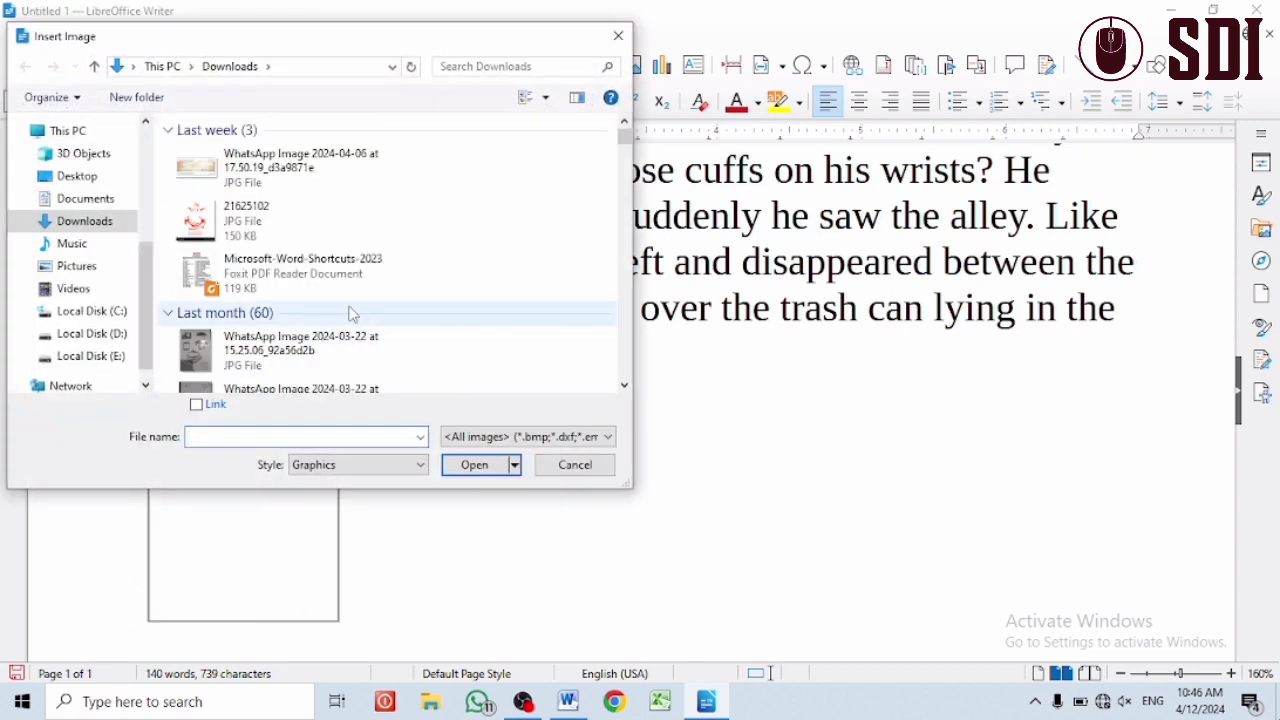
scroll(345, 315, down, 5)
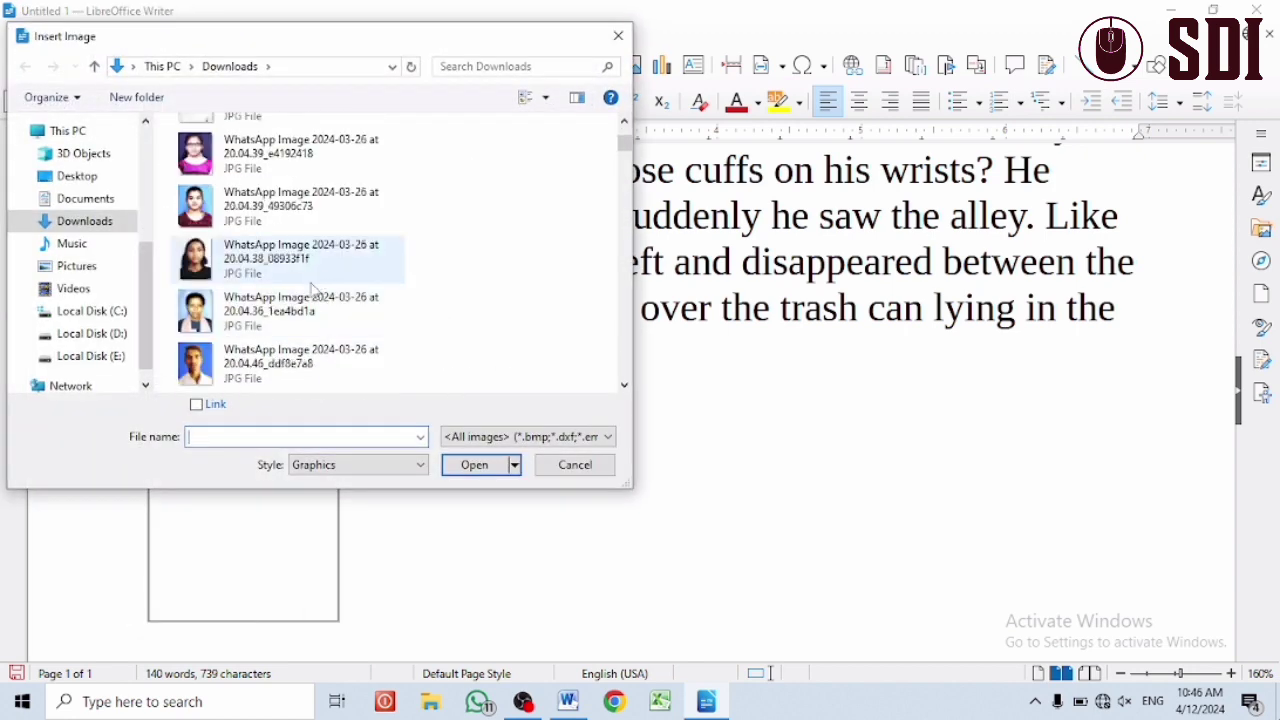
click(302, 160)
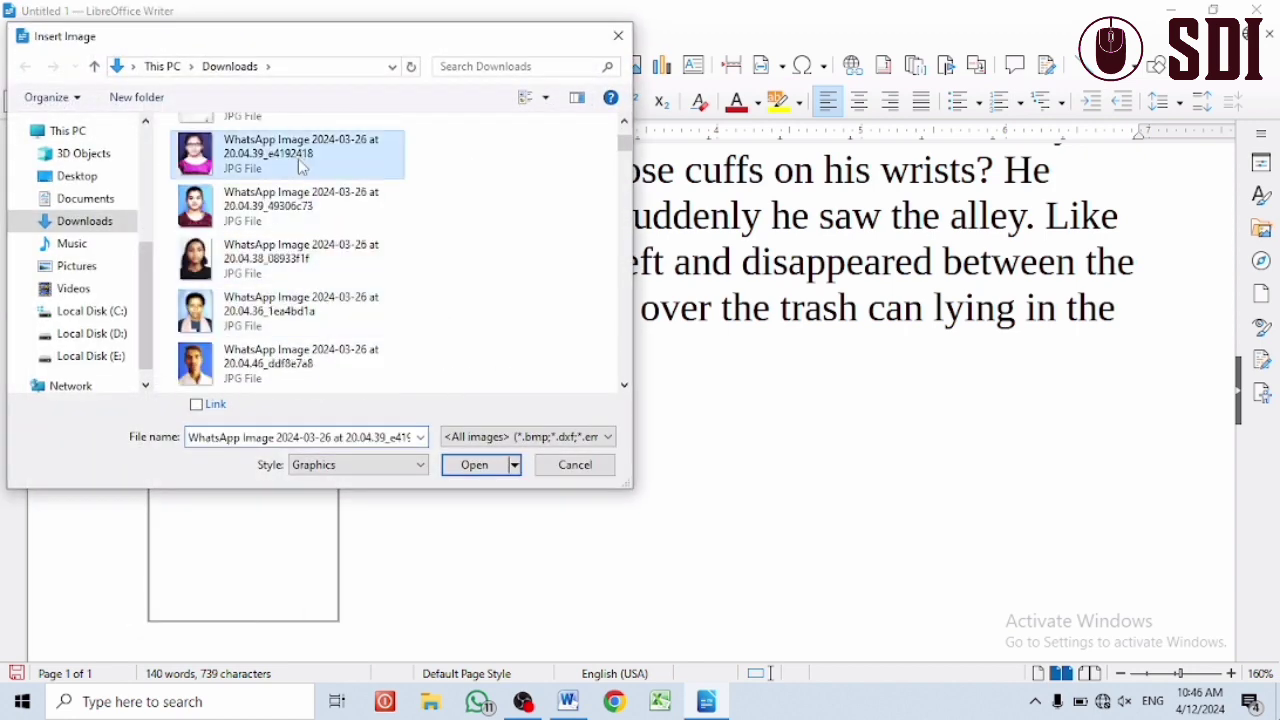
click(465, 462)
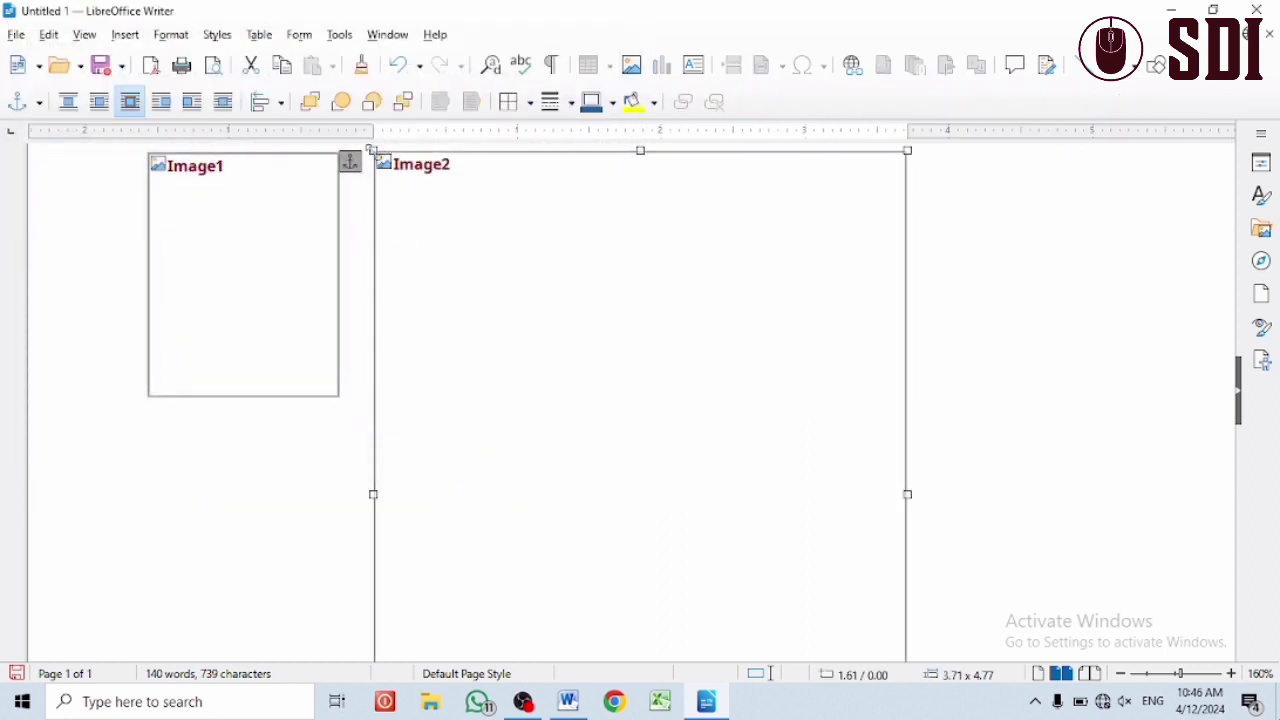
- Shrink the second image's placeholder to about 1.23 x 1.58 inches and move it just beside the first image
drag(370, 150, 523, 391)
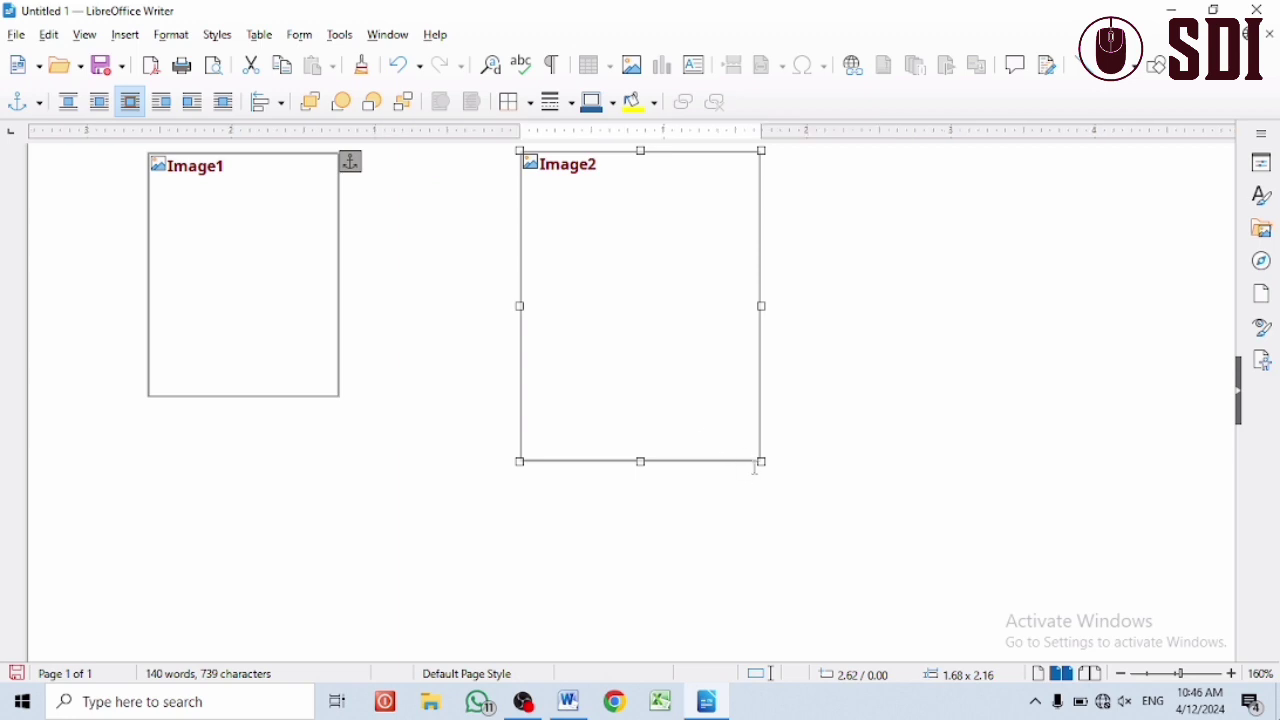
drag(762, 466, 678, 381)
click(518, 233)
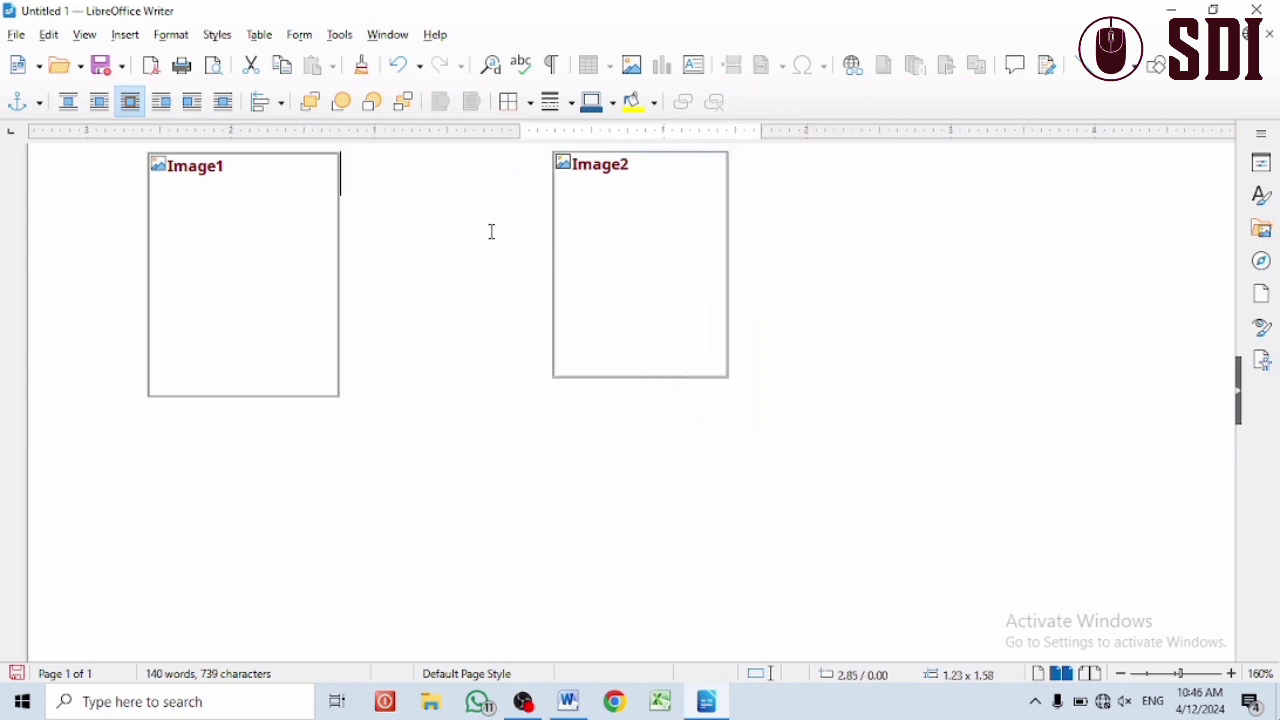
drag(699, 249, 527, 252)
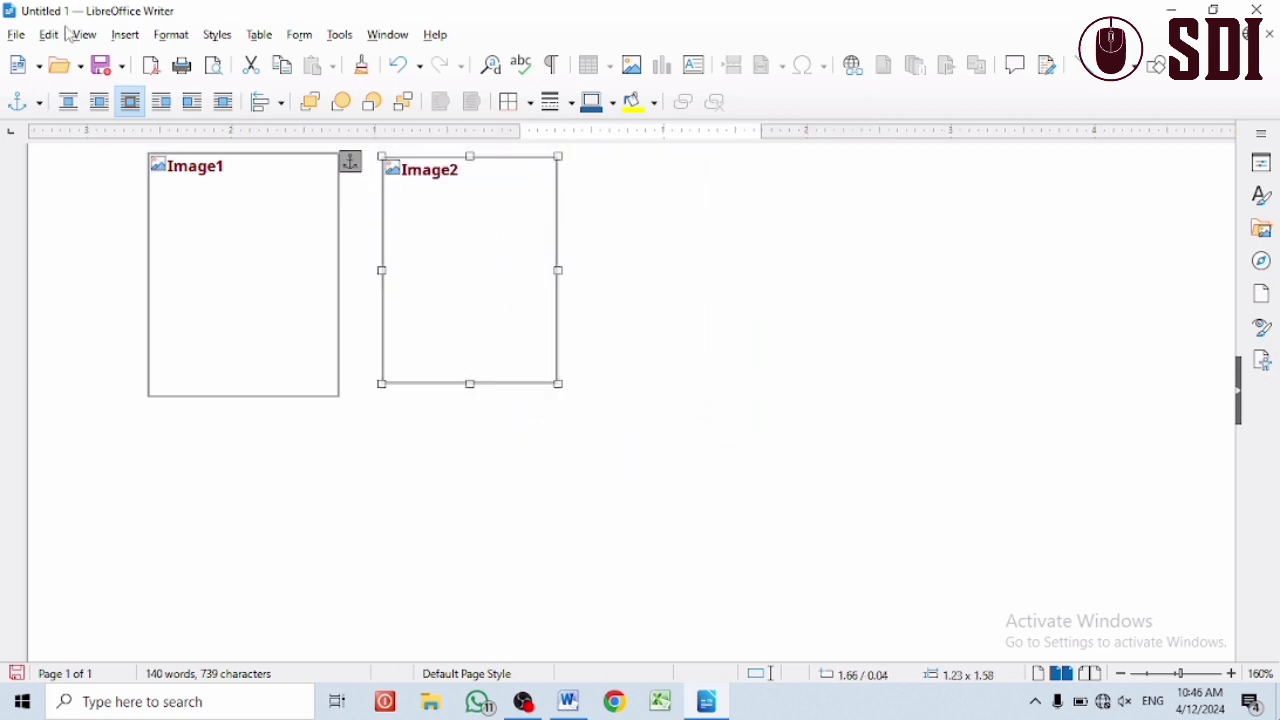
- Turn the display of images and charts back on for both photos
click(85, 36)
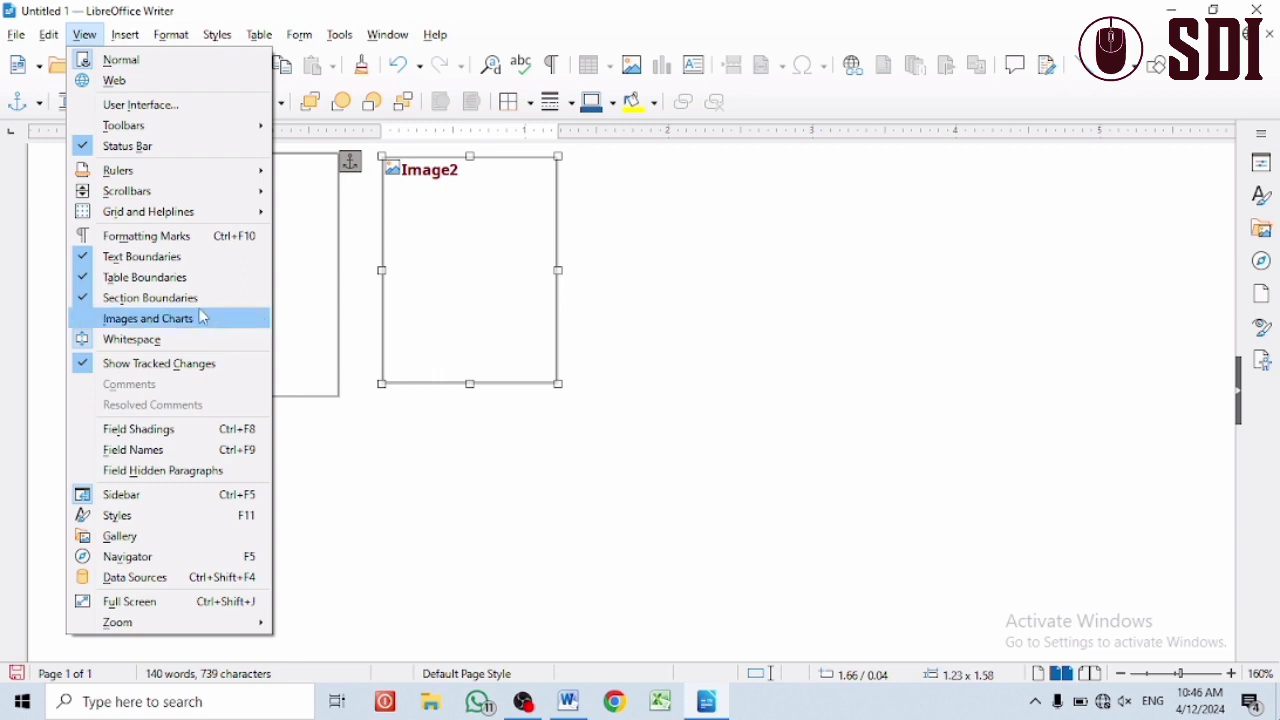
click(148, 318)
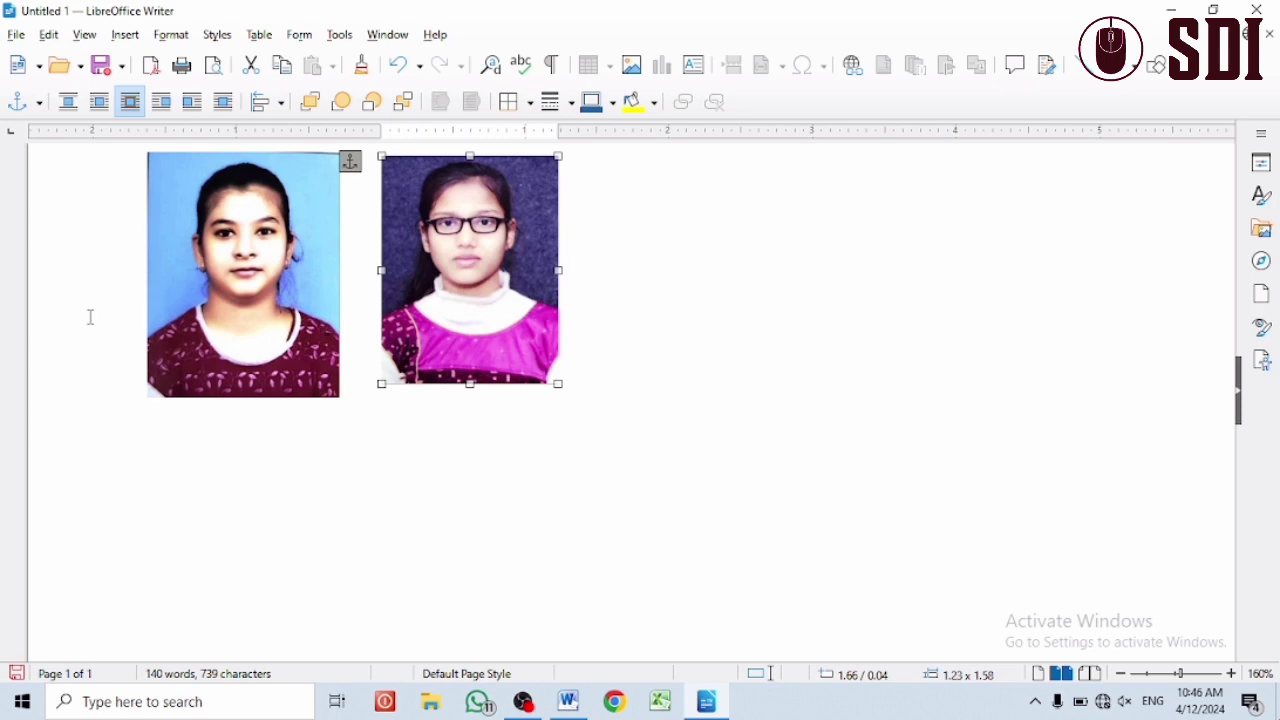
scroll(165, 358, up, 3)
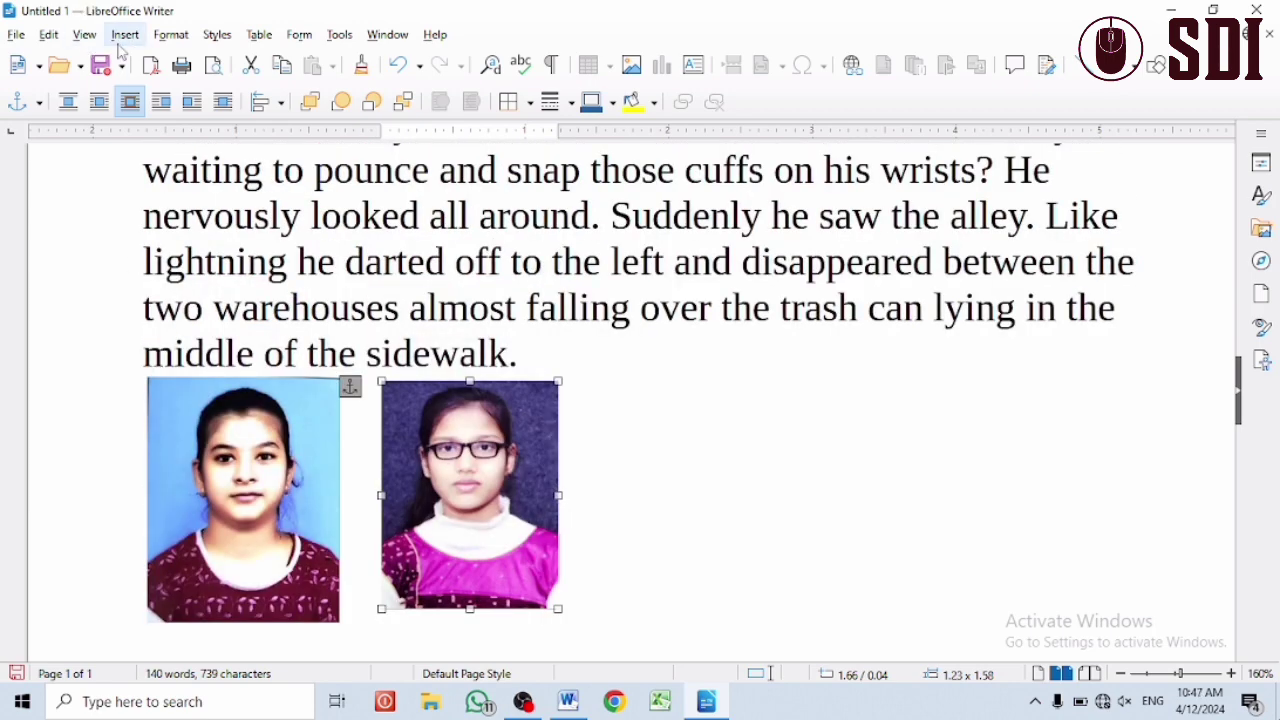
click(85, 36)
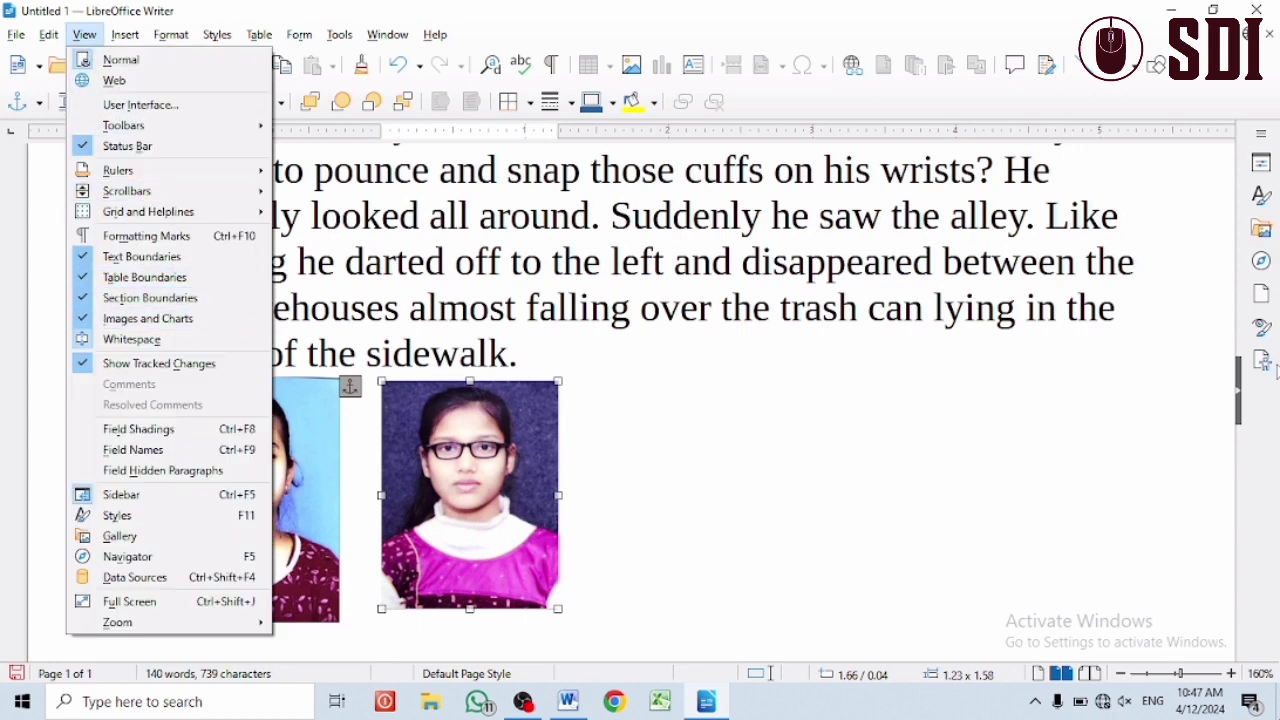
click(1208, 341)
- Insert a page break after the photos to start a second page, and switch to single-page view
ctrl+scroll(852, 323, down, 6)
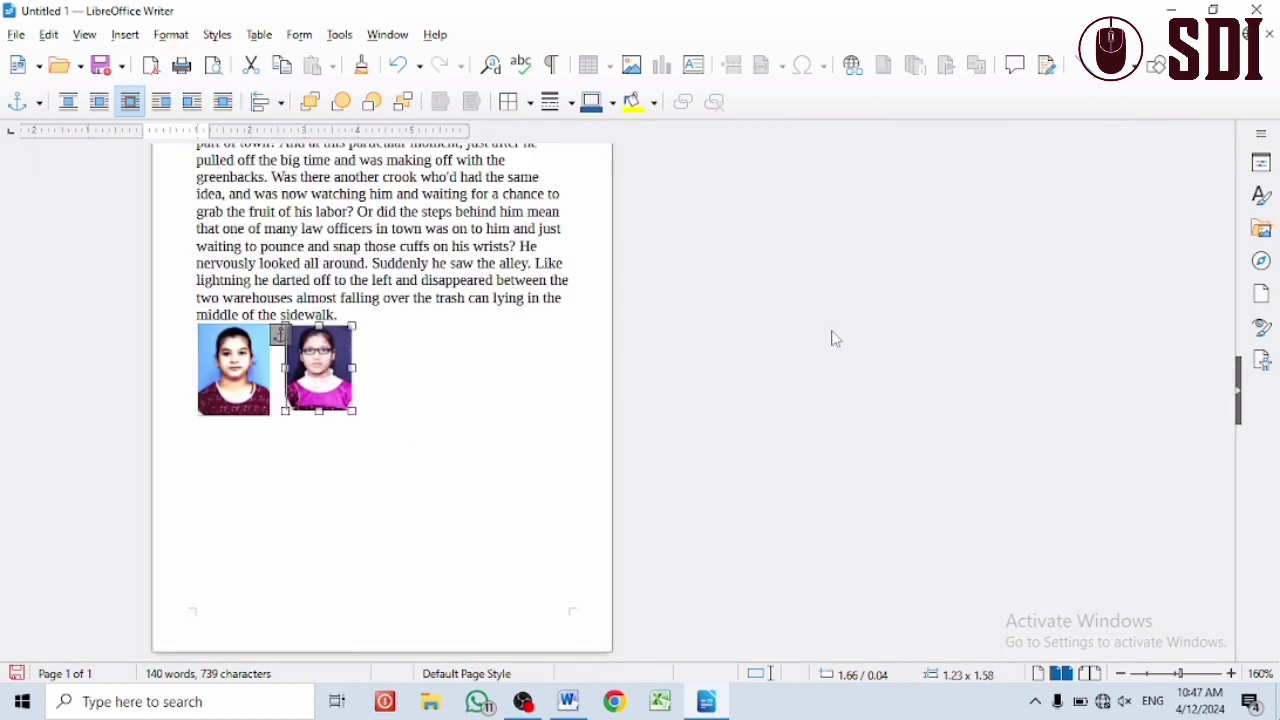
click(391, 518)
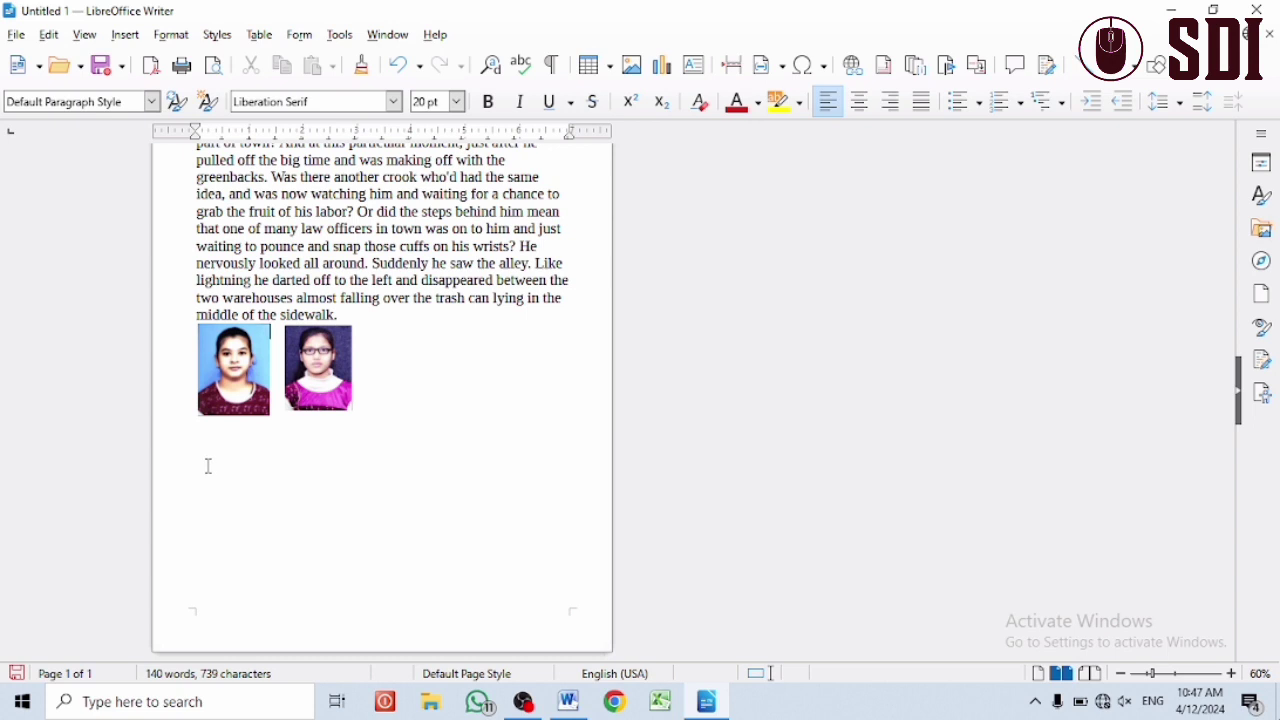
click(48, 35)
click(120, 515)
click(208, 470)
key(ctrl+Return)
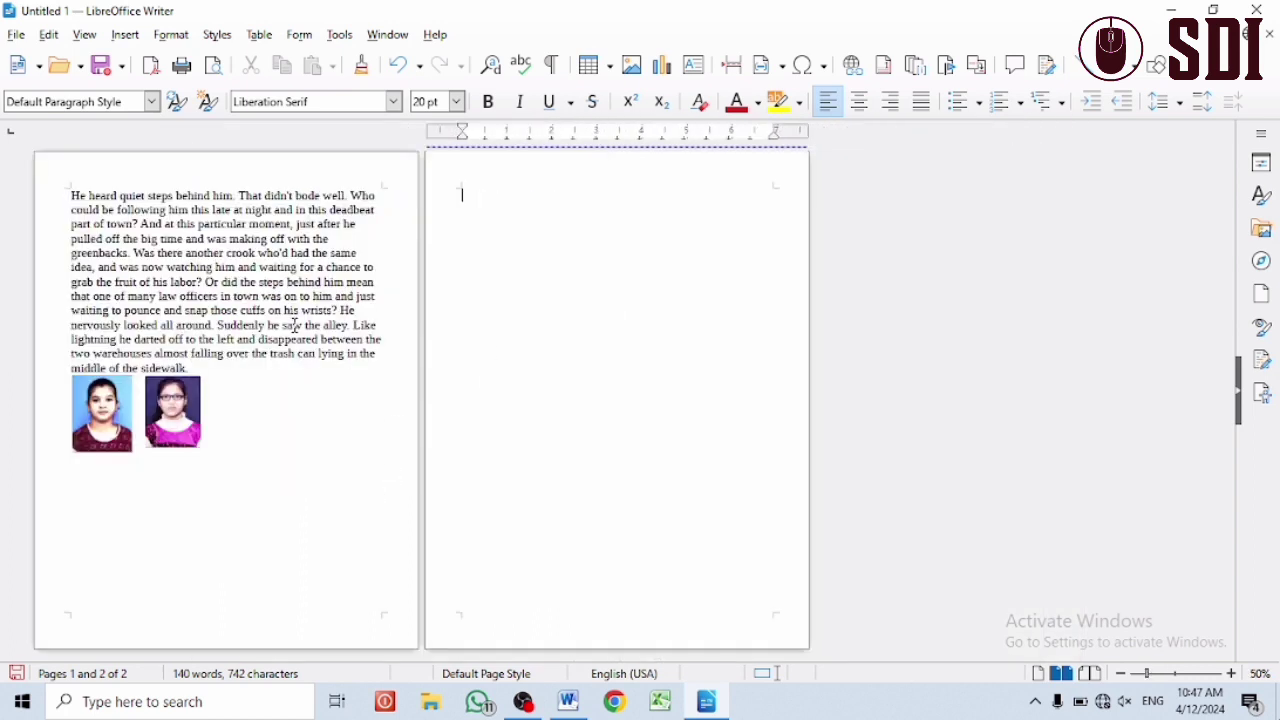
click(1038, 673)
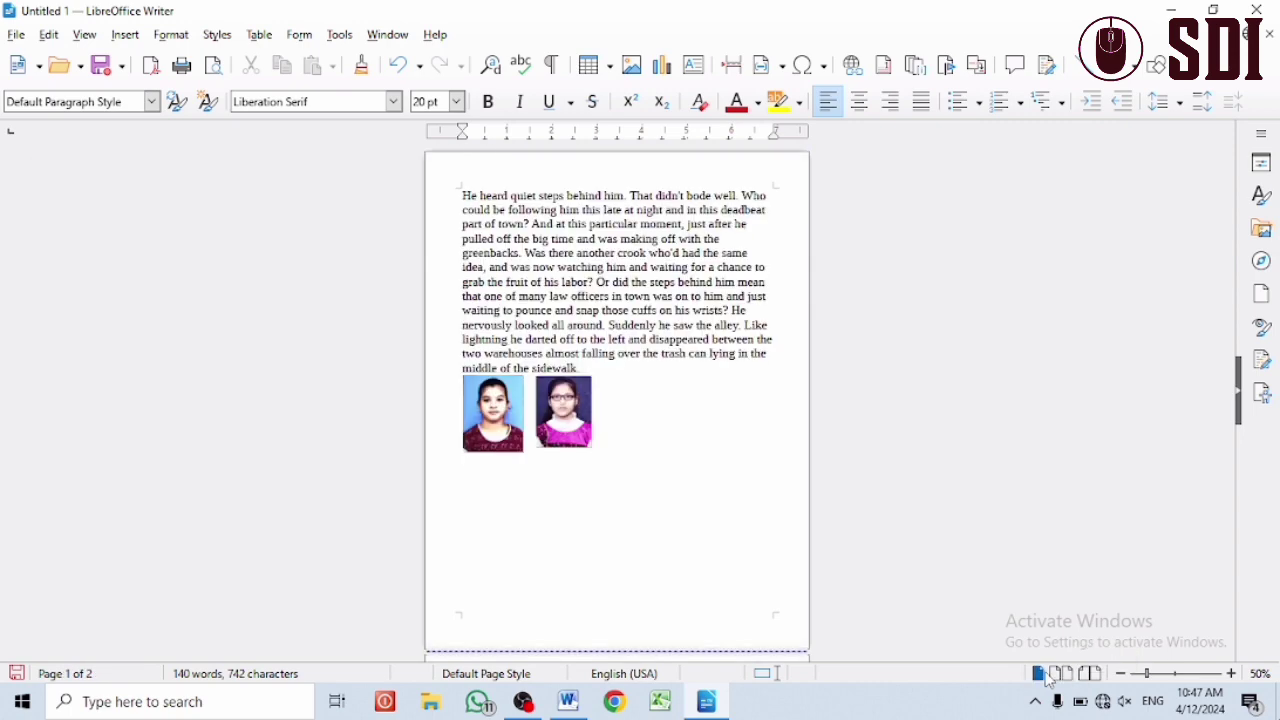
- Hide the whitespace between the pages, then select the first page's text and photos
scroll(506, 546, down, 3)
scroll(540, 520, up, 3)
scroll(645, 318, down, 3)
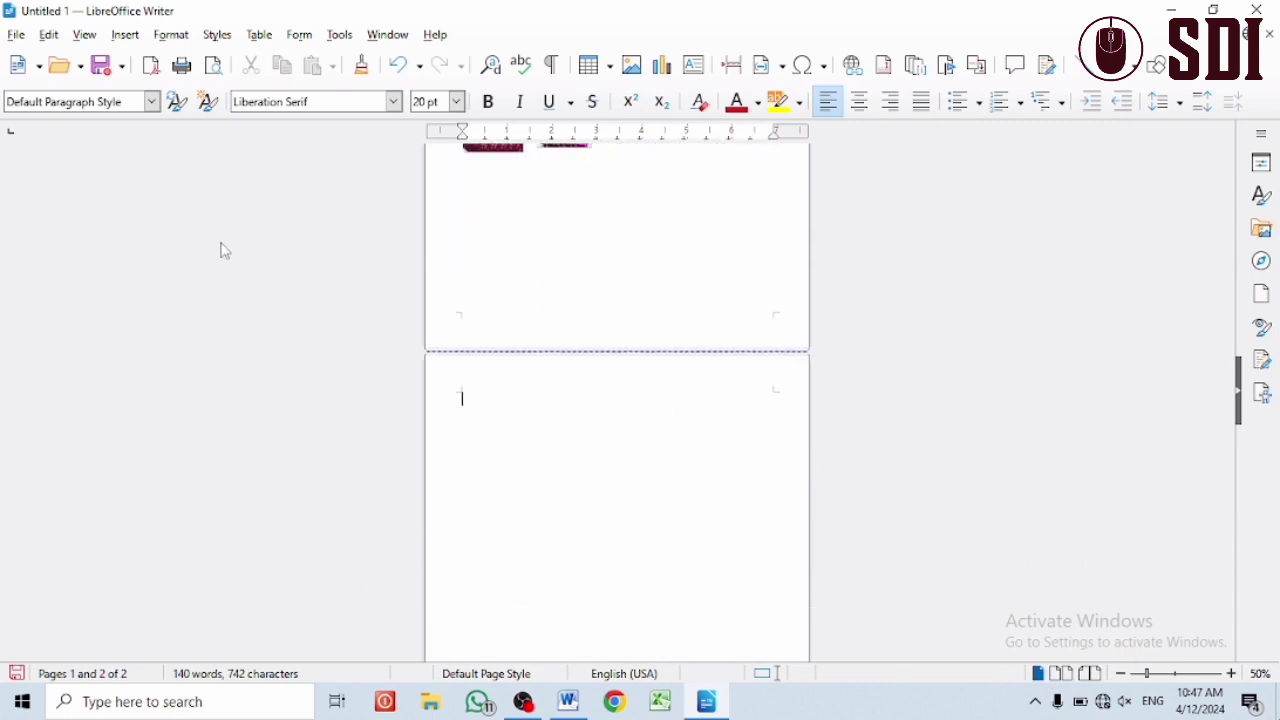
scroll(672, 457, up, 3)
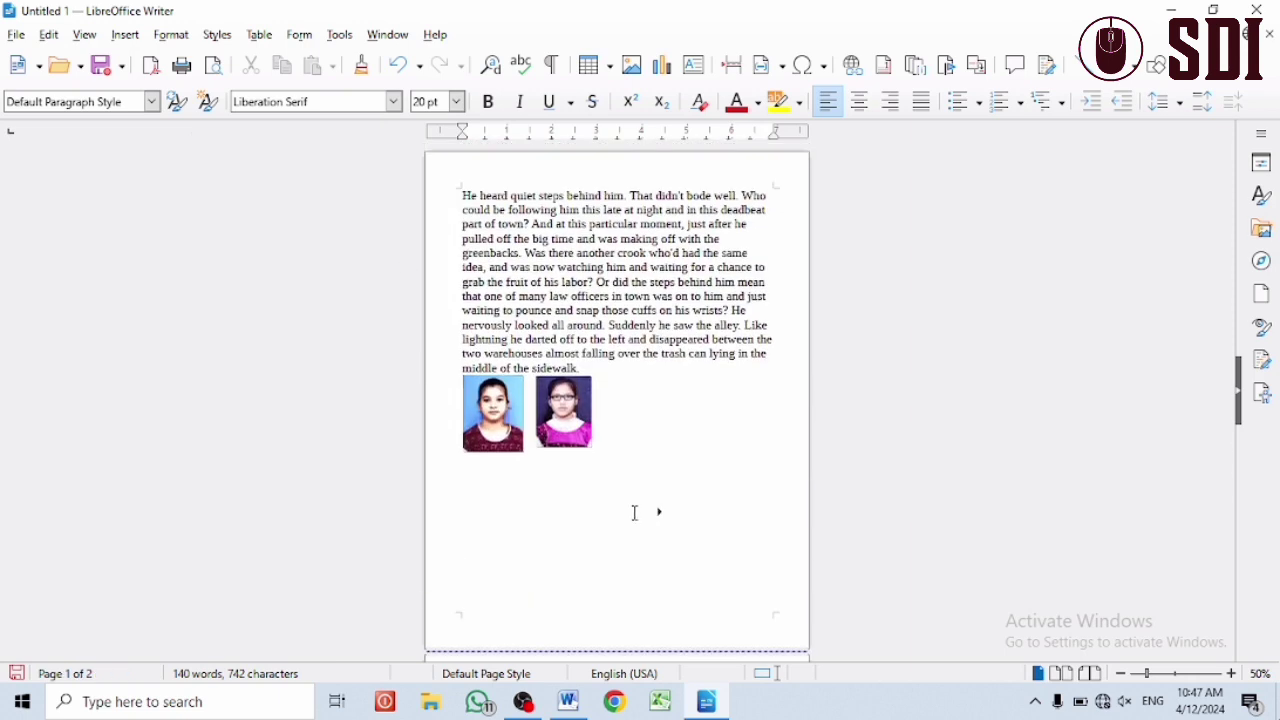
click(86, 36)
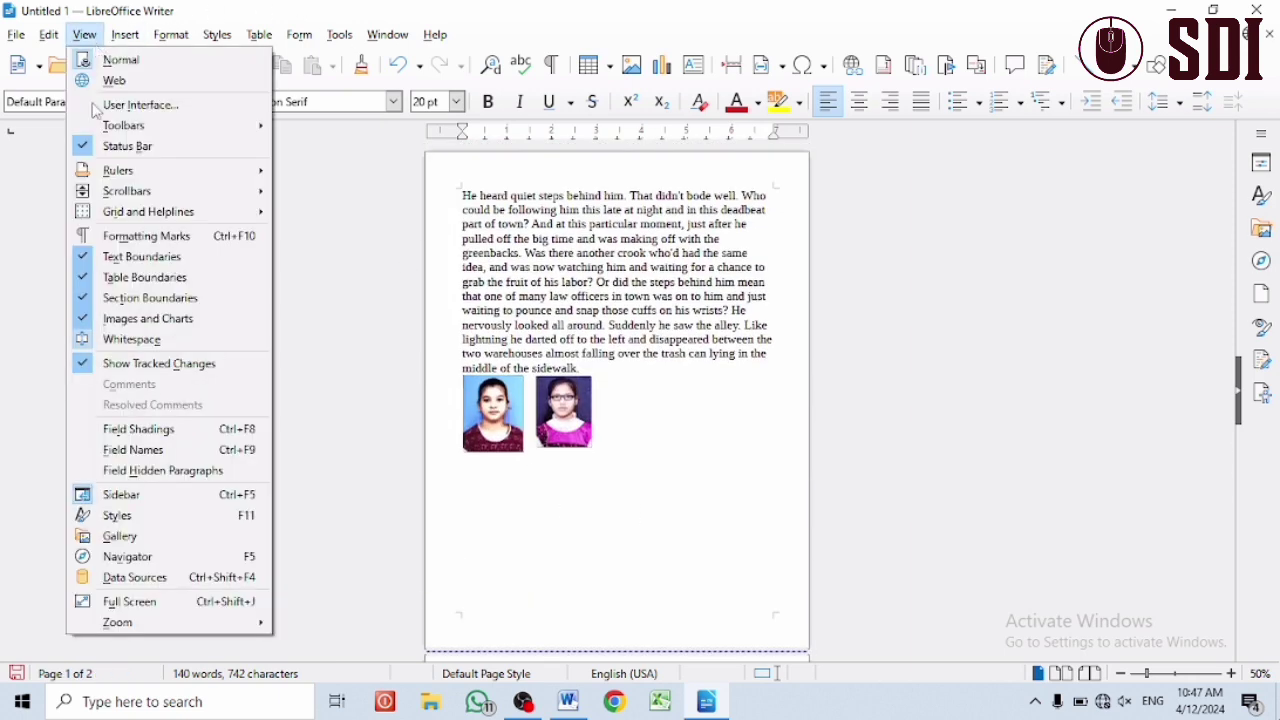
click(86, 341)
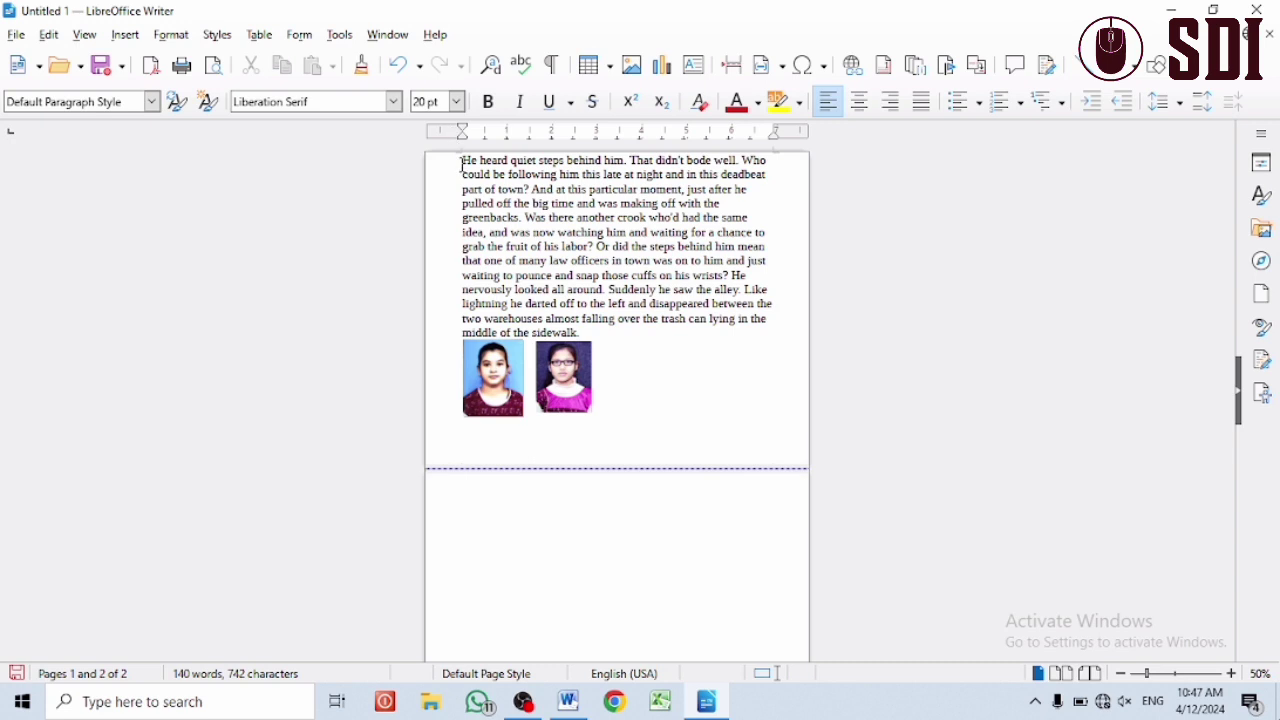
drag(461, 165, 601, 413)
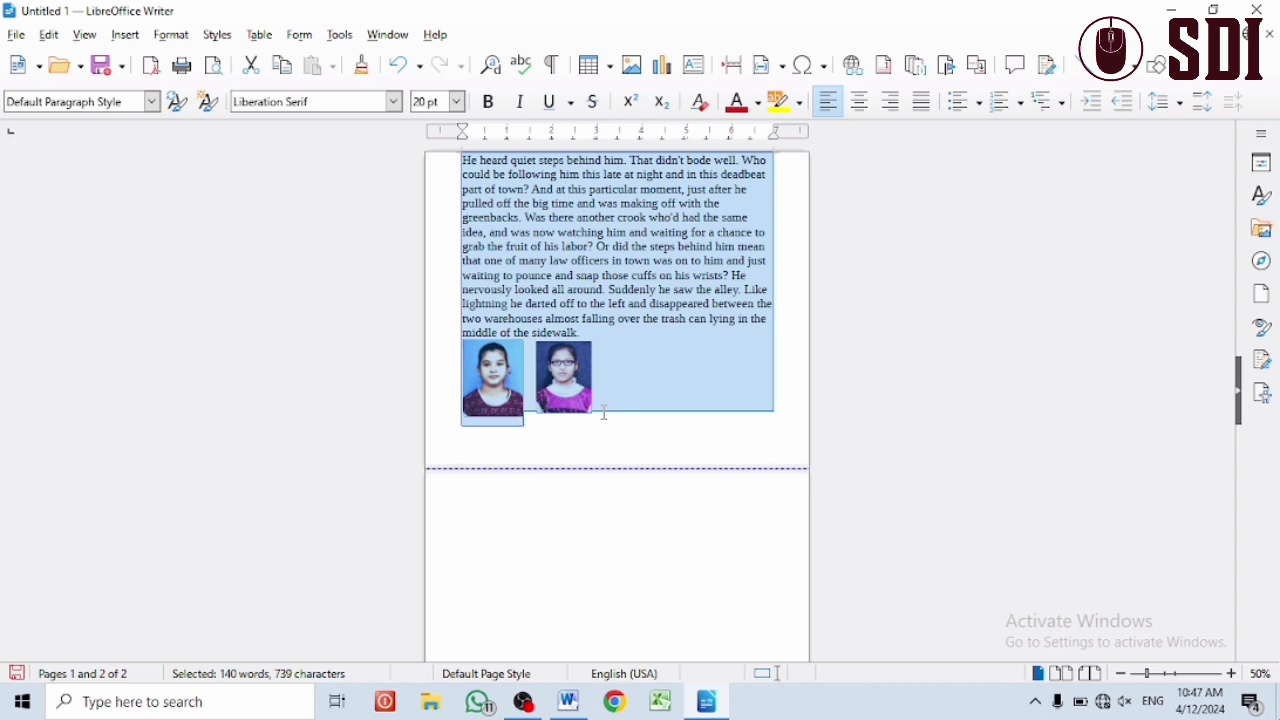
- Enter a "My name is" sentence with the person's first name on the second page, followed by a page break
scroll(600, 420, down, 3)
click(484, 412)
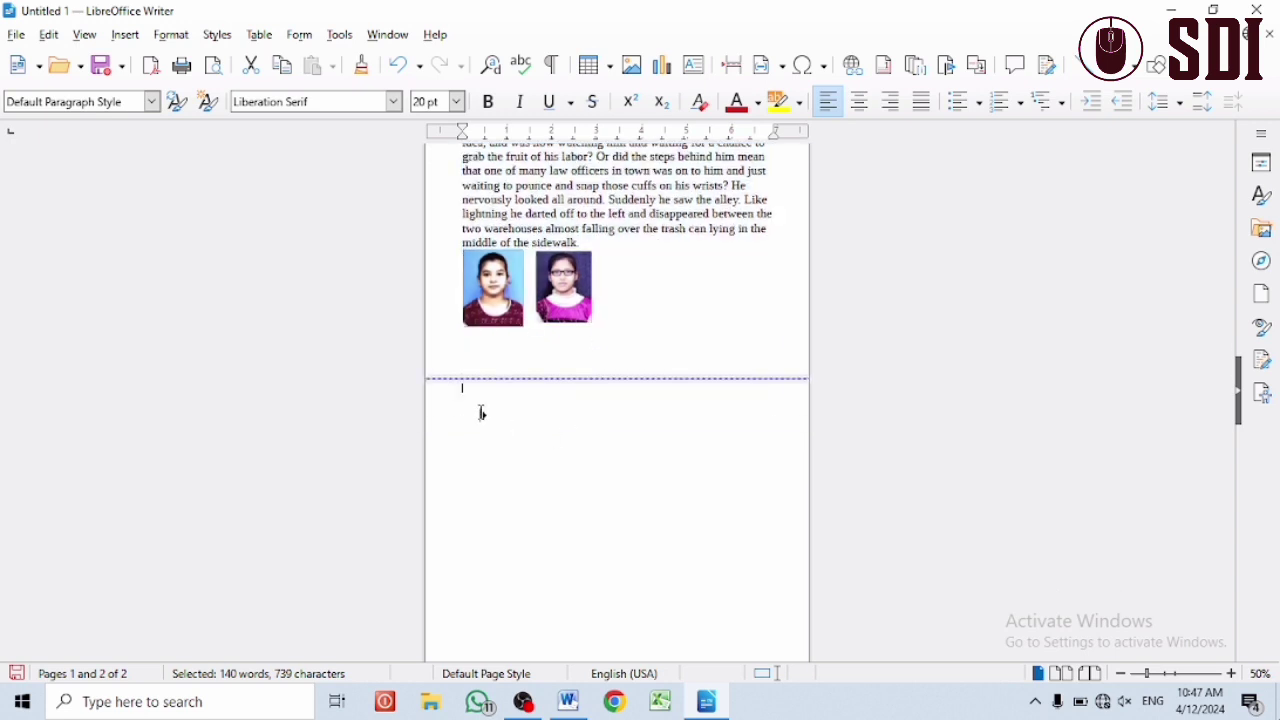
text(My name is Nitin)
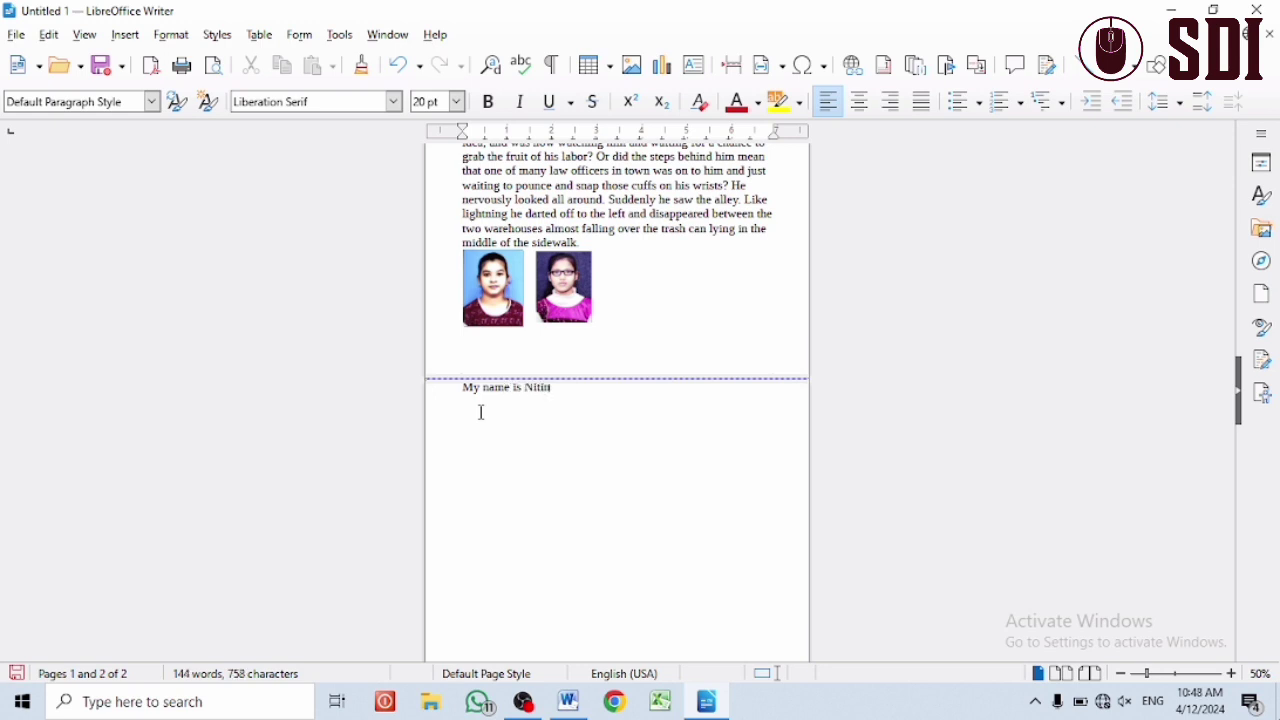
key(ctrl+Return)
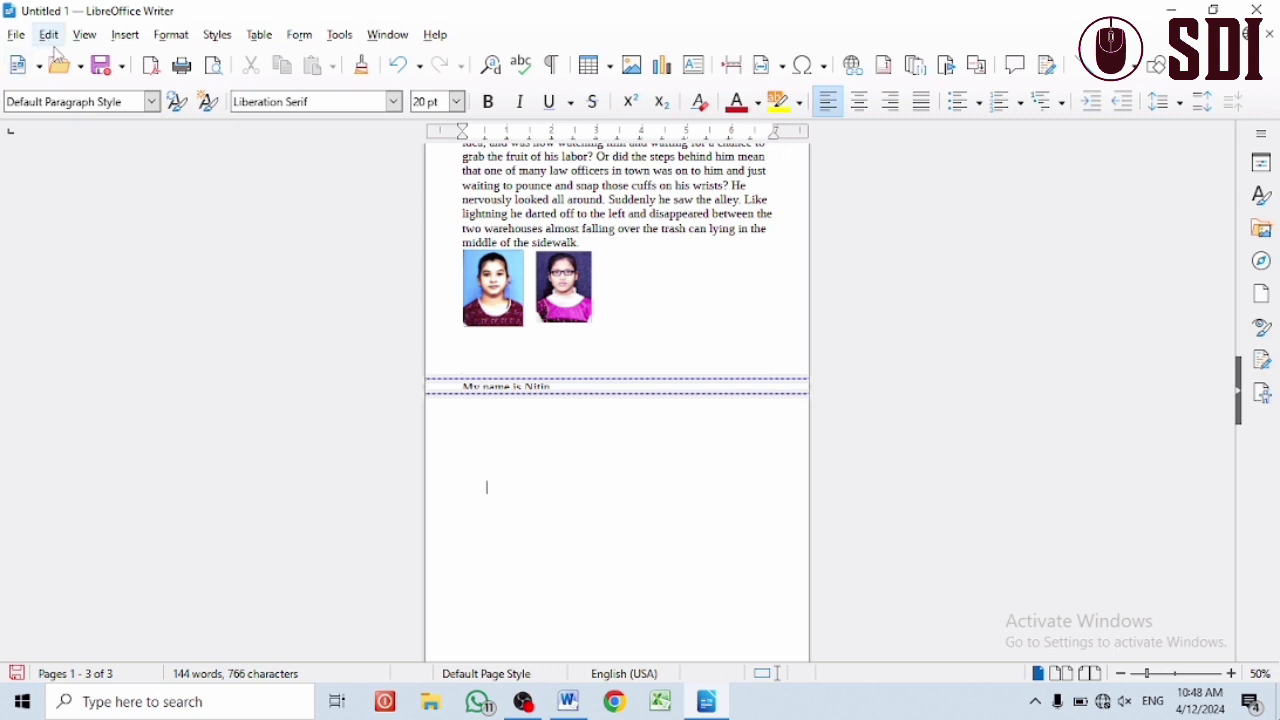
- Show the whitespace between the pages again and look through all the pages
click(86, 35)
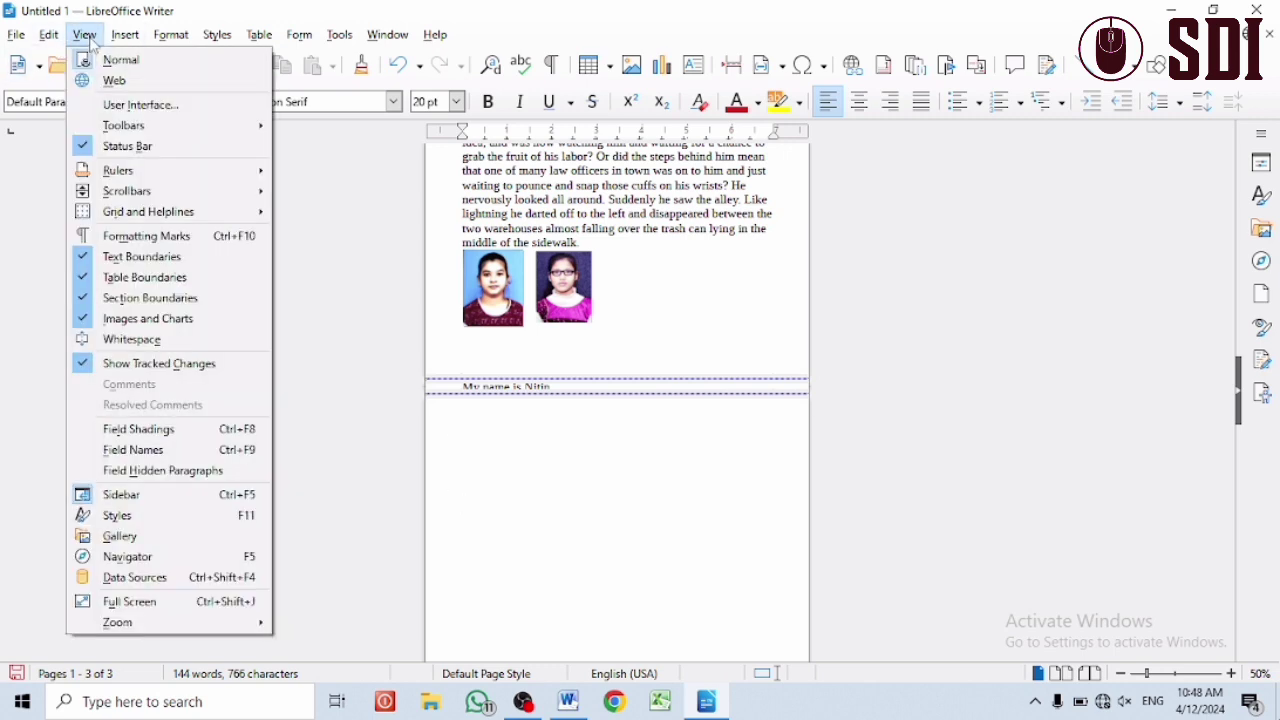
click(90, 341)
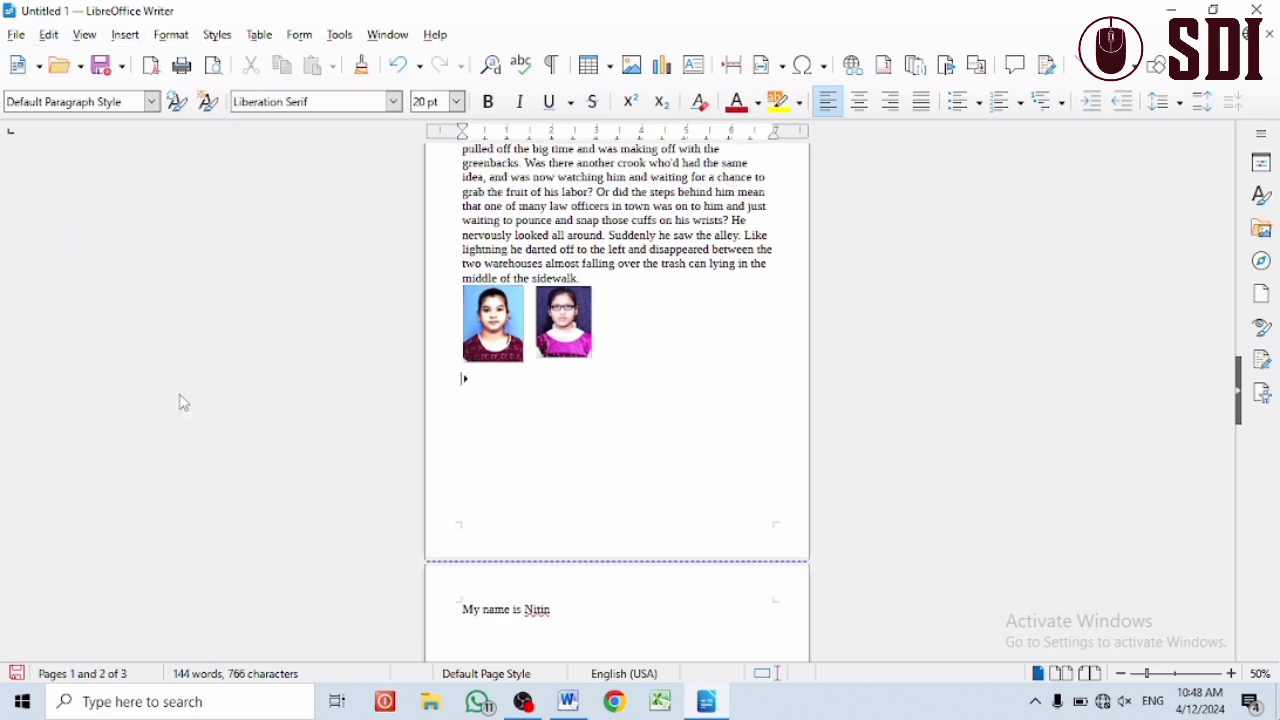
scroll(566, 380, down, 5)
scroll(563, 398, down, 5)
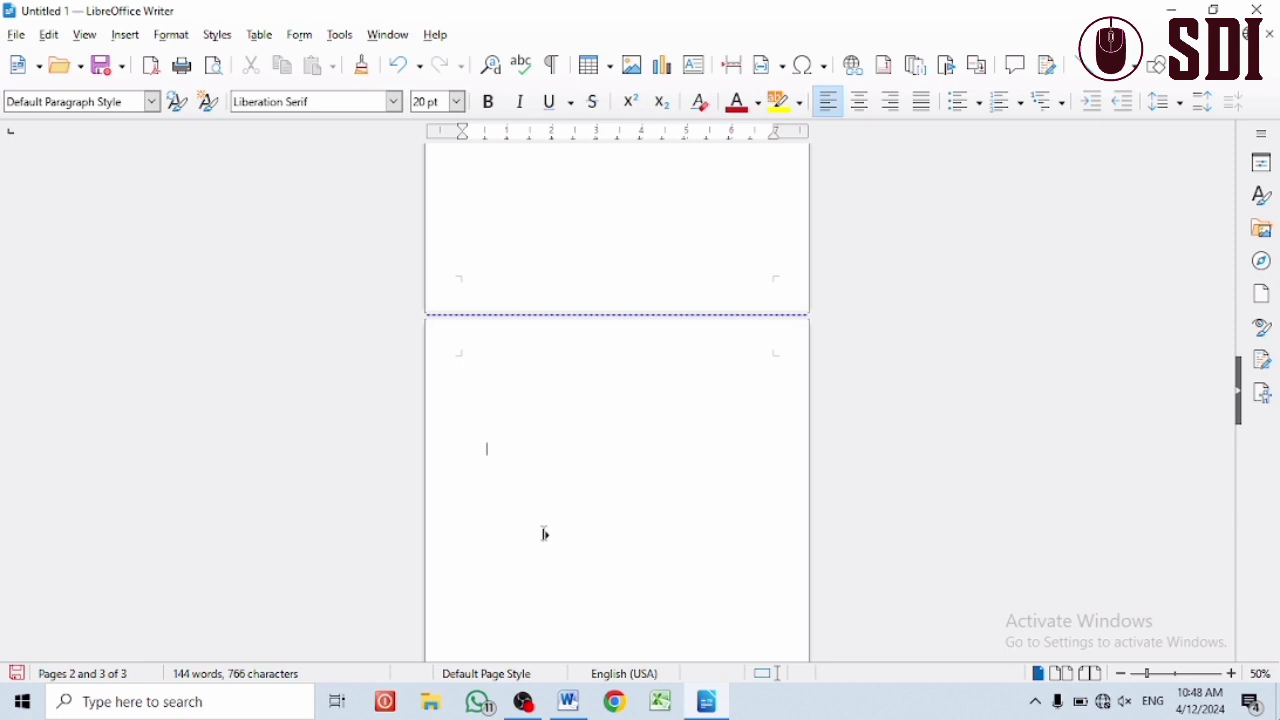
scroll(544, 534, up, 5)
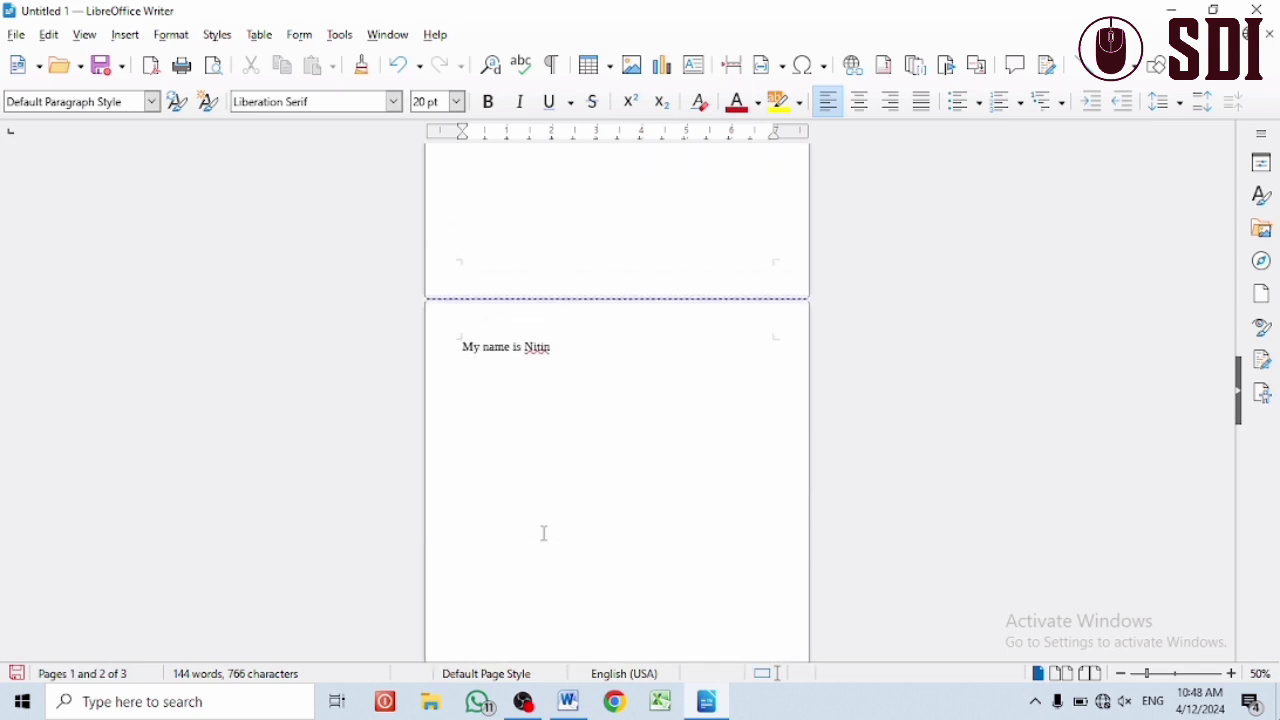
scroll(544, 534, up, 2)
scroll(540, 533, down, 10)
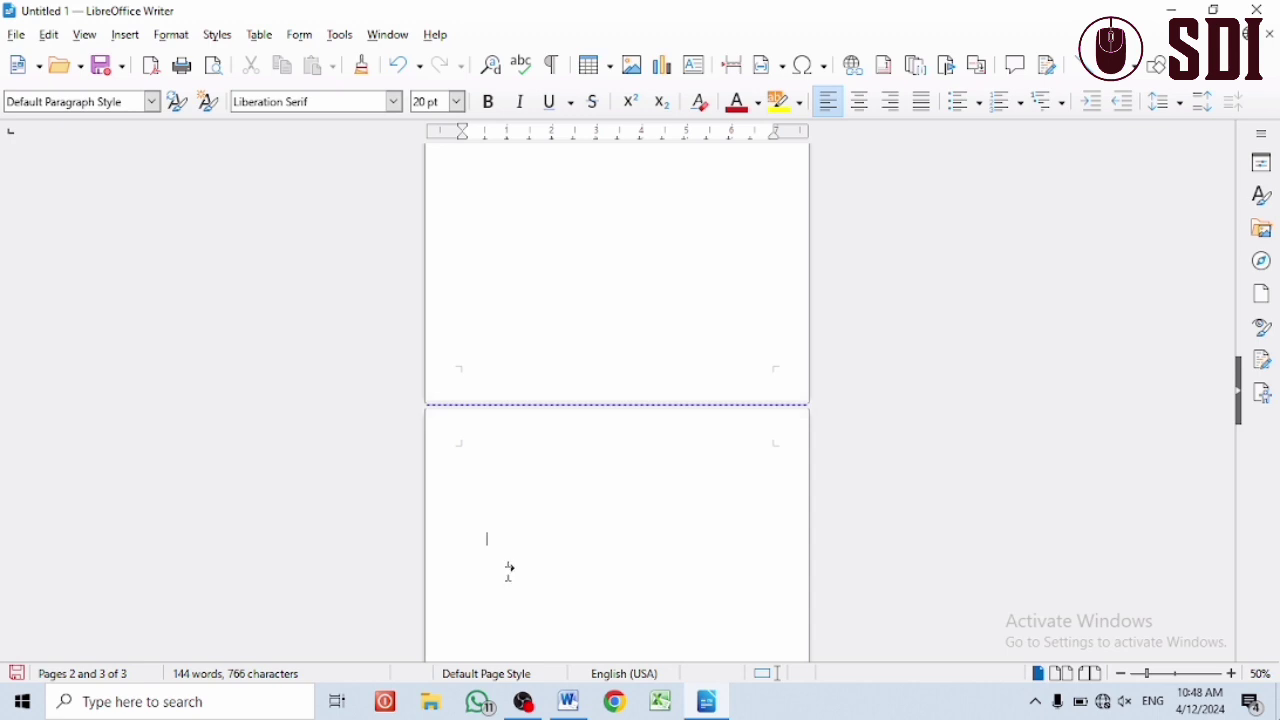
scroll(505, 449, up, 15)
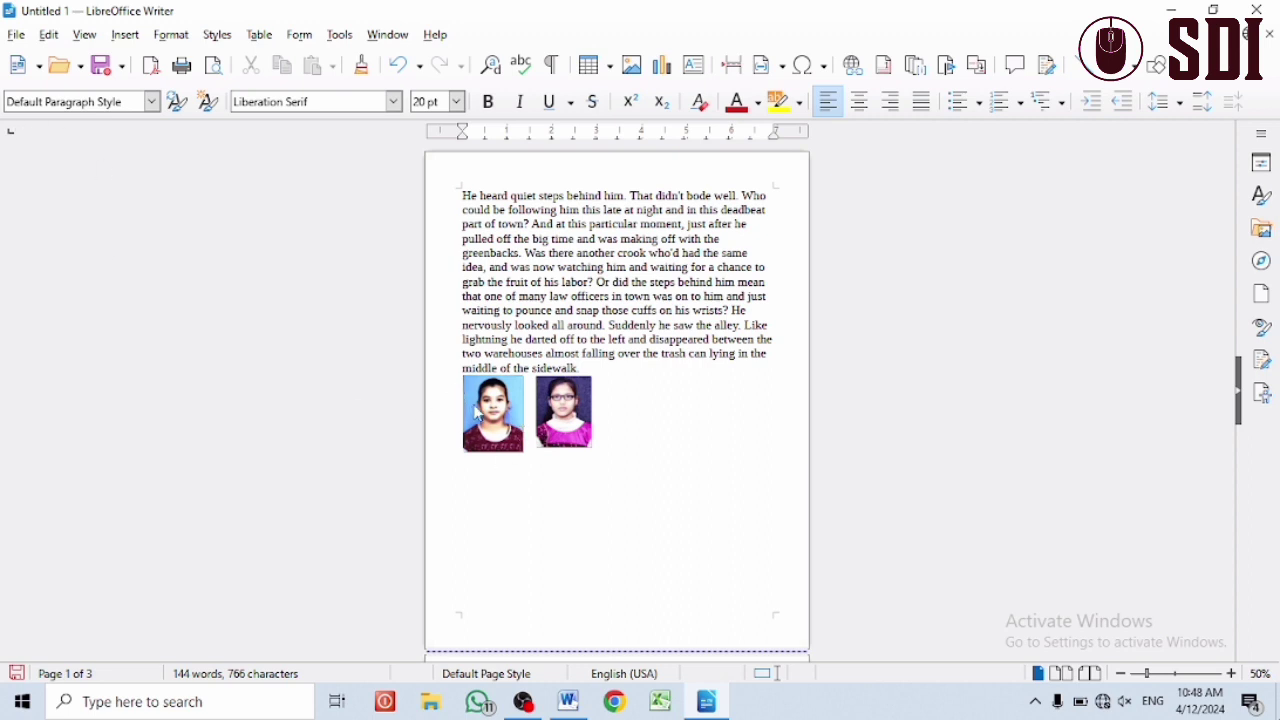
- Turn on recording of tracked changes for the document
click(84, 34)
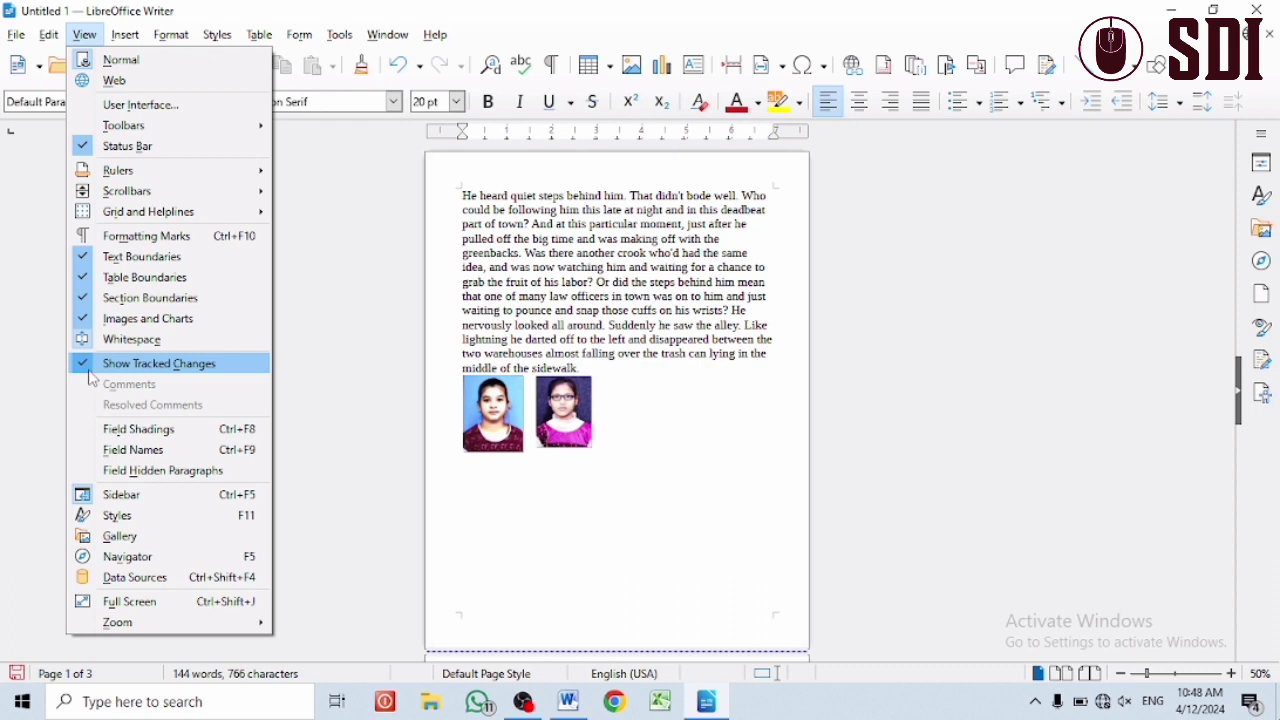
mouse_move(50, 38)
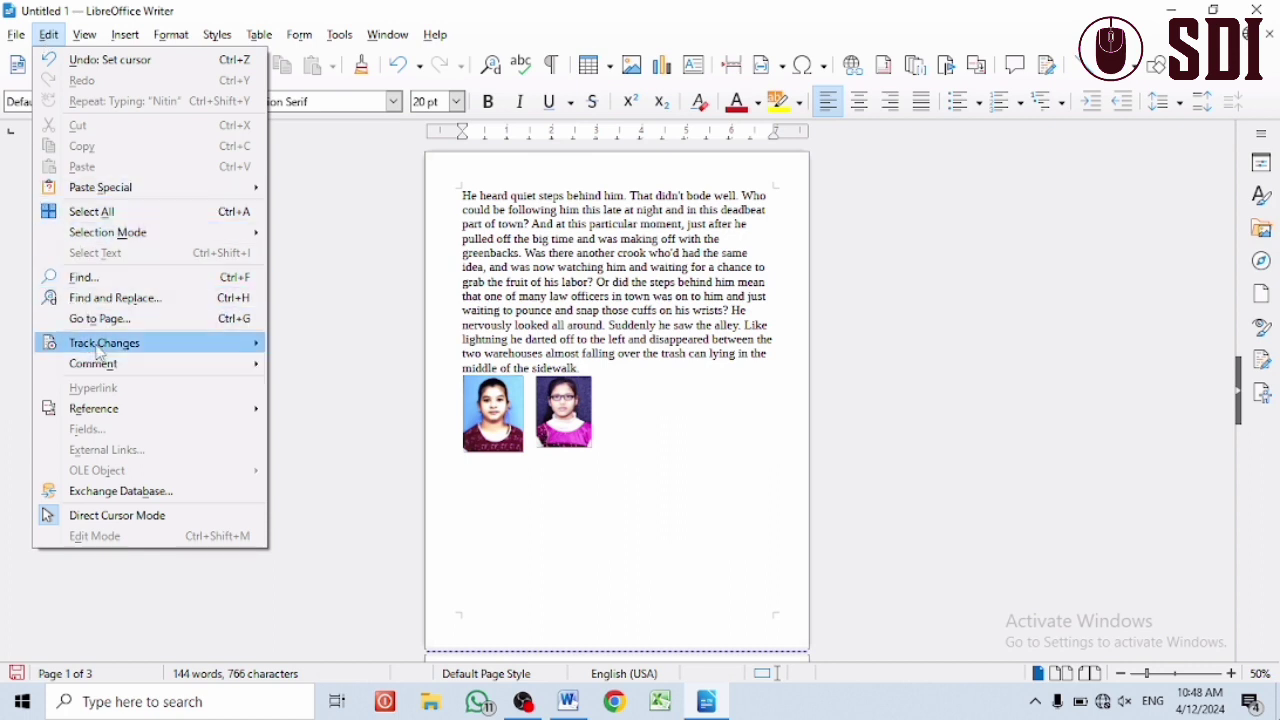
mouse_move(100, 347)
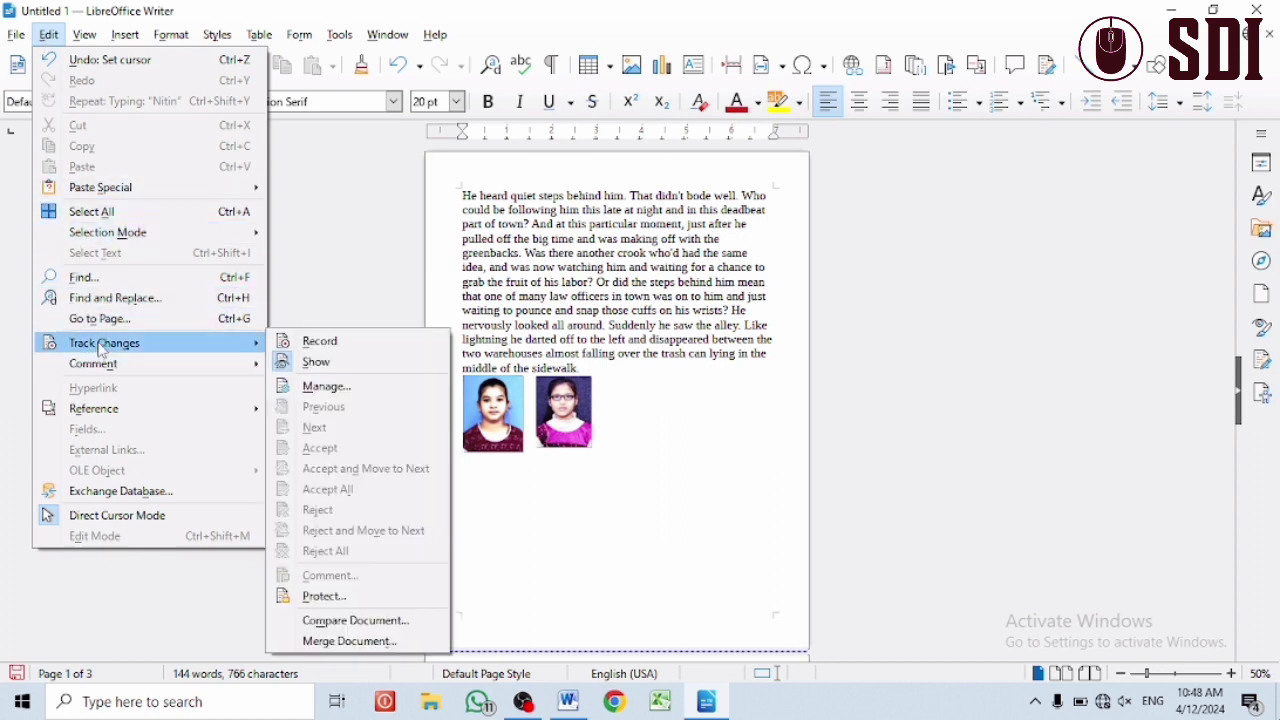
click(323, 346)
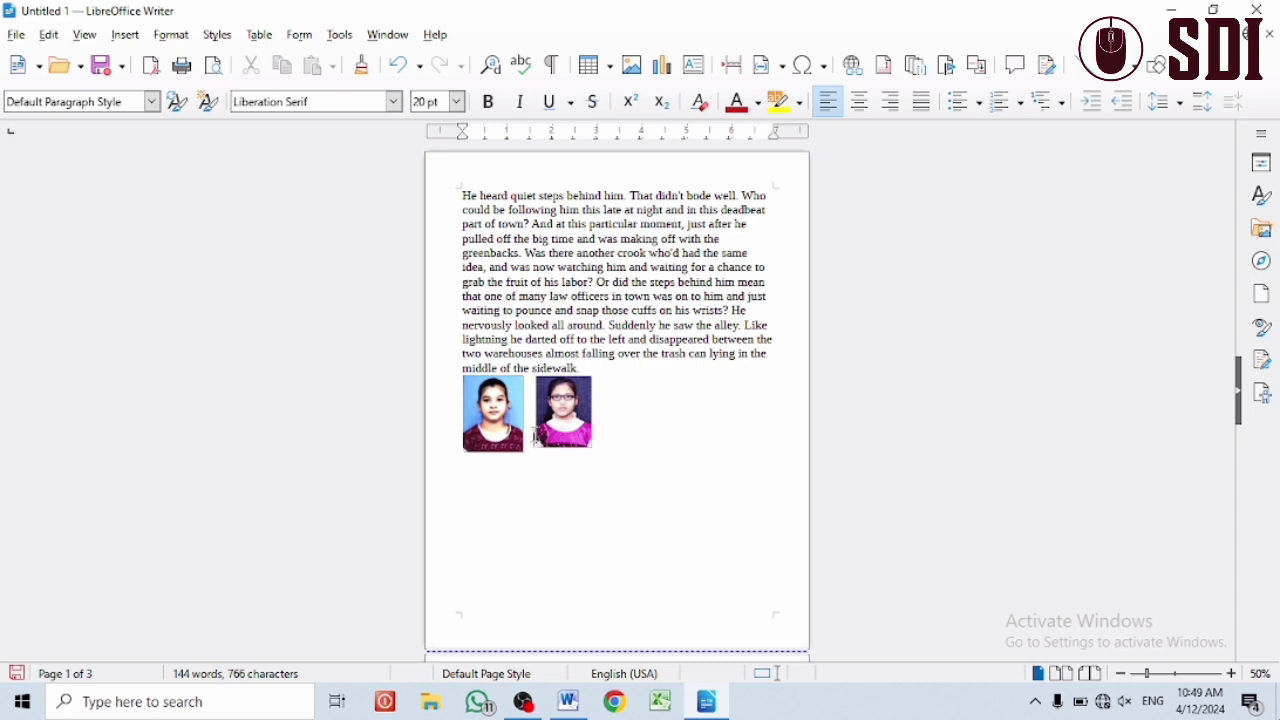
- Add the line "SDI Computer Classe" below the name sentence on the second page as a tracked insertion
scroll(533, 437, down, 3)
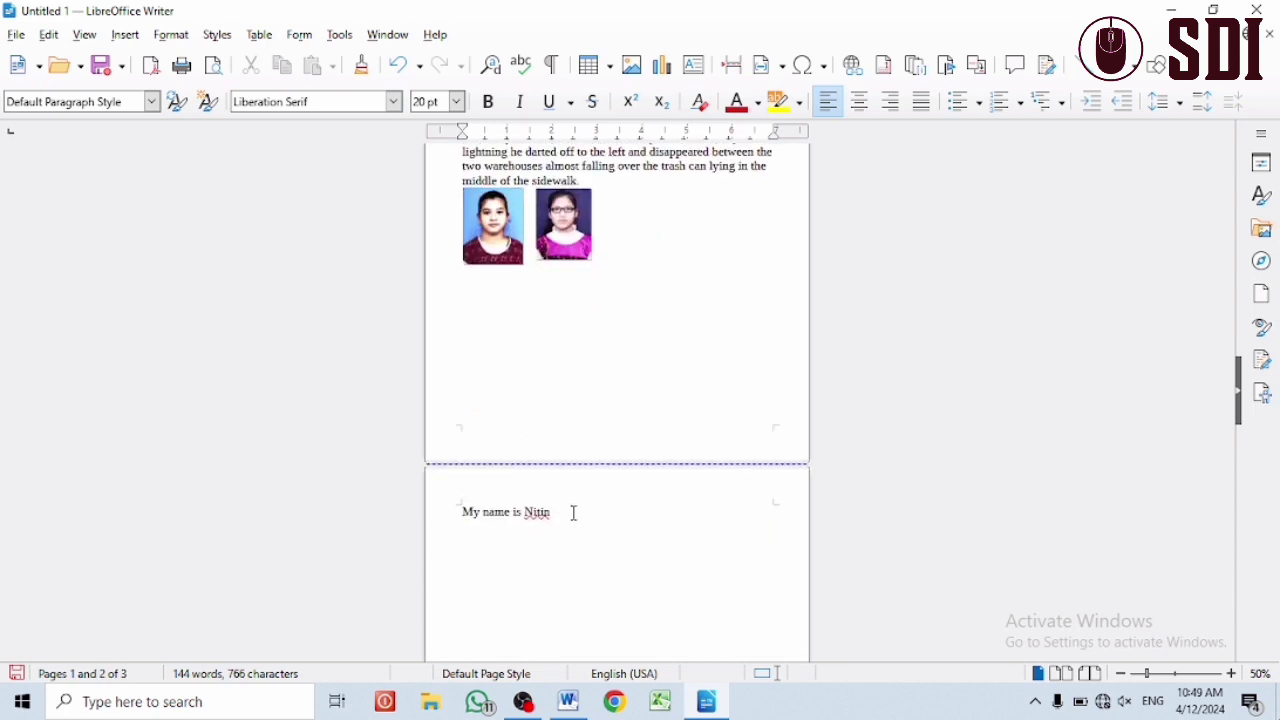
key(Return)
text(Nitin)
key(BackSpace)
key(BackSpace)
key(BackSpace)
key(BackSpace)
key(BackSpace)
key(BackSpace)
text(SDI Computer)
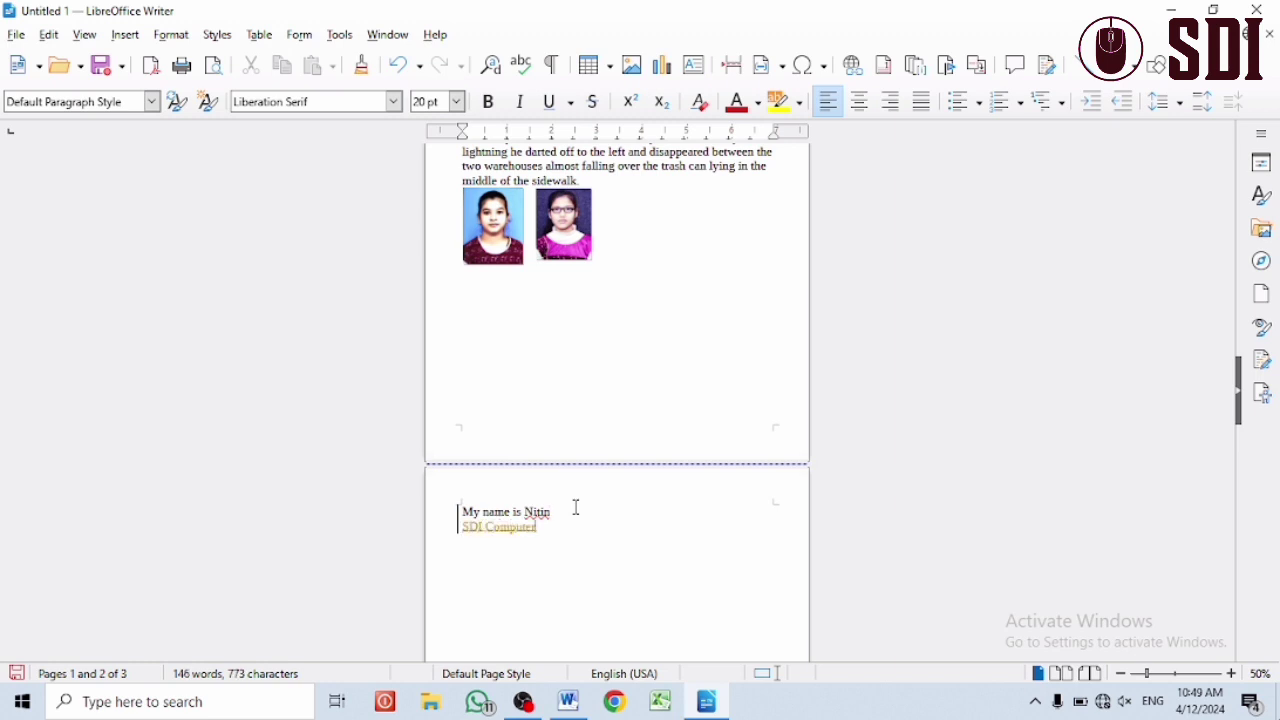
text( Clea)
text(sse)
- Delete the name sentence on the second page as a tracked deletion
drag(551, 512, 458, 512)
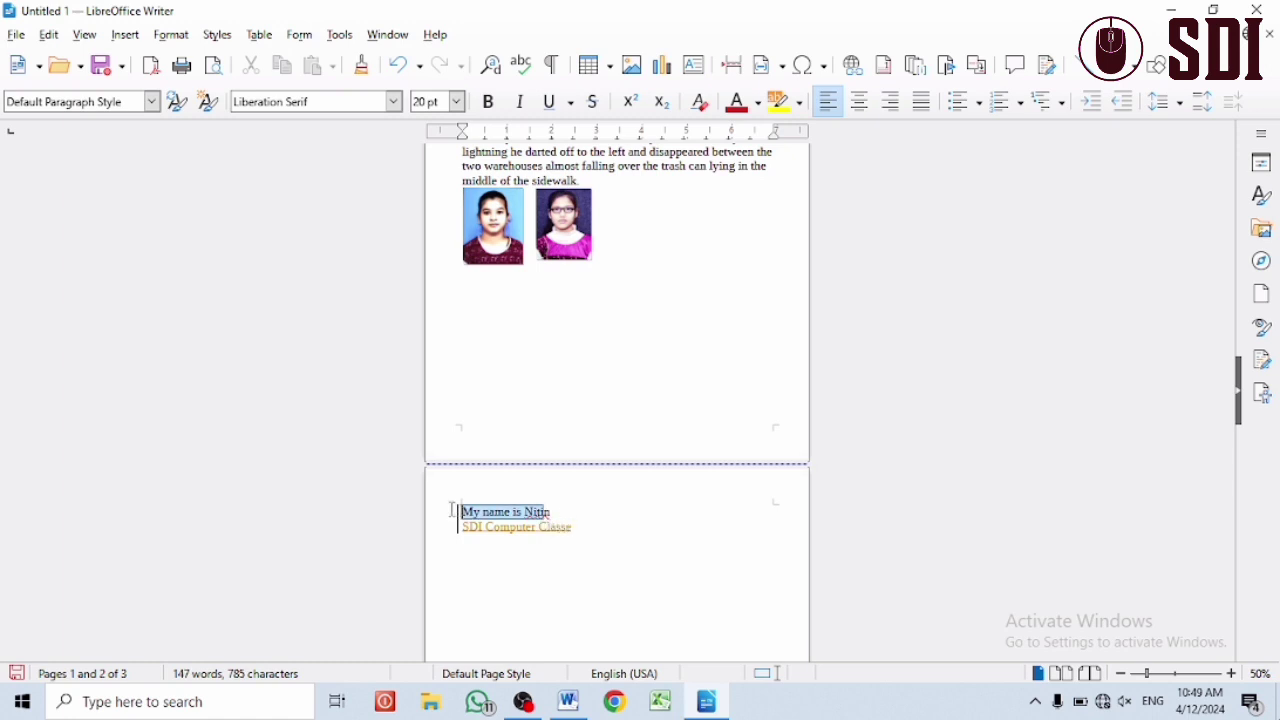
drag(550, 512, 461, 512)
key(Delete)
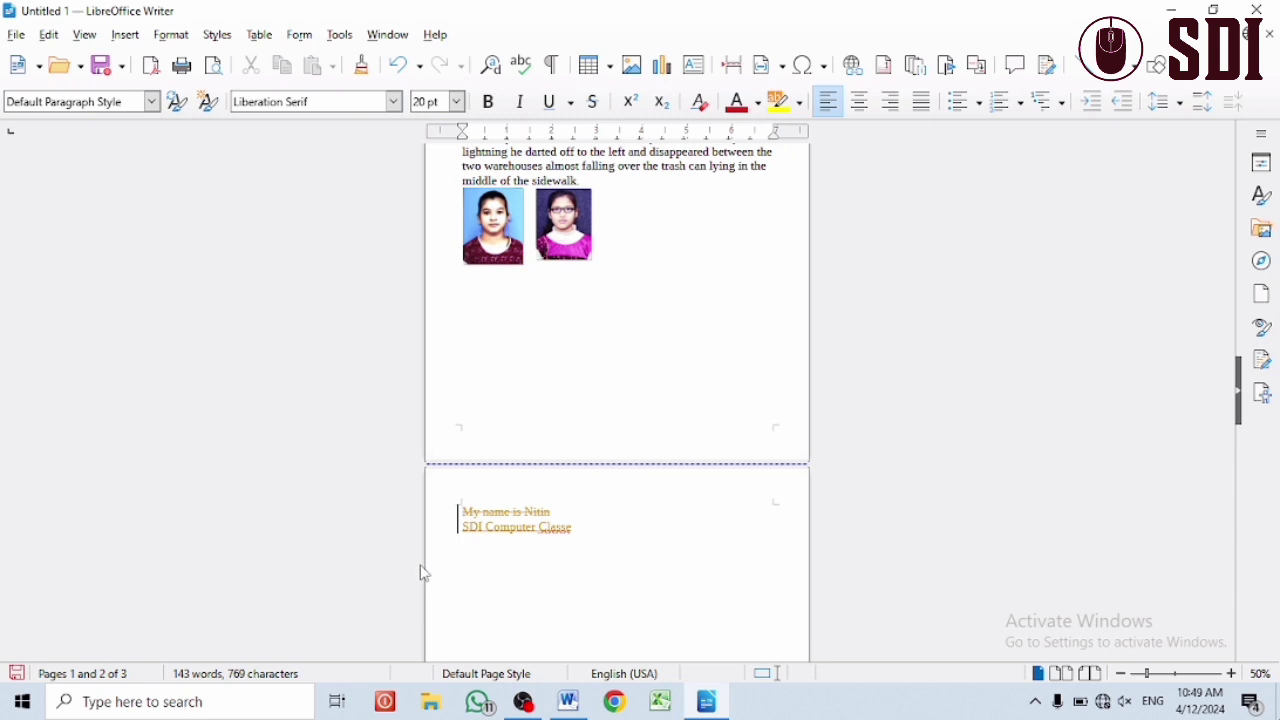
- Reject all tracked changes in the document, then undo the rejection
drag(572, 527, 461, 526)
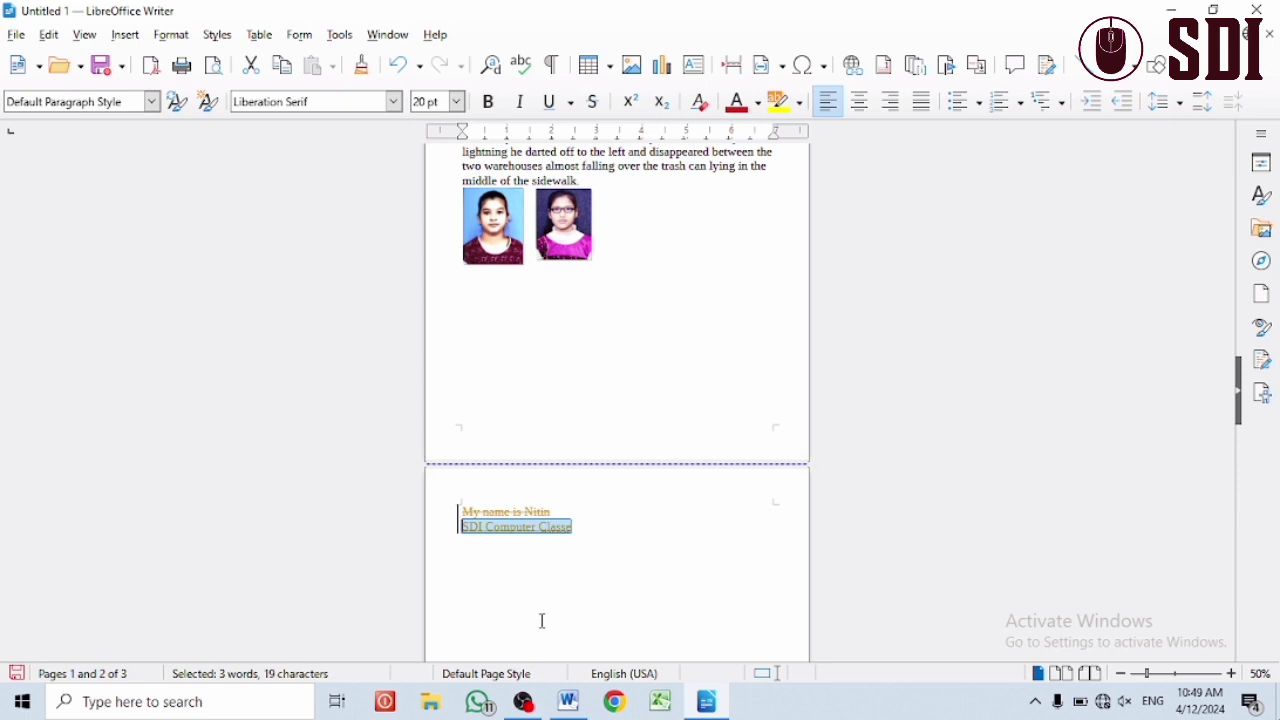
click(16, 34)
mouse_move(48, 34)
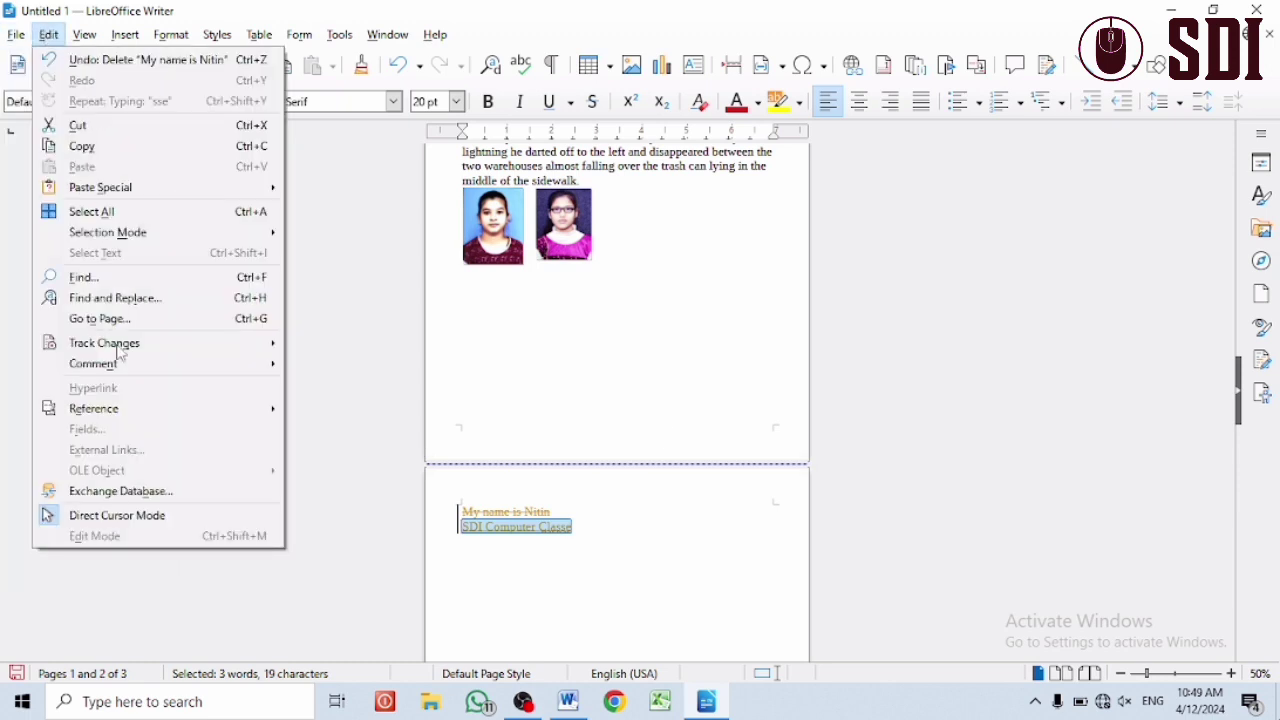
mouse_move(148, 343)
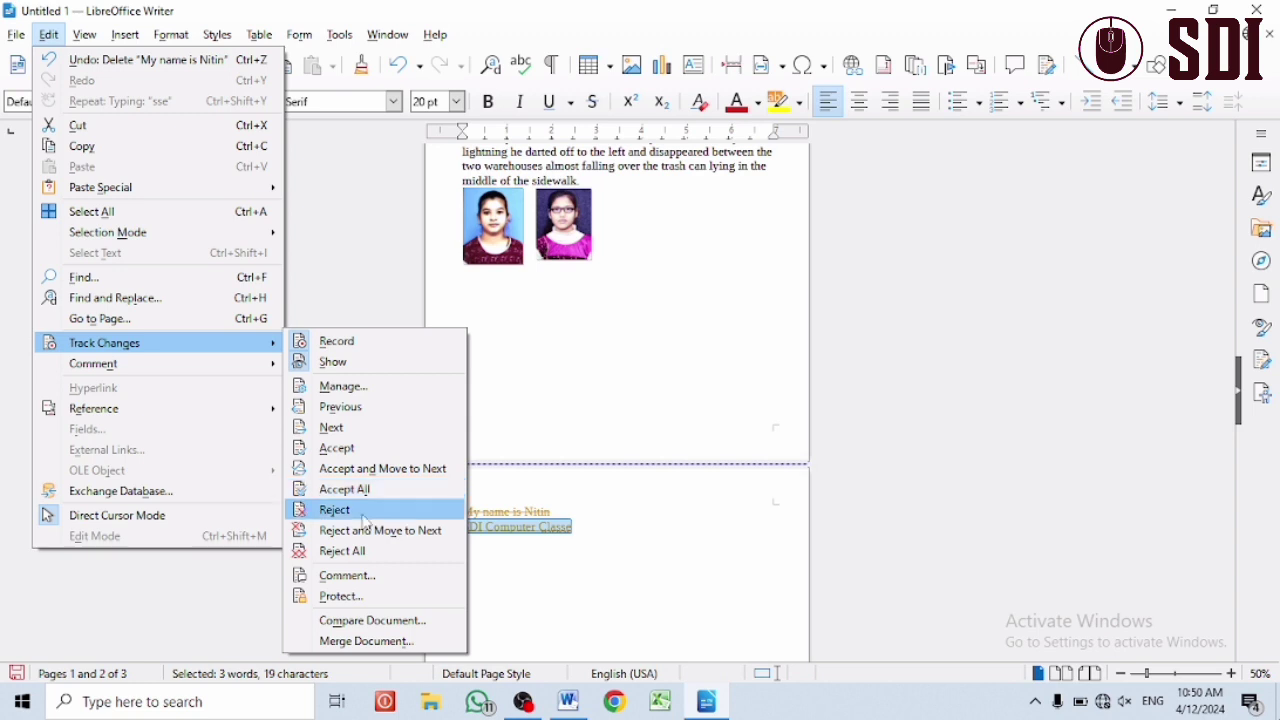
click(345, 551)
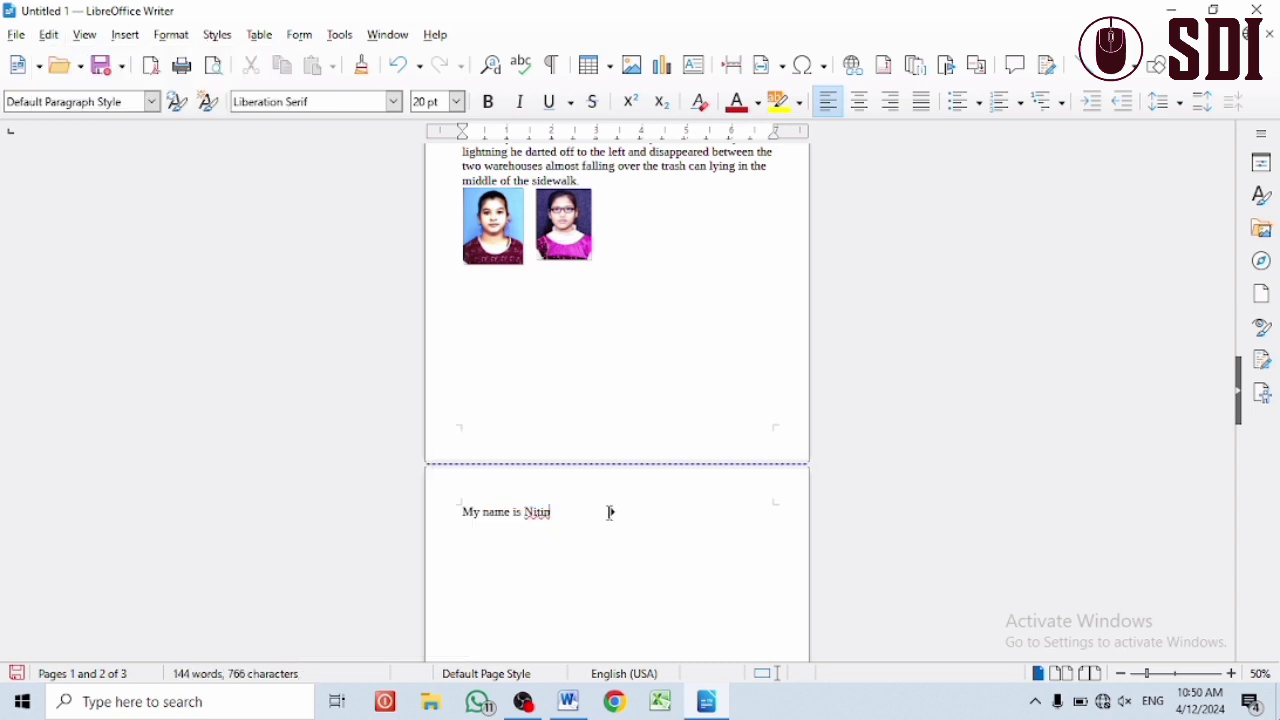
key(ctrl+z)
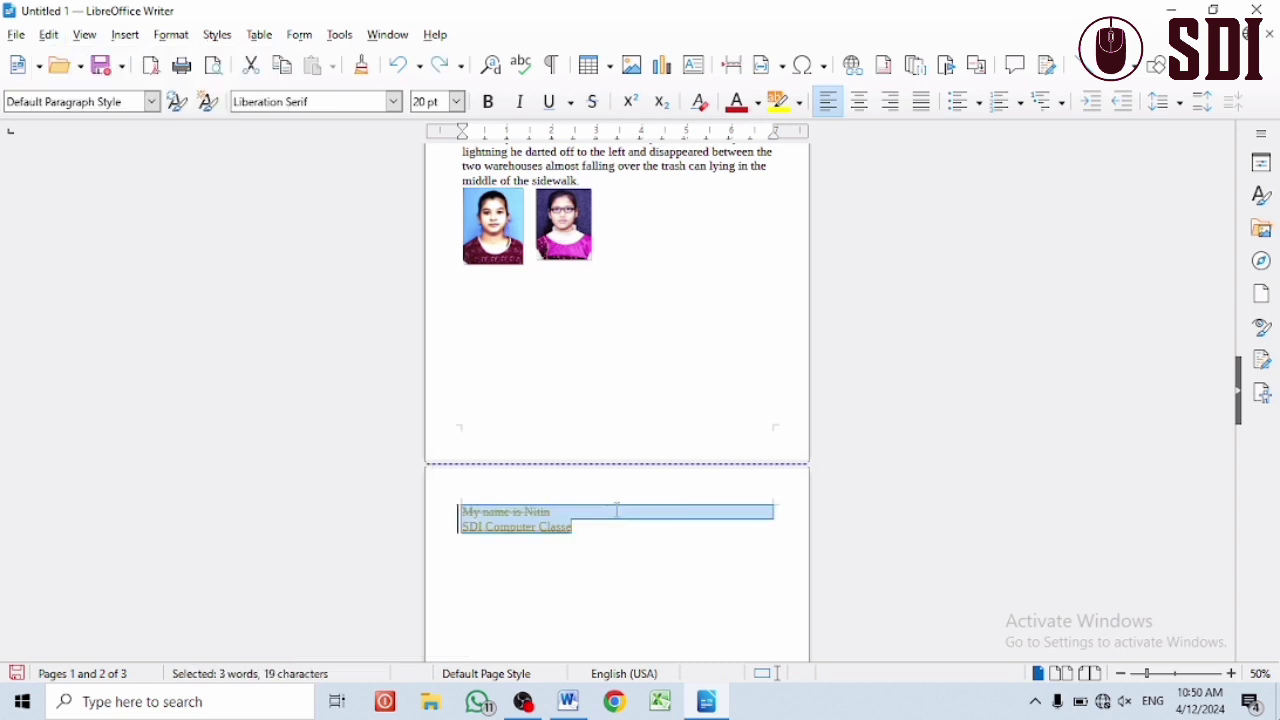
- Hide the tracked changes on the second page, then show them again
click(87, 36)
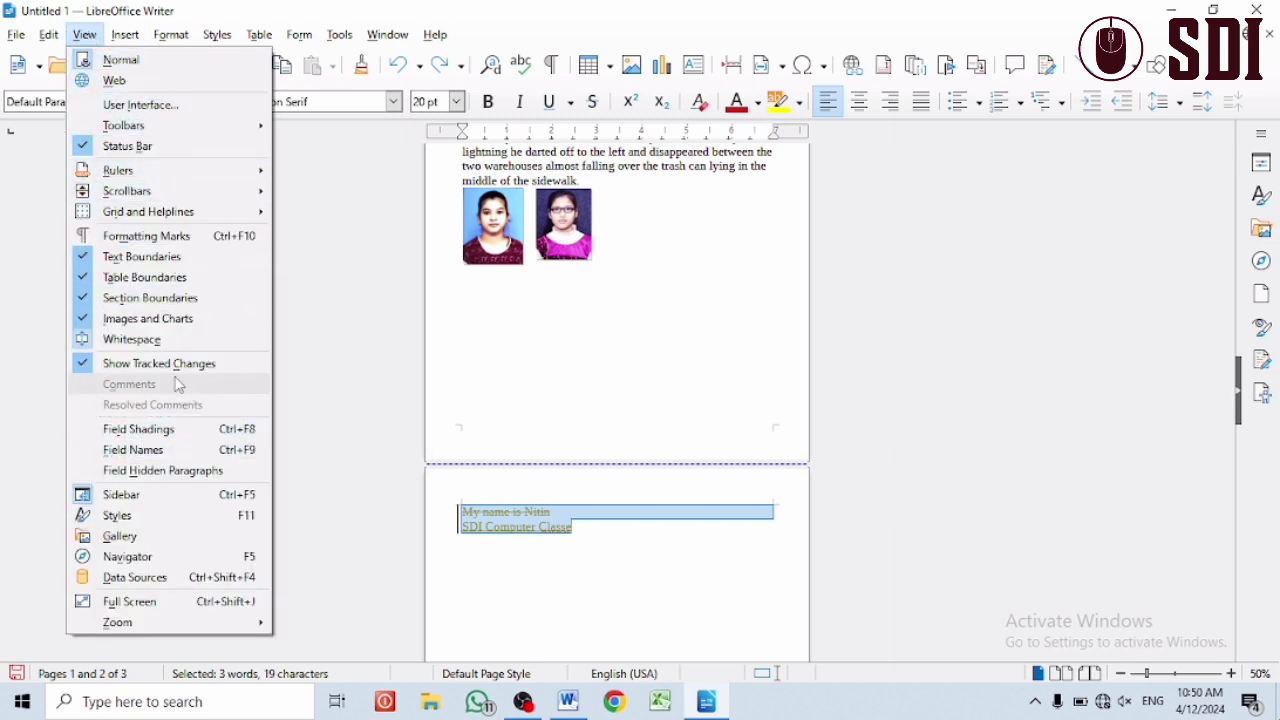
click(87, 363)
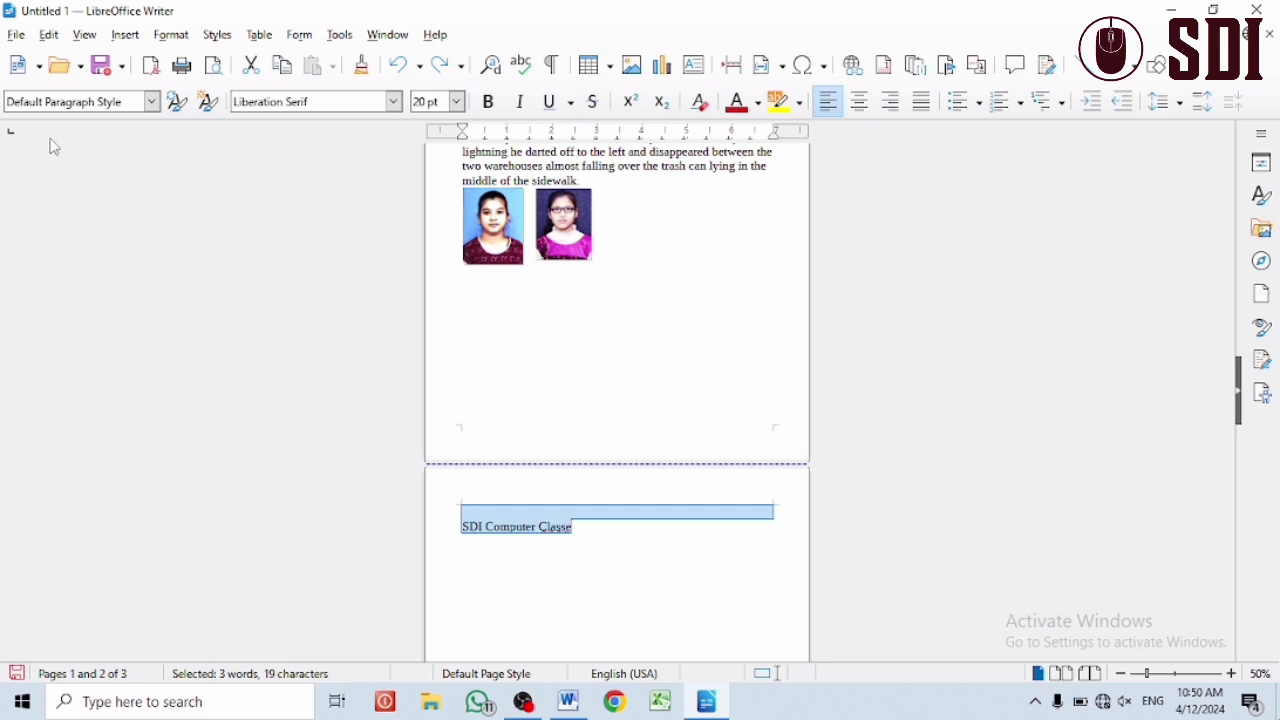
click(80, 40)
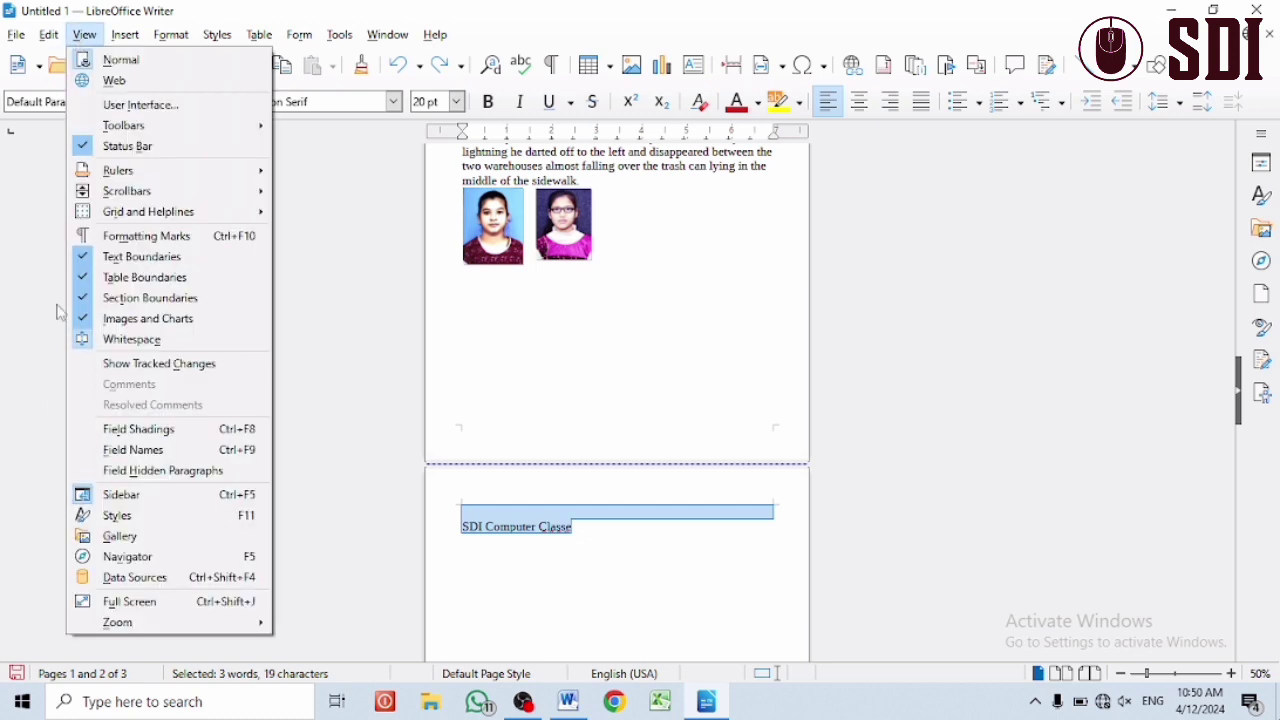
click(87, 363)
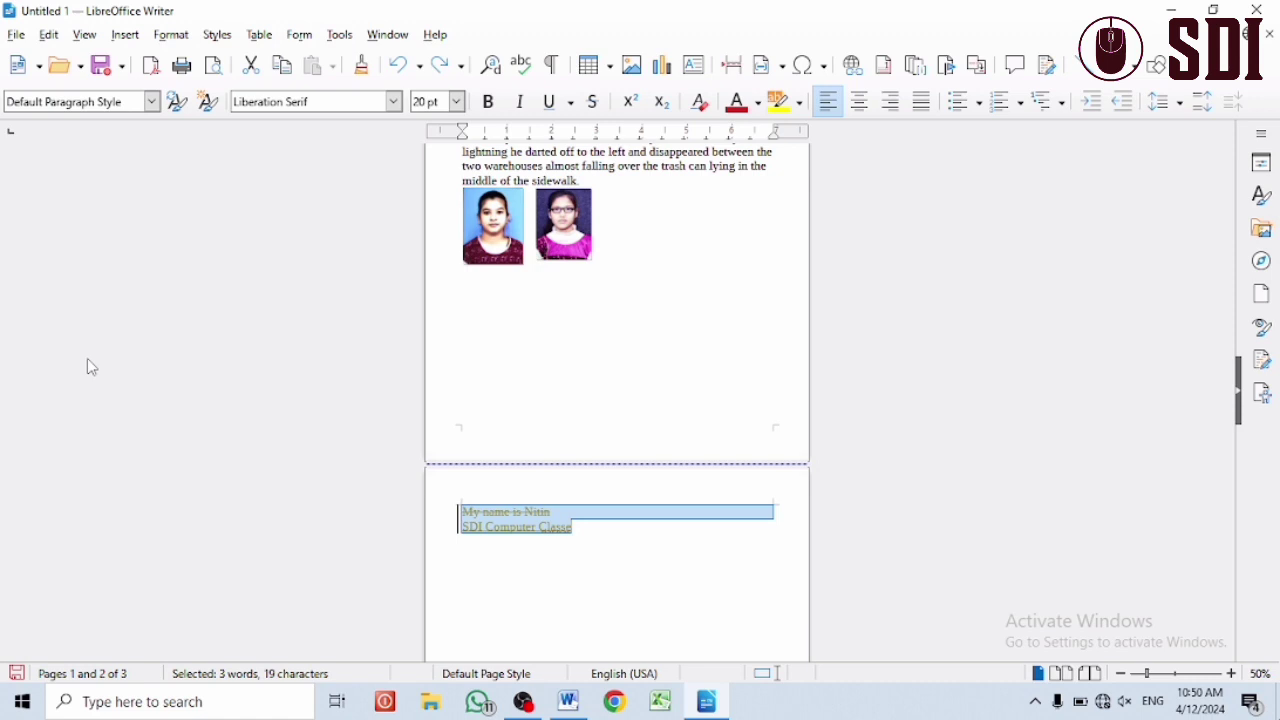
click(72, 35)
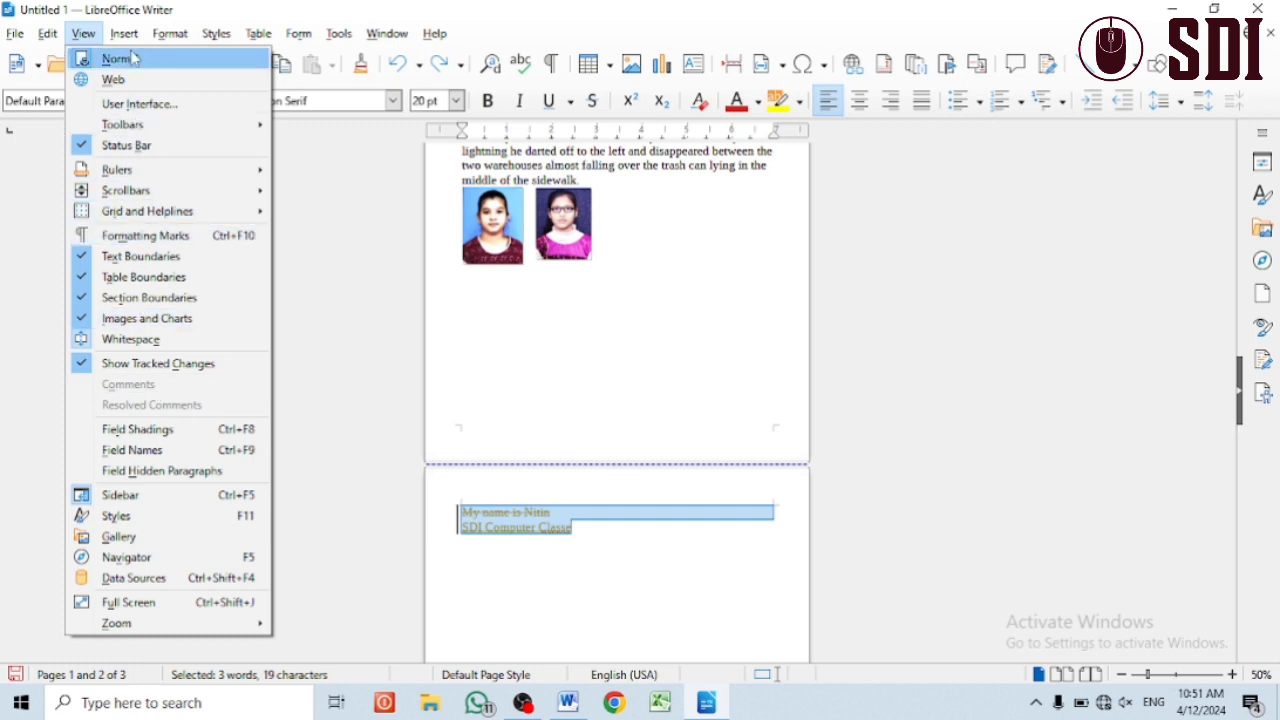
mouse_move(128, 35)
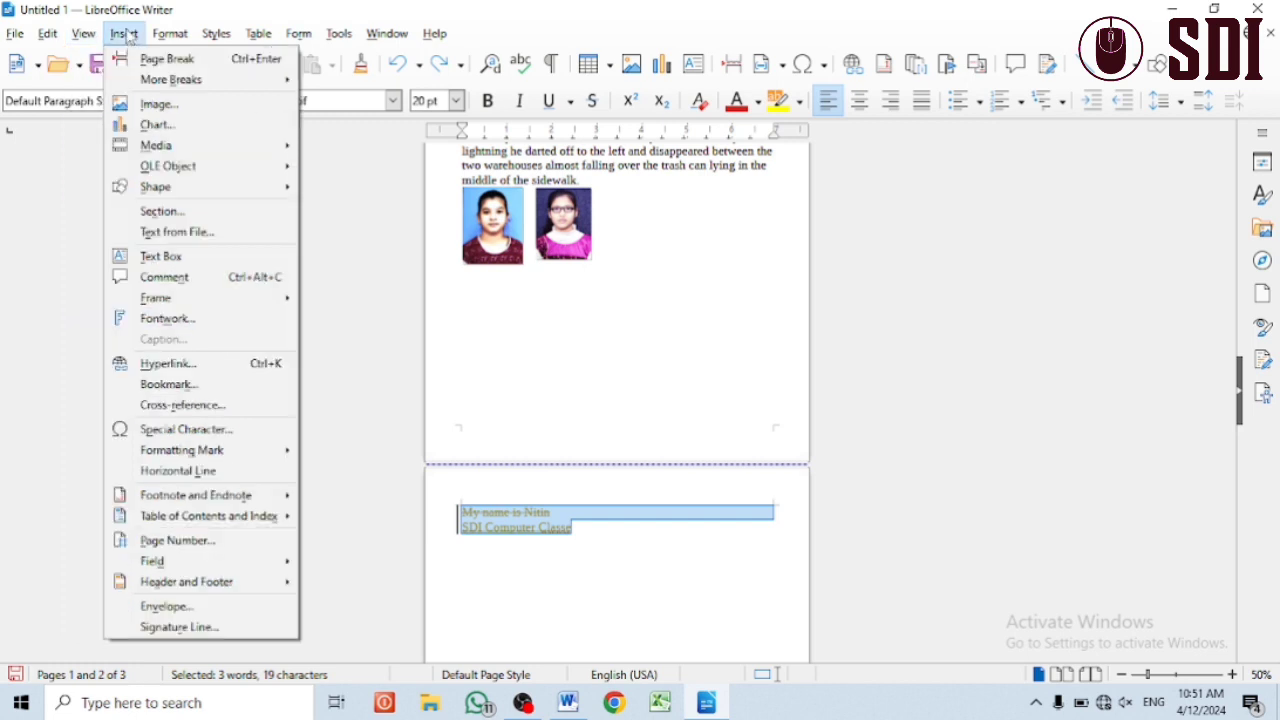
click(640, 446)
scroll(606, 568, up, 3)
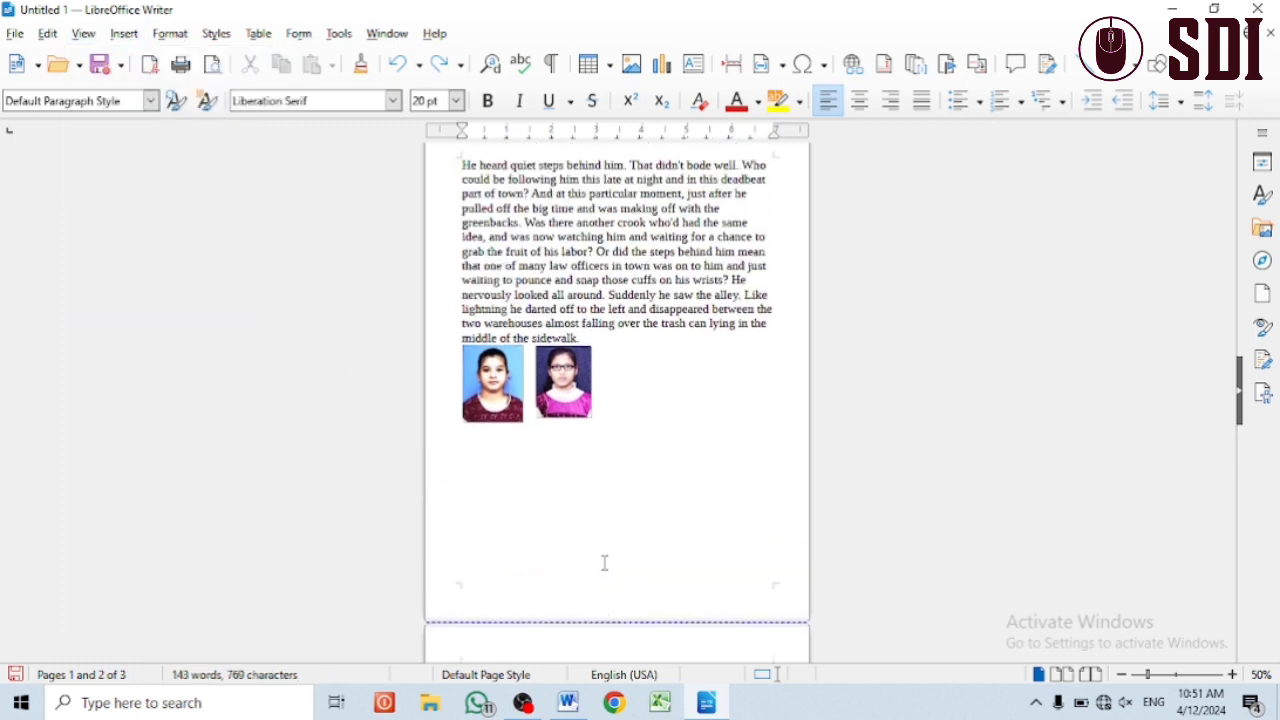
scroll(603, 563, down, 2)
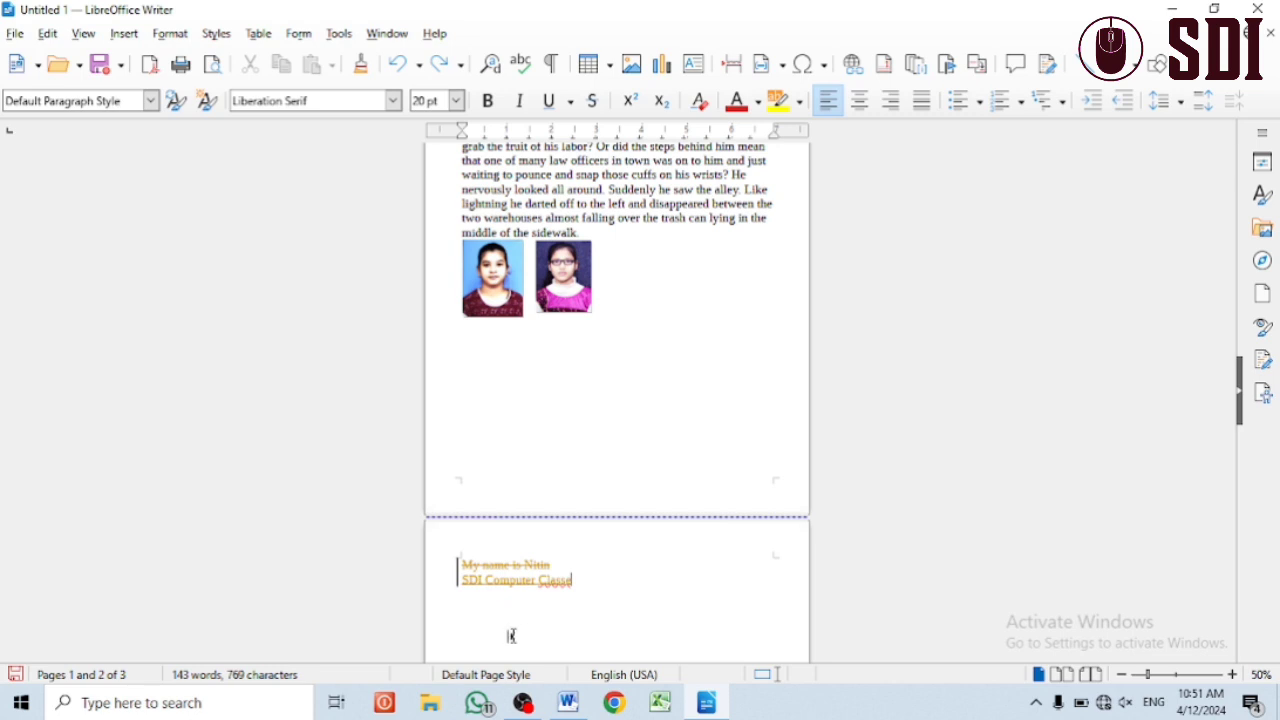
- Turn off the recording of tracked changes for the document
click(47, 33)
mouse_move(140, 358)
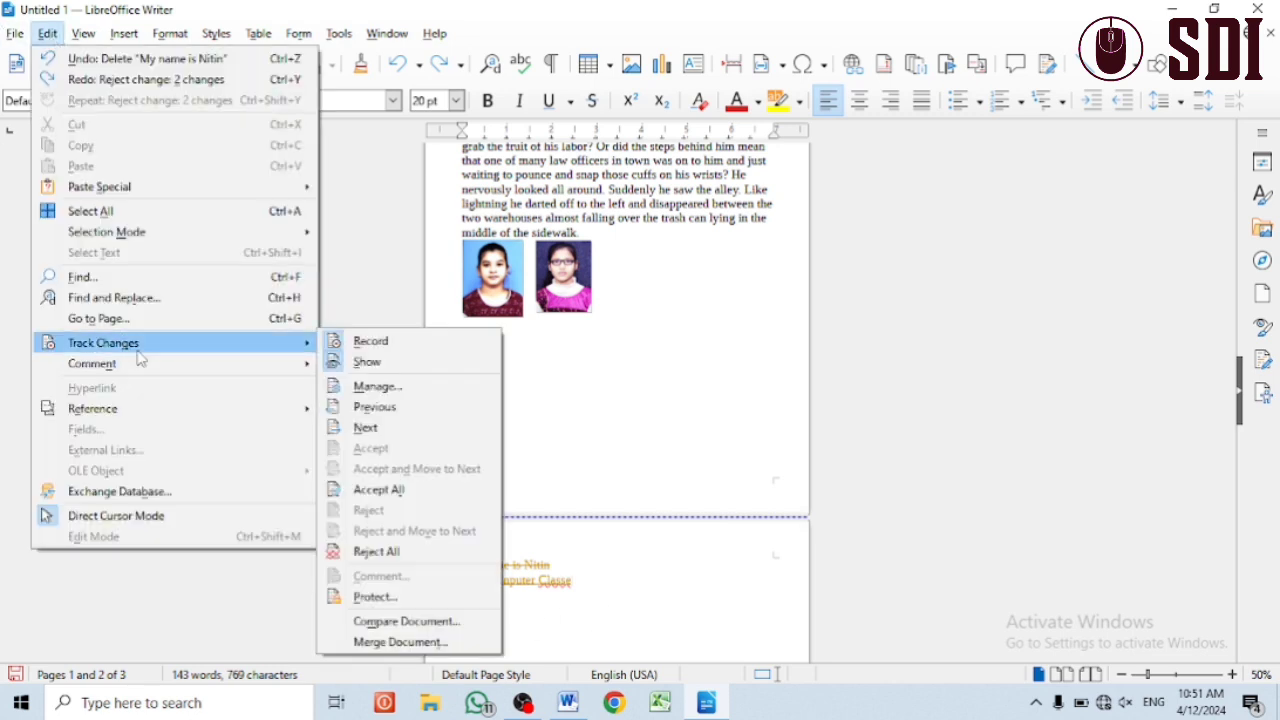
click(337, 345)
- Select the two tracked lines on the second page and hide the display of tracked changes
drag(597, 603, 466, 557)
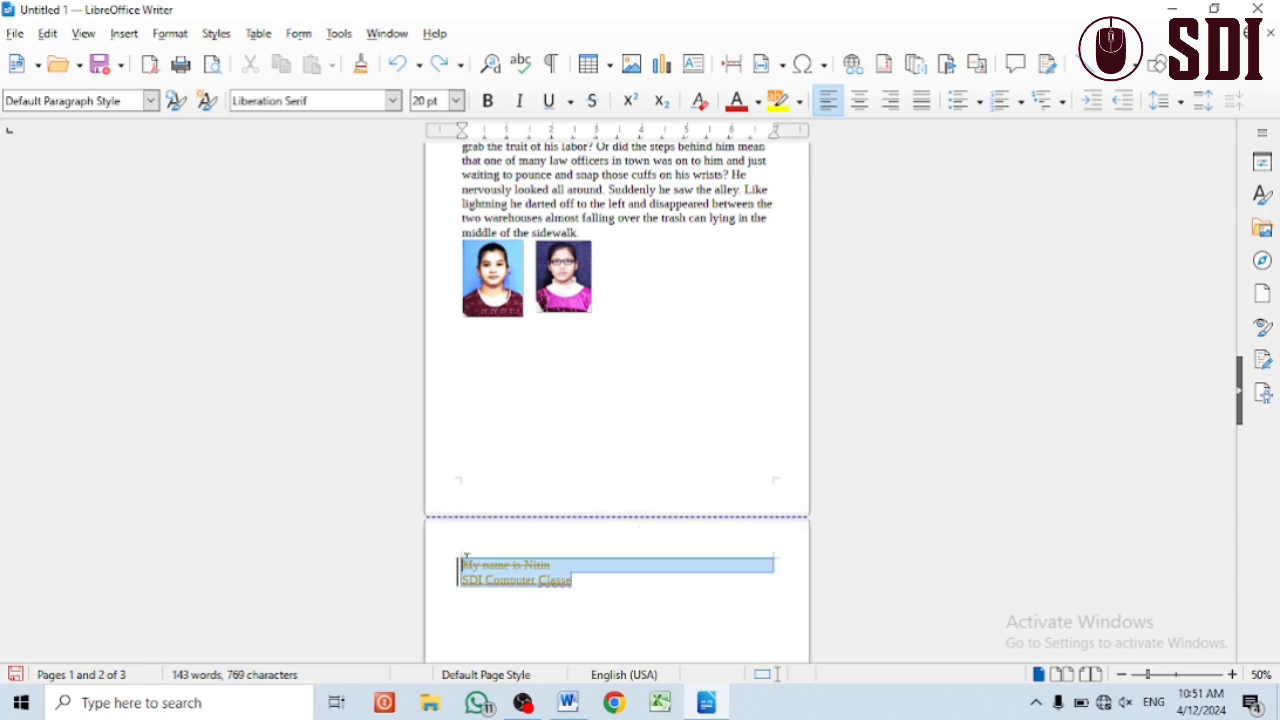
click(83, 33)
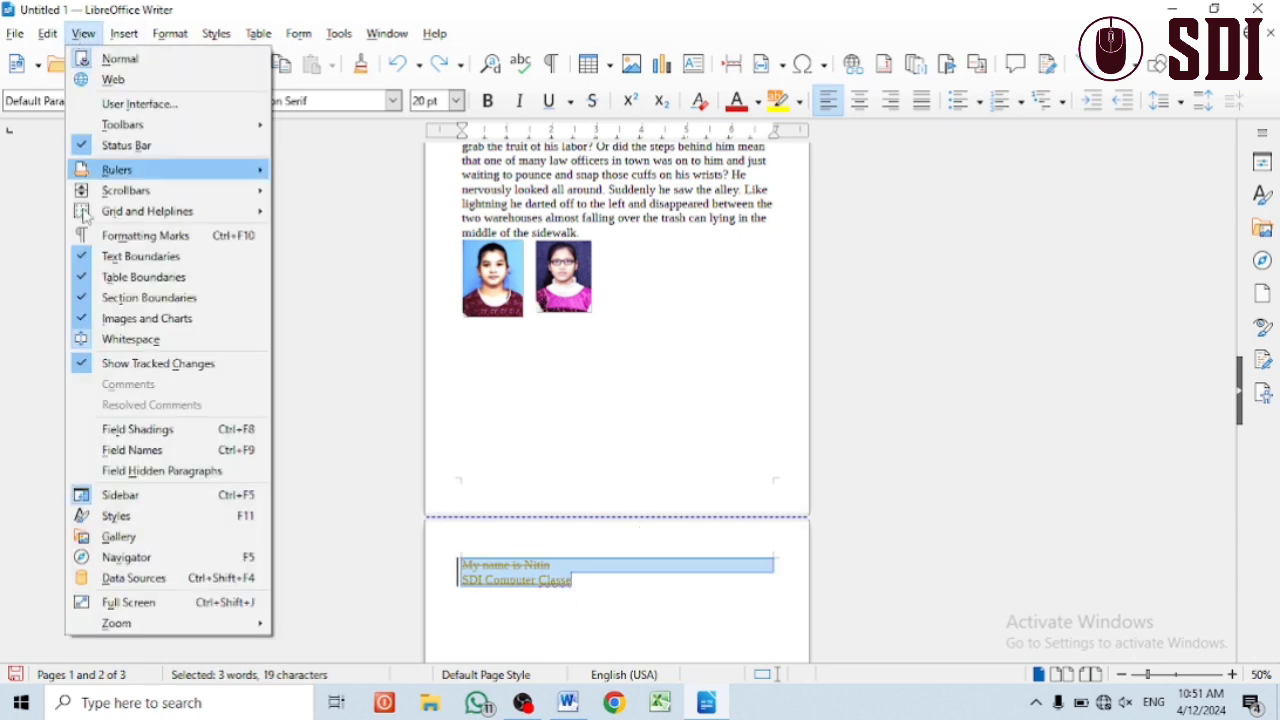
click(87, 366)
click(636, 588)
scroll(636, 590, down, 3)
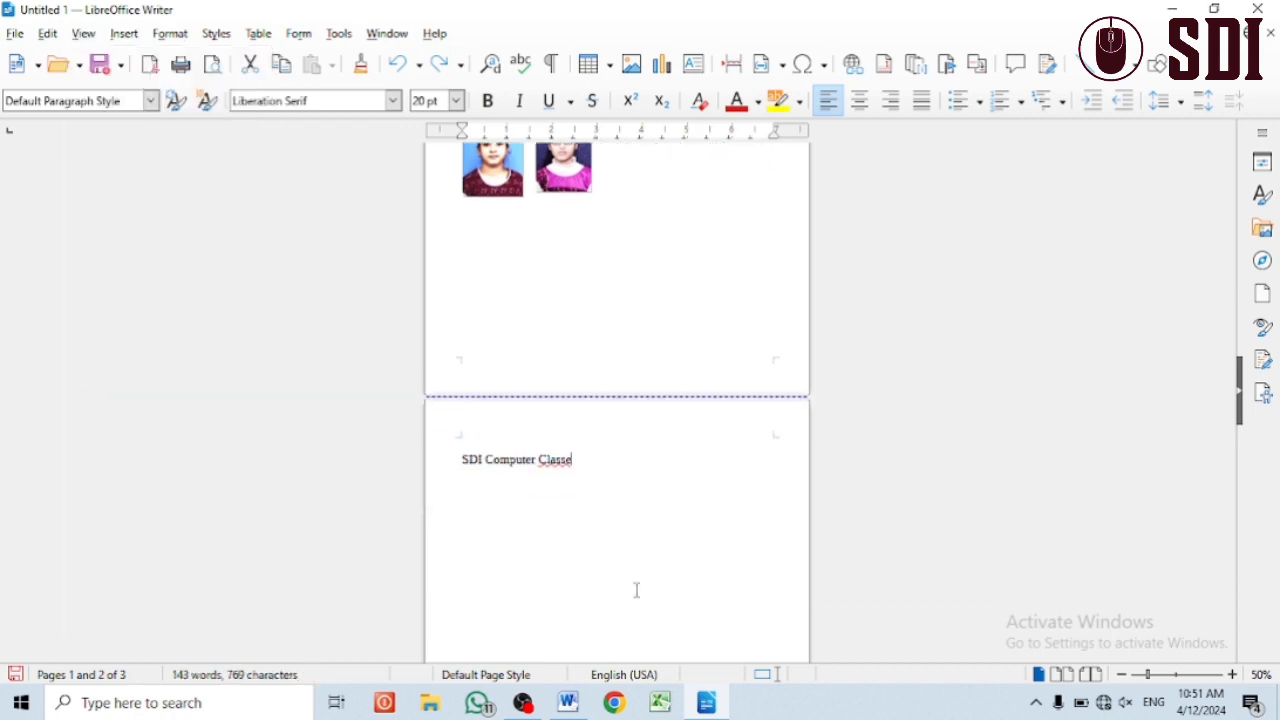
scroll(614, 557, up, 6)
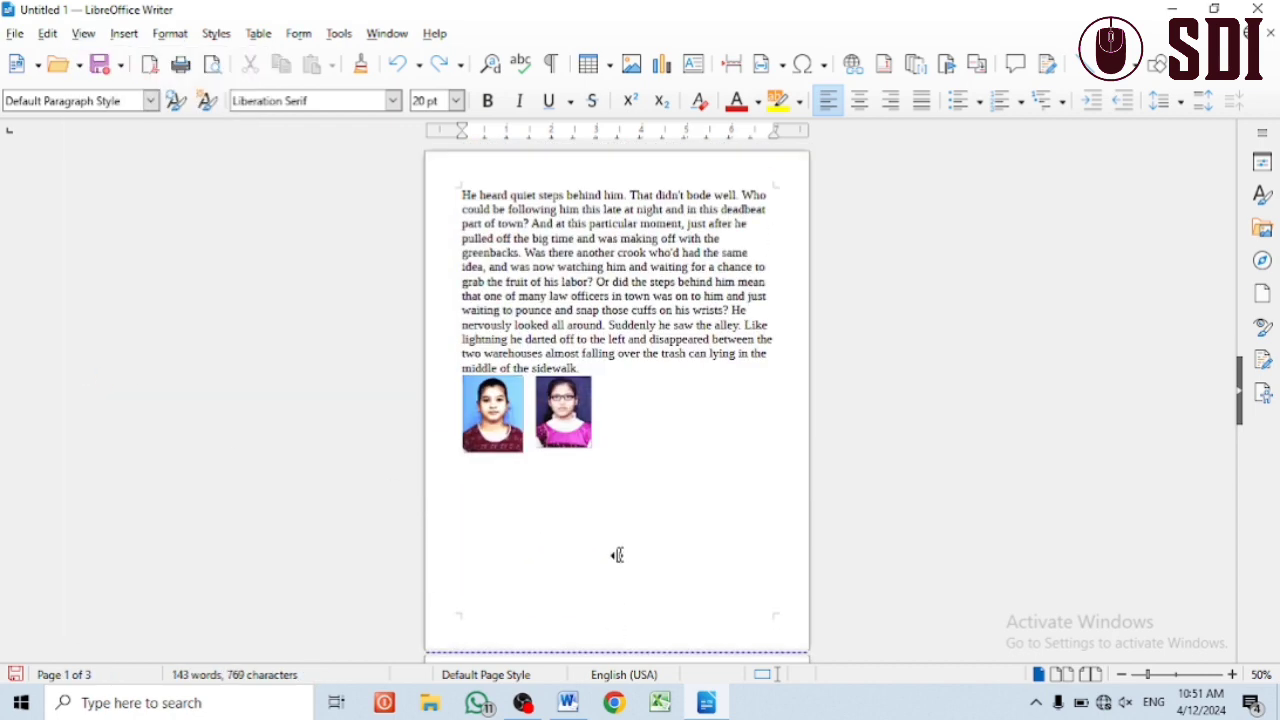
ctrl+scroll(618, 555, up, 3)
scroll(617, 540, down, 10)
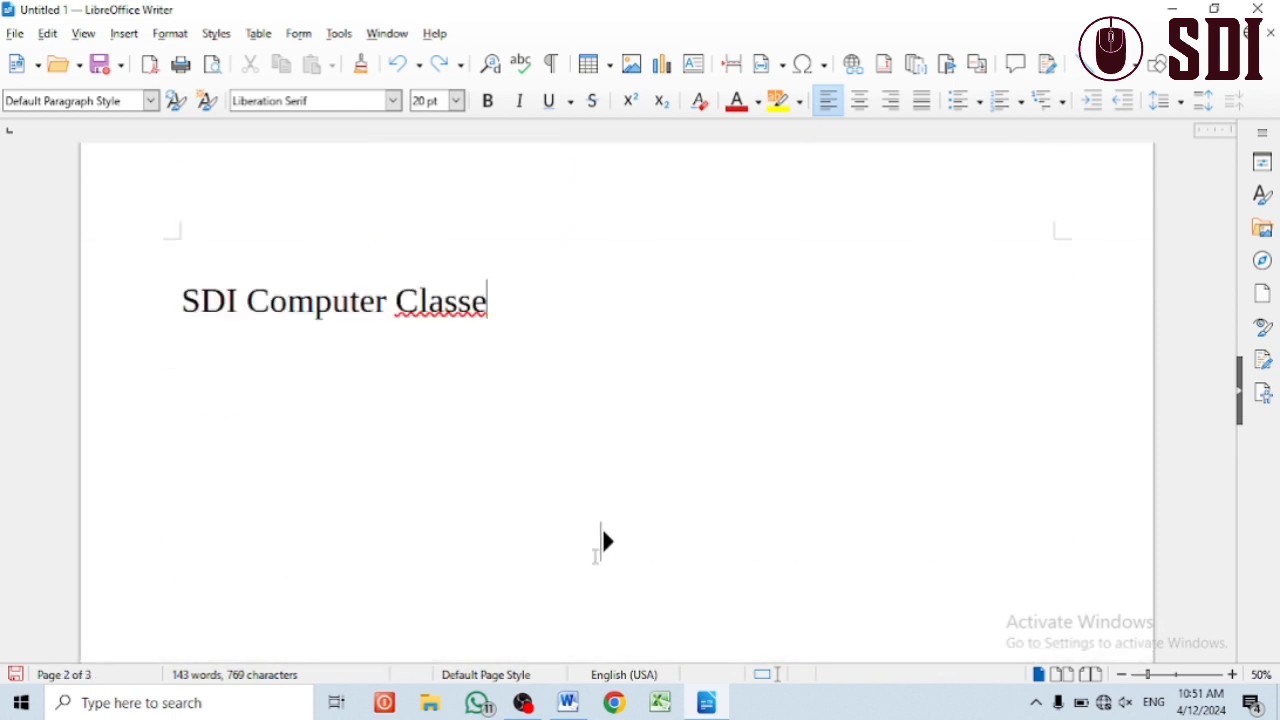
- Accept the tracked change on the word "SDI" at the start of the second page
mouse_move(181, 300)
mouse_down()
mouse_move(288, 304)
mouse_move(181, 300)
mouse_up()
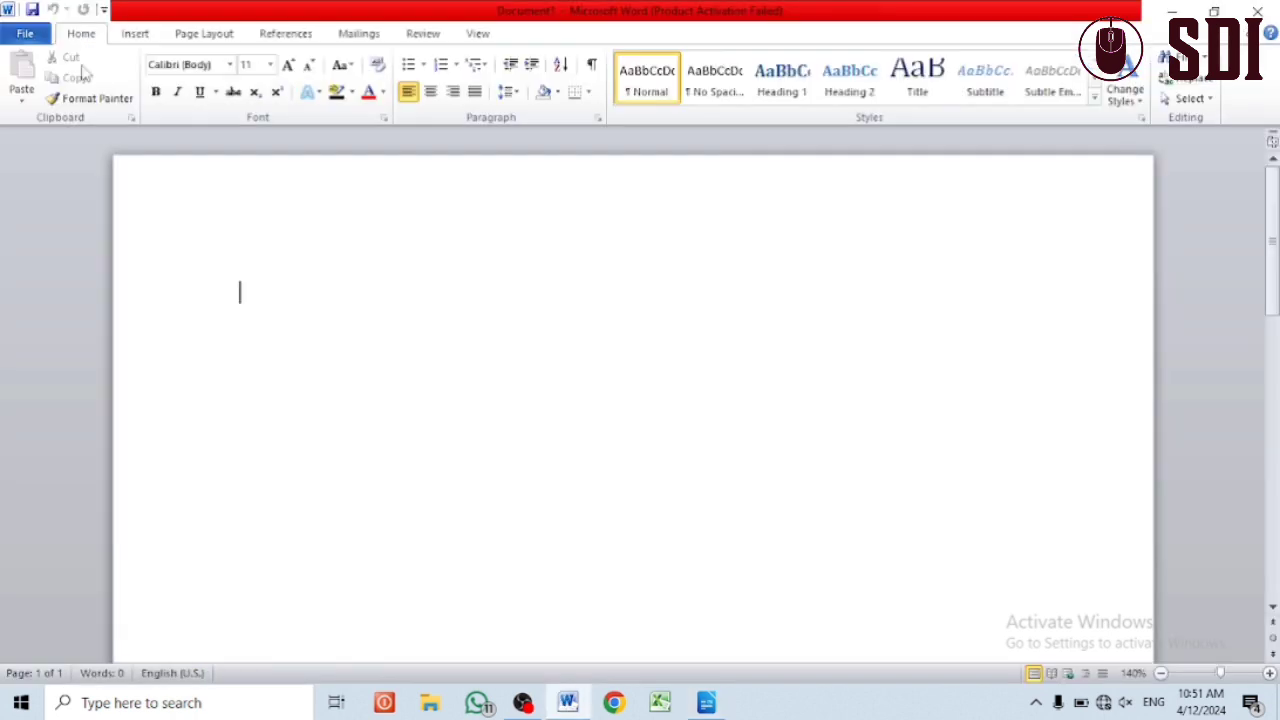
click(1273, 8)
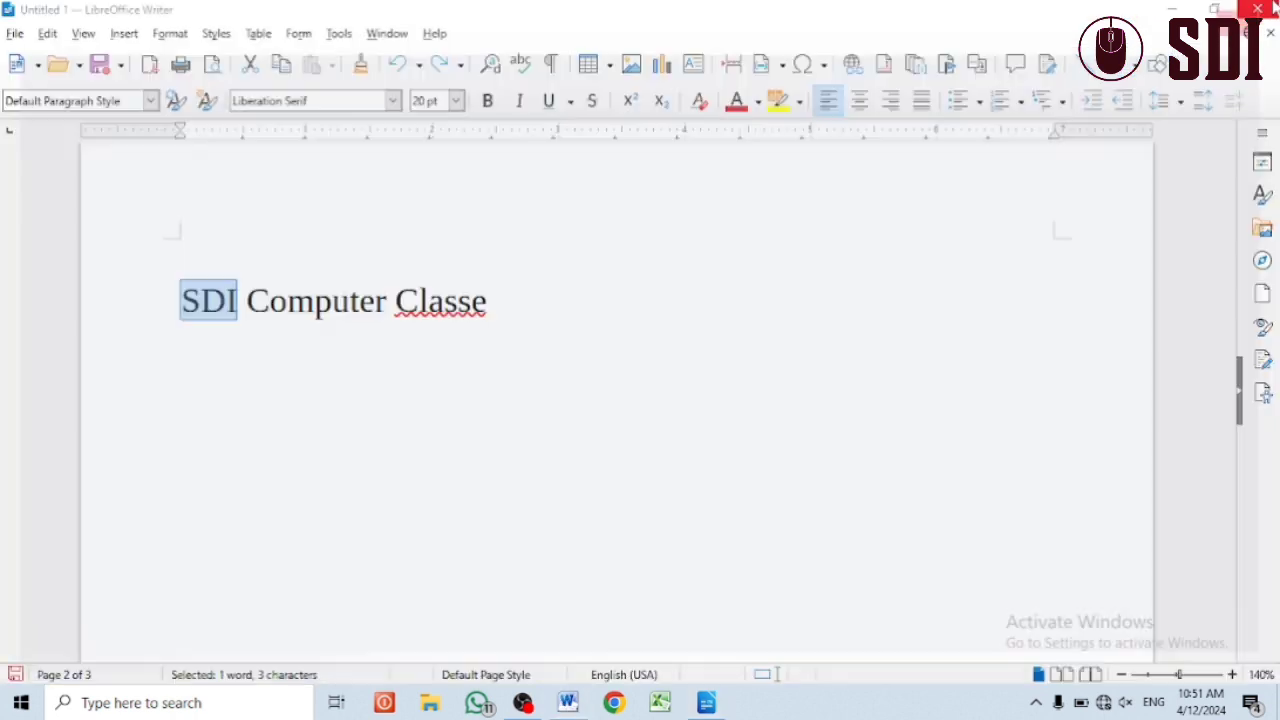
click(58, 38)
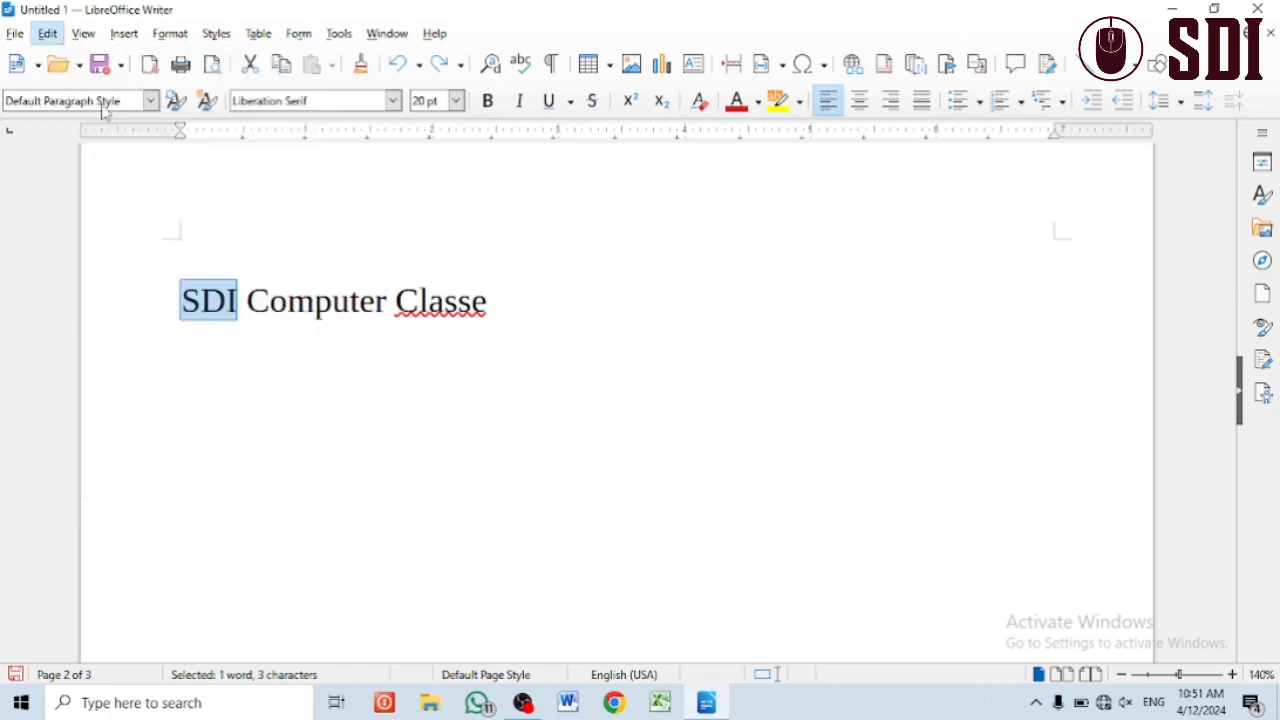
mouse_move(52, 33)
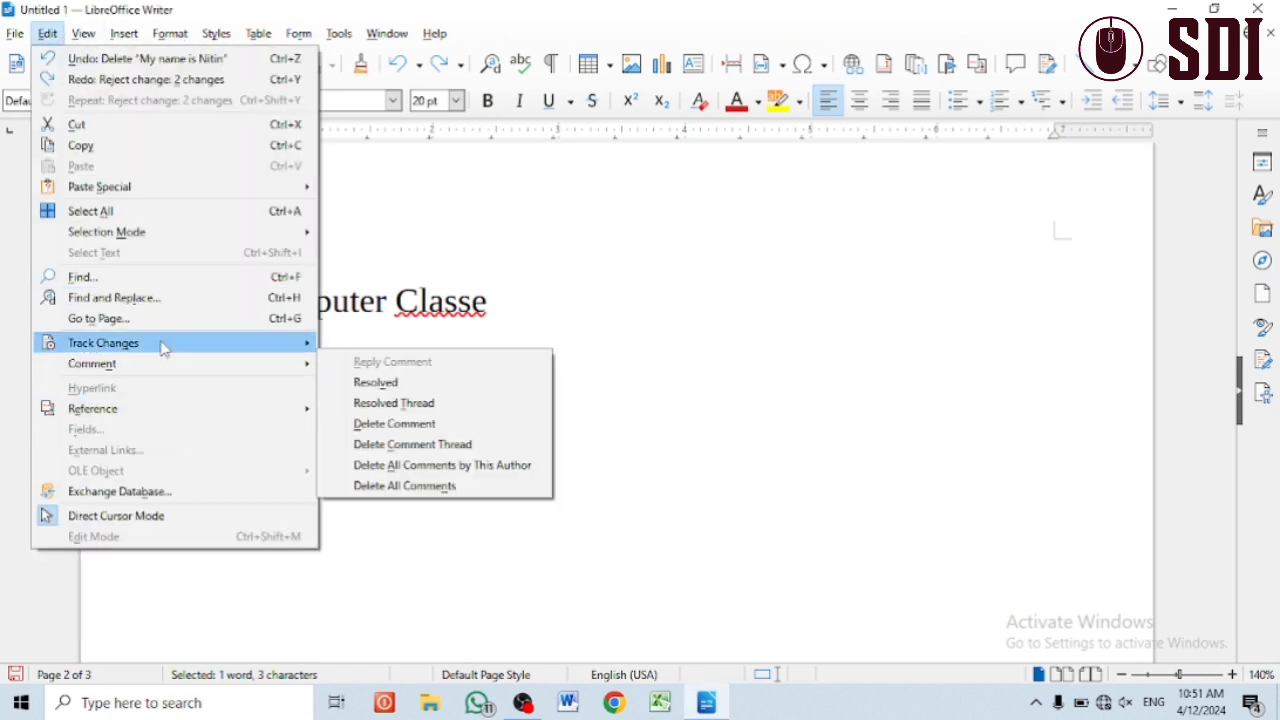
mouse_move(163, 346)
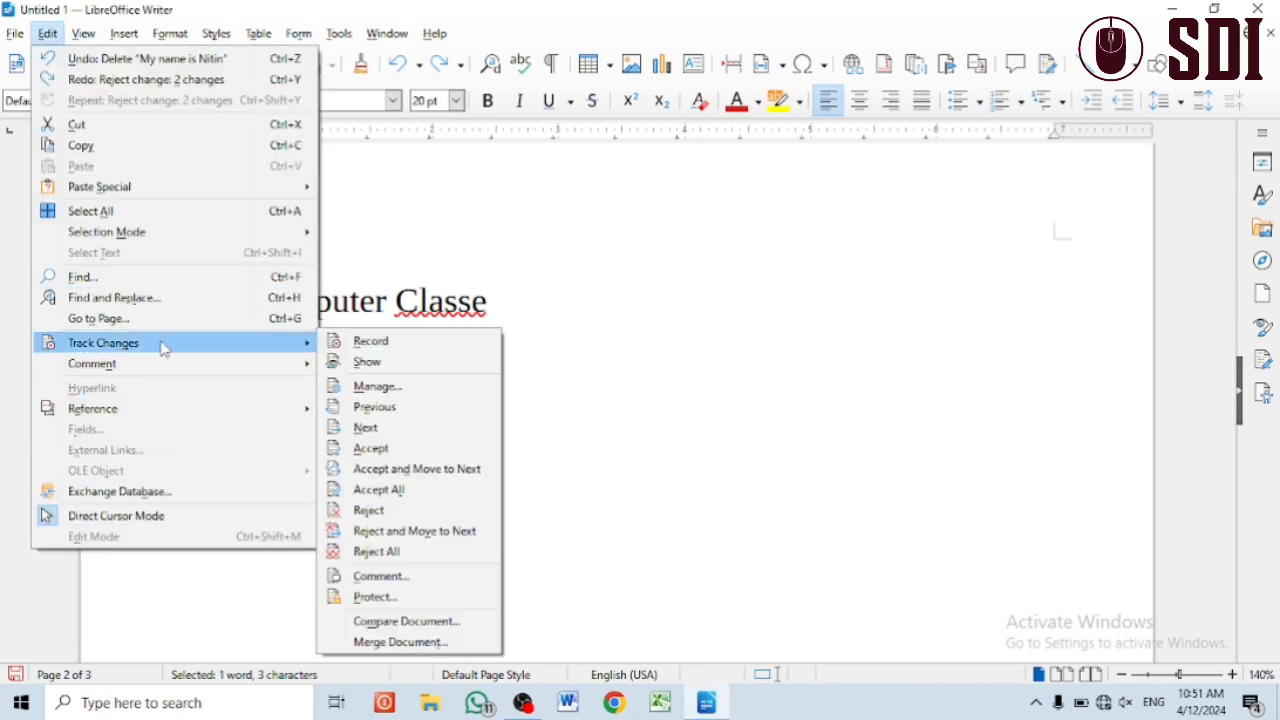
click(390, 449)
- Correct the end of the line on the second page to read "SDI Computer Classes"
click(340, 337)
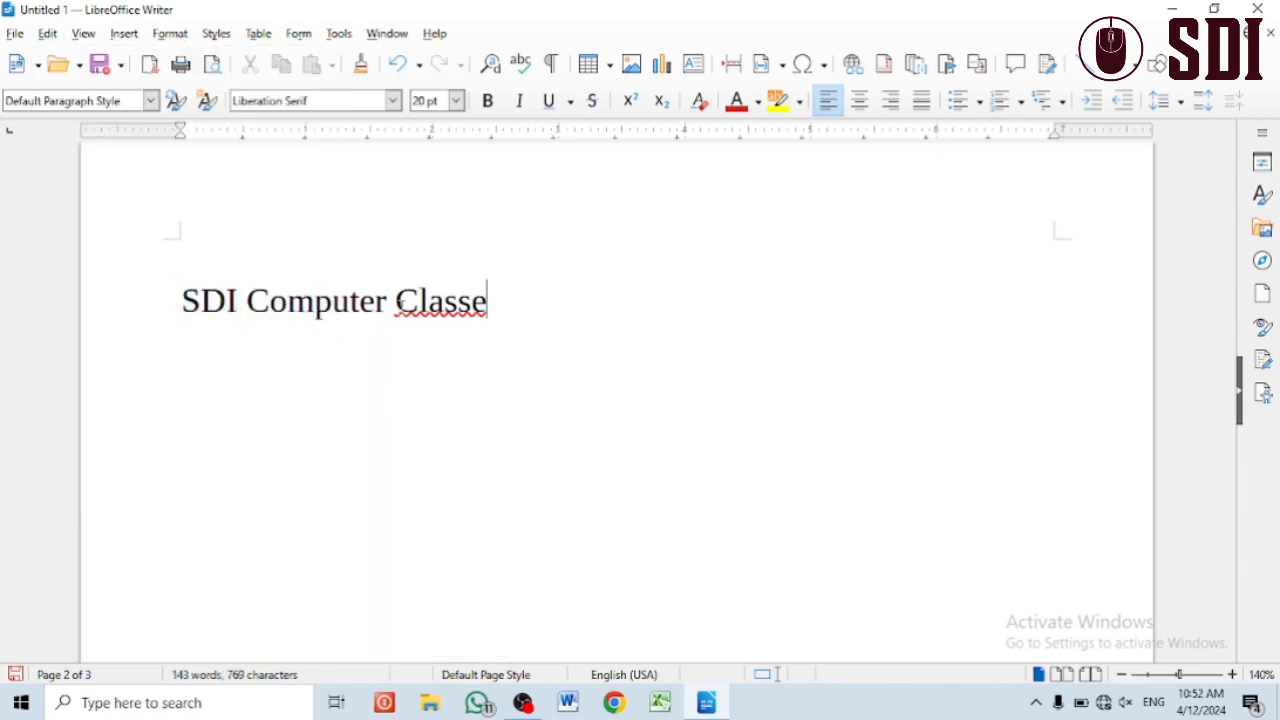
key(BackSpace)
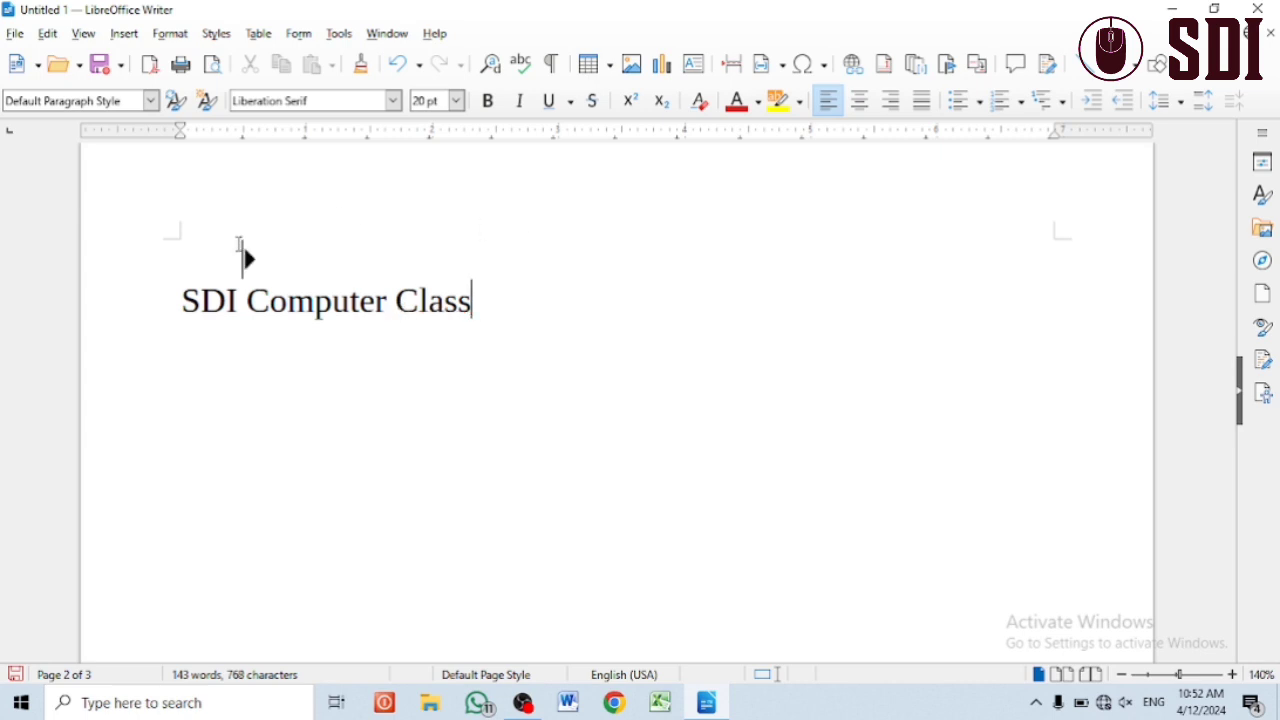
text(es)
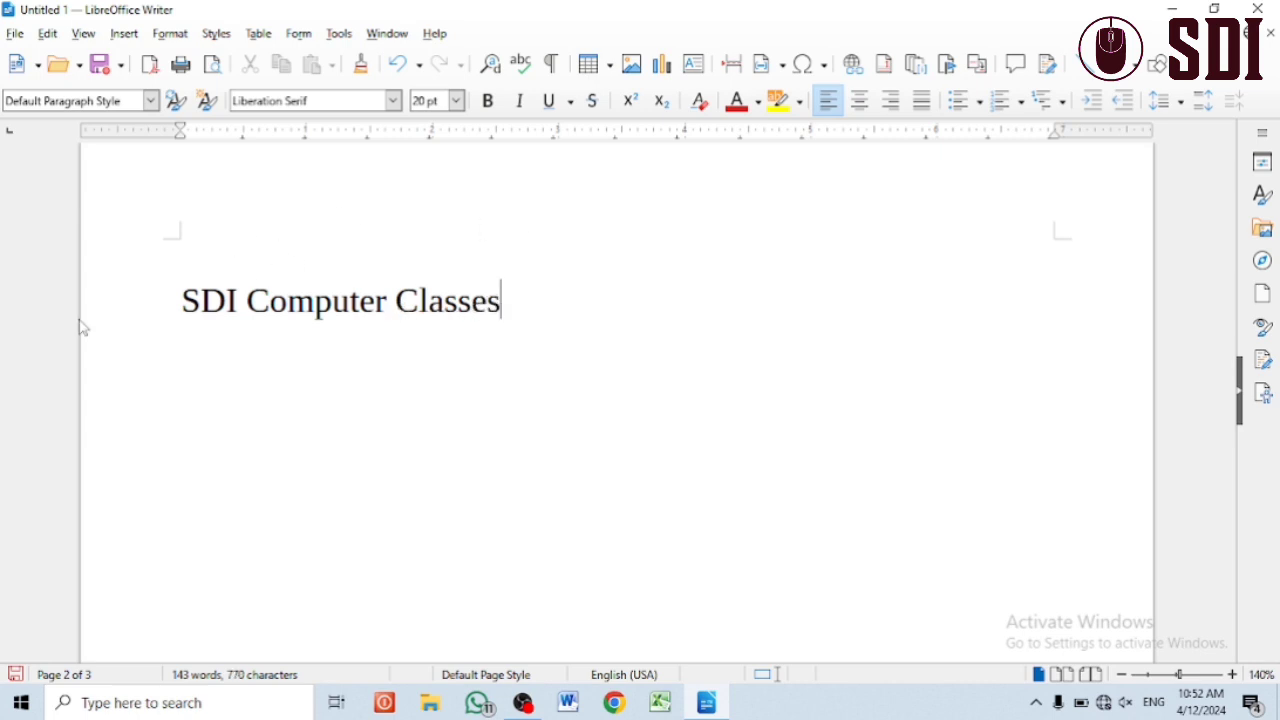
- Add the comment "Sumitra Digital Inst" to the word "SDI" on the second page
drag(181, 300, 235, 301)
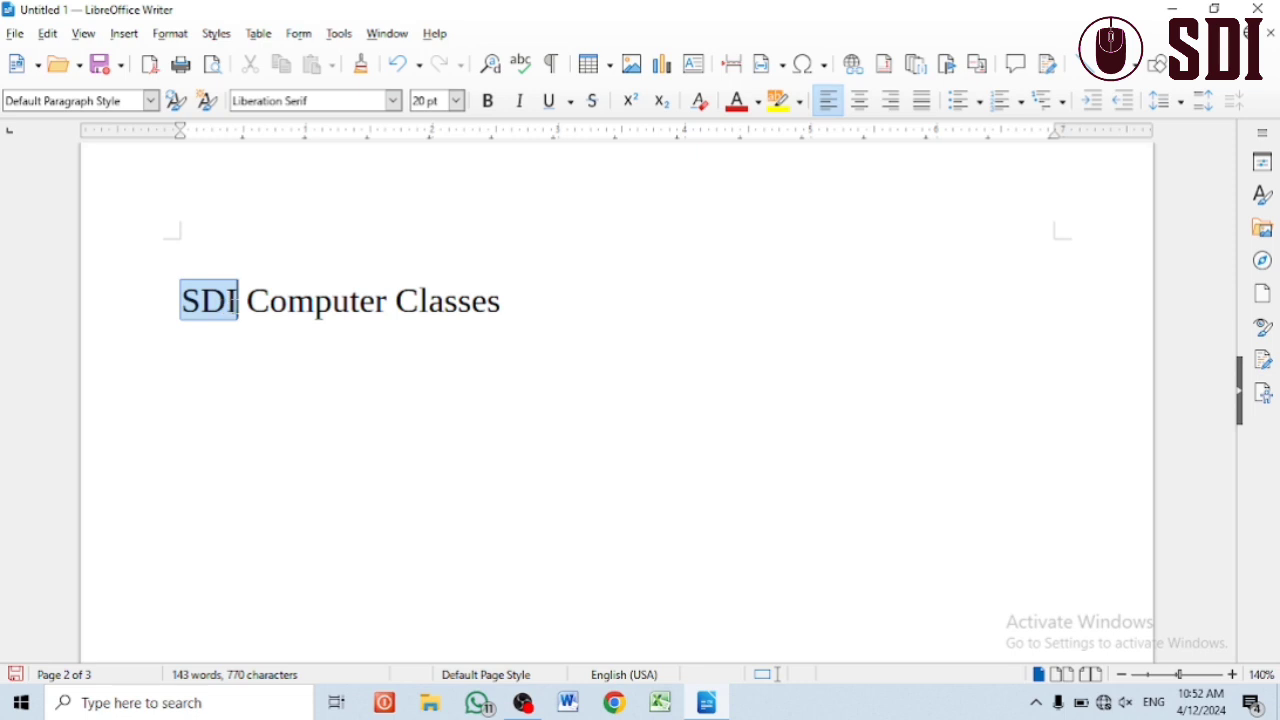
click(128, 35)
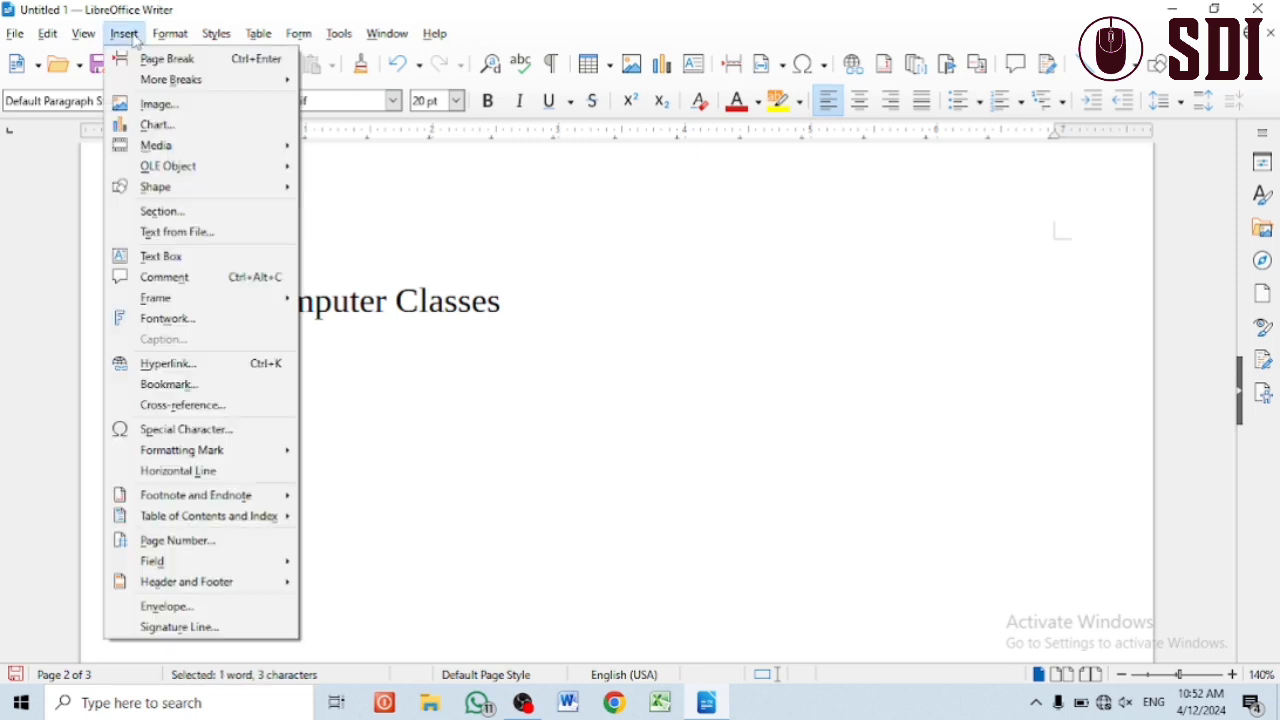
click(167, 280)
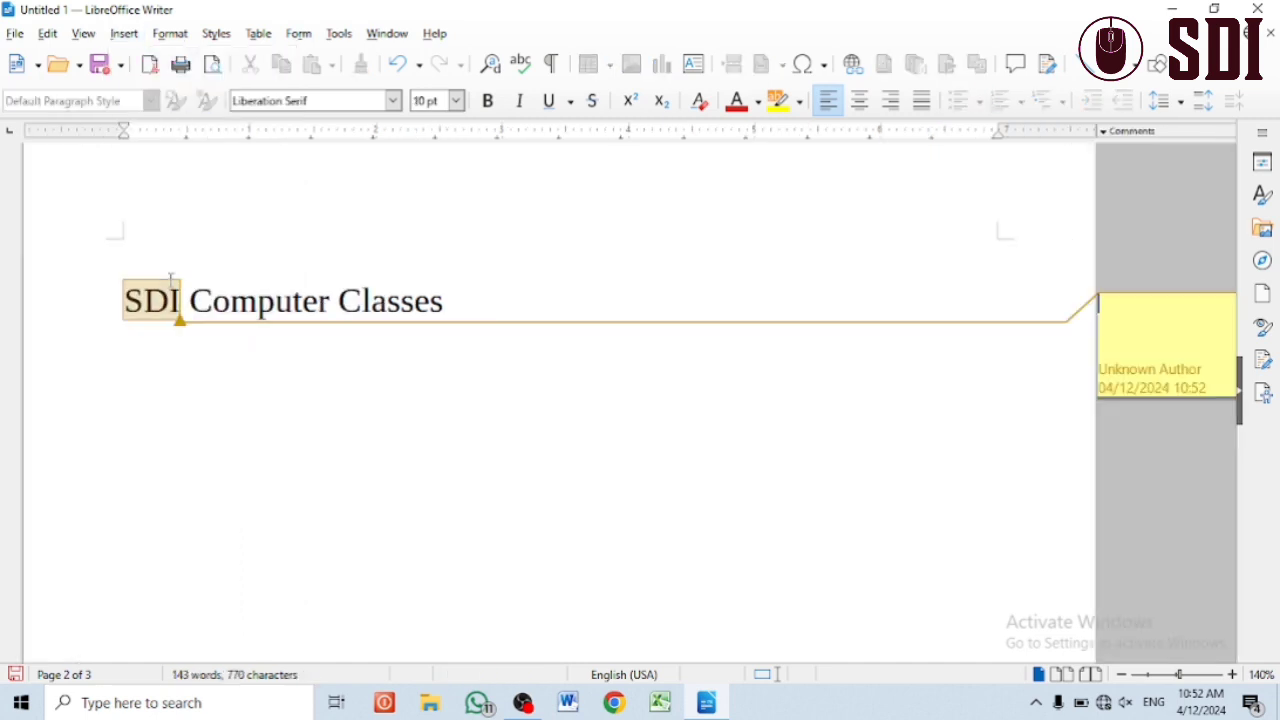
text(Sumitra D)
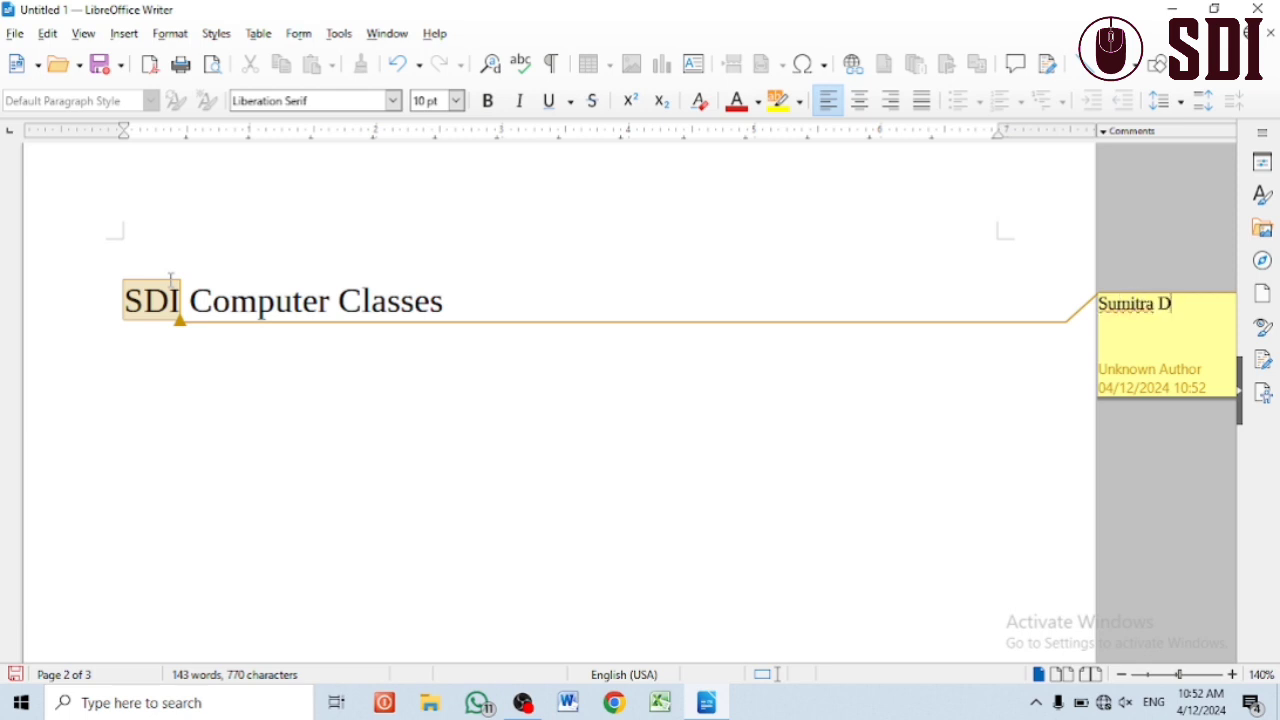
text(igital Inst)
click(609, 500)
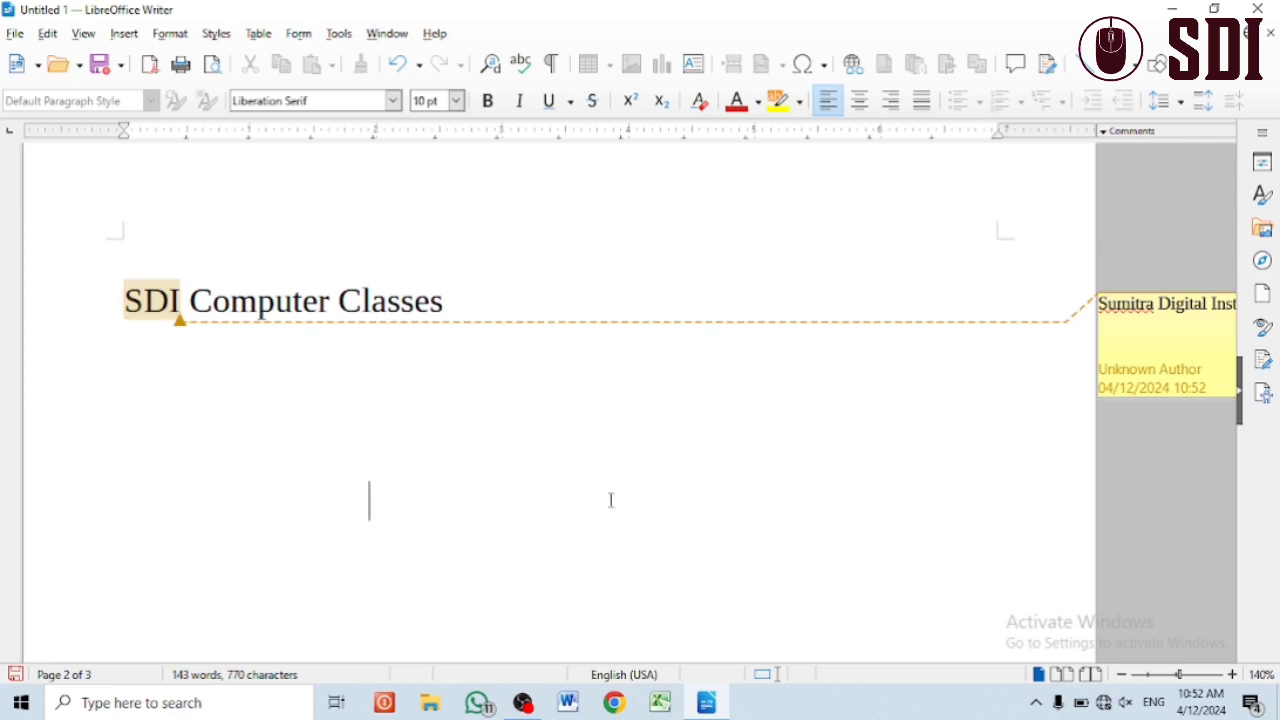
- Undo the stray cursor placement below the text line and turn off Direct Cursor Mode
key(ctrl+z)
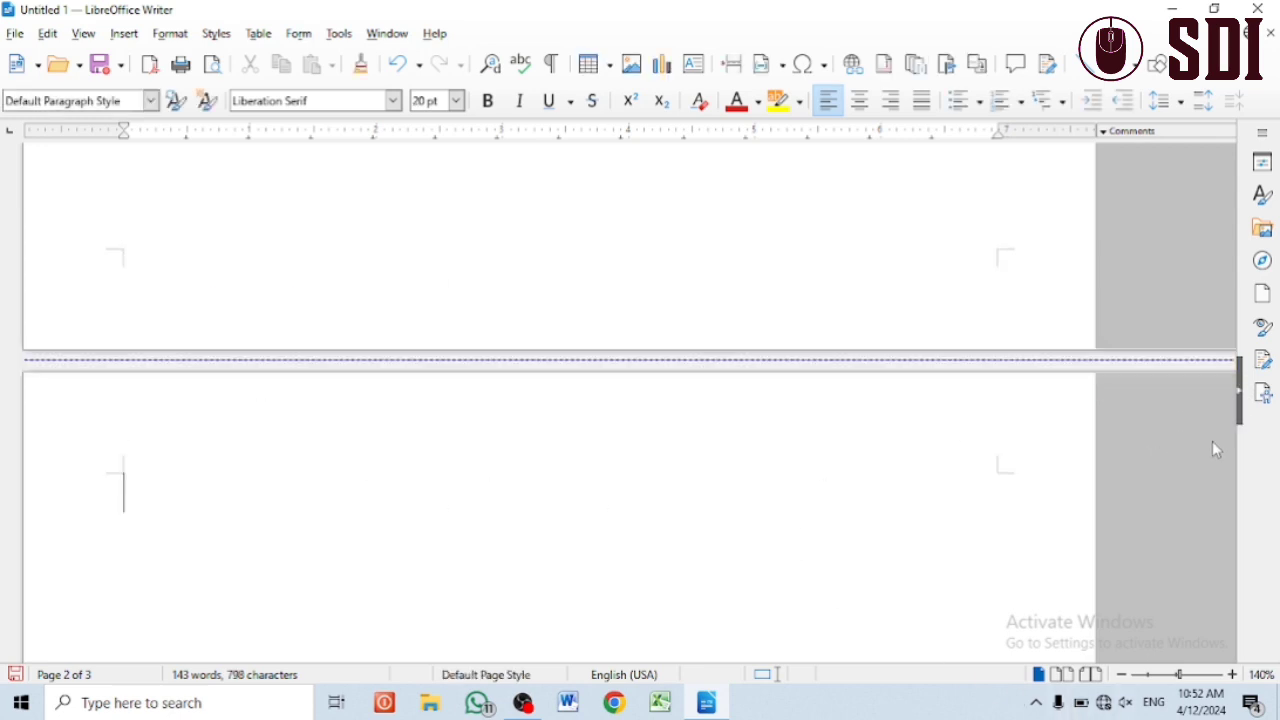
scroll(1148, 434, down, 5)
scroll(1038, 425, up, 3)
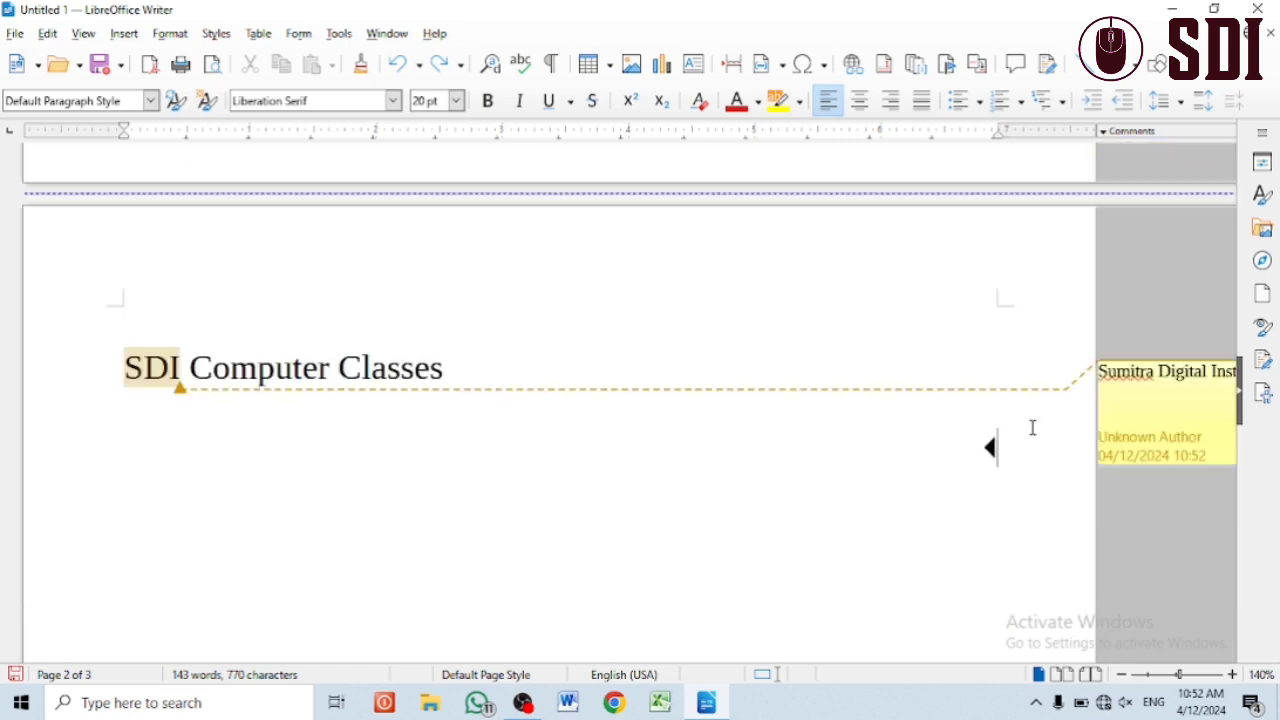
click(76, 415)
click(47, 34)
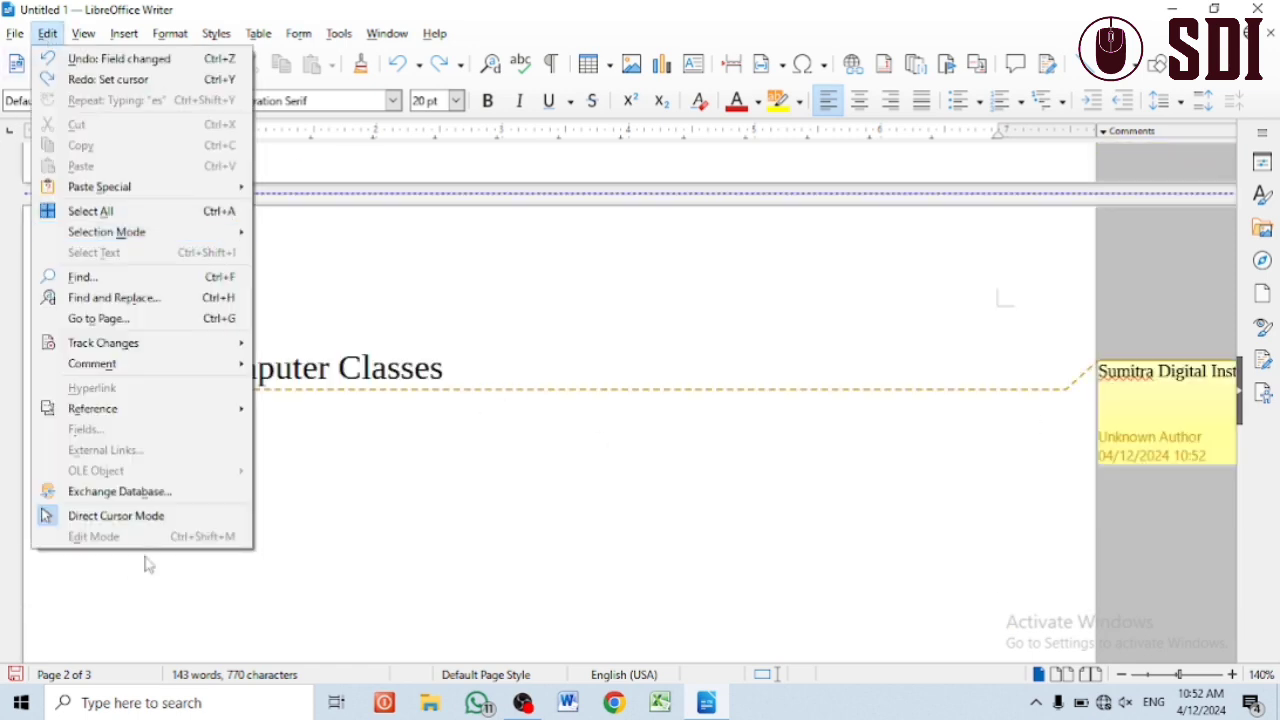
click(40, 512)
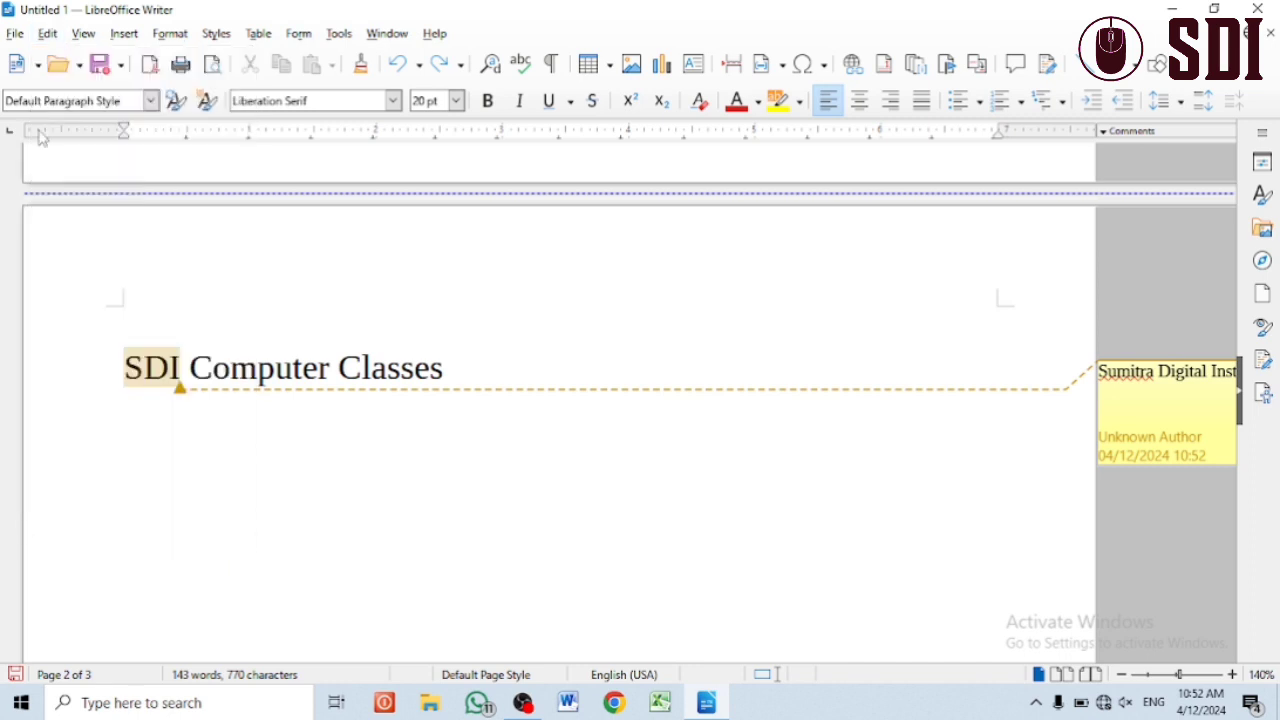
- Hide the comments in the document, then show them again
click(83, 34)
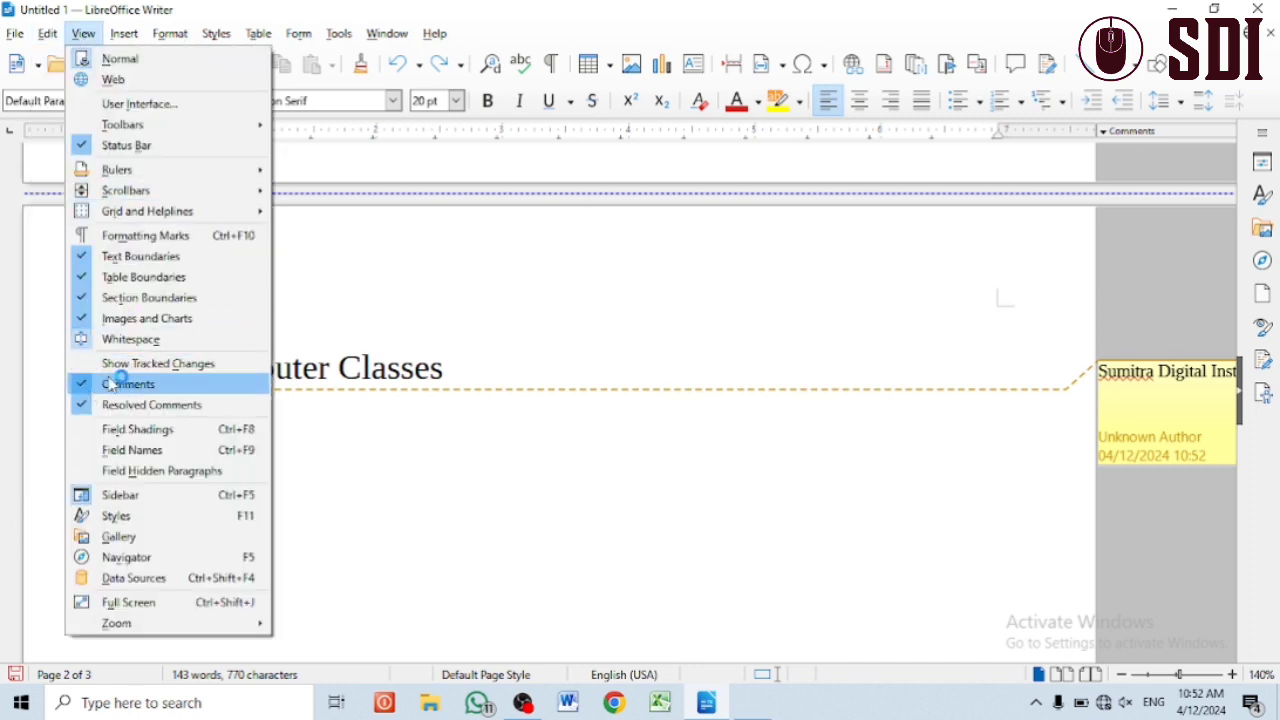
click(82, 386)
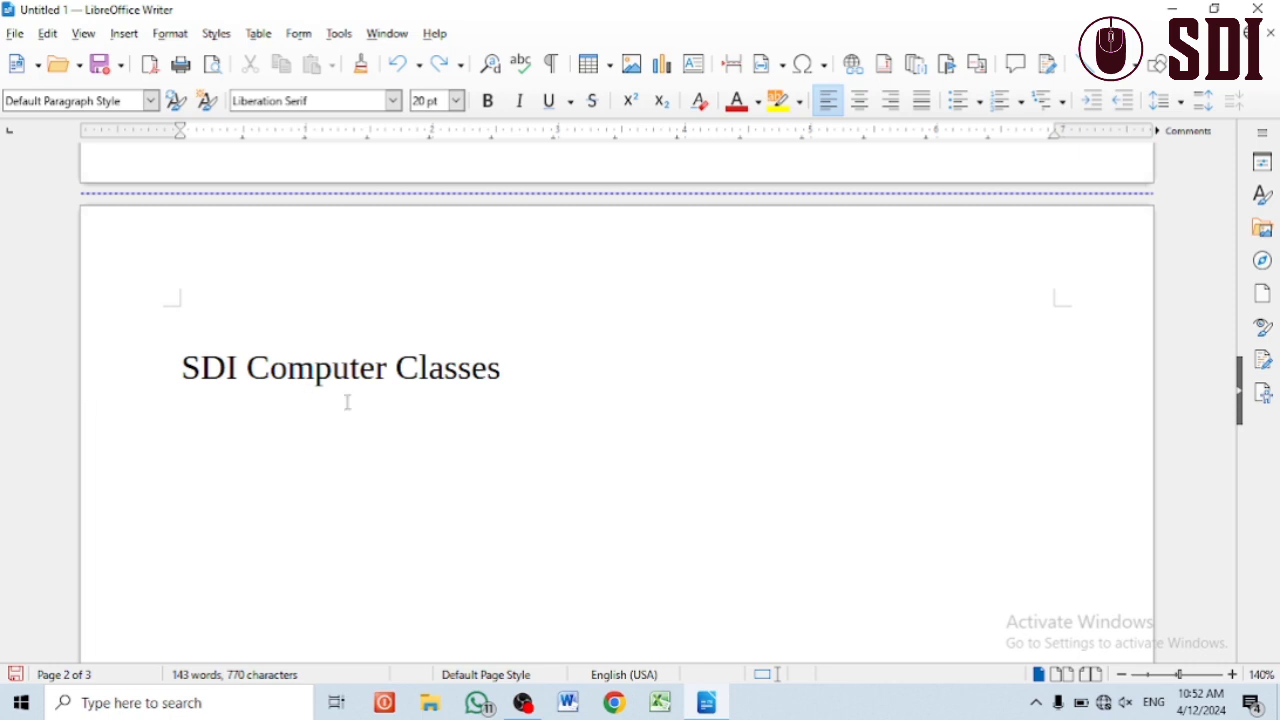
click(83, 34)
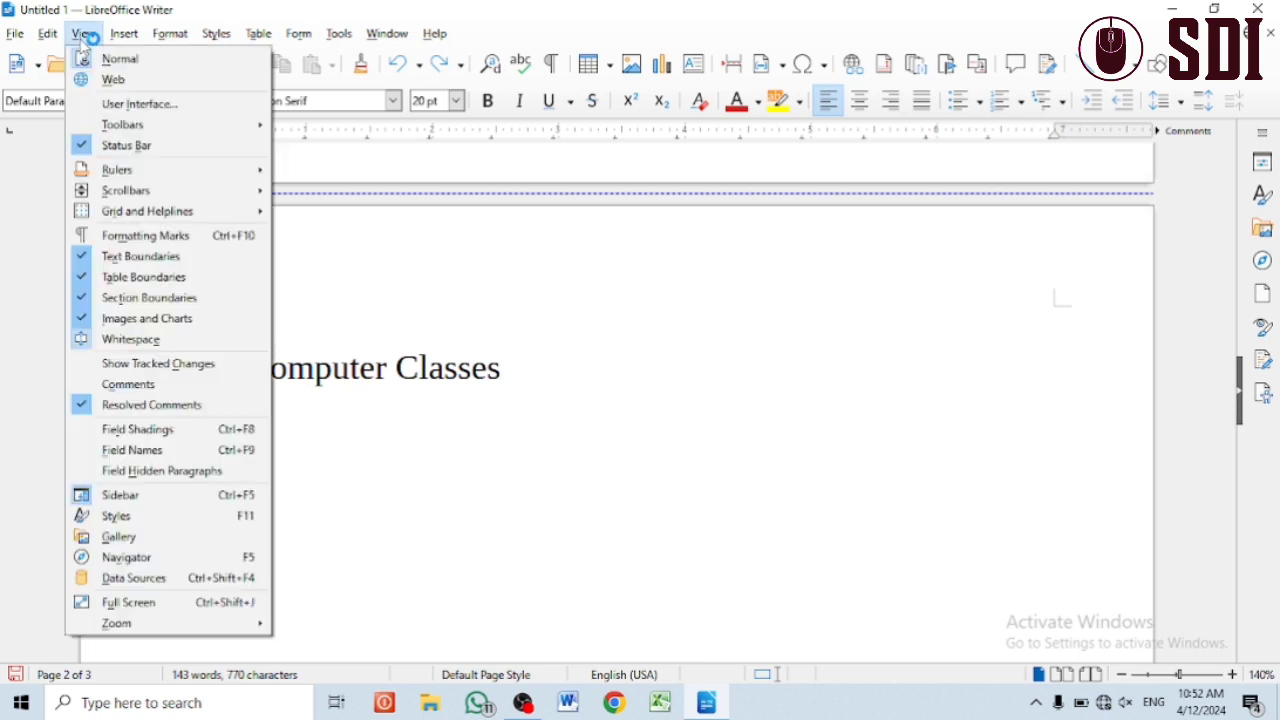
click(88, 386)
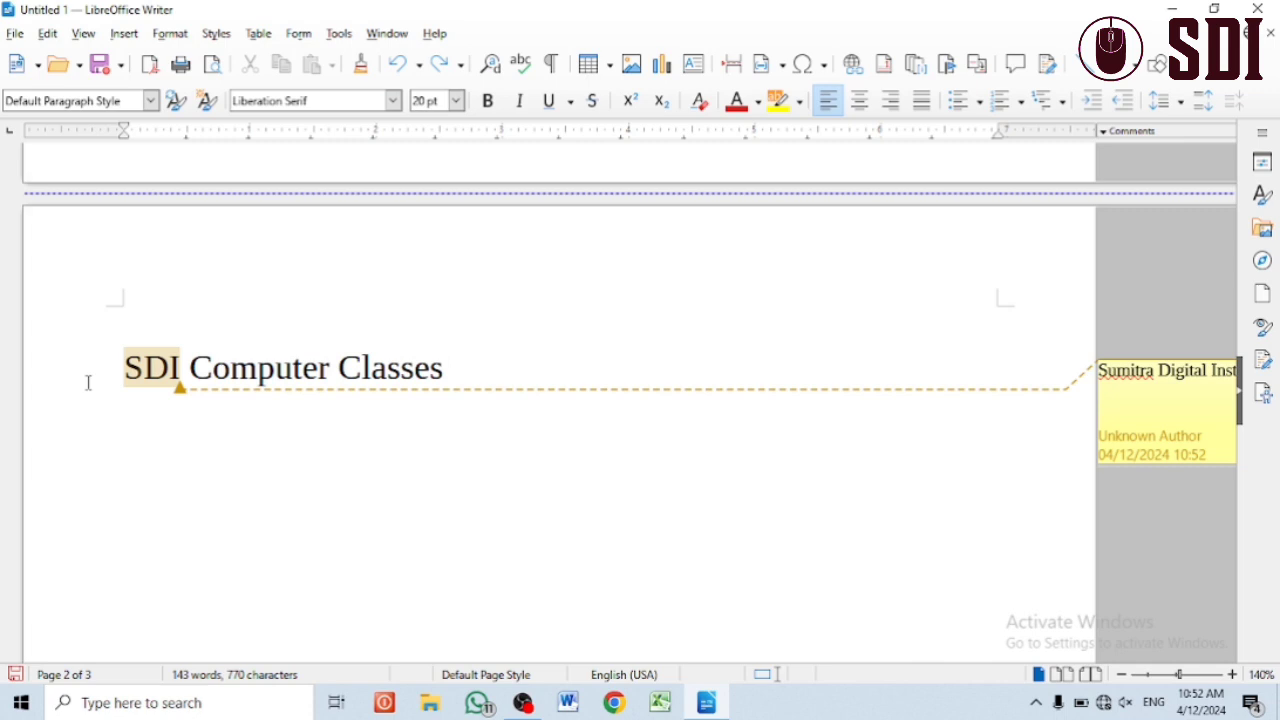
- Turn off the display of resolved comments and try to mark the comment on "SDI" as resolved
click(83, 34)
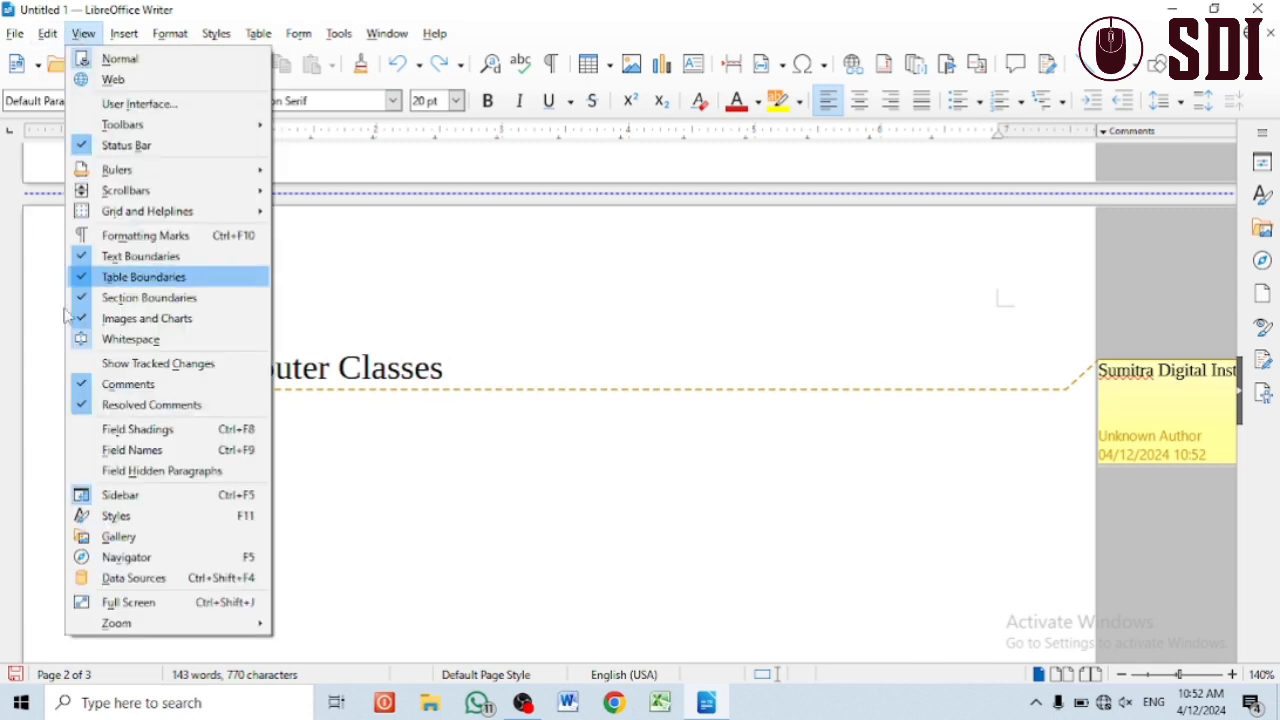
click(87, 404)
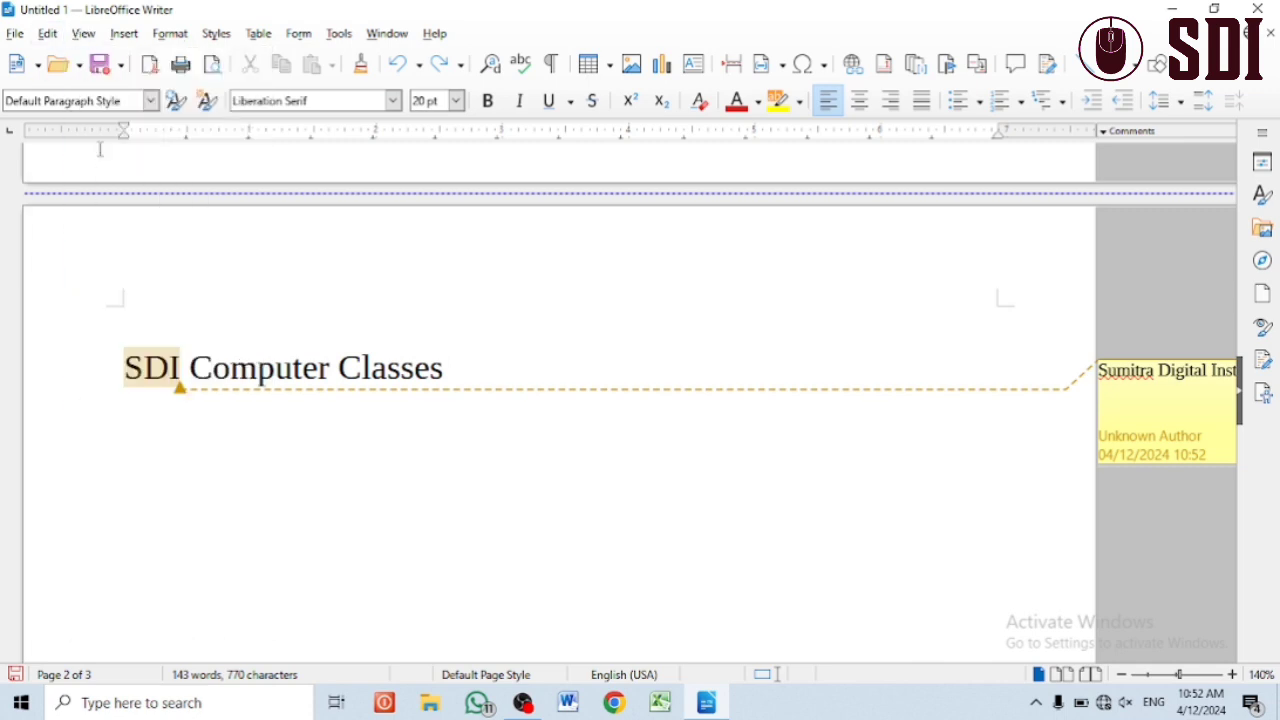
click(47, 33)
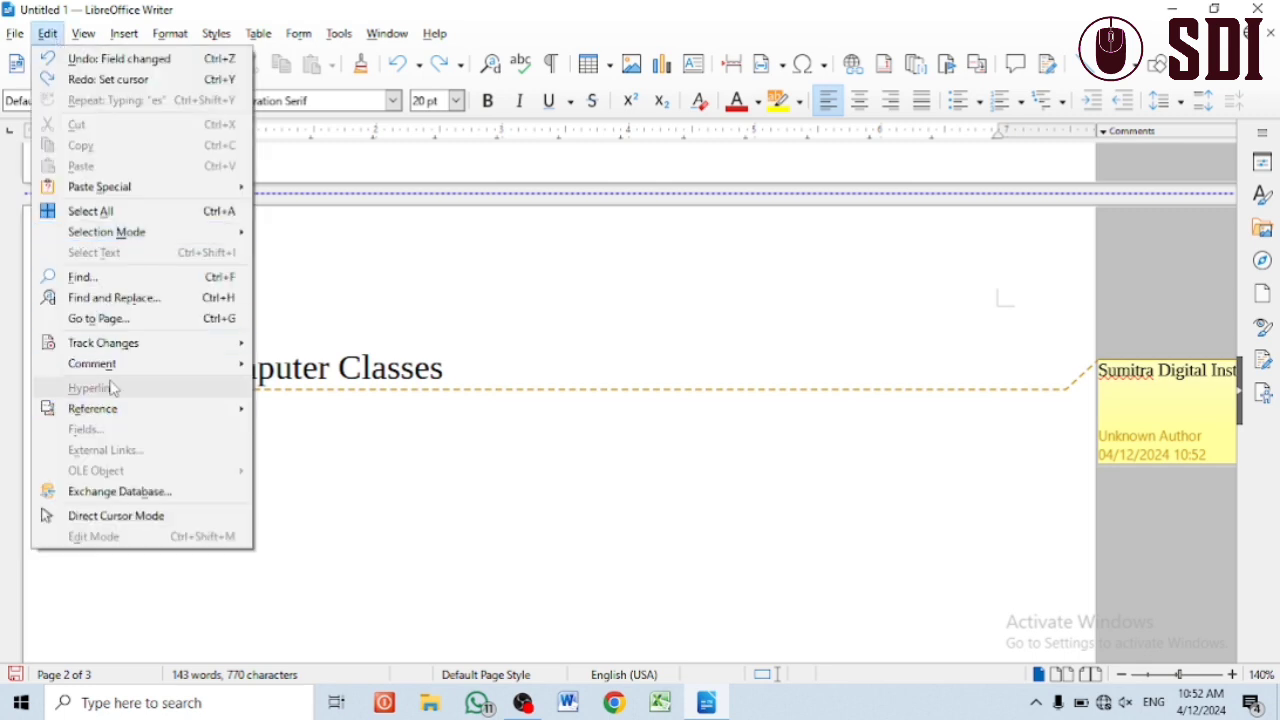
mouse_move(110, 366)
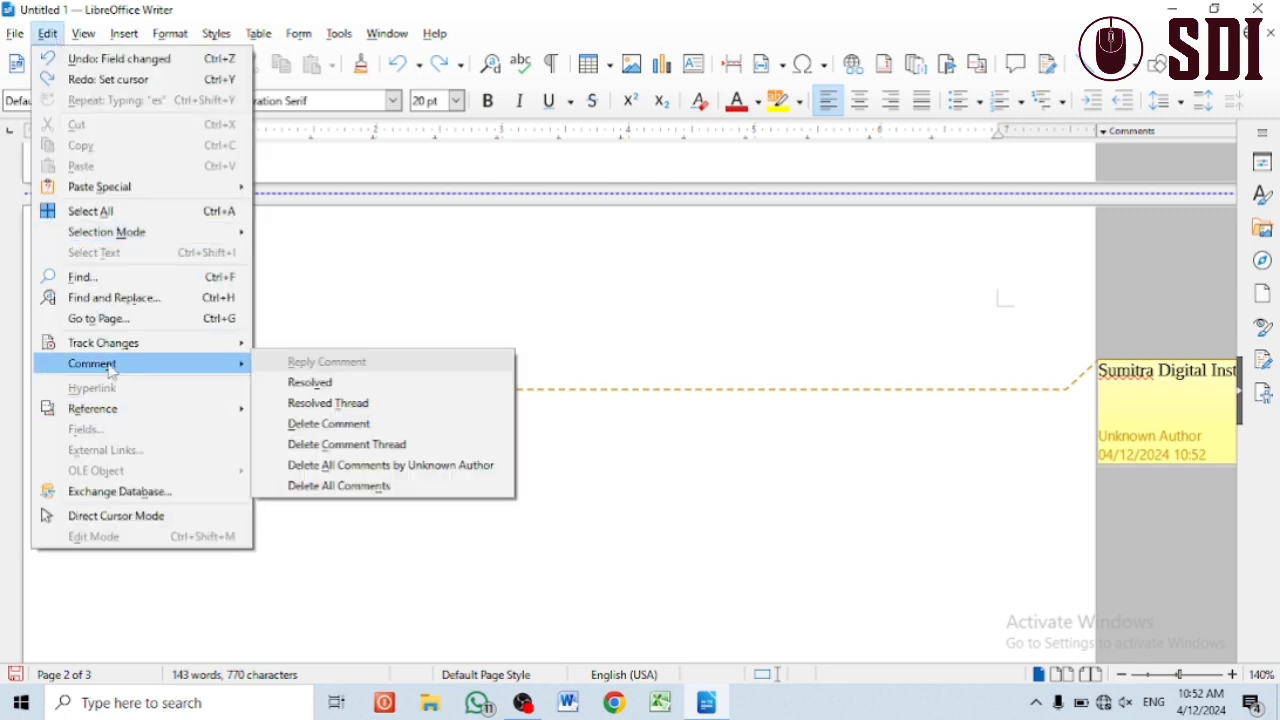
click(327, 385)
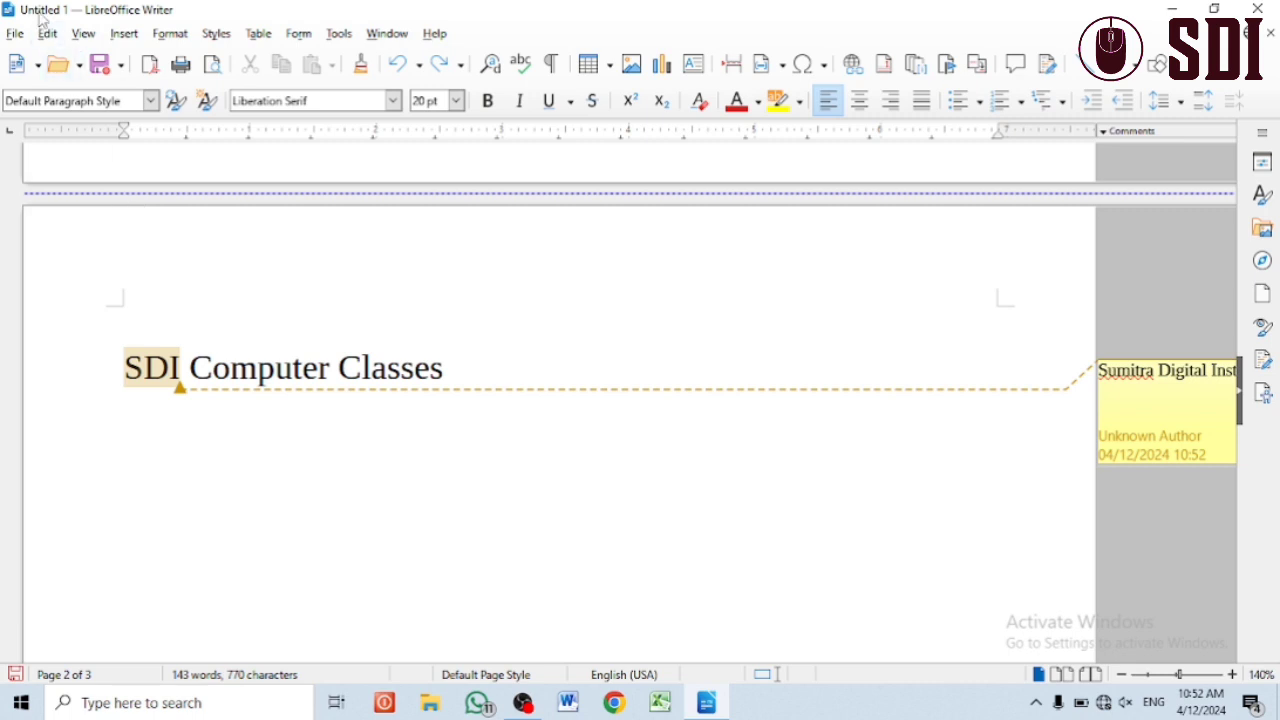
- Turn the display of resolved comments back on
click(82, 34)
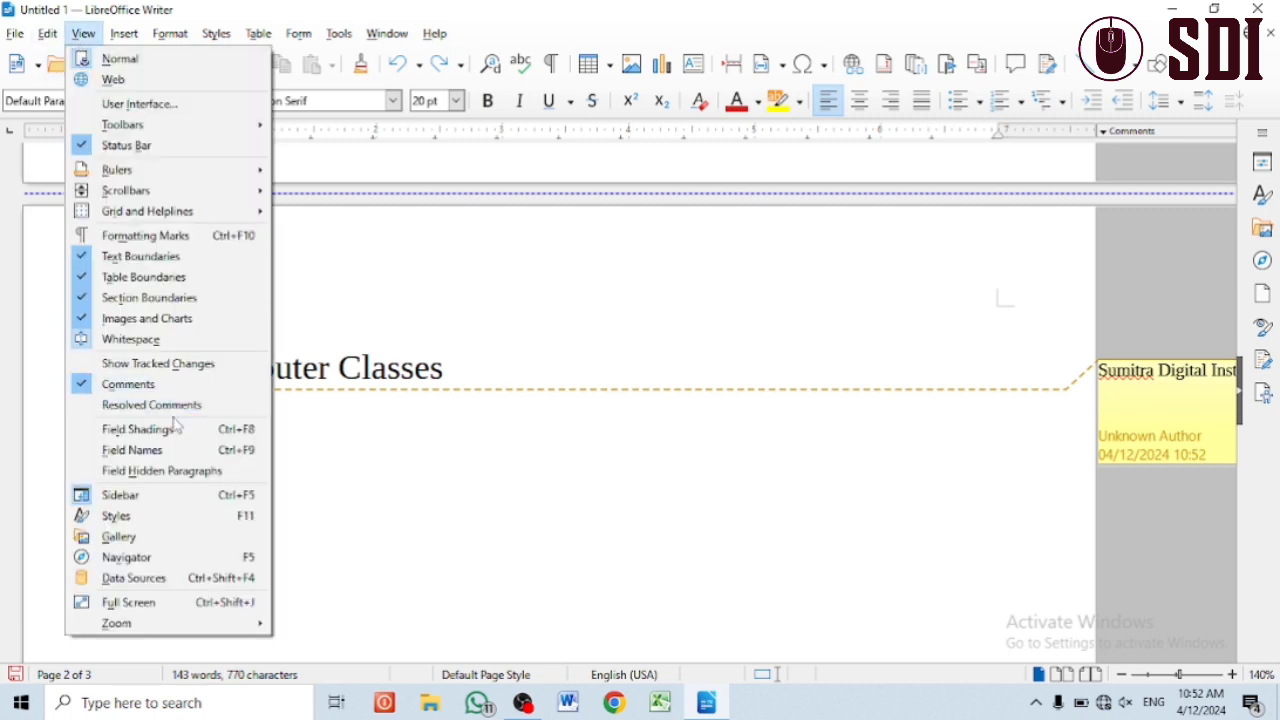
click(80, 405)
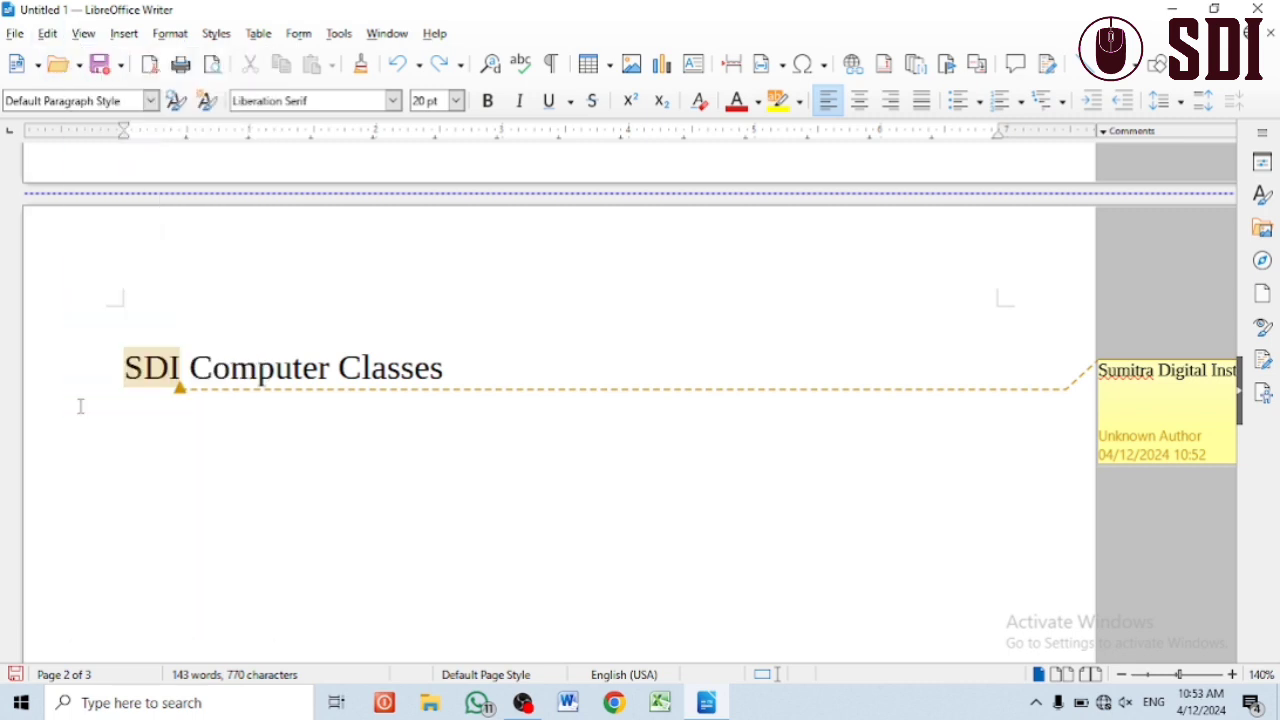
- Turn on the display of tracked changes in the document
click(82, 34)
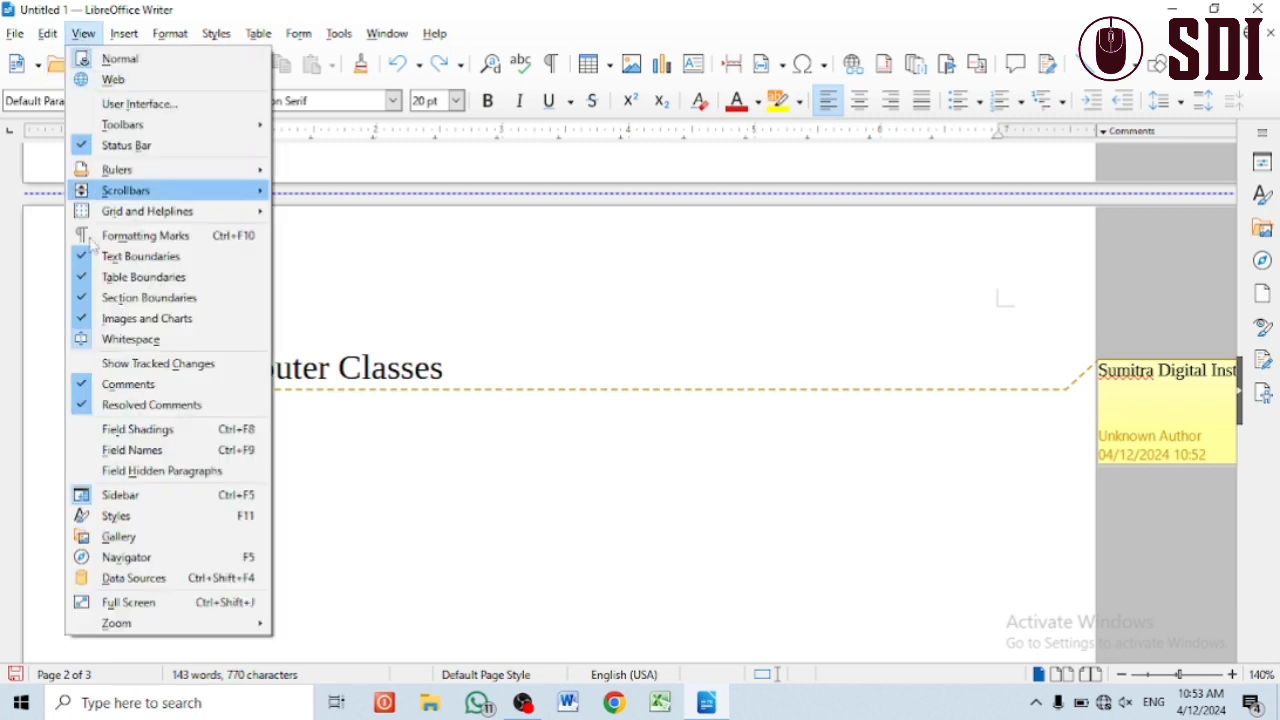
click(92, 364)
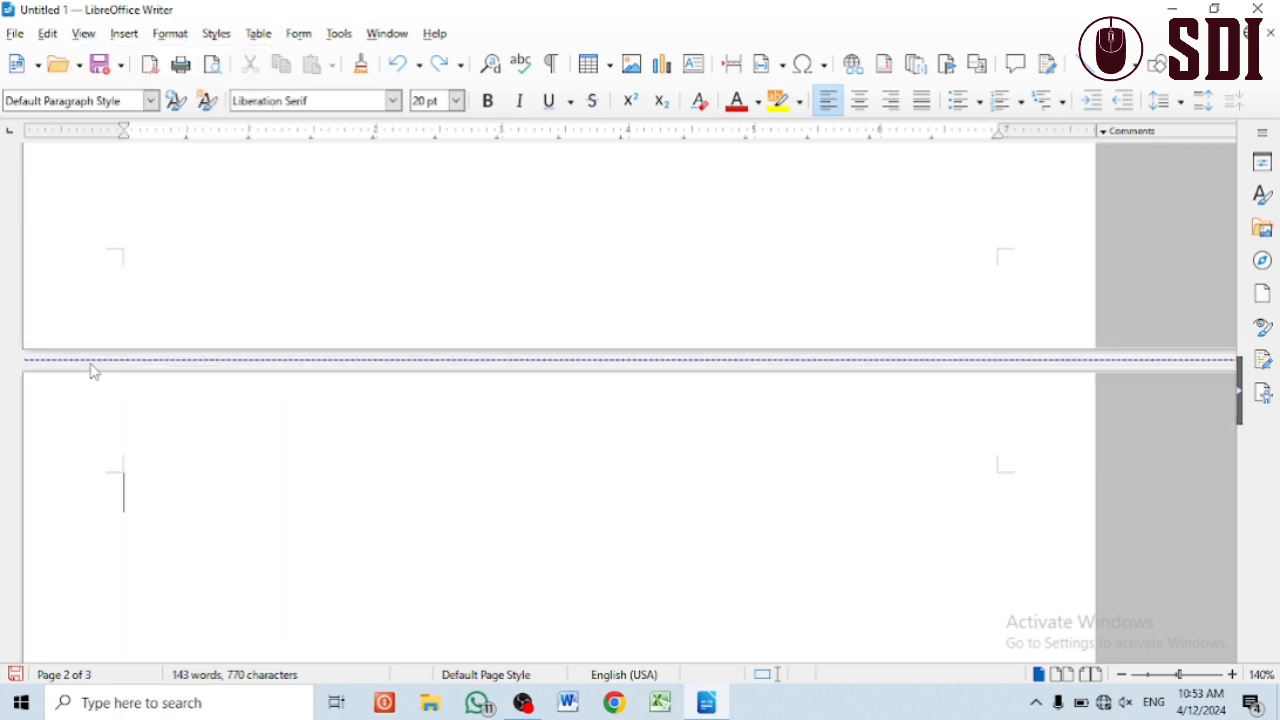
scroll(86, 300, up, 5)
scroll(90, 200, up, 3)
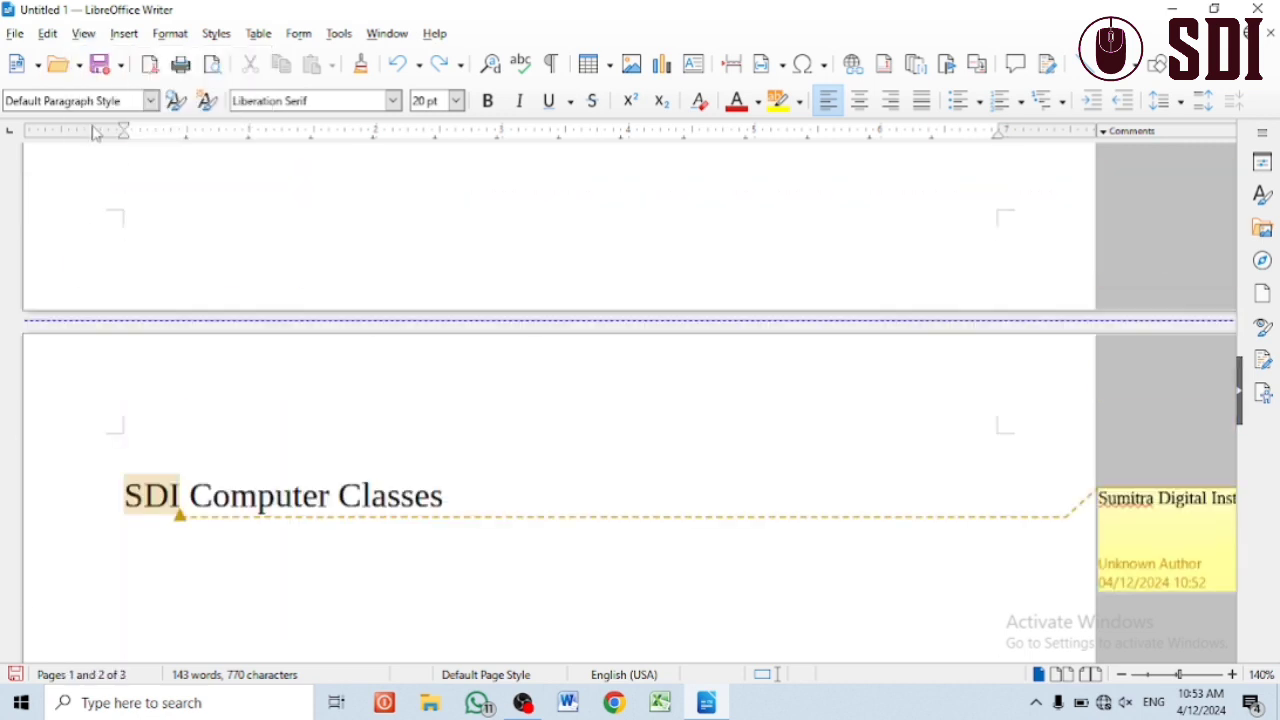
click(76, 38)
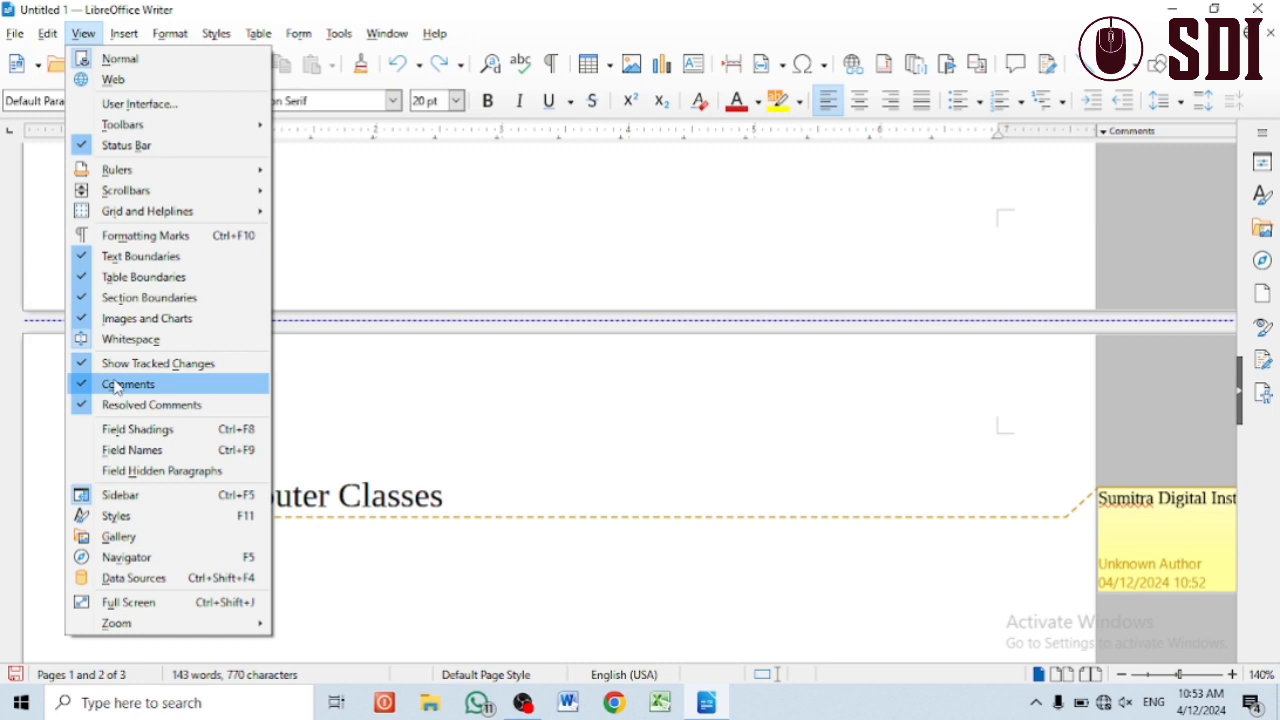
mouse_move(126, 38)
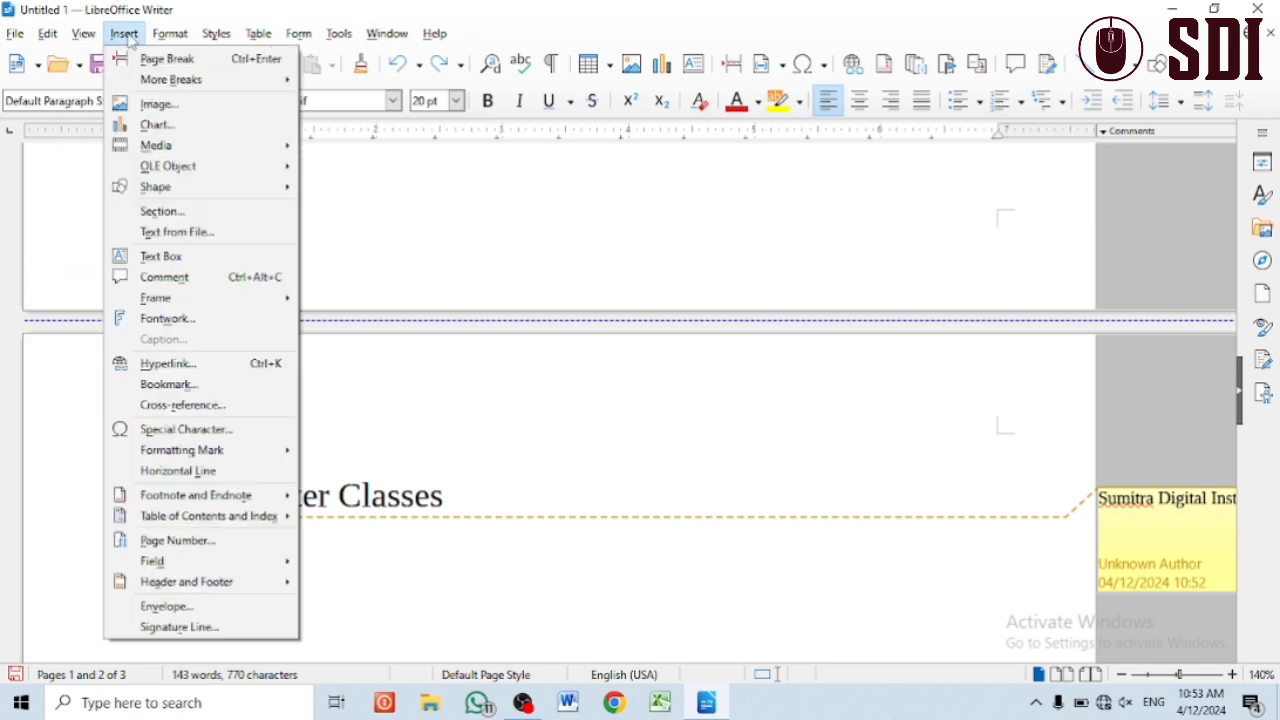
mouse_move(86, 36)
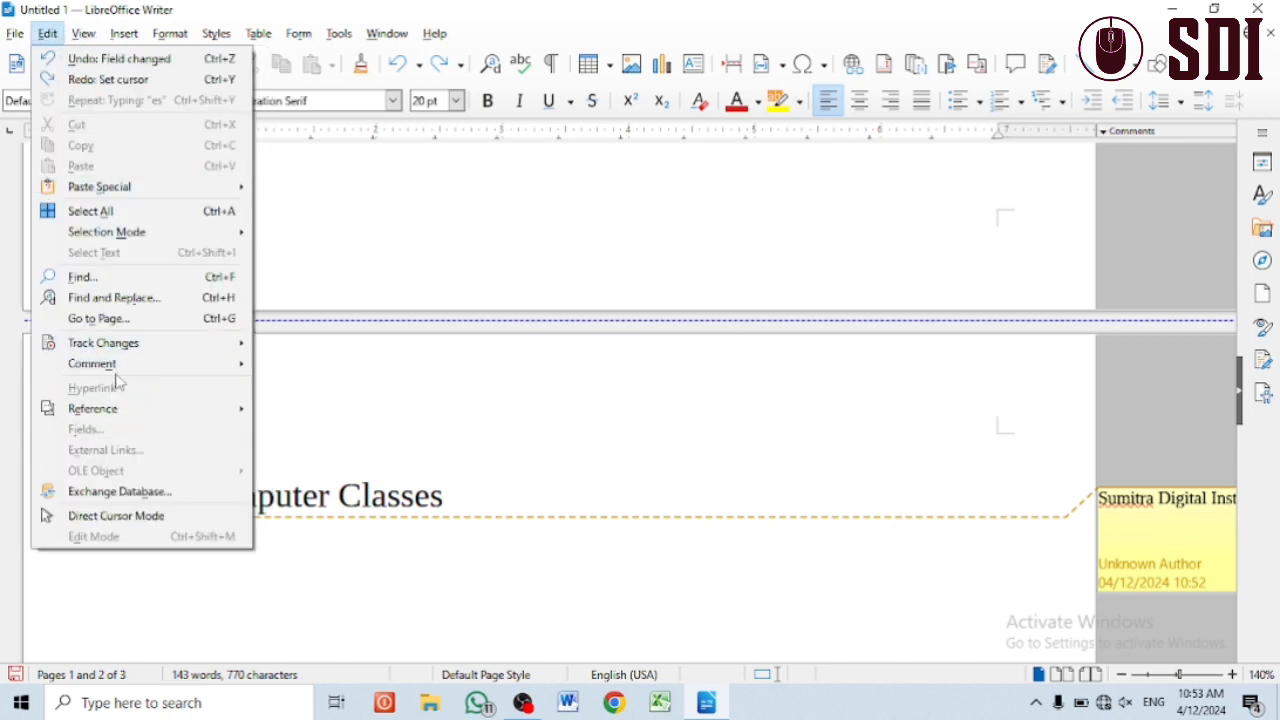
mouse_move(118, 366)
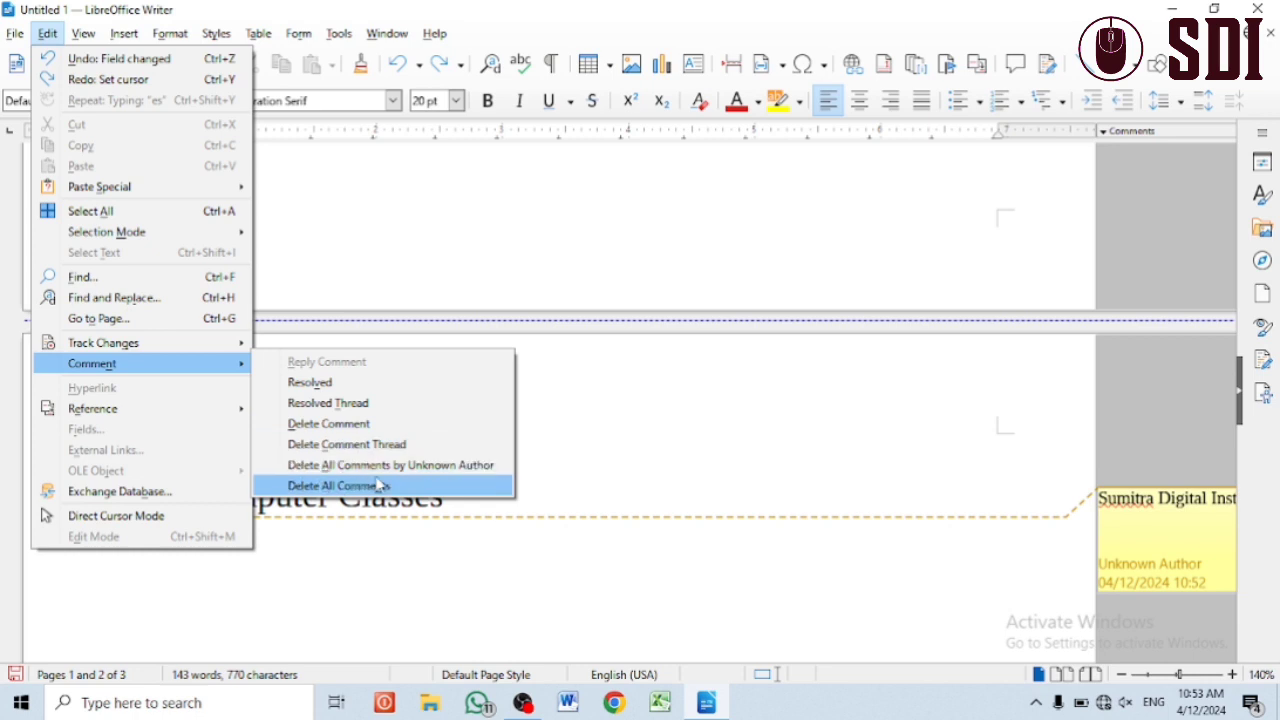
click(1045, 521)
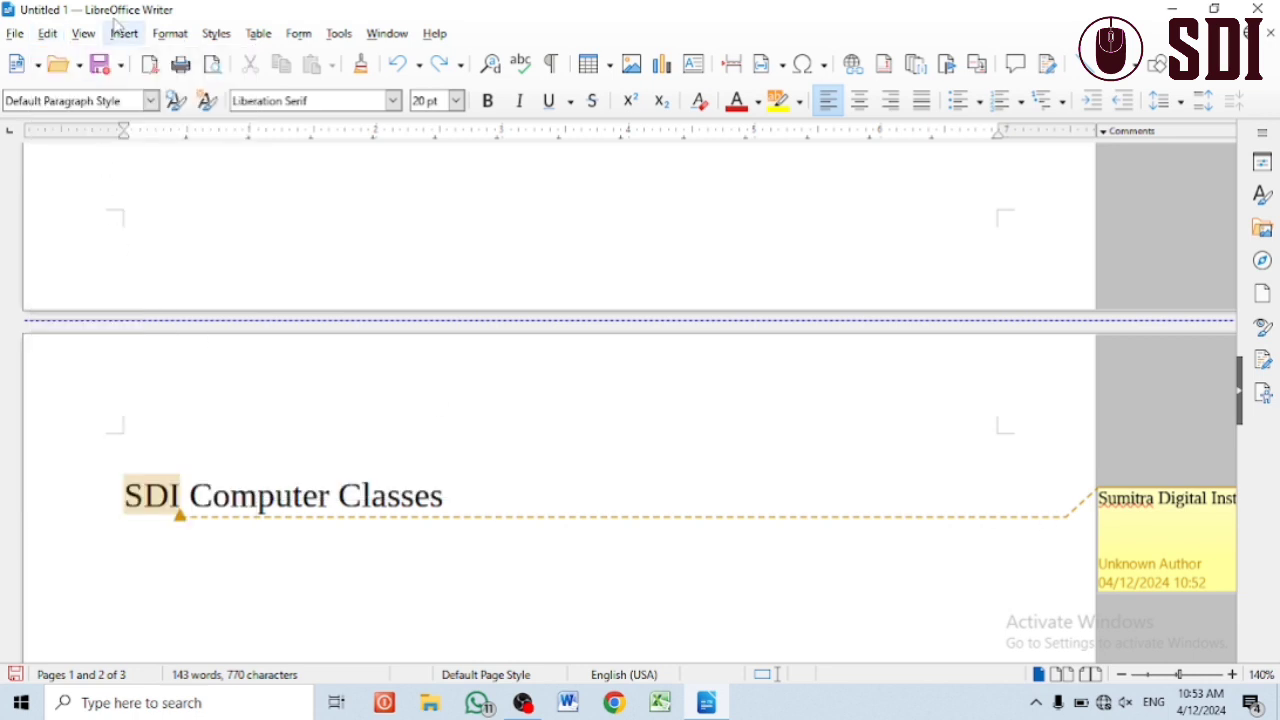
click(83, 33)
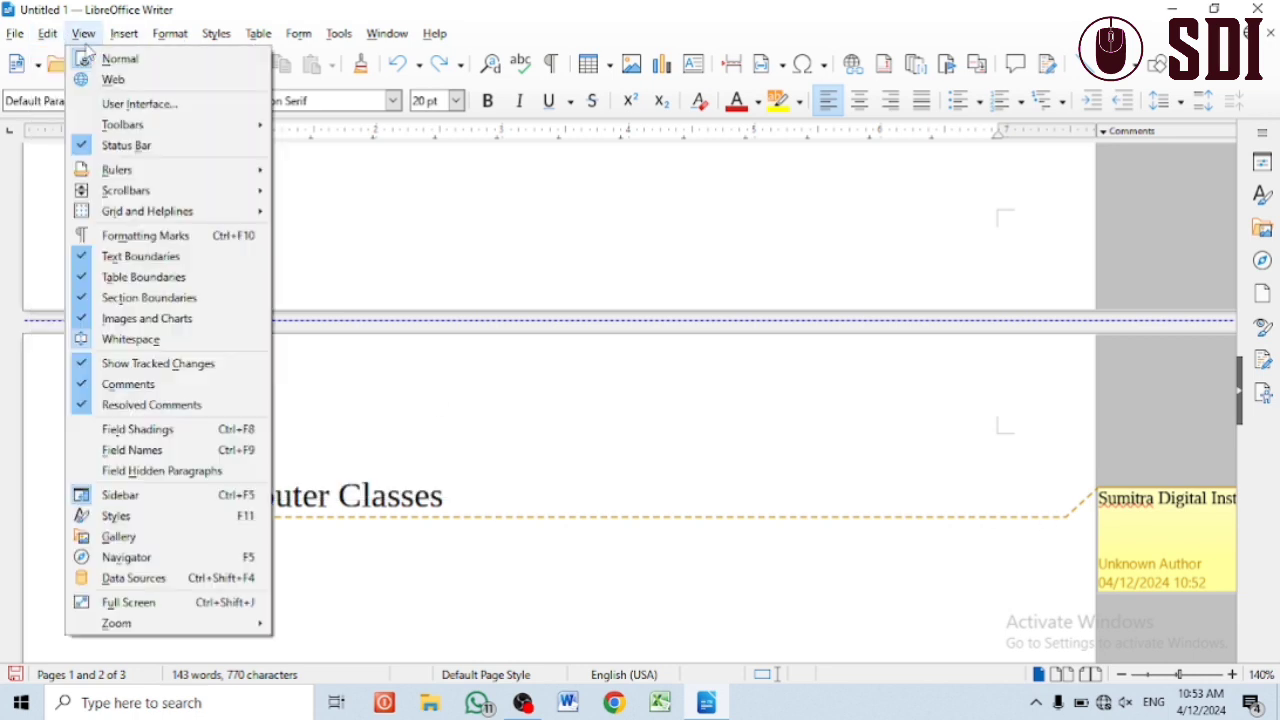
click(168, 432)
click(428, 456)
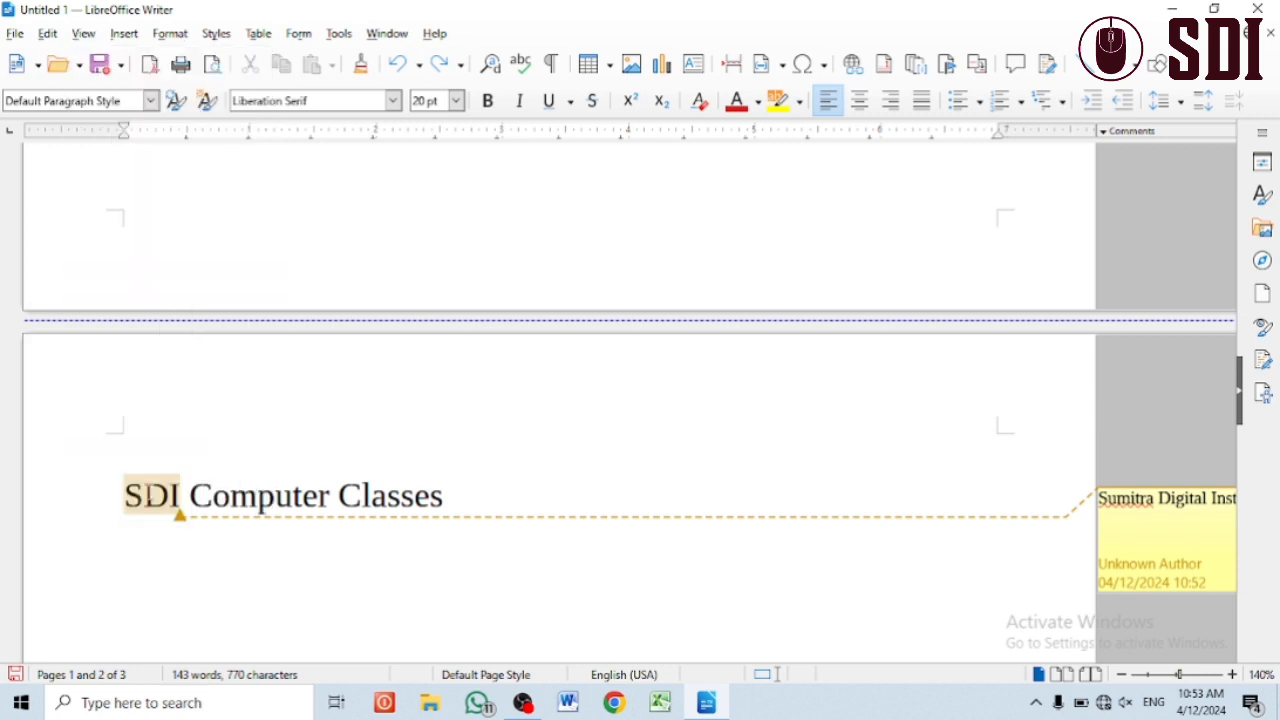
- Hide the comments in the document and check the pages without them
click(83, 33)
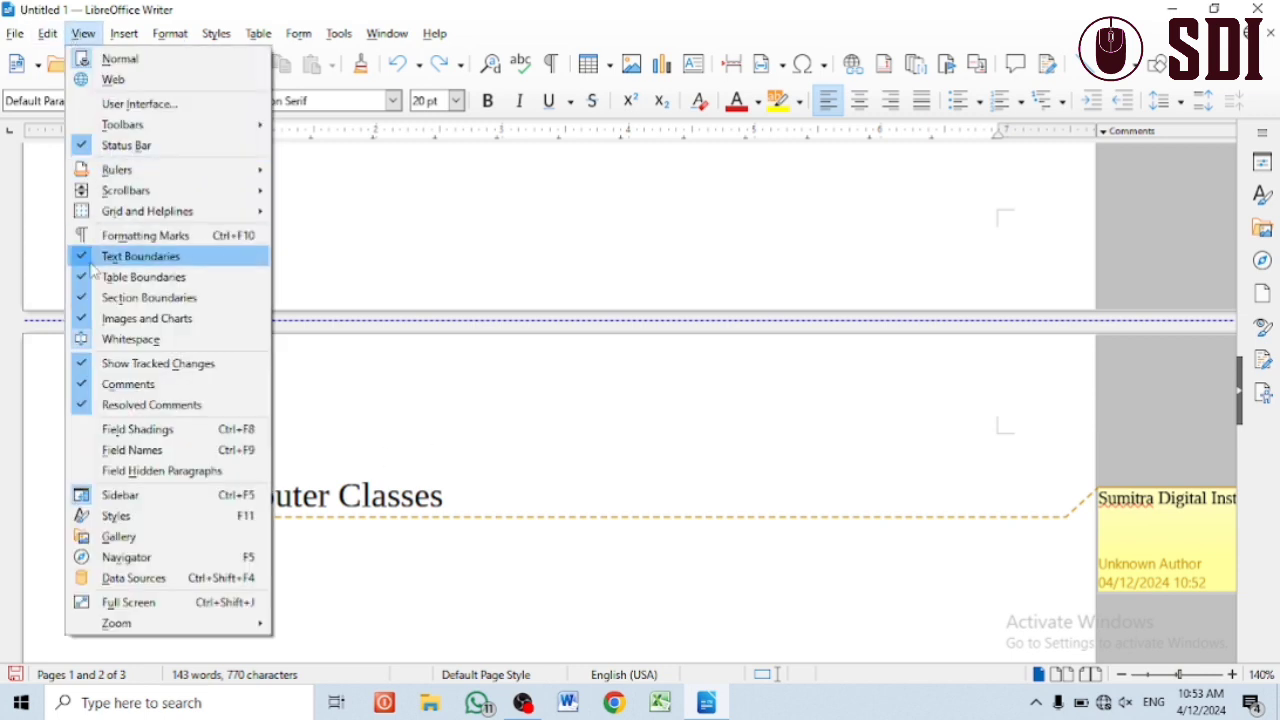
click(82, 384)
scroll(417, 480, down, 3)
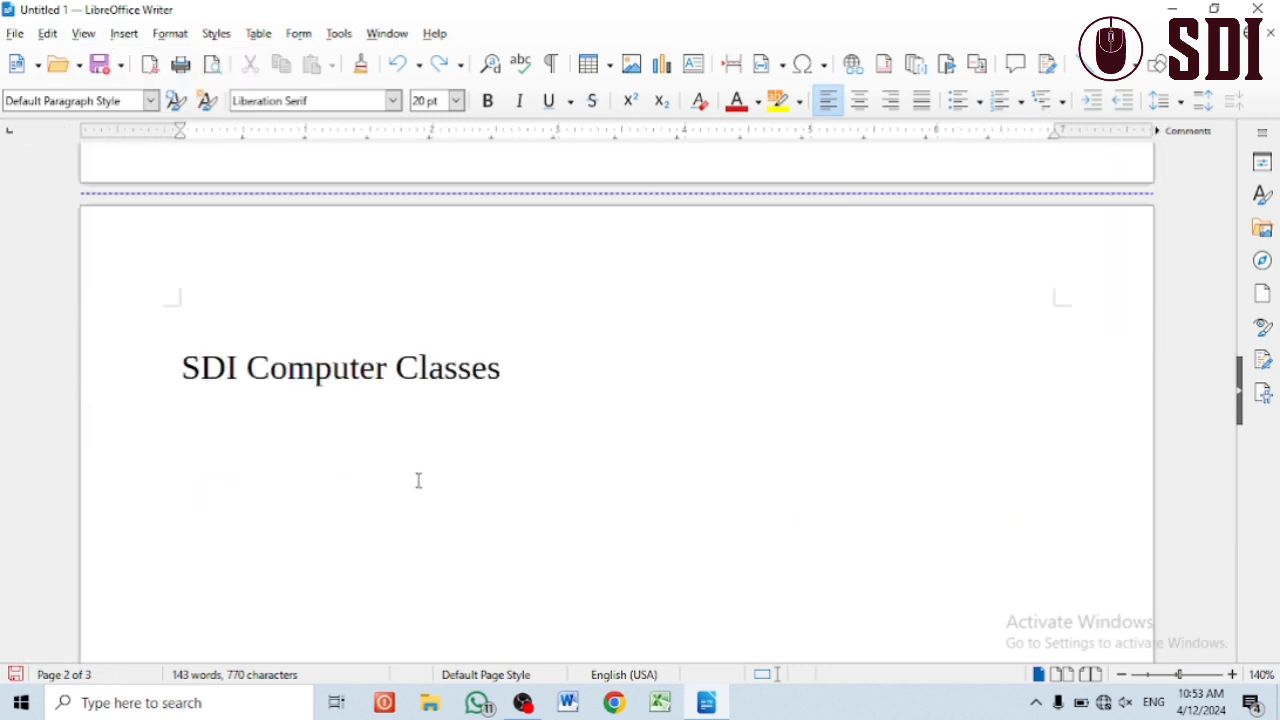
scroll(416, 482, up, 3)
scroll(409, 480, up, 5)
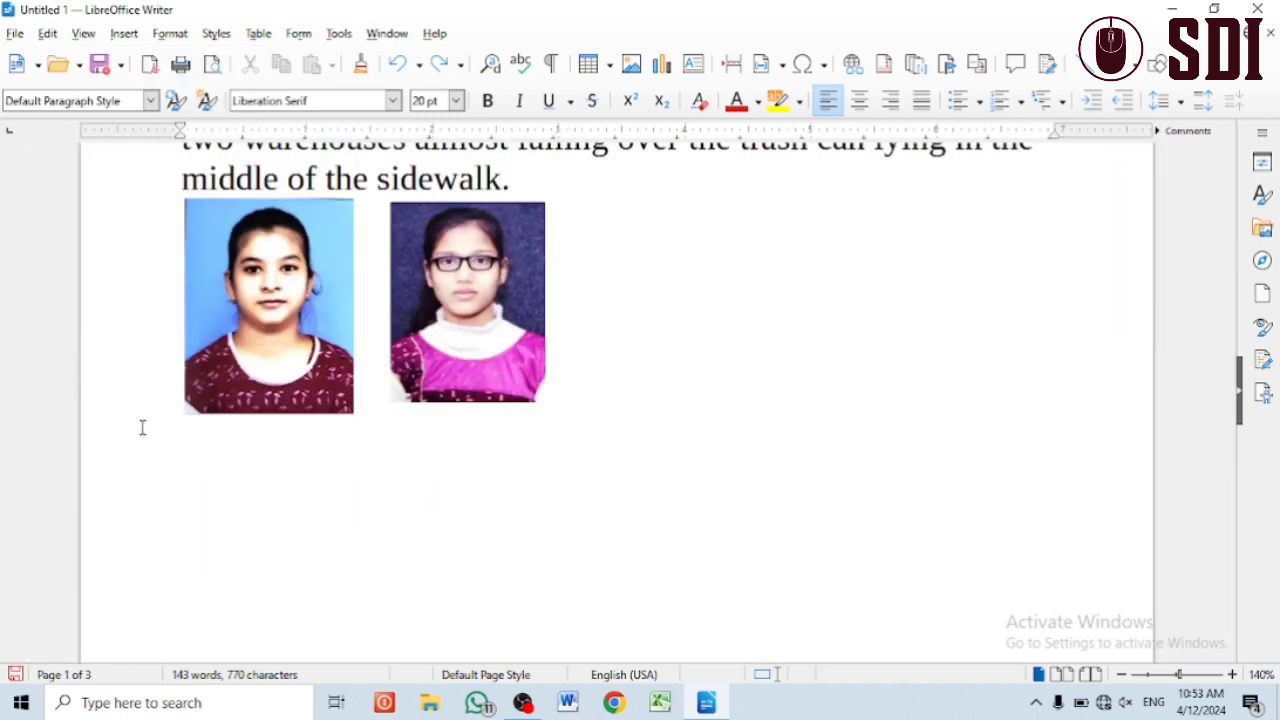
- Insert a date field on the line directly below the two photos on page 1
click(186, 480)
click(86, 33)
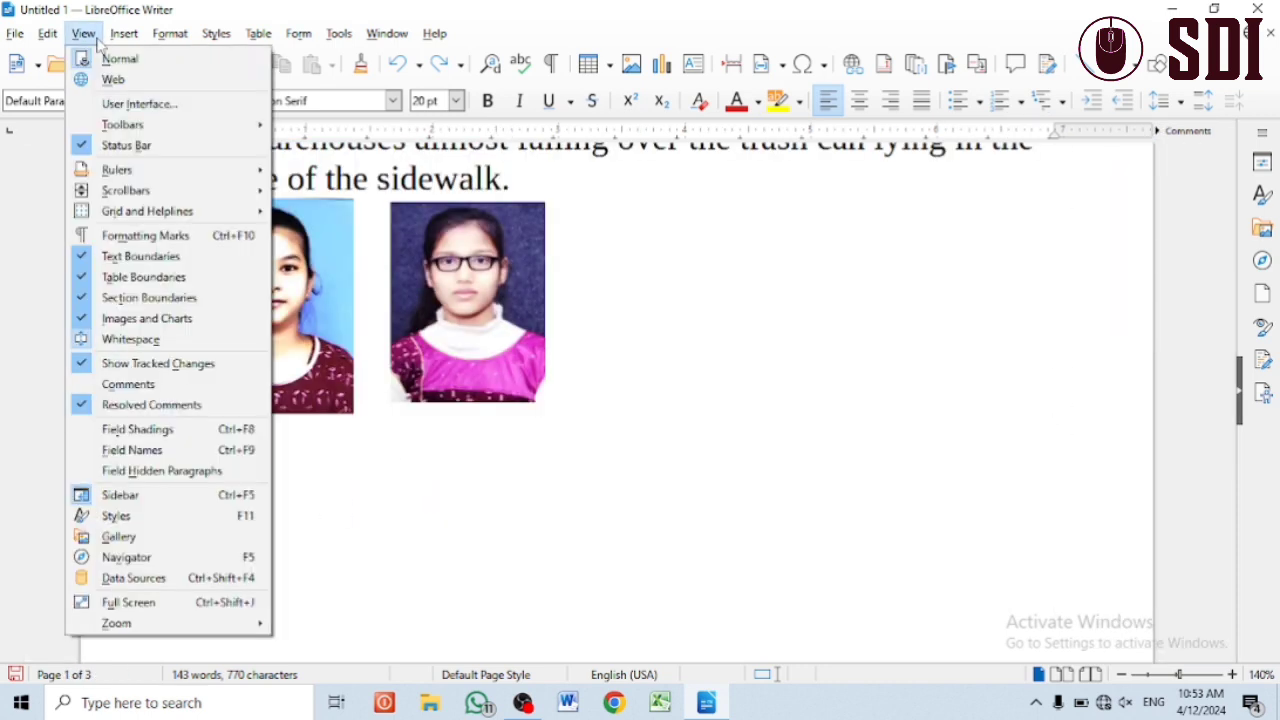
click(100, 38)
click(124, 35)
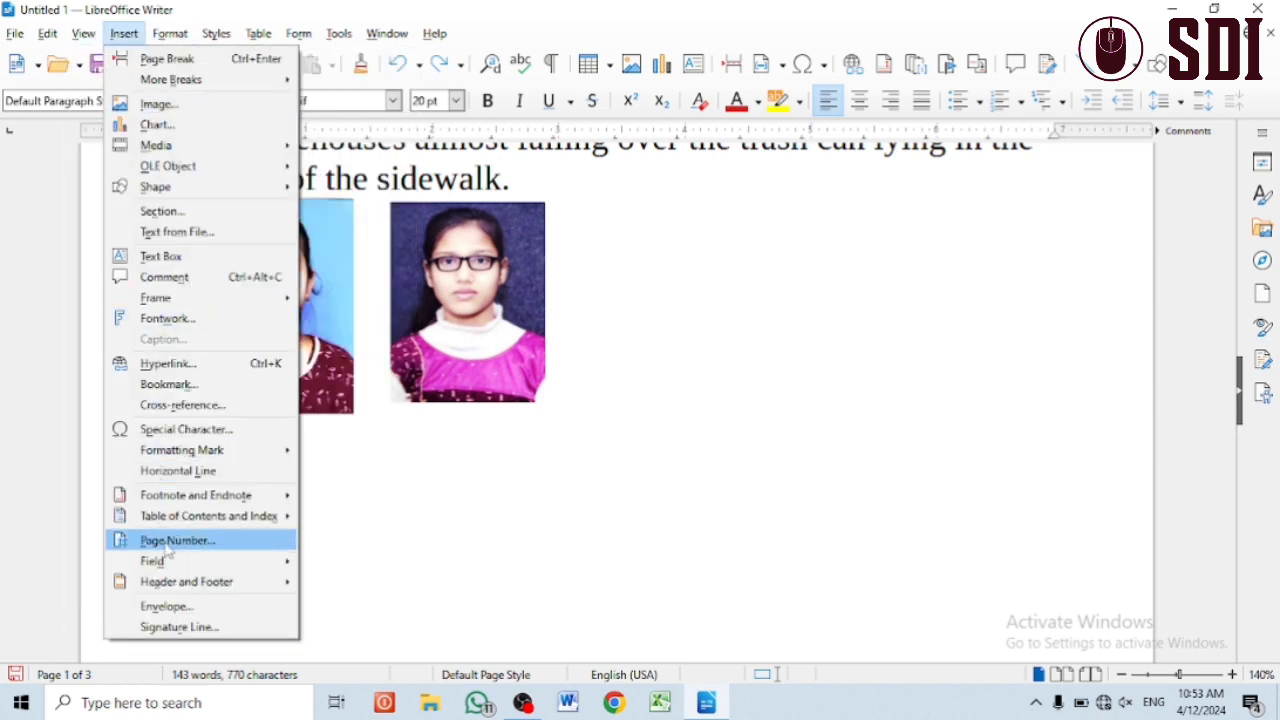
mouse_move(174, 565)
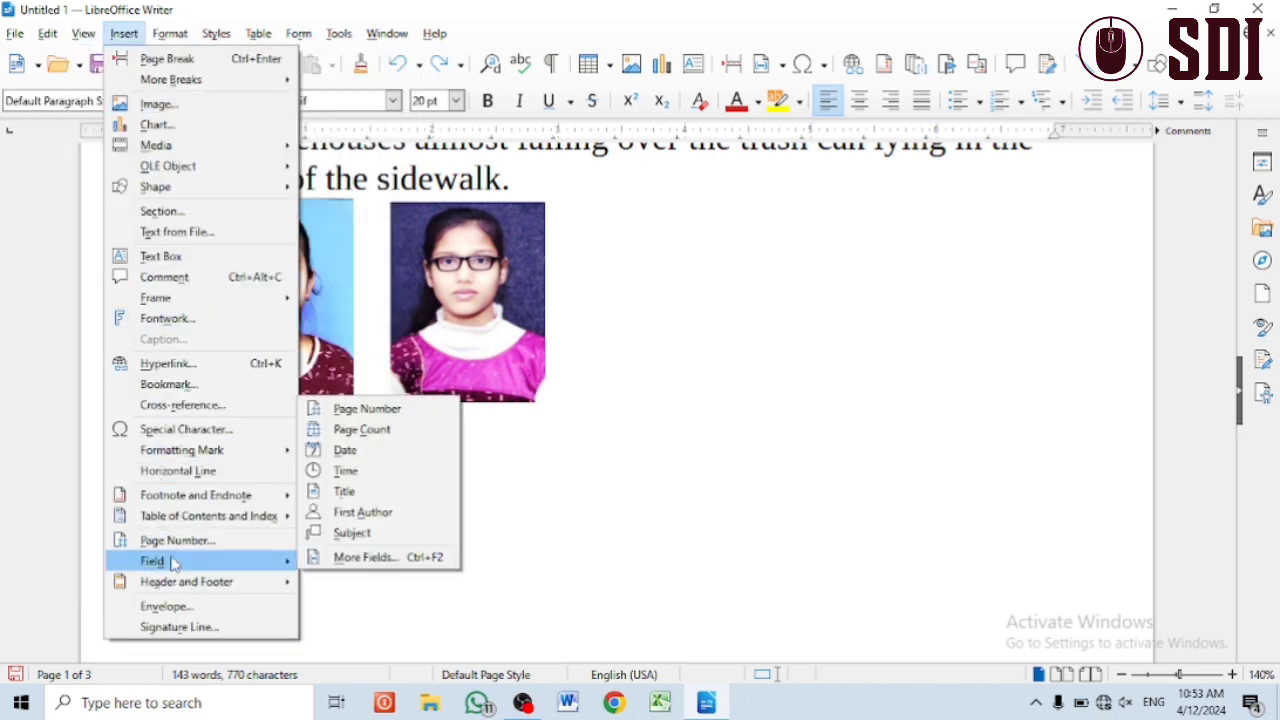
click(366, 452)
click(354, 526)
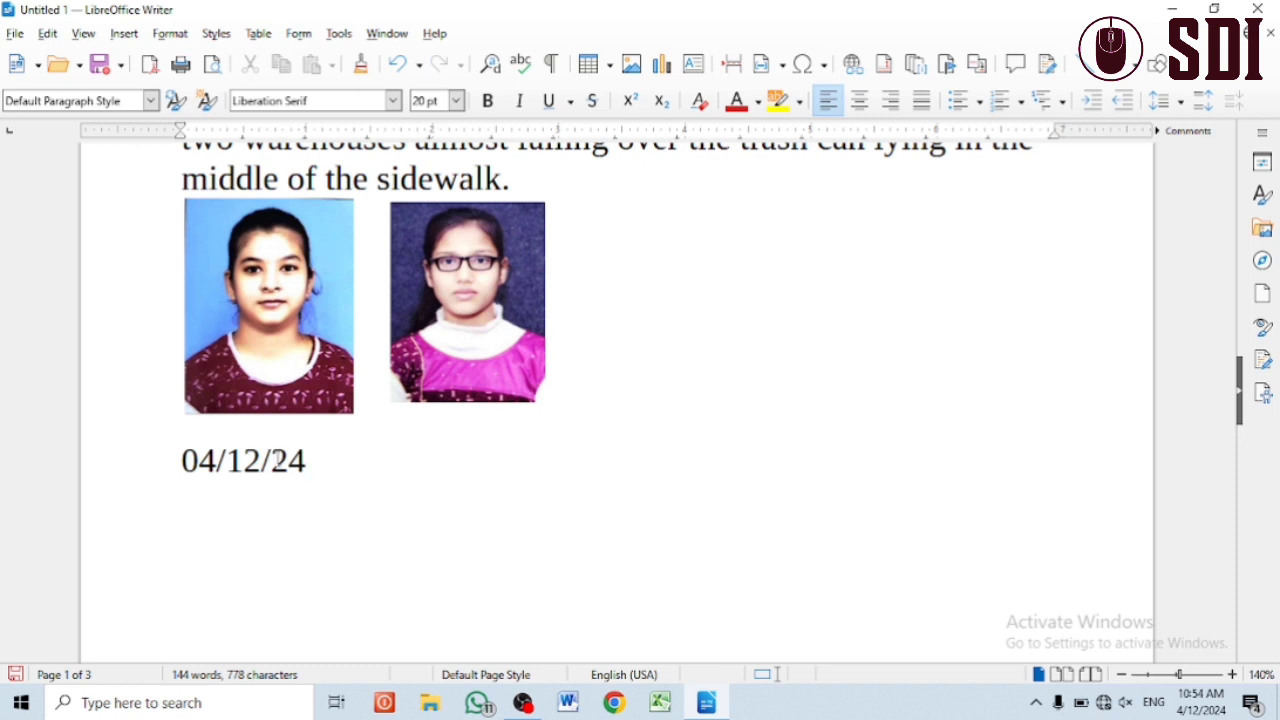
- Leave an empty line below the date and insert a page number field there
drag(295, 460, 316, 459)
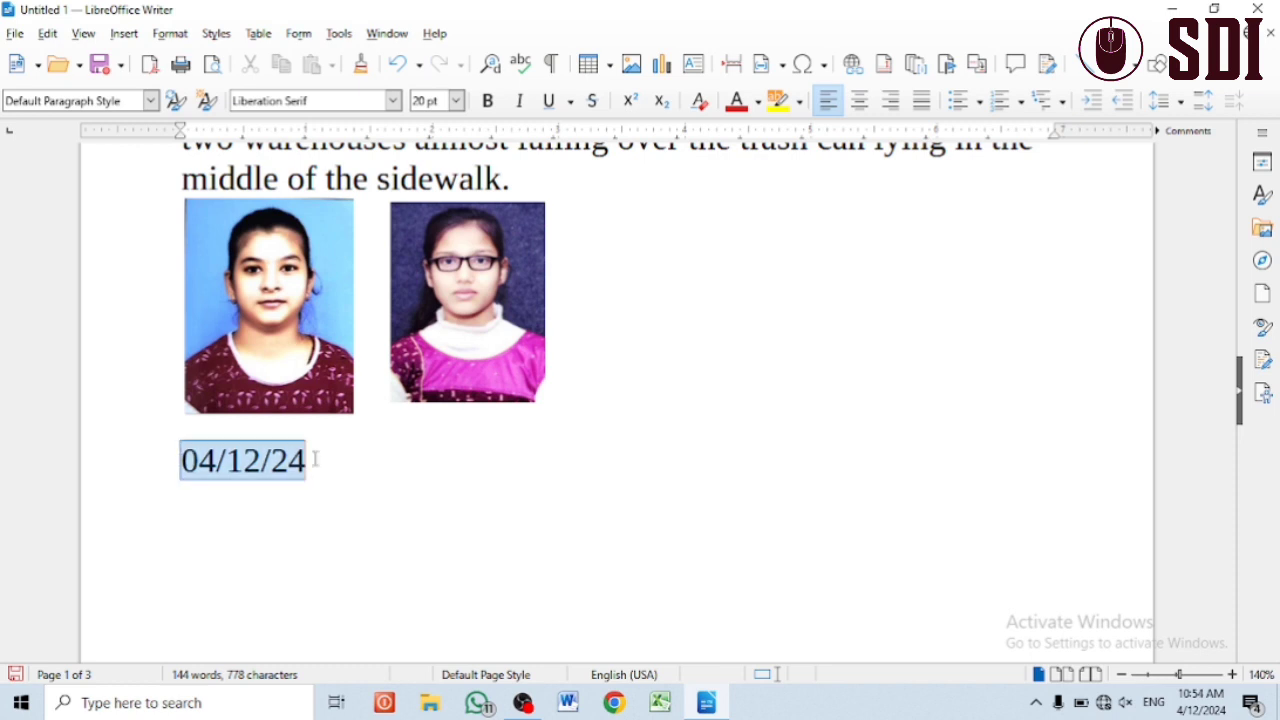
click(320, 535)
click(330, 471)
key(Return)
key(Return)
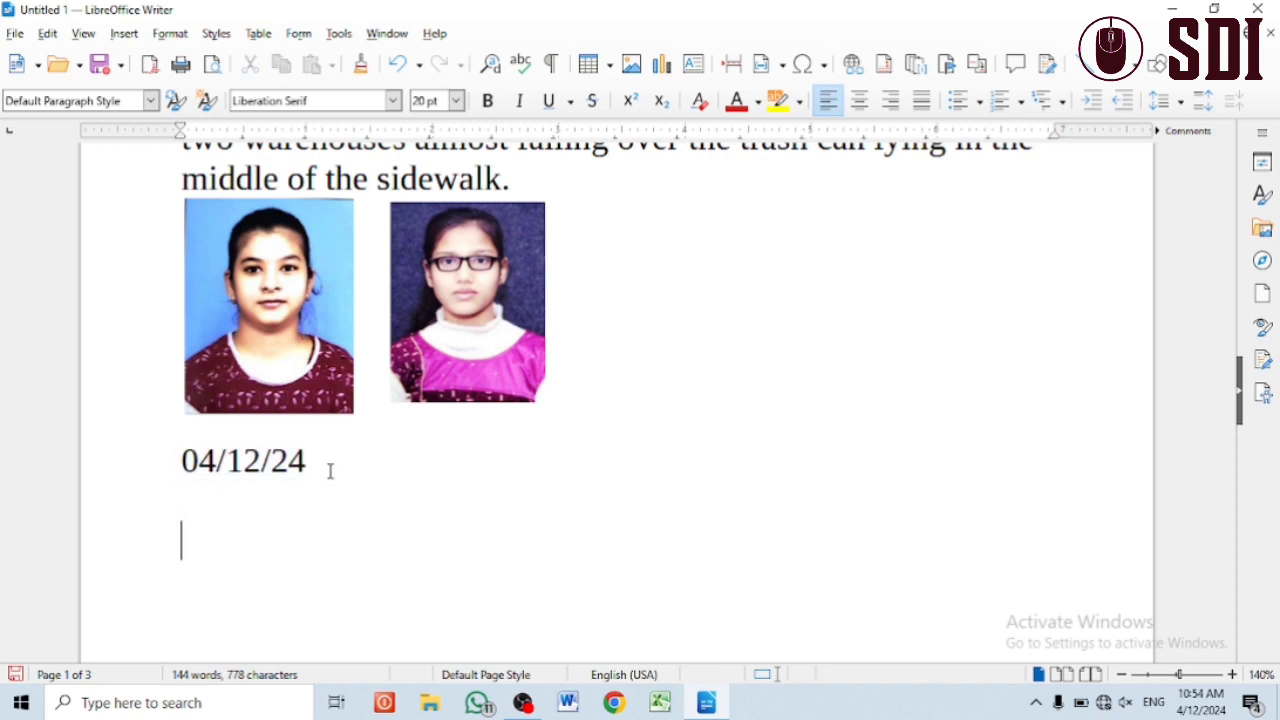
click(124, 33)
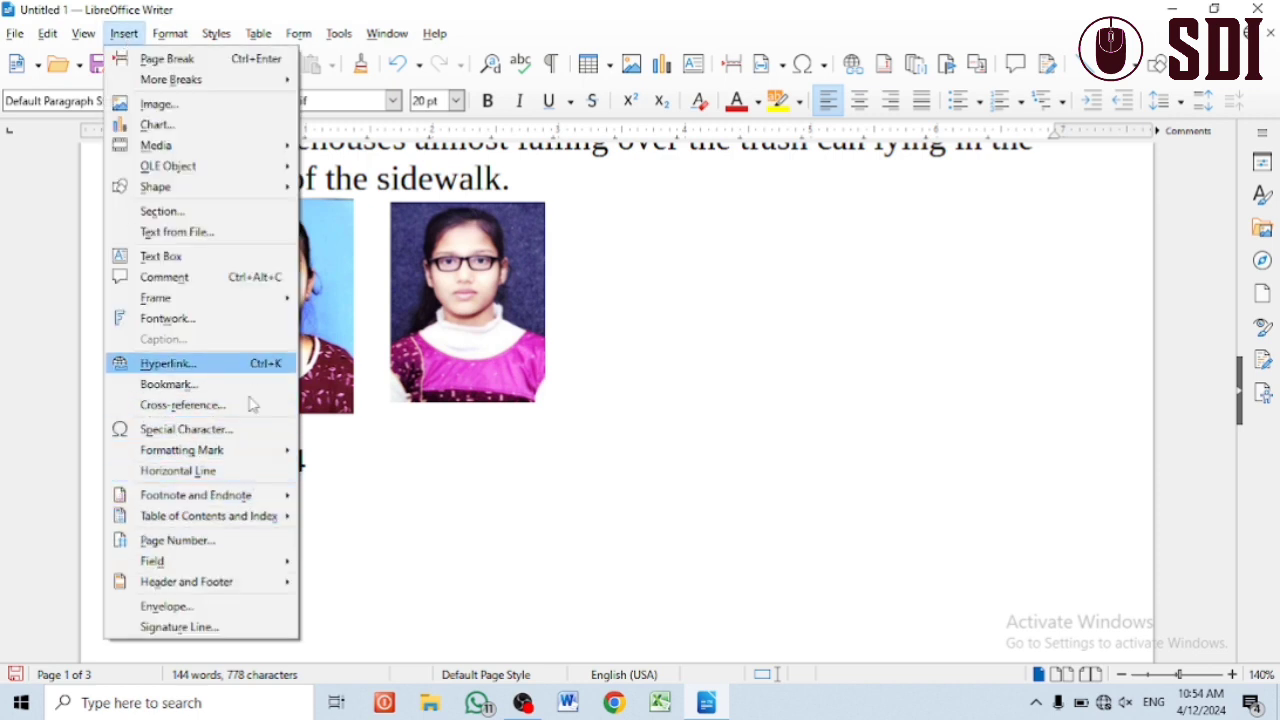
mouse_move(240, 566)
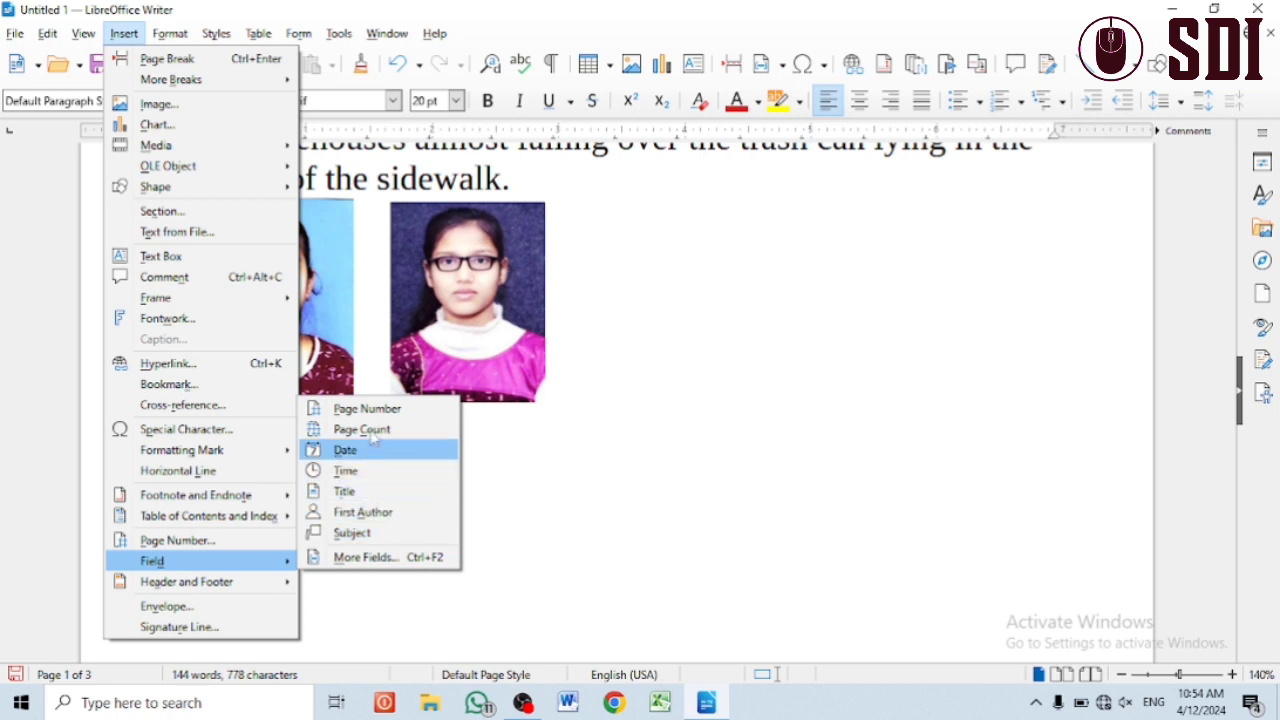
click(398, 416)
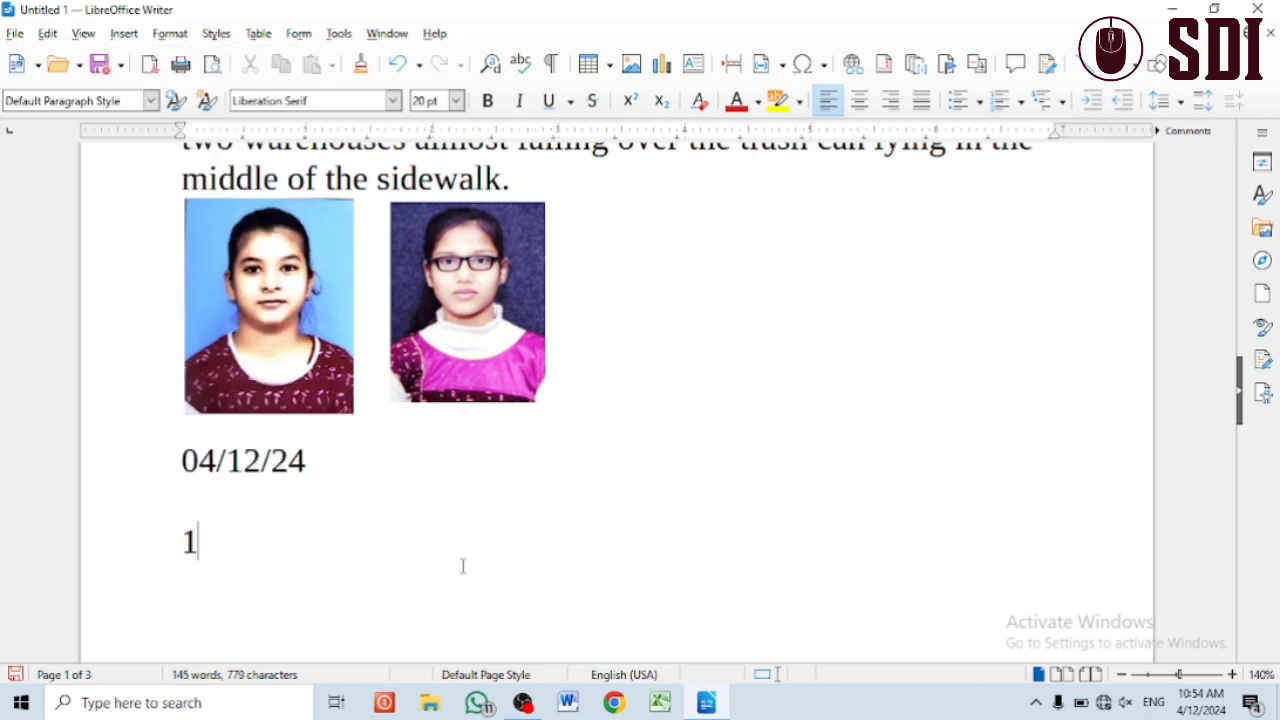
- Add a new line below the page number and highlight the date and page number fields in turn
key(Return)
drag(172, 540, 252, 543)
click(1024, 450)
drag(182, 460, 321, 458)
click(281, 579)
drag(180, 541, 226, 542)
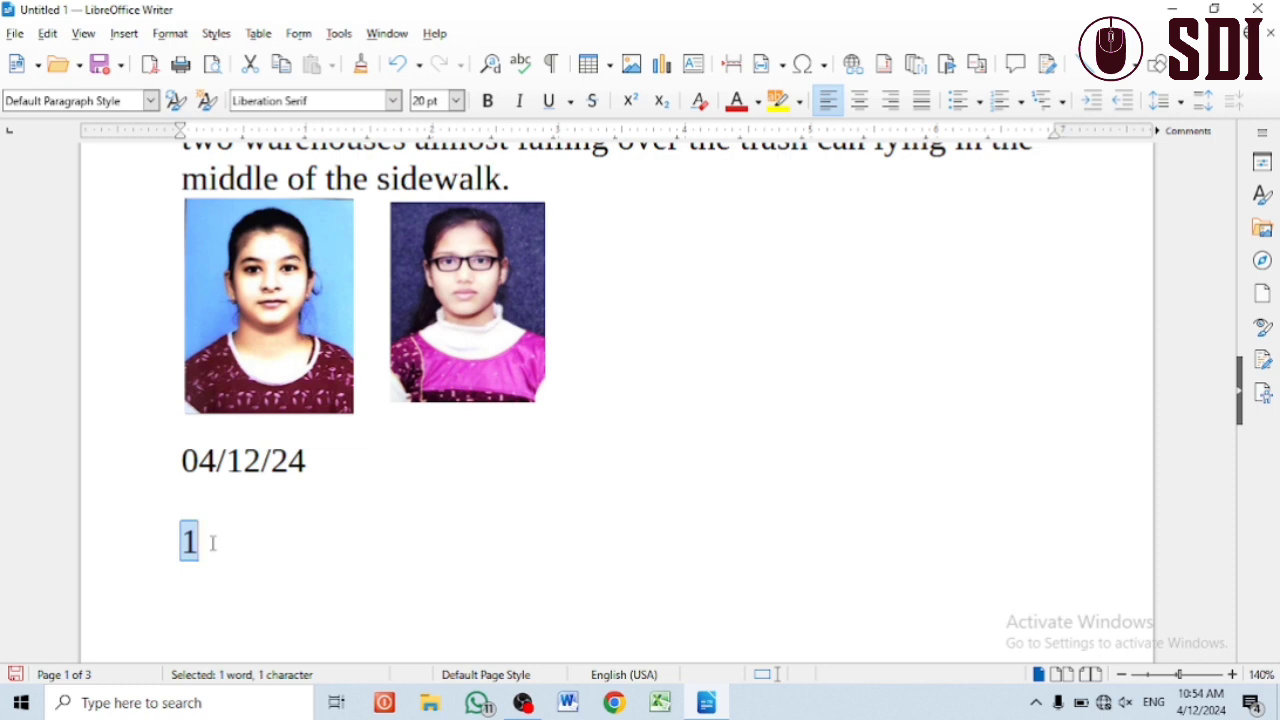
click(308, 634)
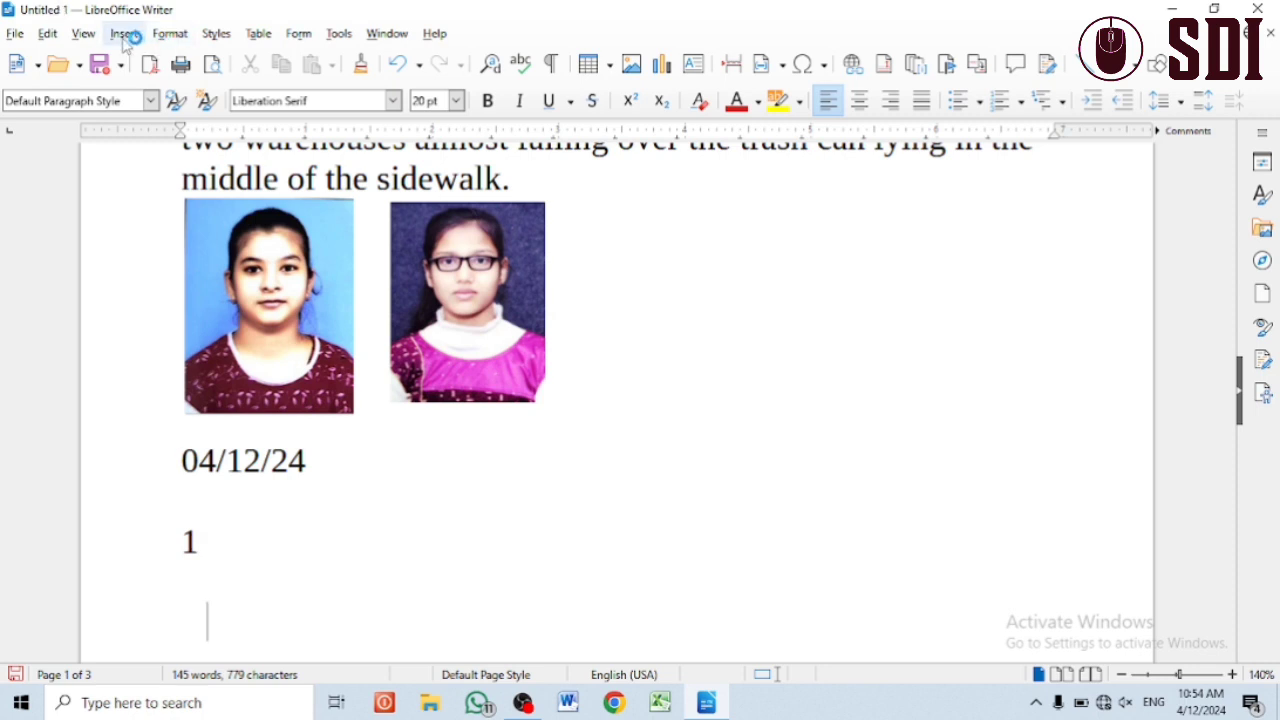
- Turn on field shadings and field names for the date and page number fields
click(83, 33)
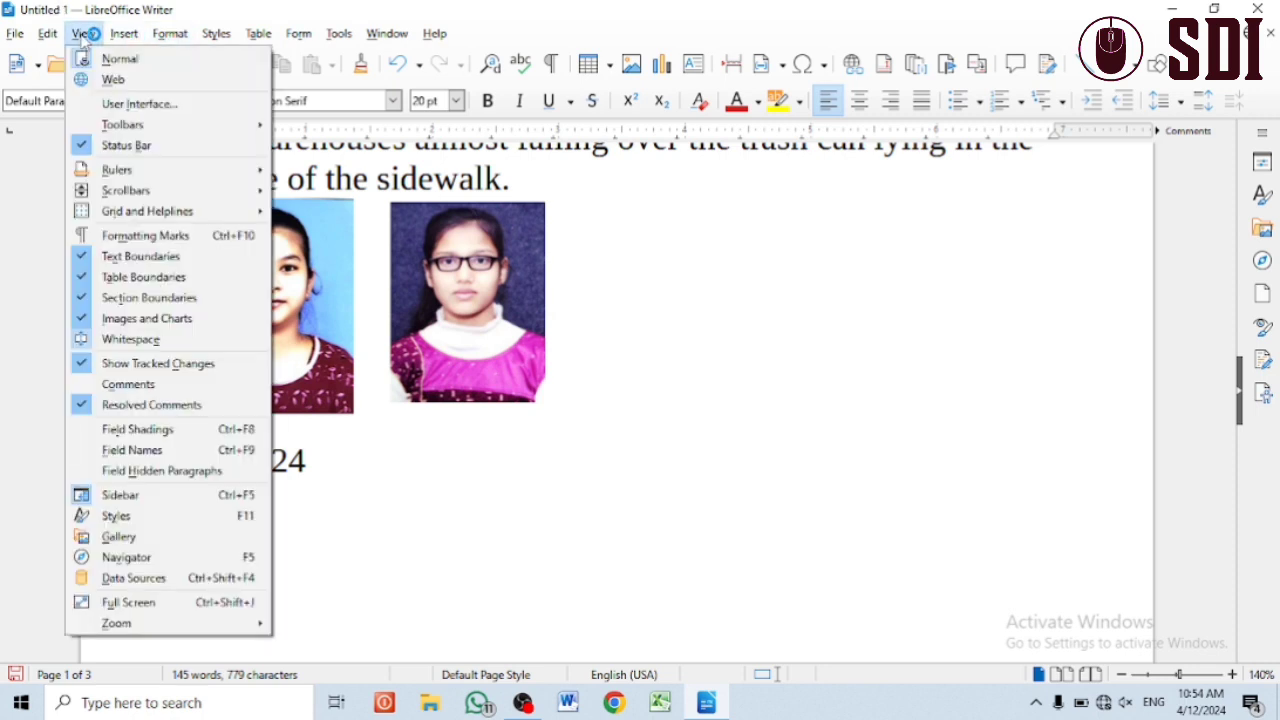
click(80, 429)
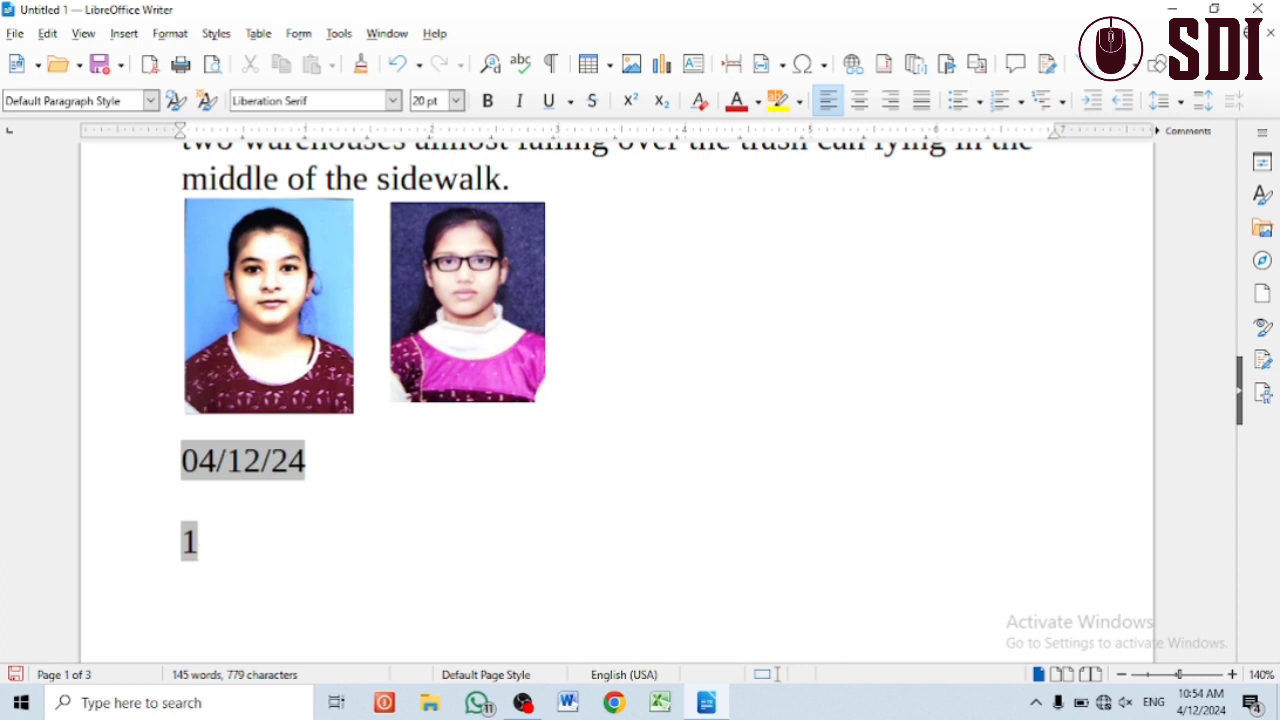
click(80, 40)
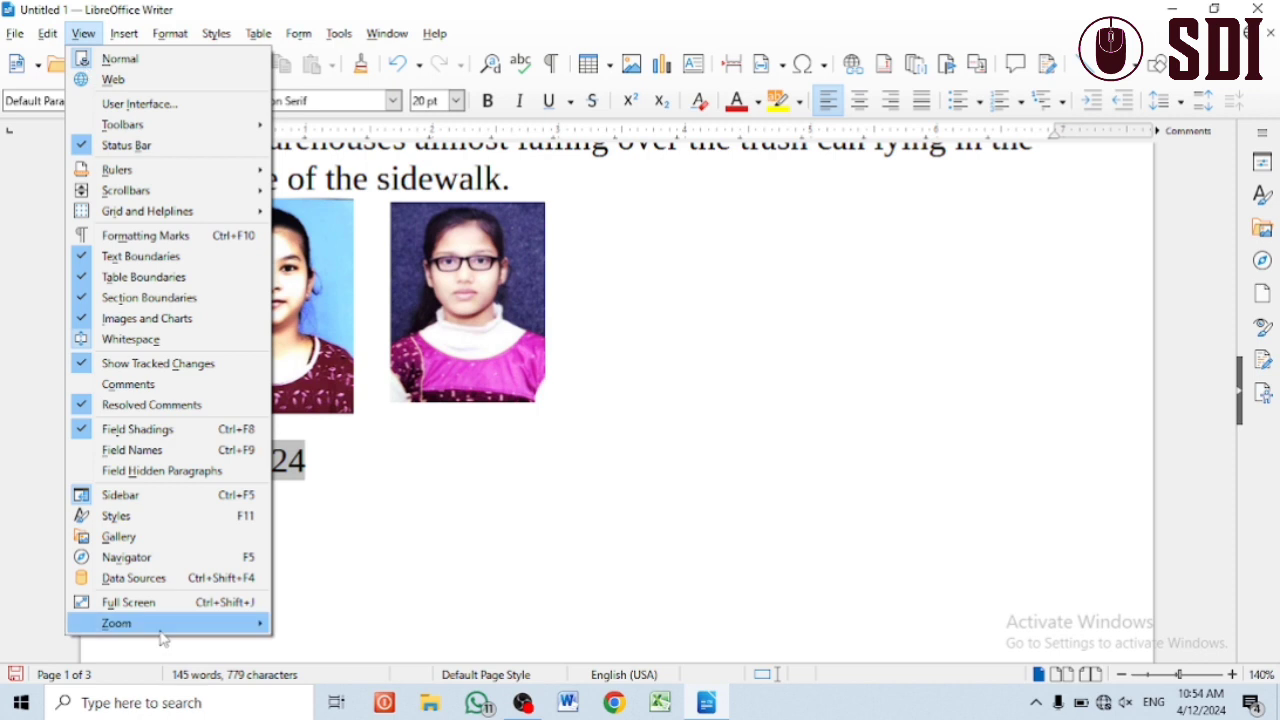
click(124, 460)
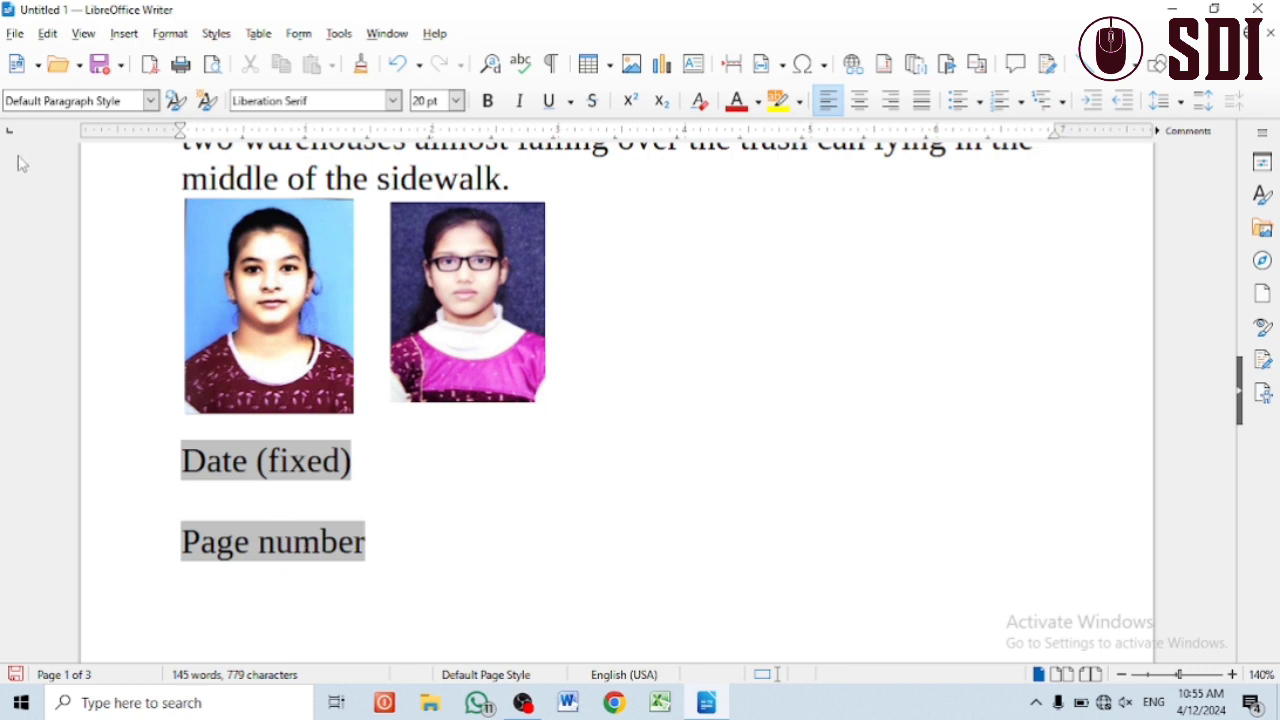
- Turn off field names and field shadings so the fields show plain values again
click(83, 33)
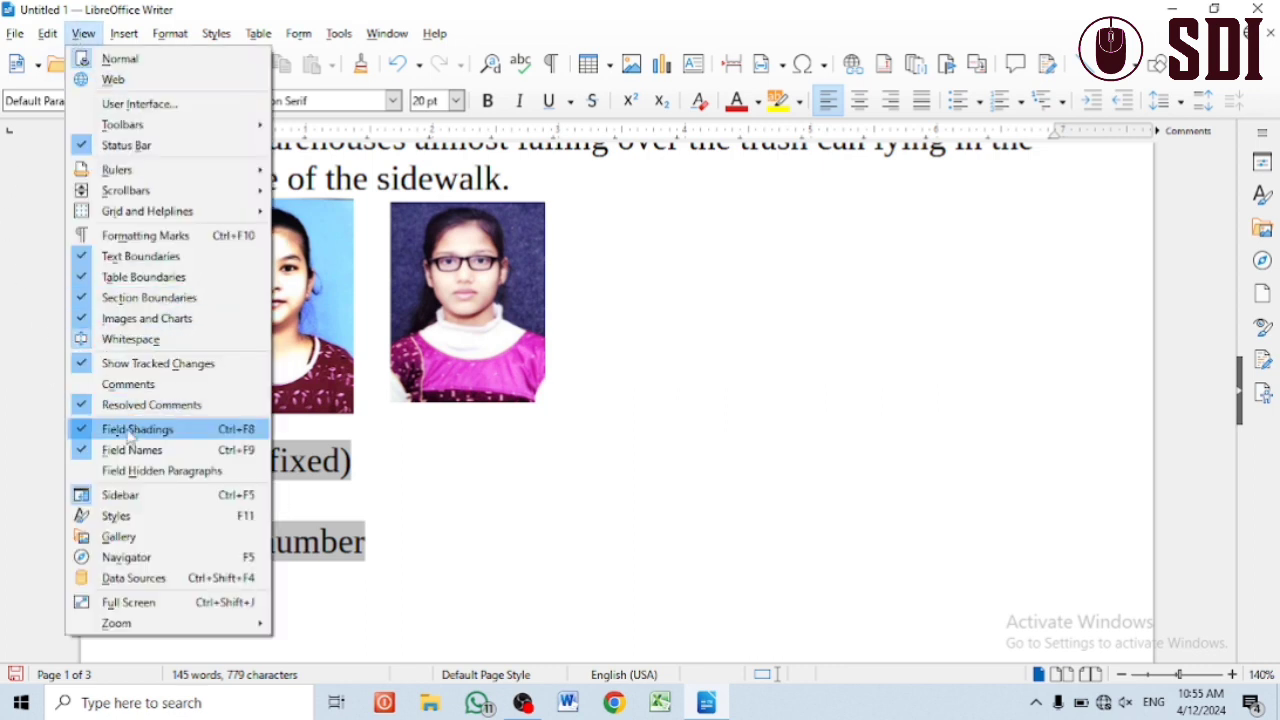
click(78, 452)
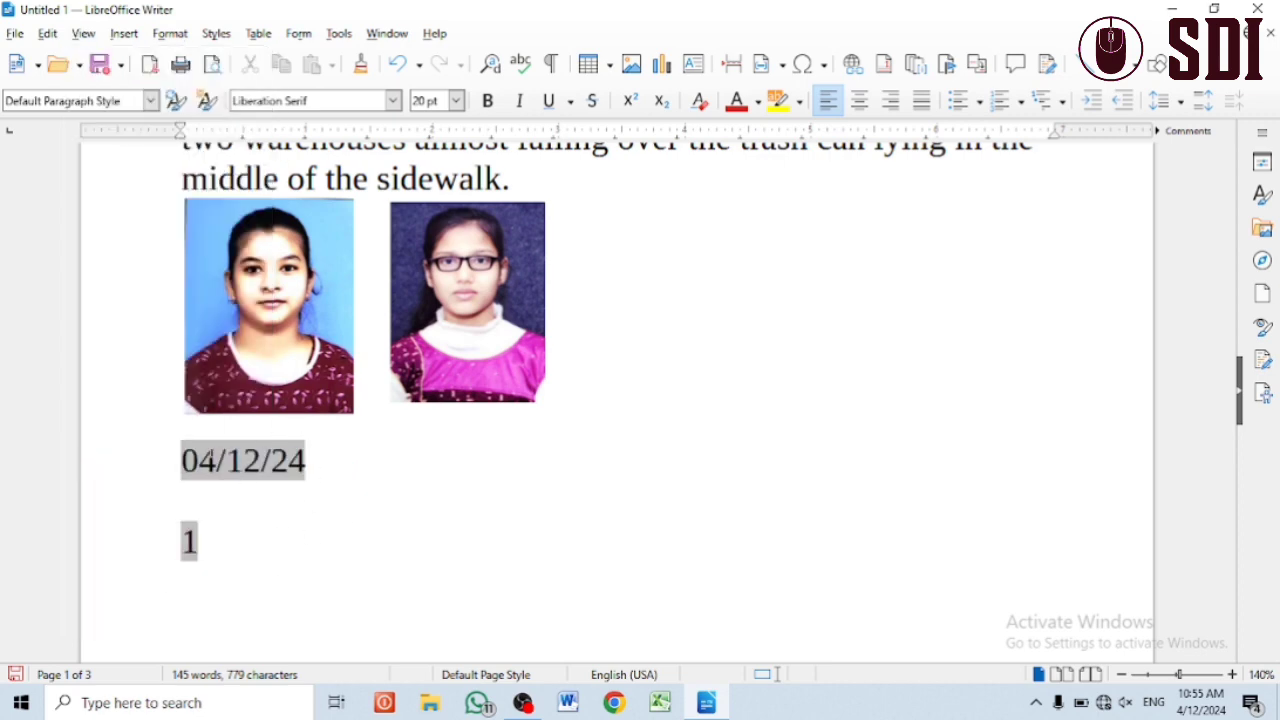
click(83, 33)
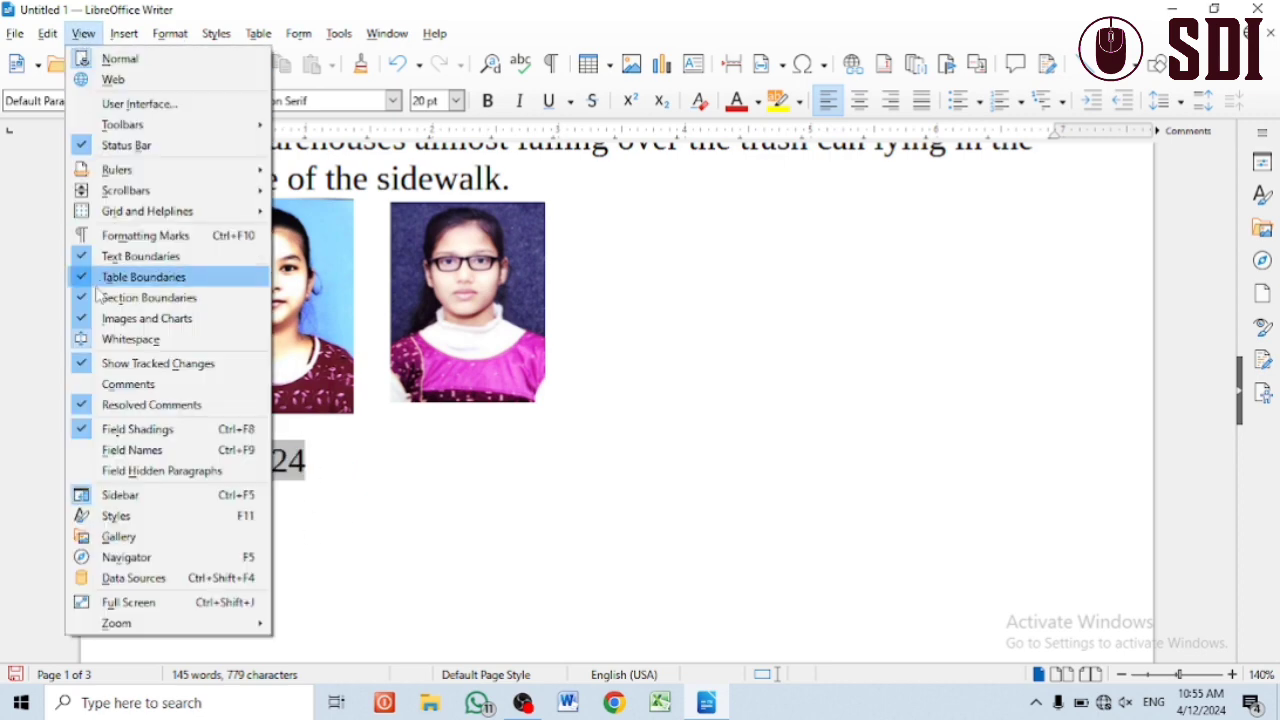
click(87, 438)
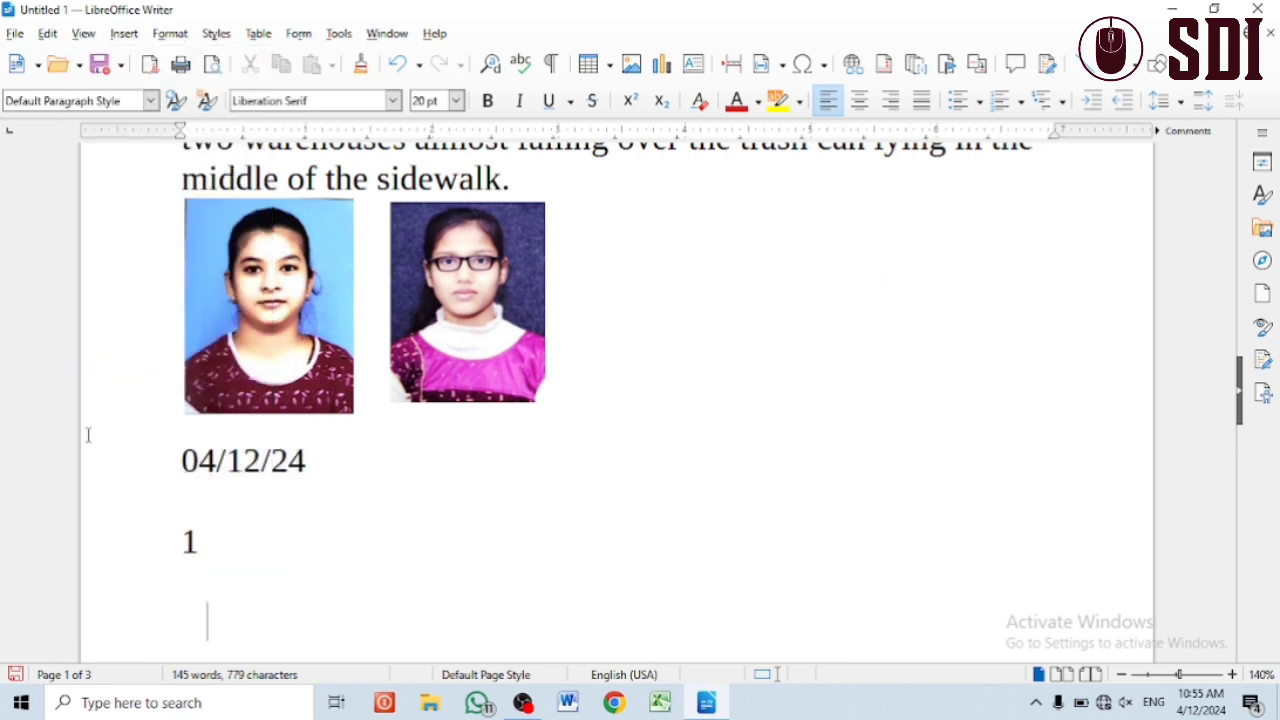
- Hide and show the sidebar twice, leaving it displayed
click(79, 35)
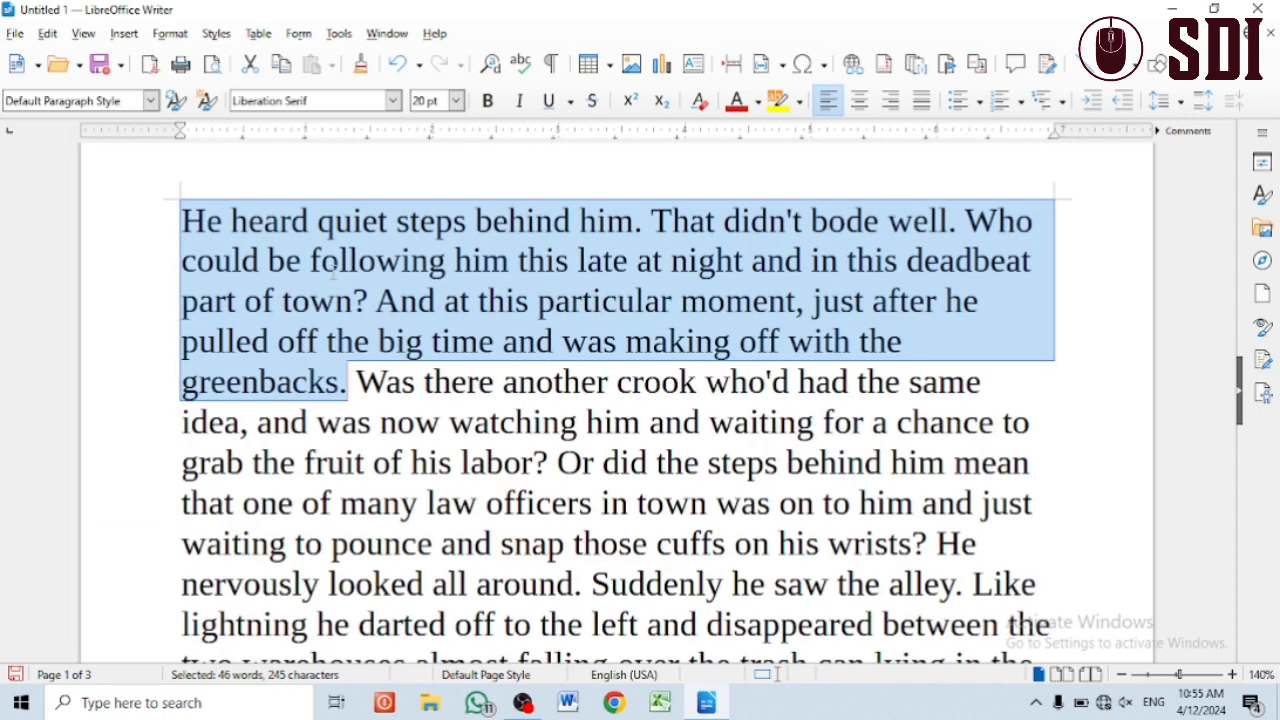
click(84, 36)
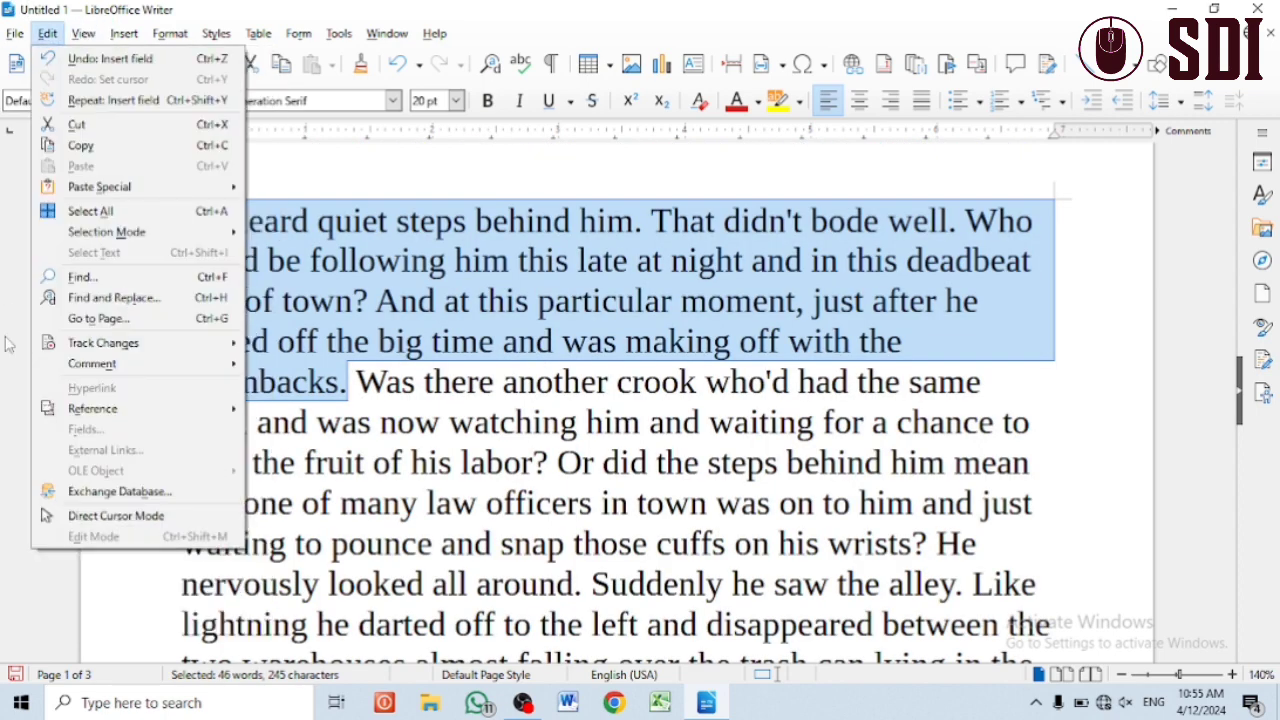
click(47, 33)
click(85, 33)
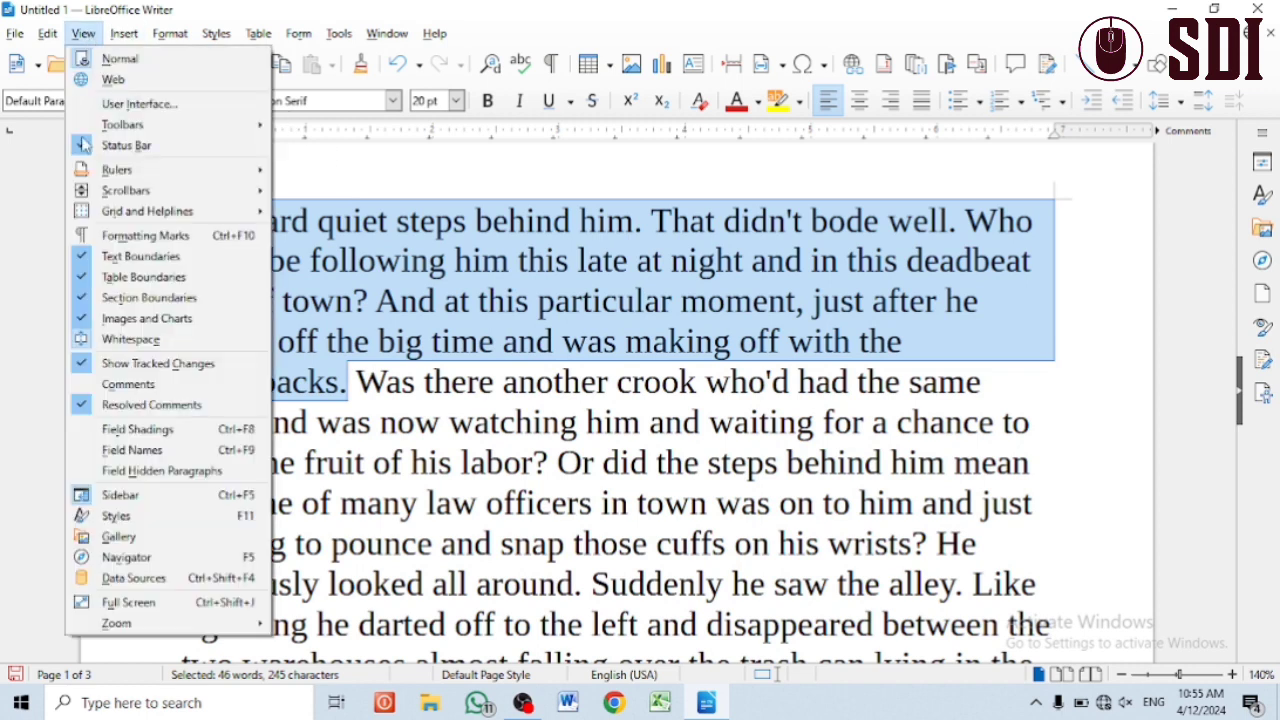
click(176, 497)
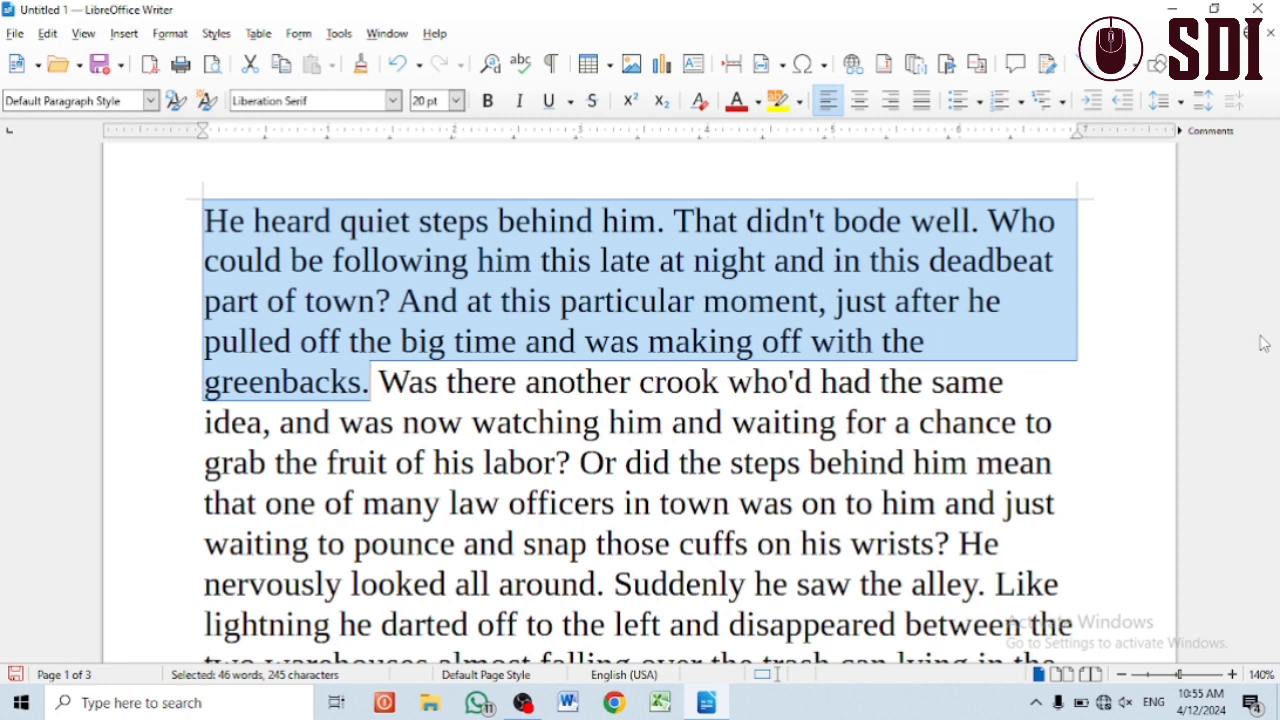
key(ctrl+F5)
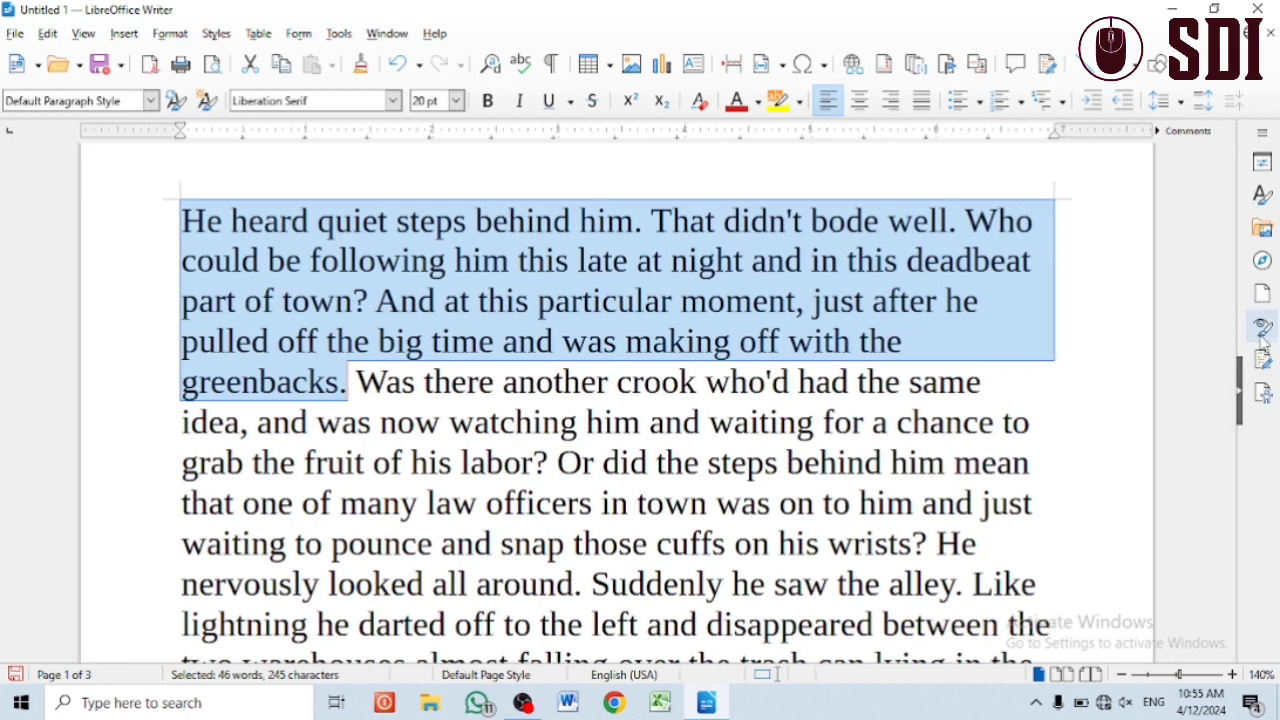
key(ctrl+F5)
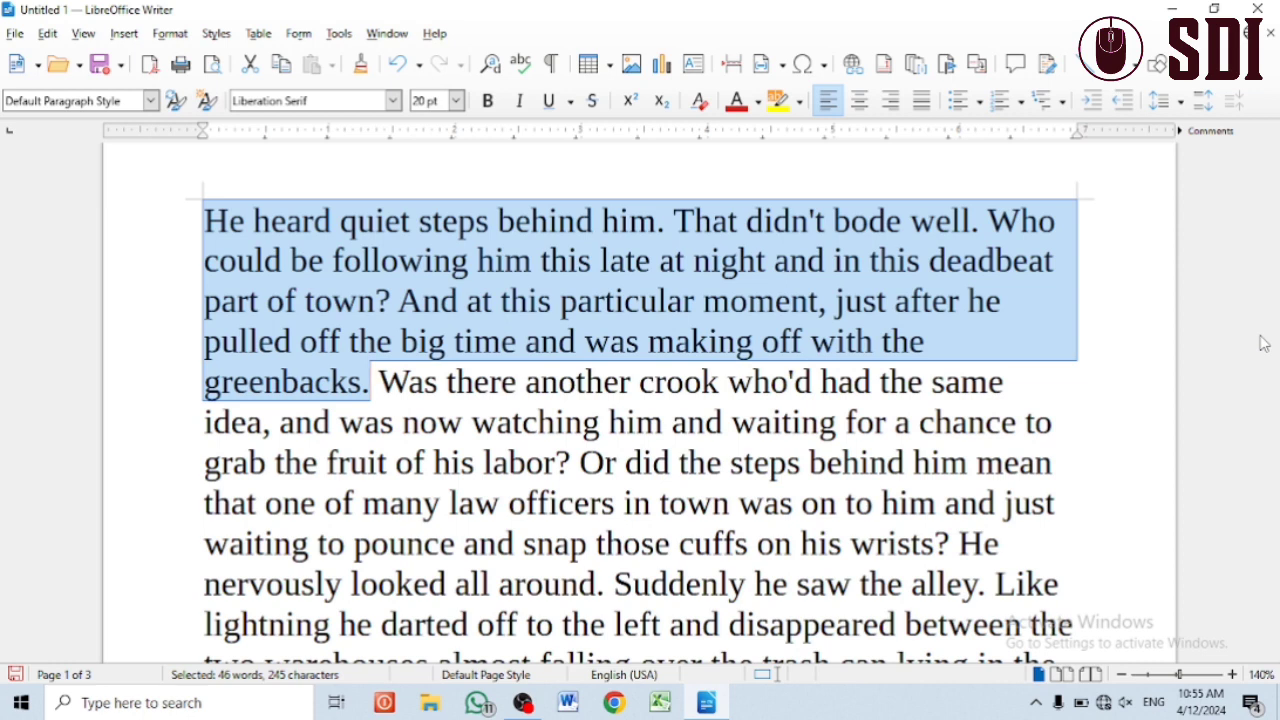
key(ctrl+F5)
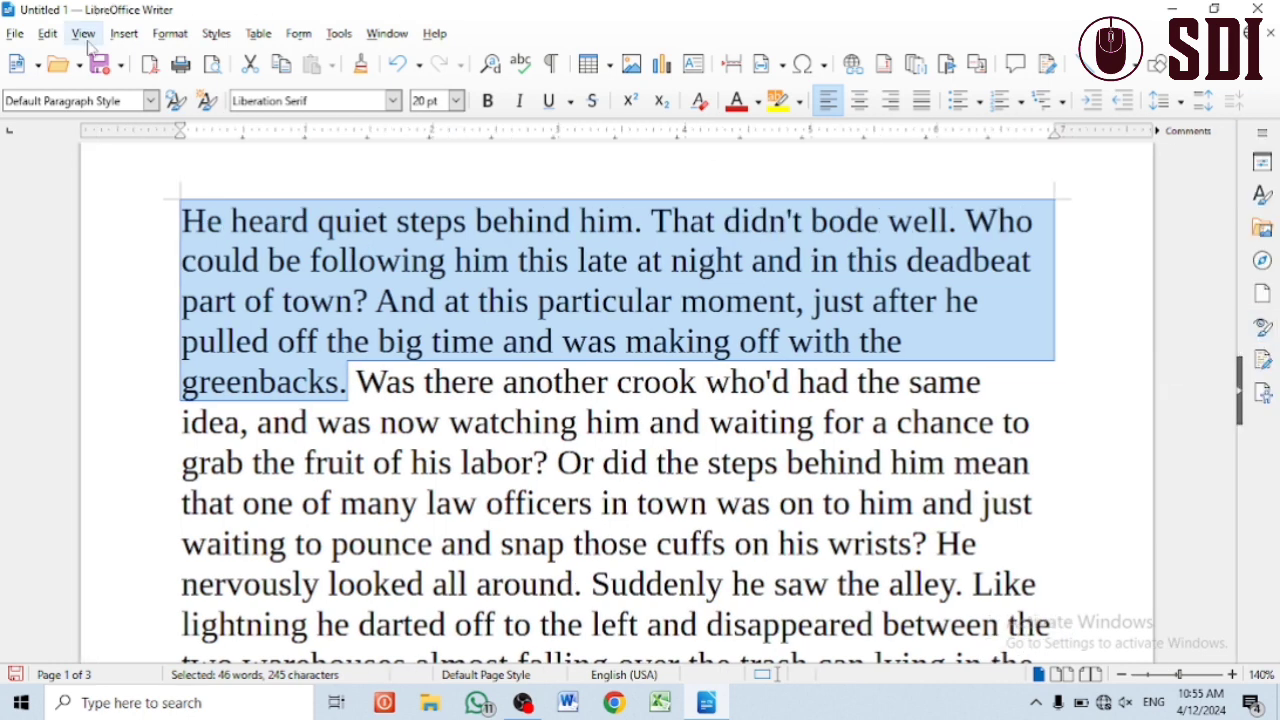
- Show the Styles deck in the sidebar and switch it to the Gallery
click(84, 34)
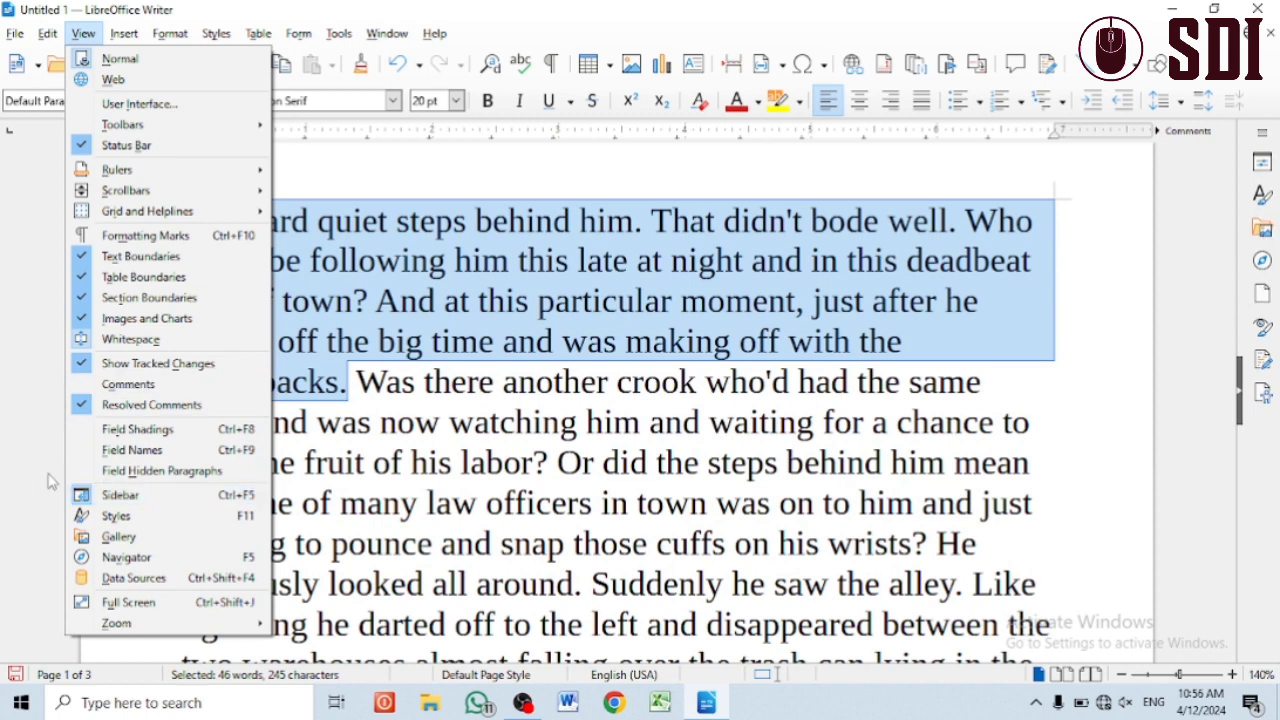
click(115, 516)
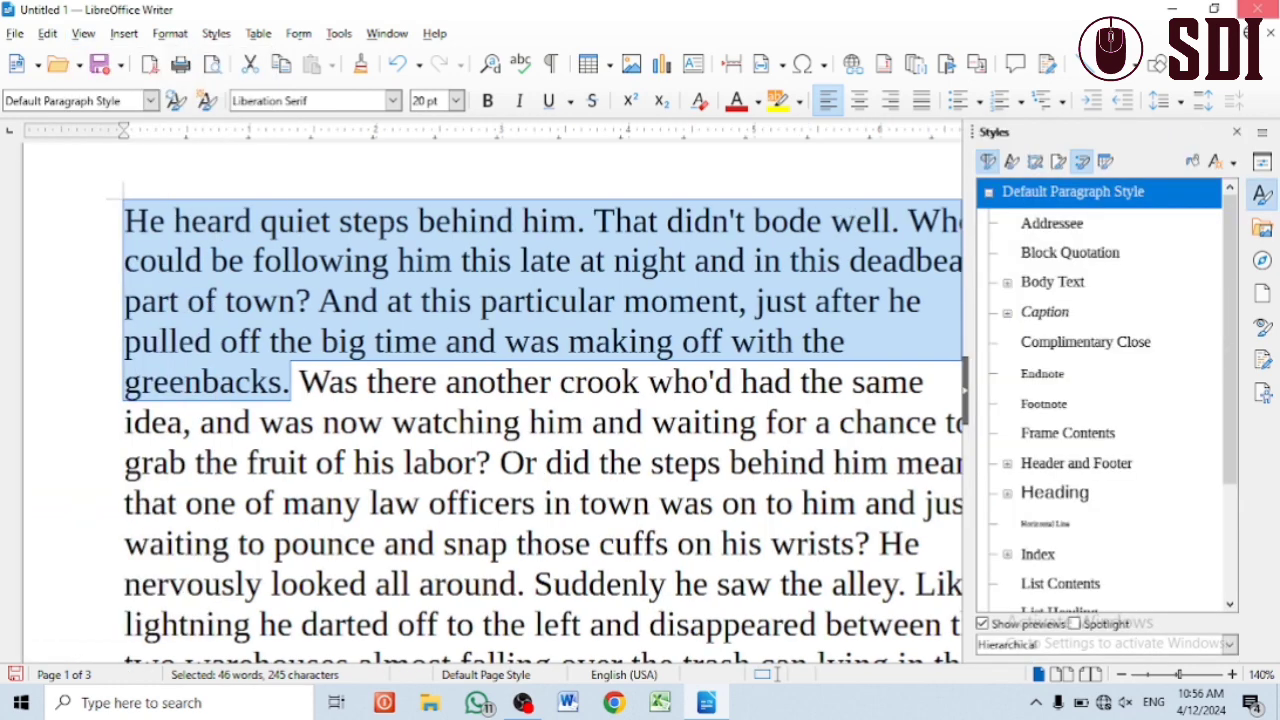
click(83, 33)
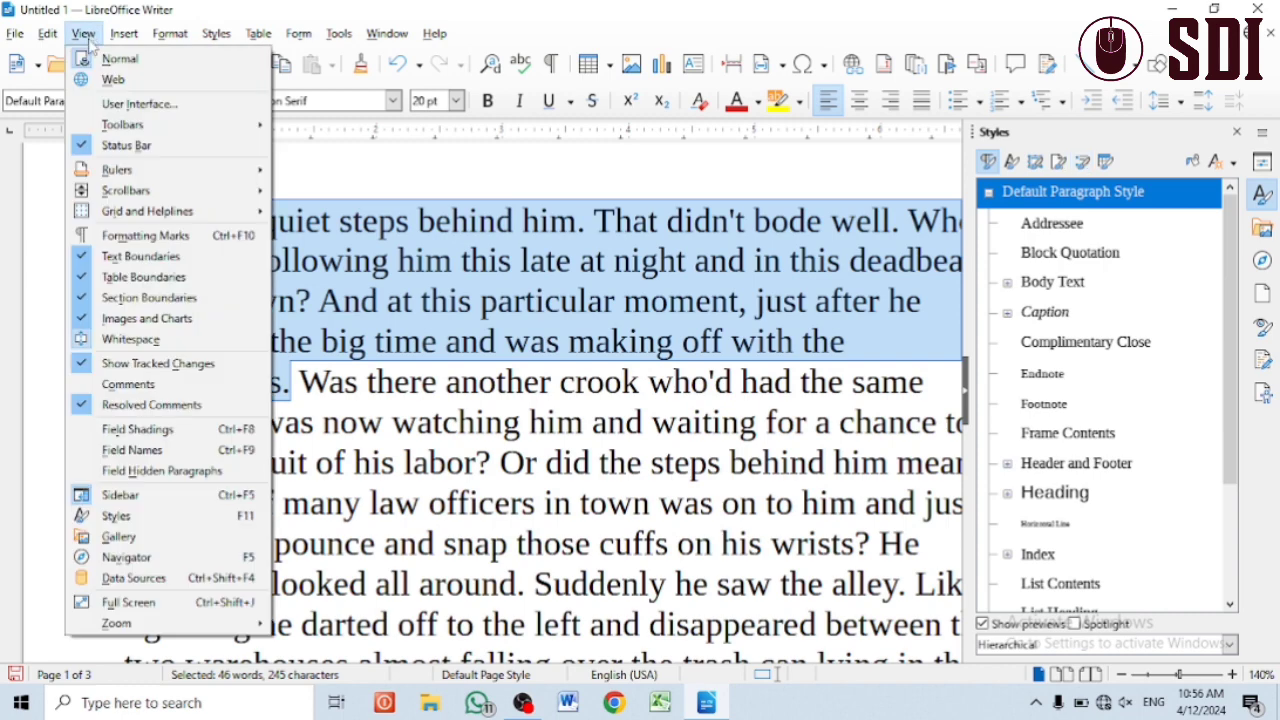
click(118, 537)
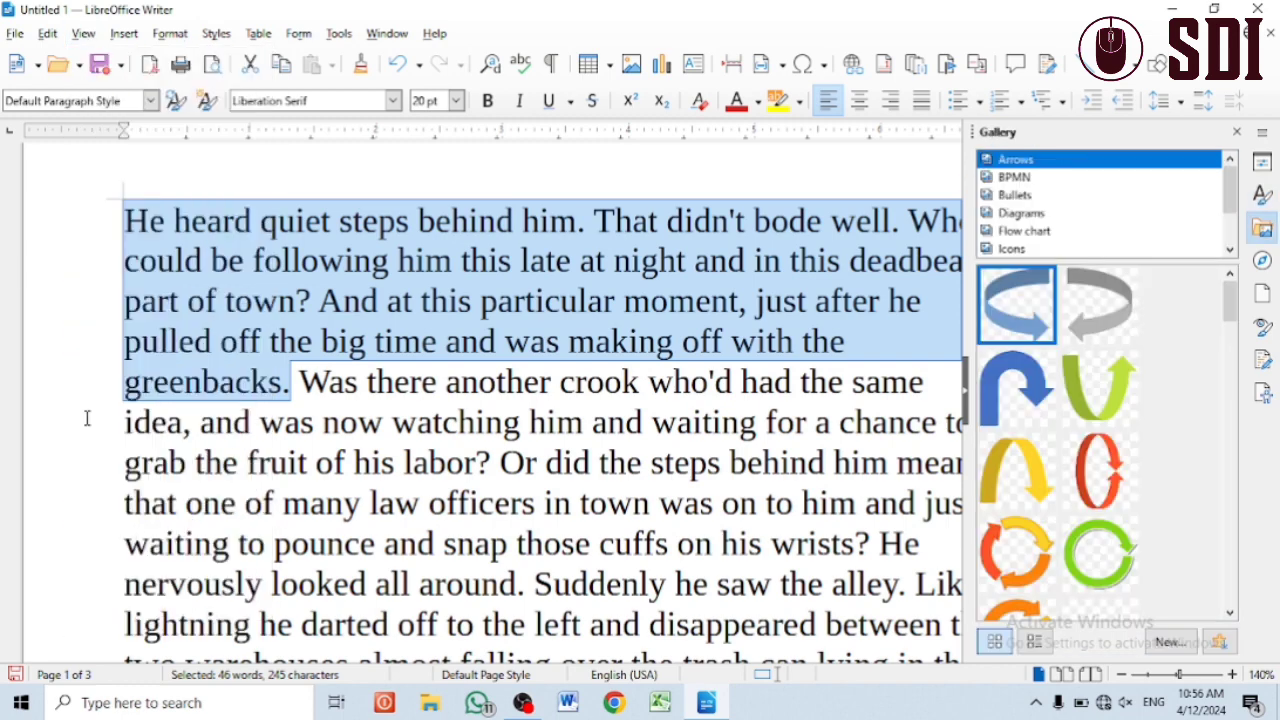
- Use the Navigator to jump to Image2, select the Image1 and Image2 entries in turn, and close it
click(83, 33)
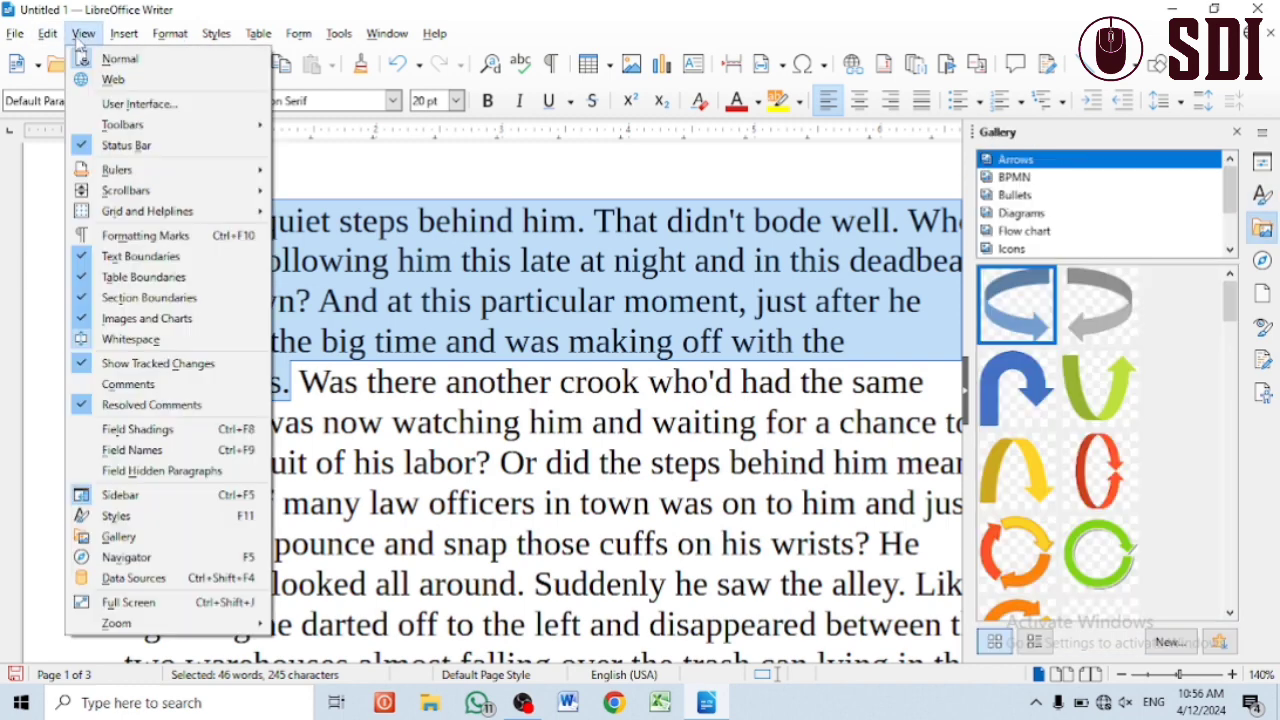
click(126, 557)
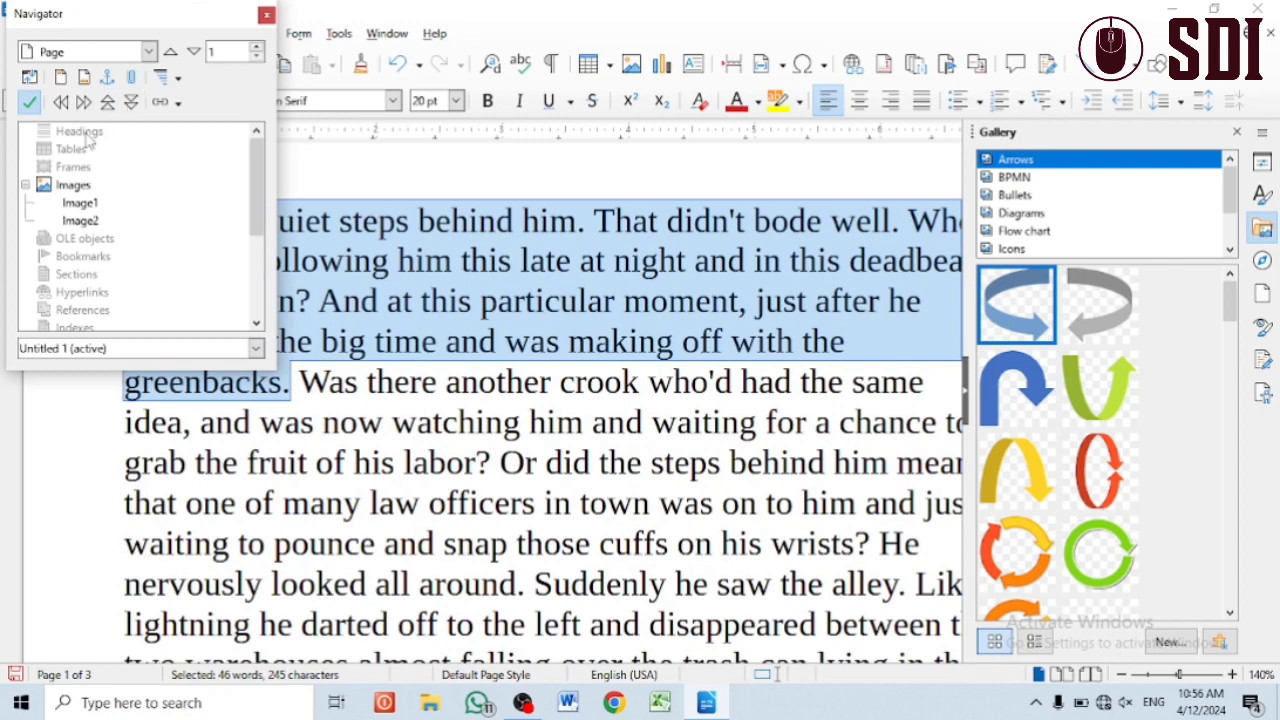
click(76, 186)
click(82, 204)
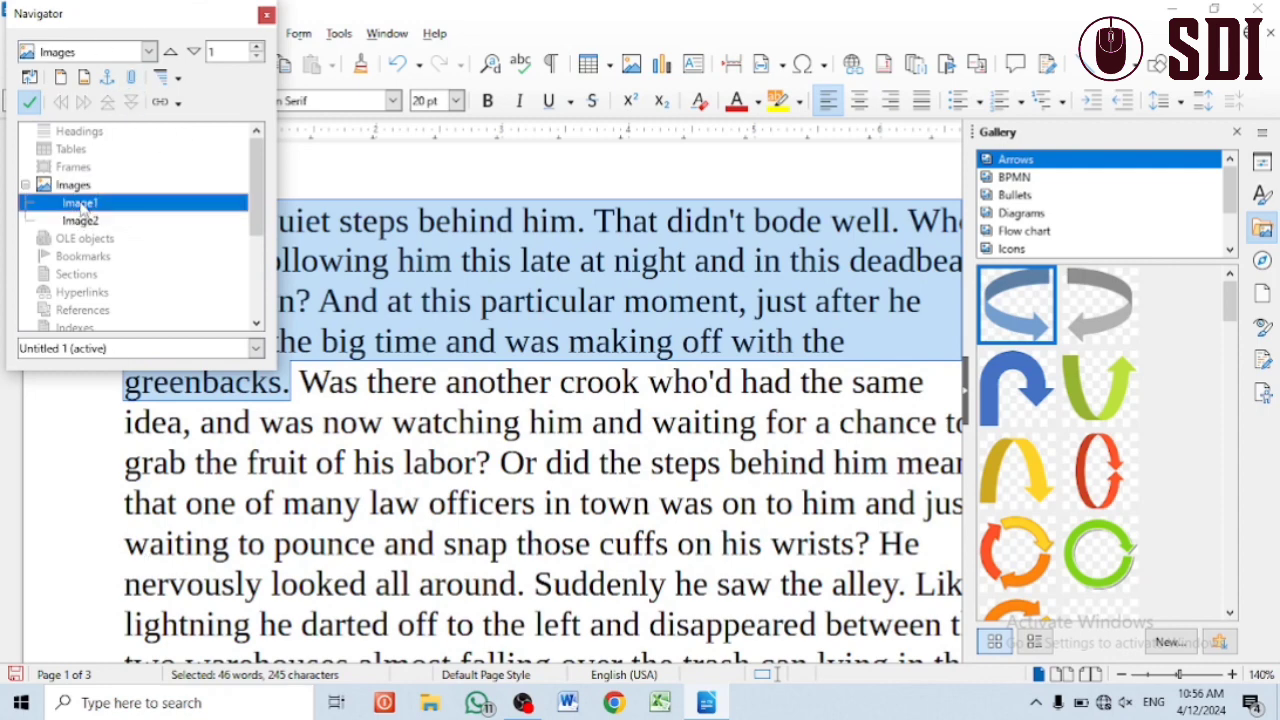
click(86, 222)
double_click(86, 222)
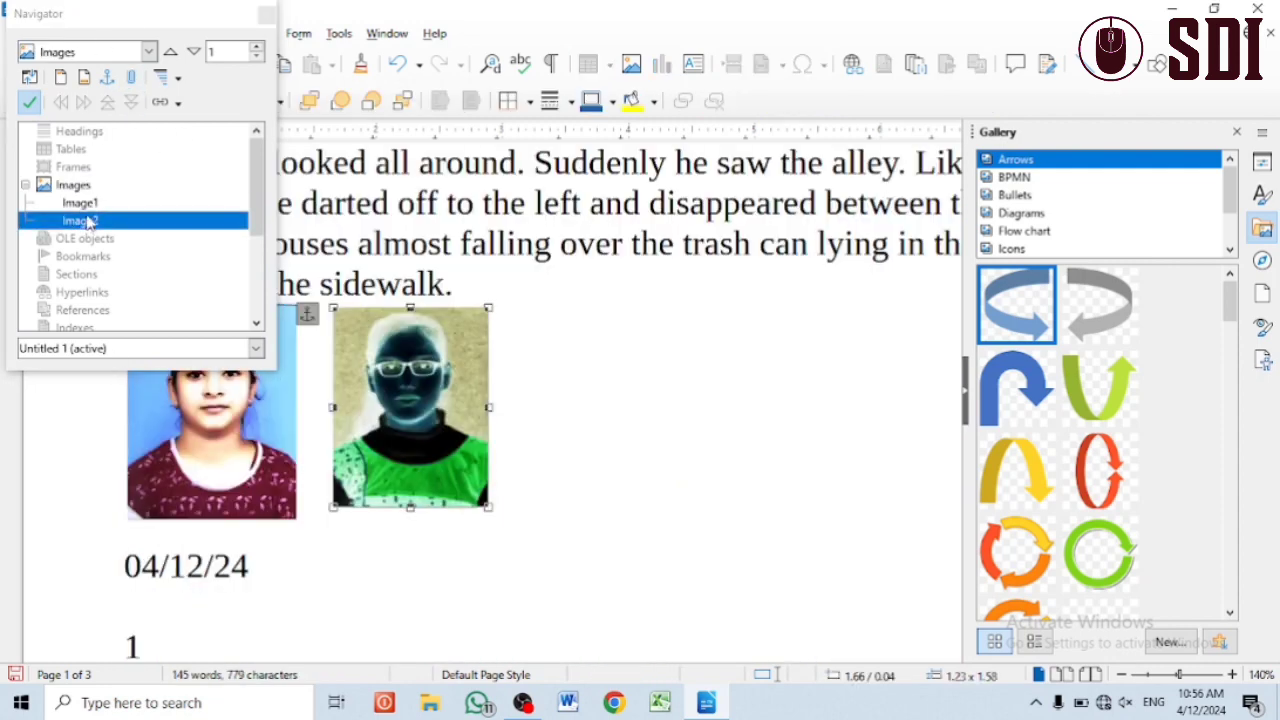
click(90, 204)
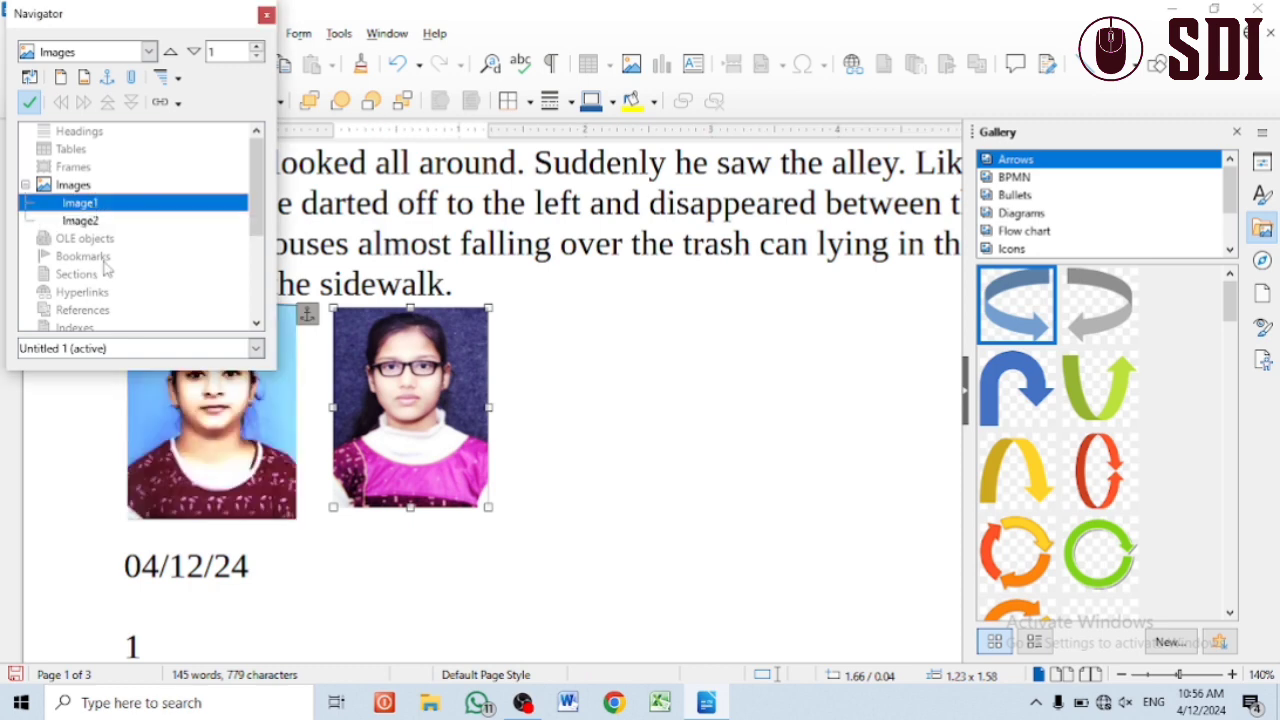
click(86, 221)
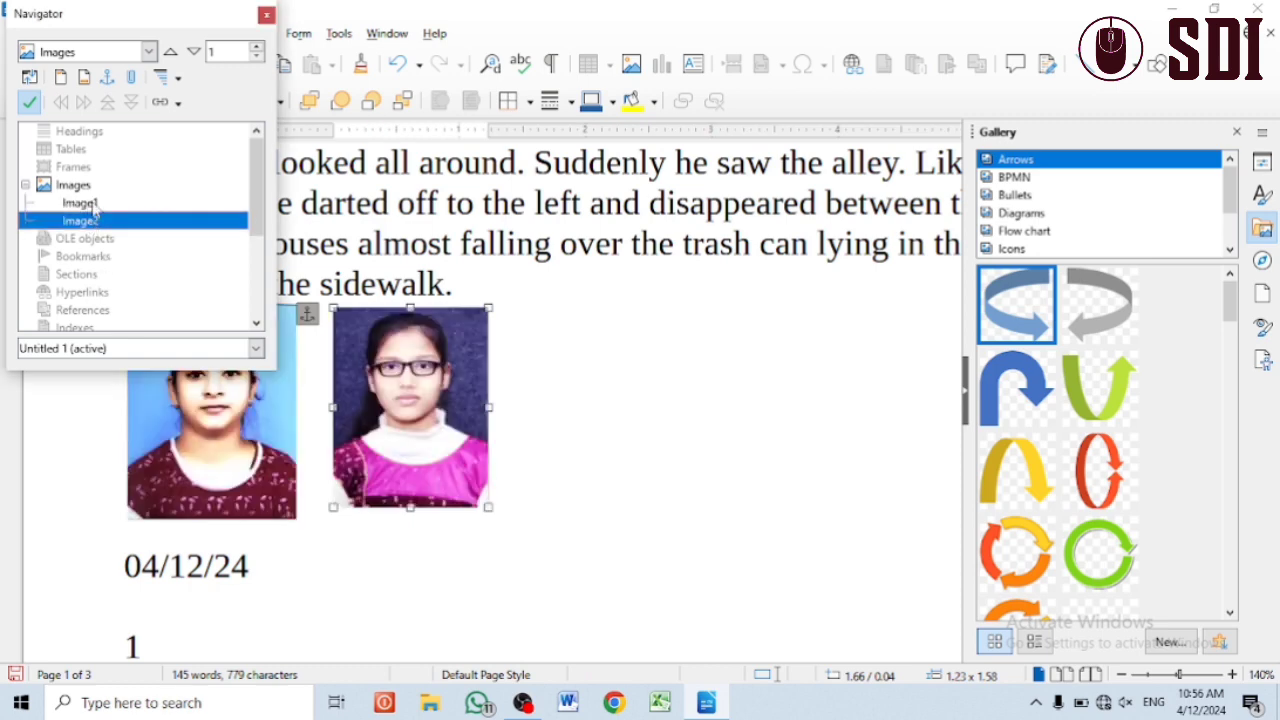
click(267, 16)
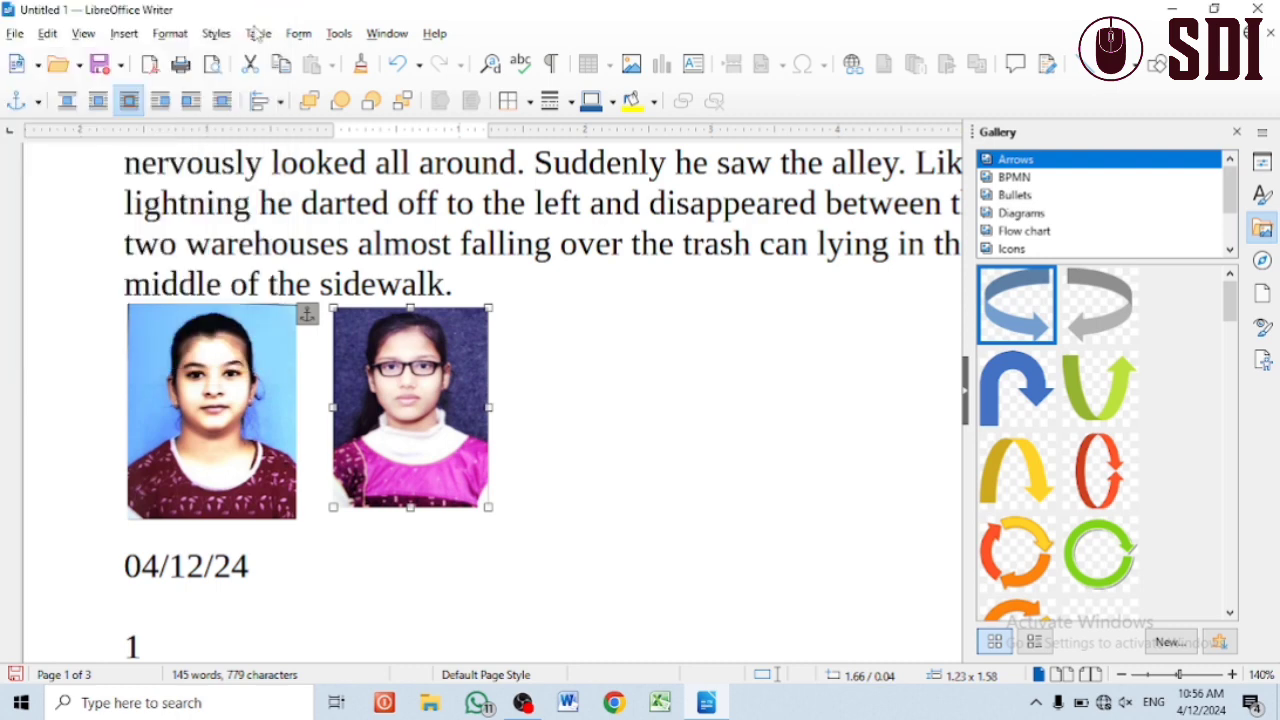
- Show the document in full screen and return to the normal window
click(83, 33)
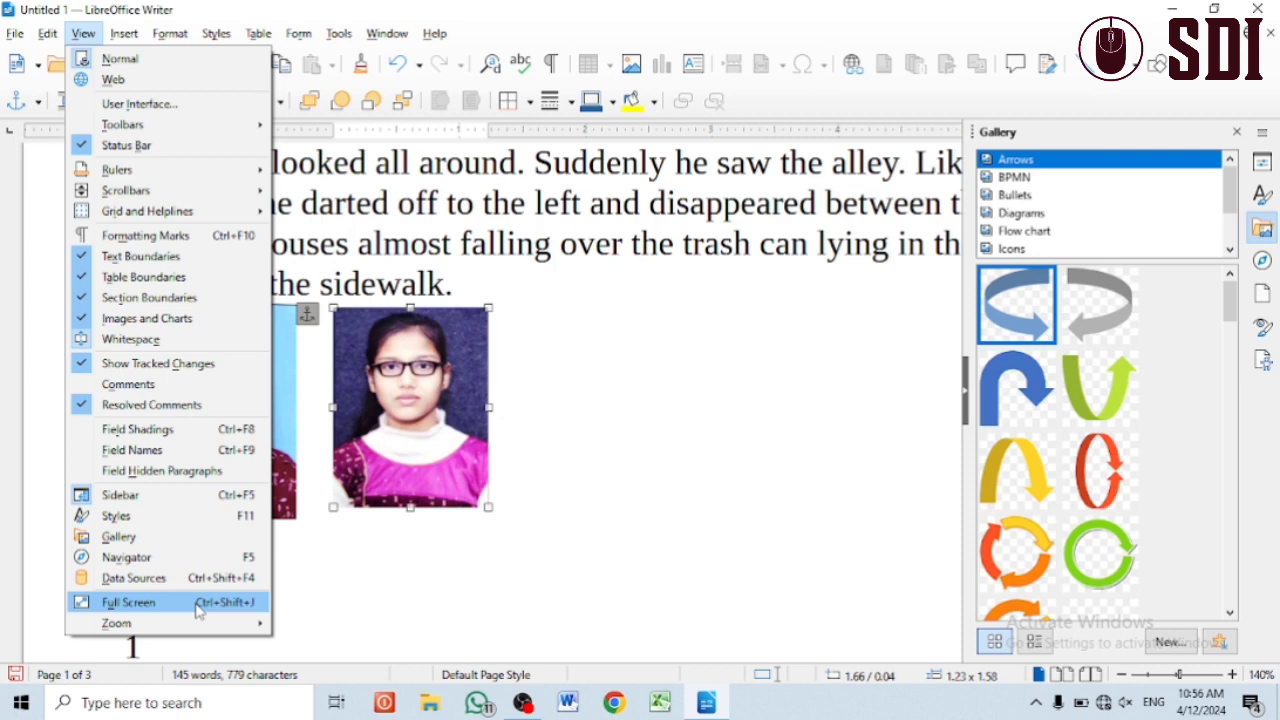
click(128, 602)
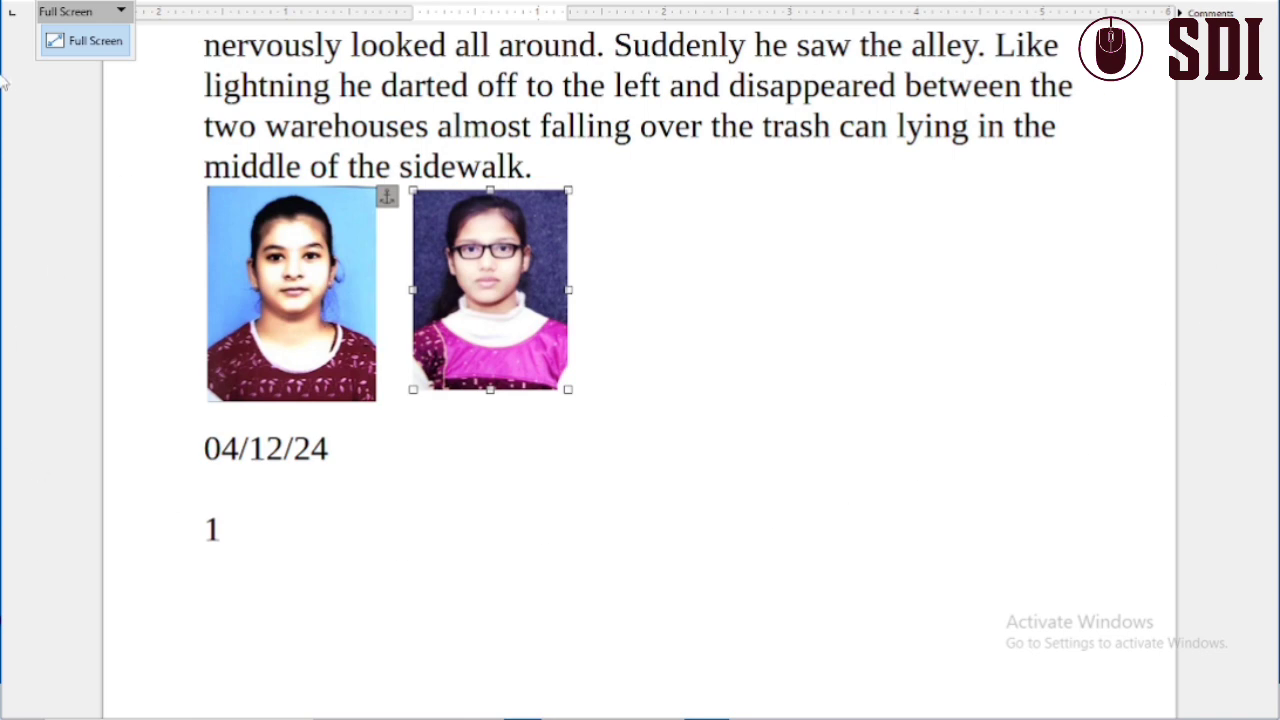
click(89, 51)
click(89, 45)
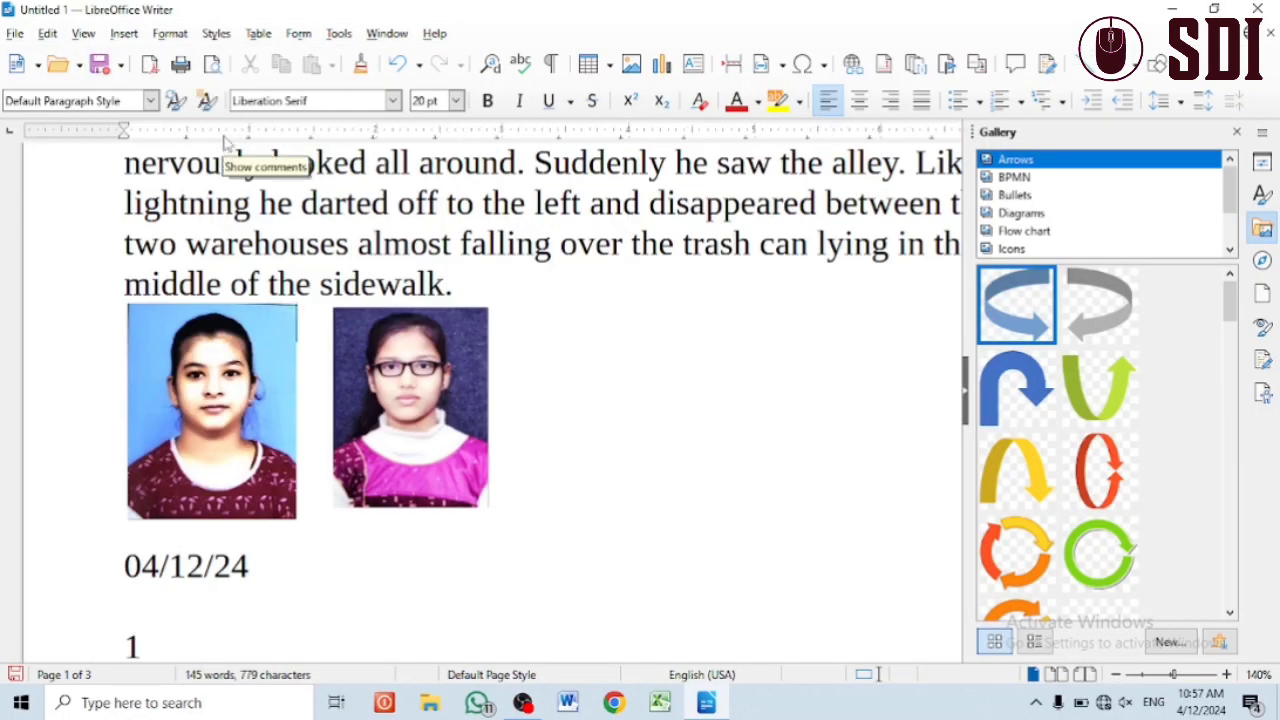
- Close the Gallery deck and zoom the document to 200%
click(1236, 131)
click(83, 33)
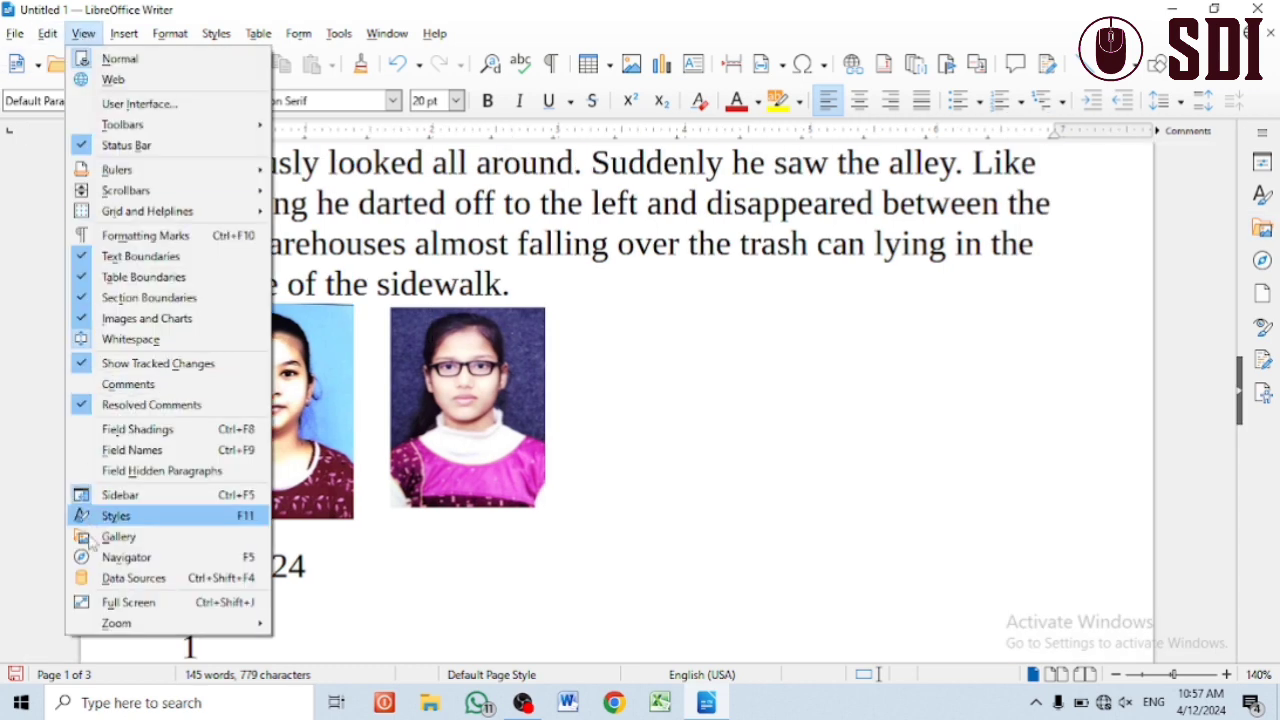
mouse_move(116, 622)
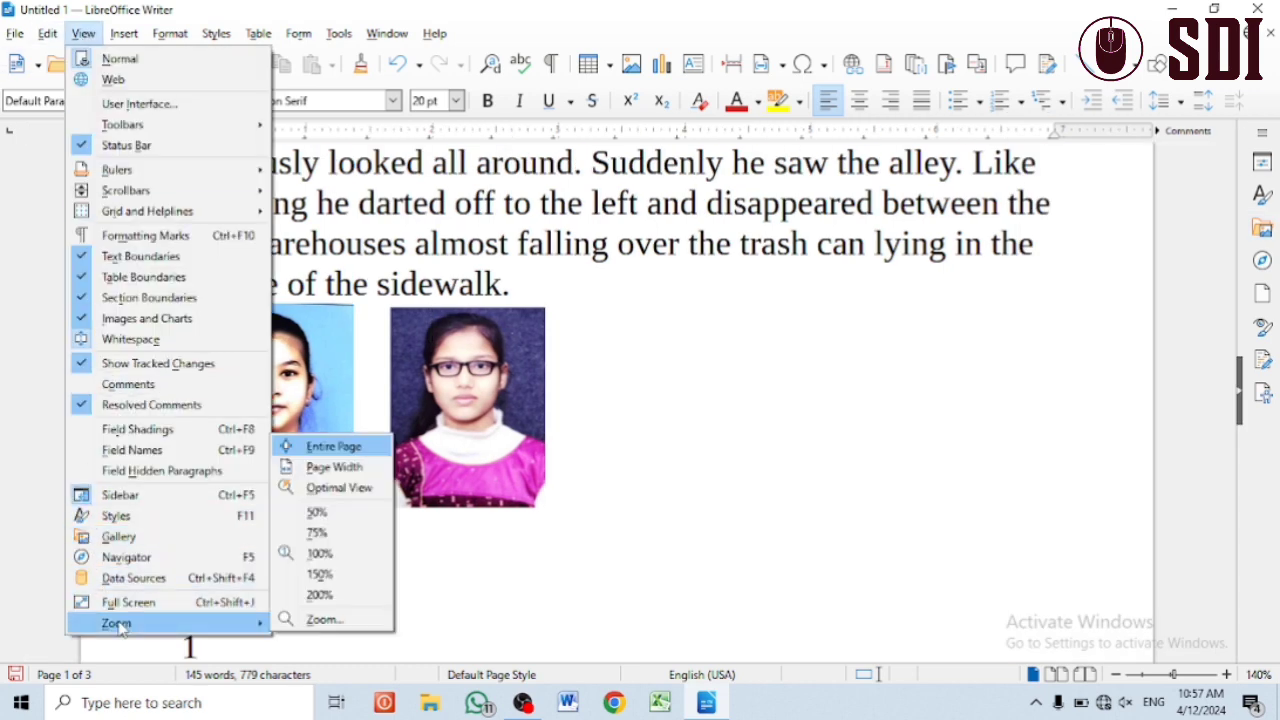
click(330, 597)
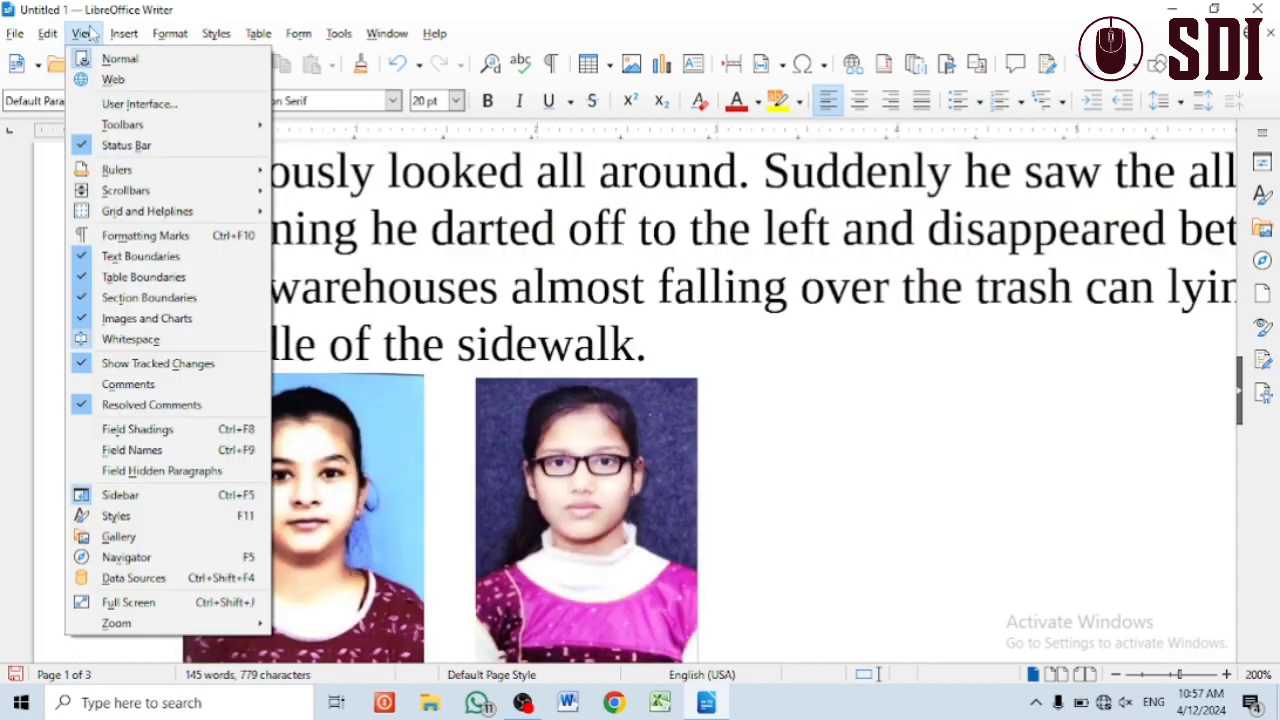
- Zoom the document out to 50% and bring it back to 100%
click(83, 33)
mouse_move(205, 625)
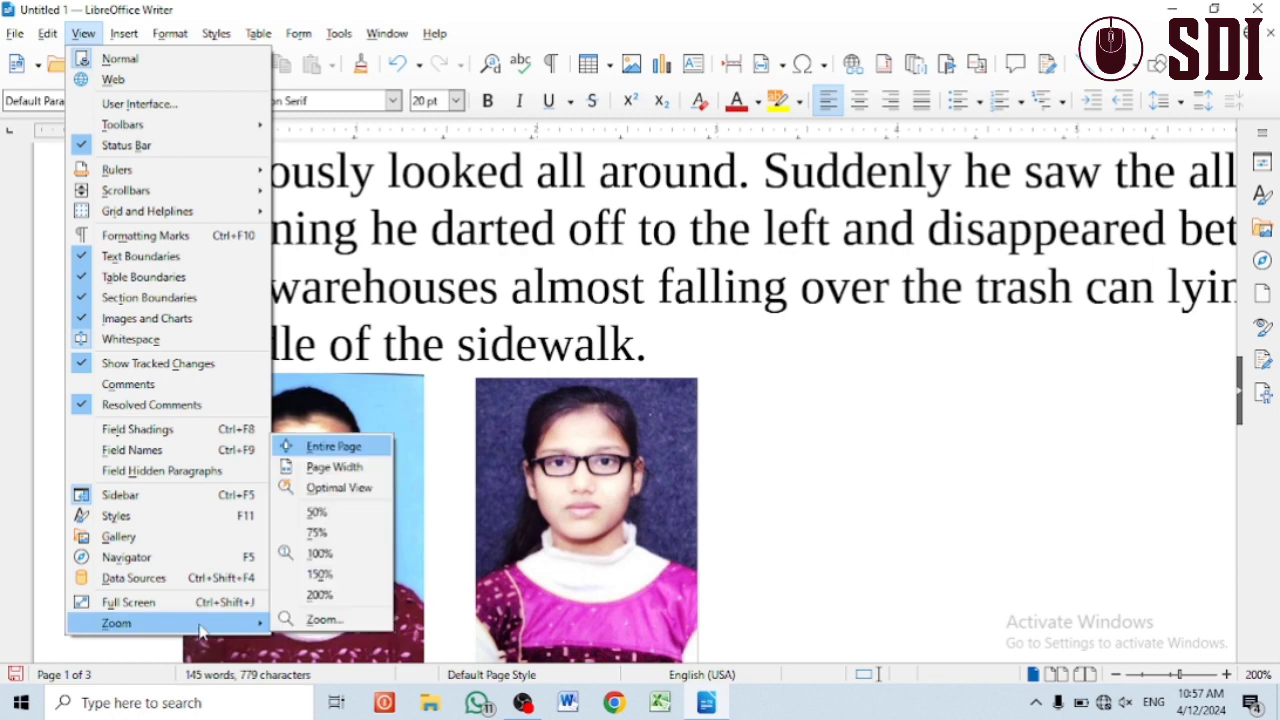
click(340, 515)
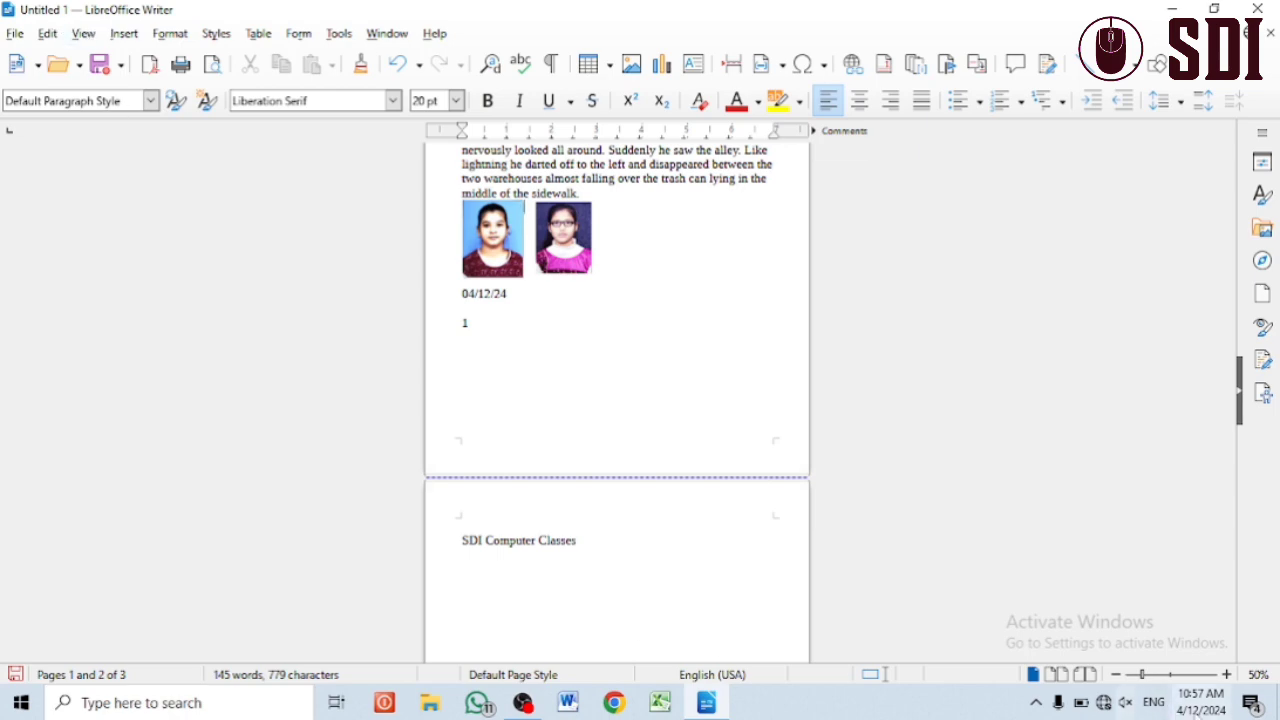
mouse_move(1155, 679)
mouse_down()
mouse_move(1186, 679)
mouse_move(1172, 679)
mouse_up()
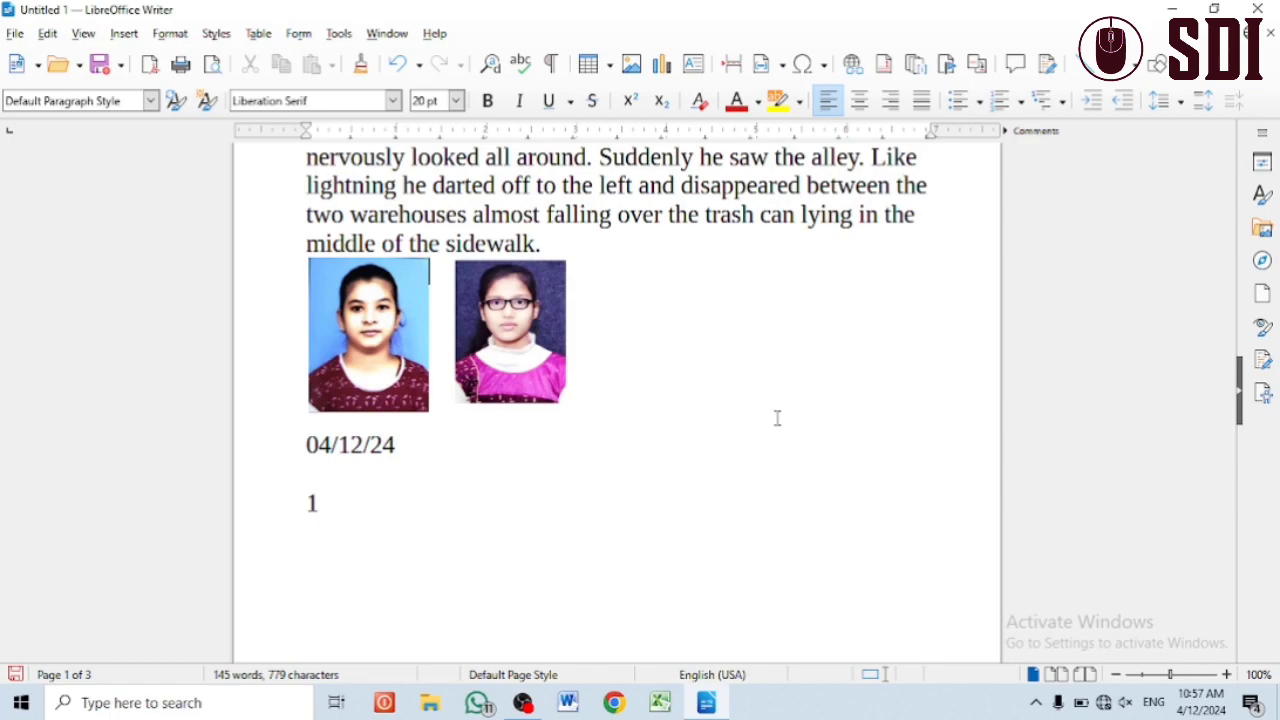
- Zoom repeatedly in and out around the two images, return to 100% and go back to the start of the text
scroll(773, 417, down, 1)
scroll(773, 417, up, 4)
scroll(773, 417, down, 3)
scroll(773, 417, up, 4)
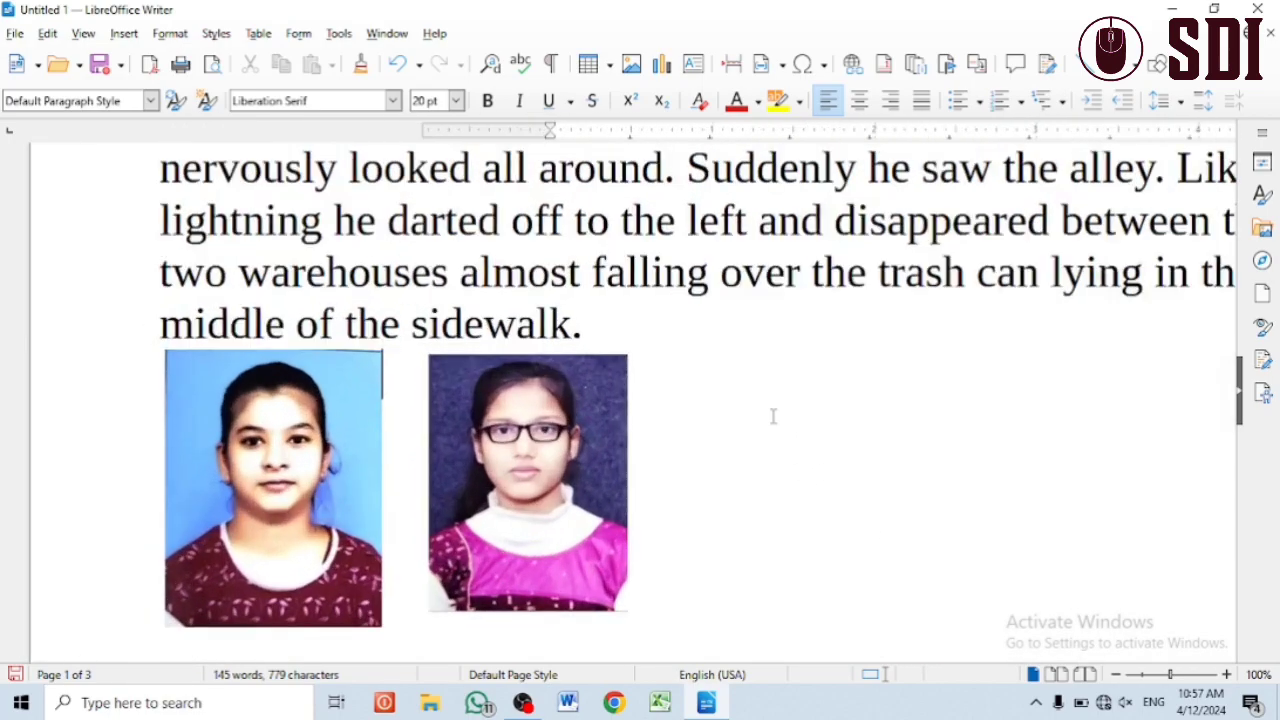
scroll(773, 417, down, 3)
scroll(773, 417, up, 4)
scroll(773, 417, up, 1)
scroll(773, 417, down, 4)
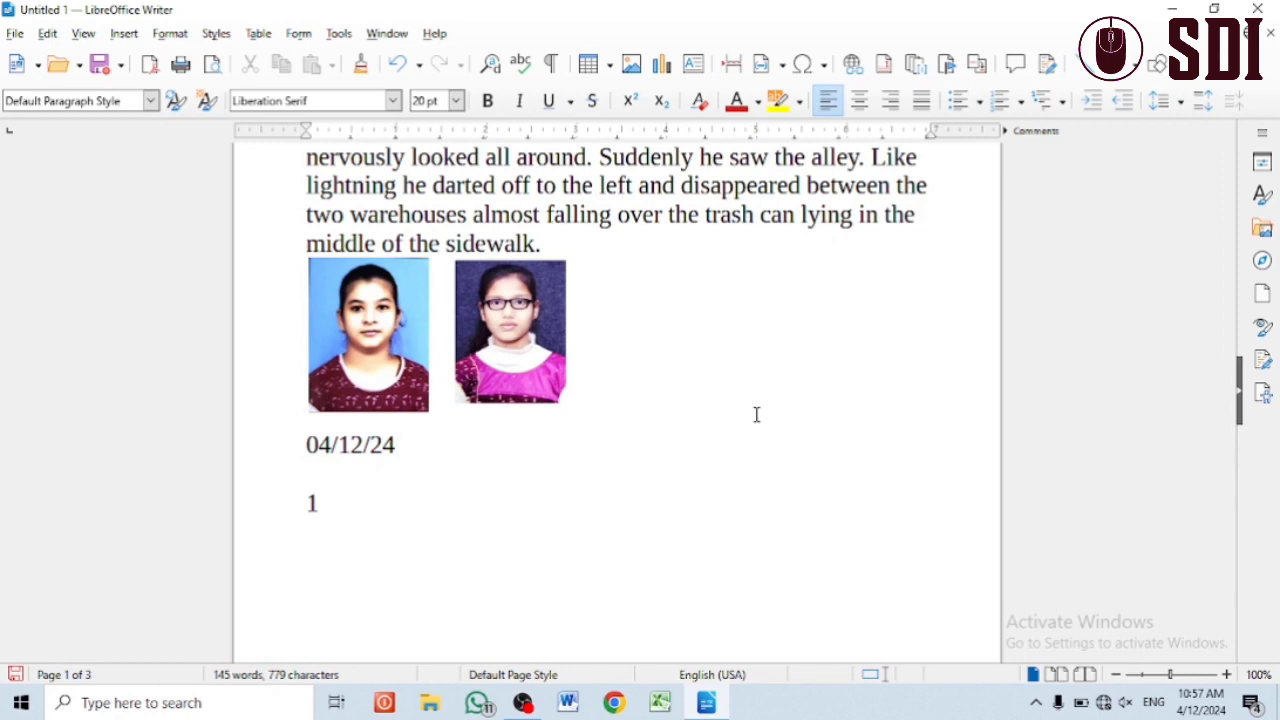
scroll(757, 414, up, 5)
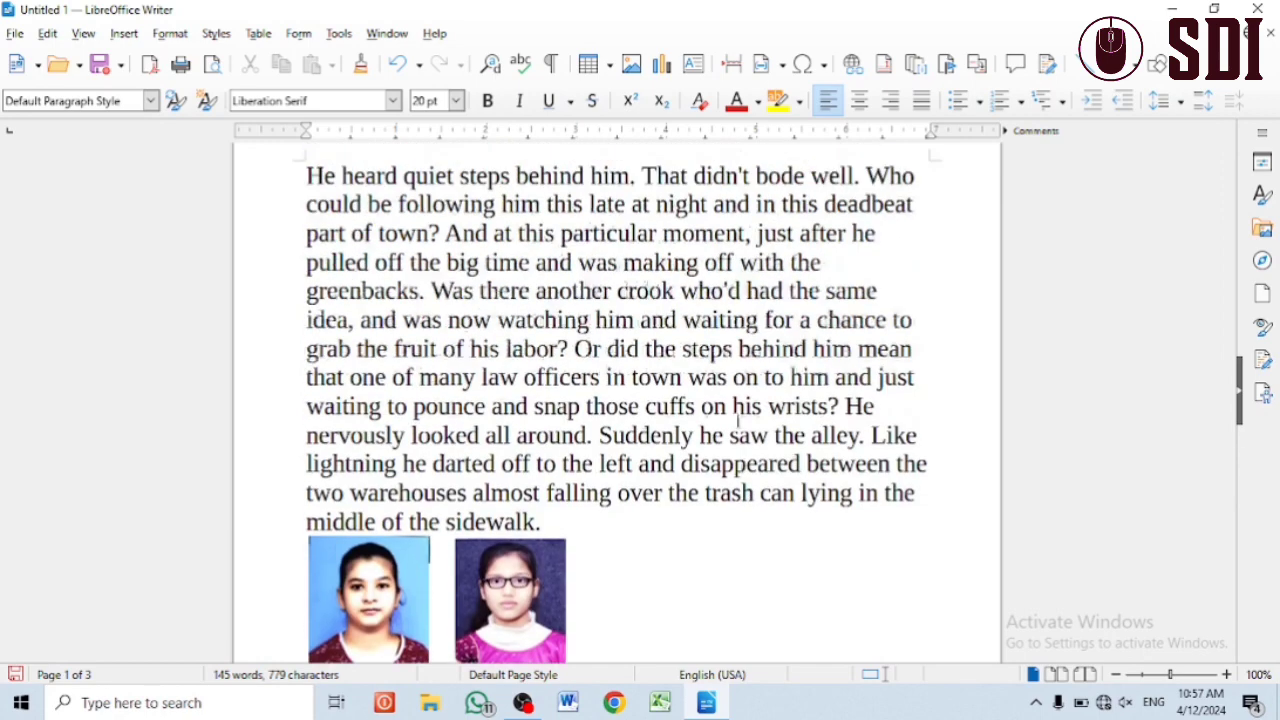
- Display the list of view options
click(83, 33)
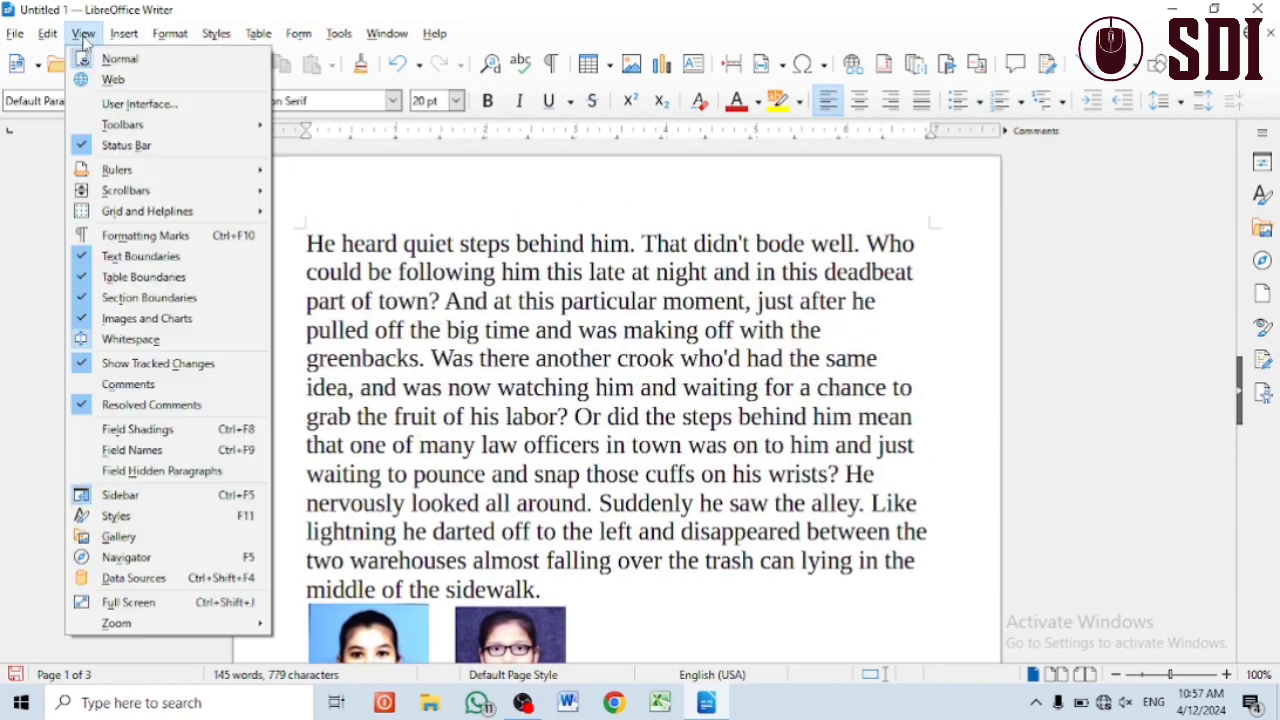